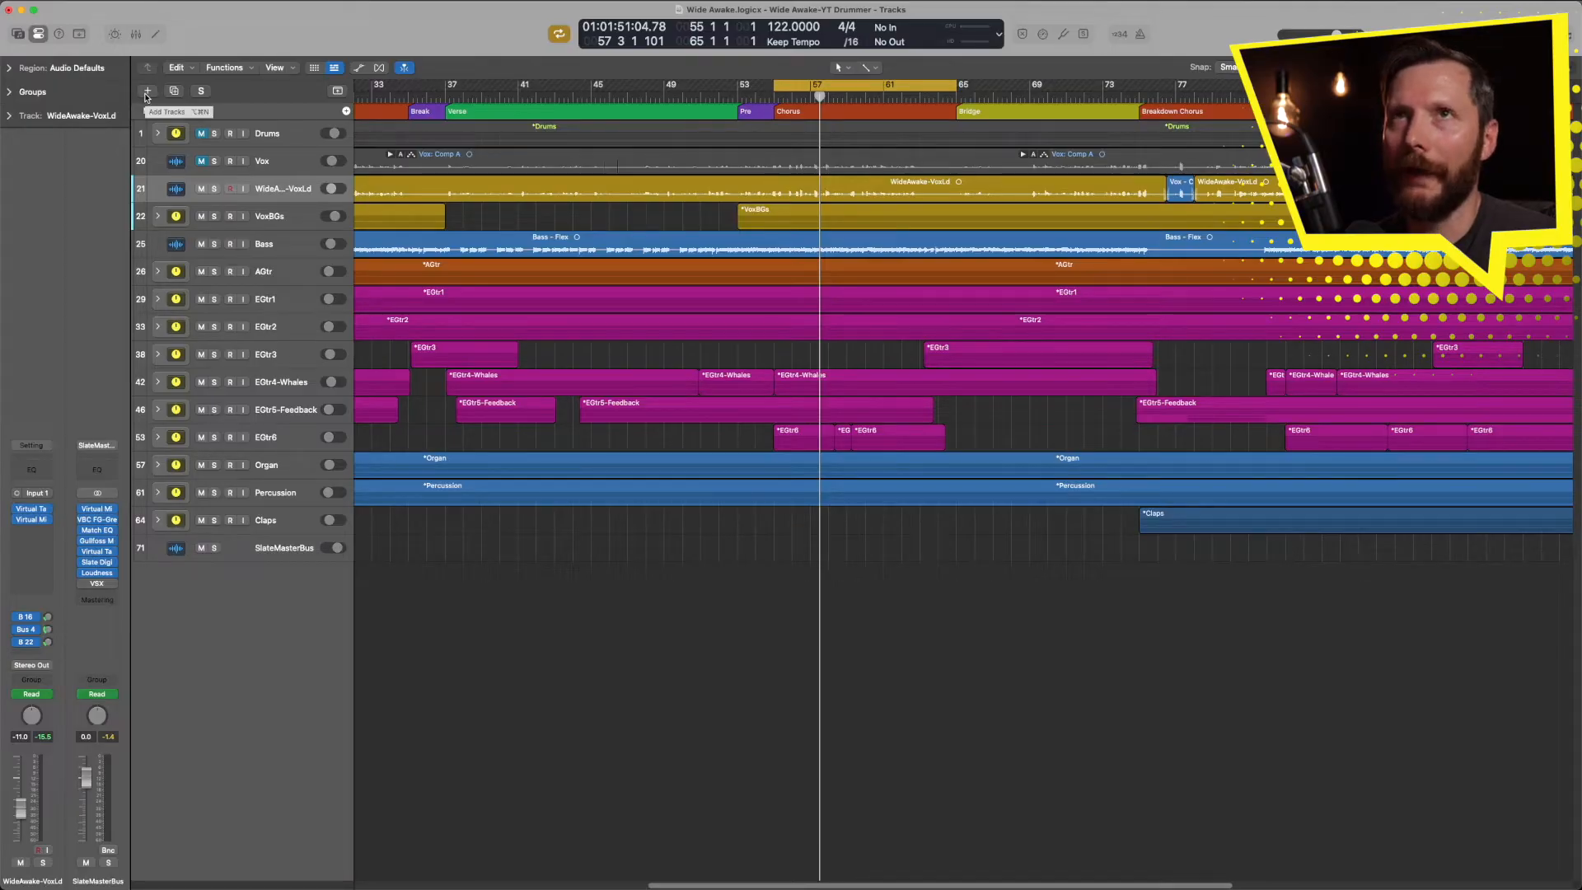
Create one new Session Player Drummer track using the Pop Rock style
{"action": "left_click", "coordinate": [147, 93]}
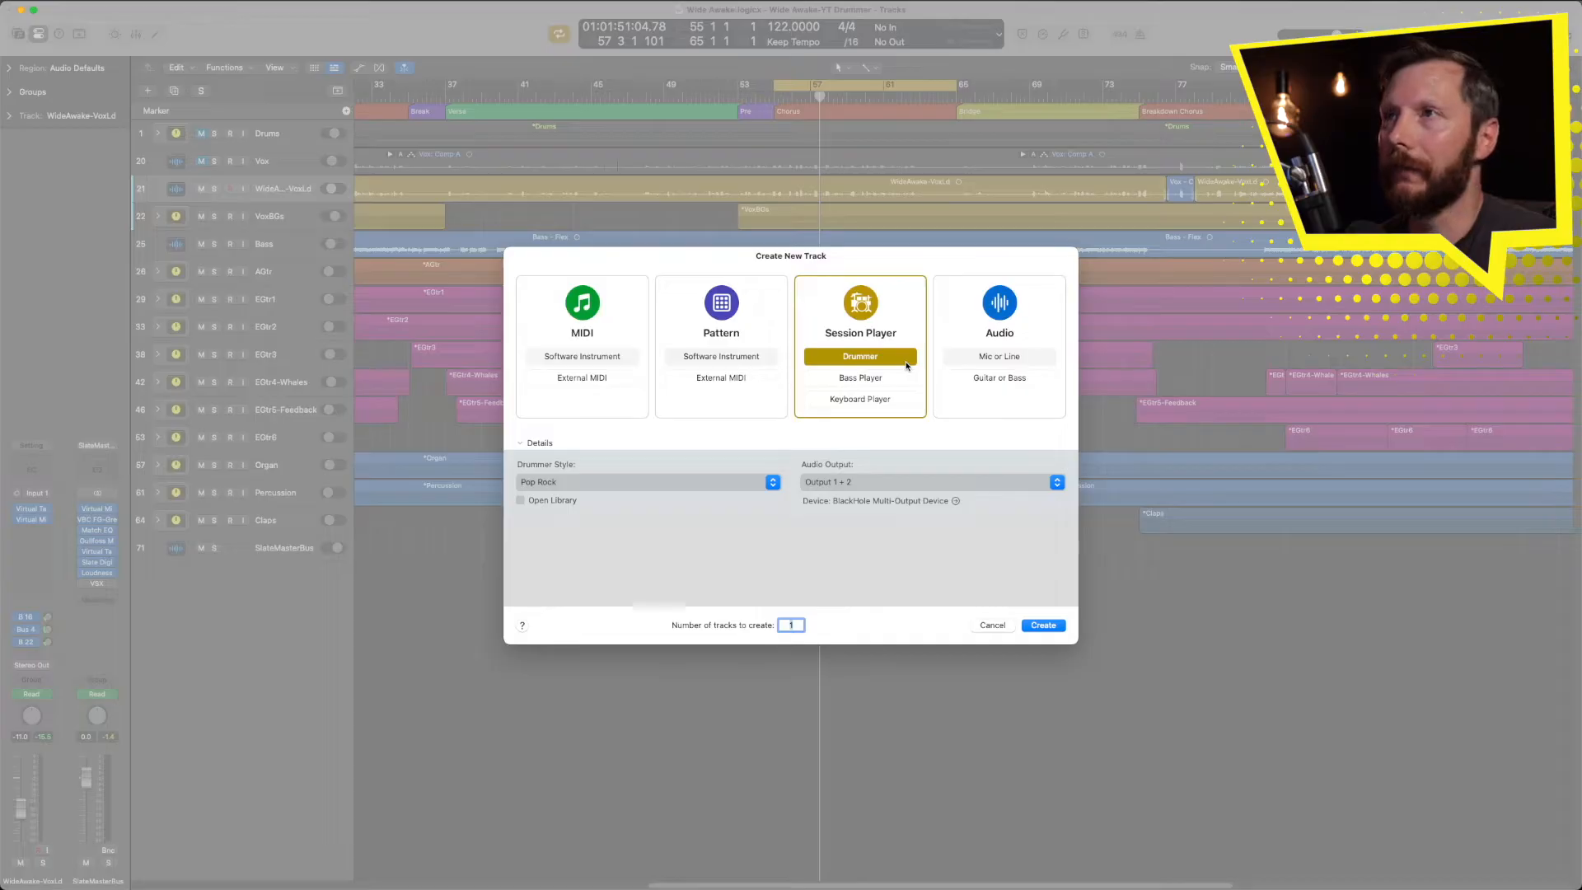
{"action": "left_click", "coordinate": [834, 358]}
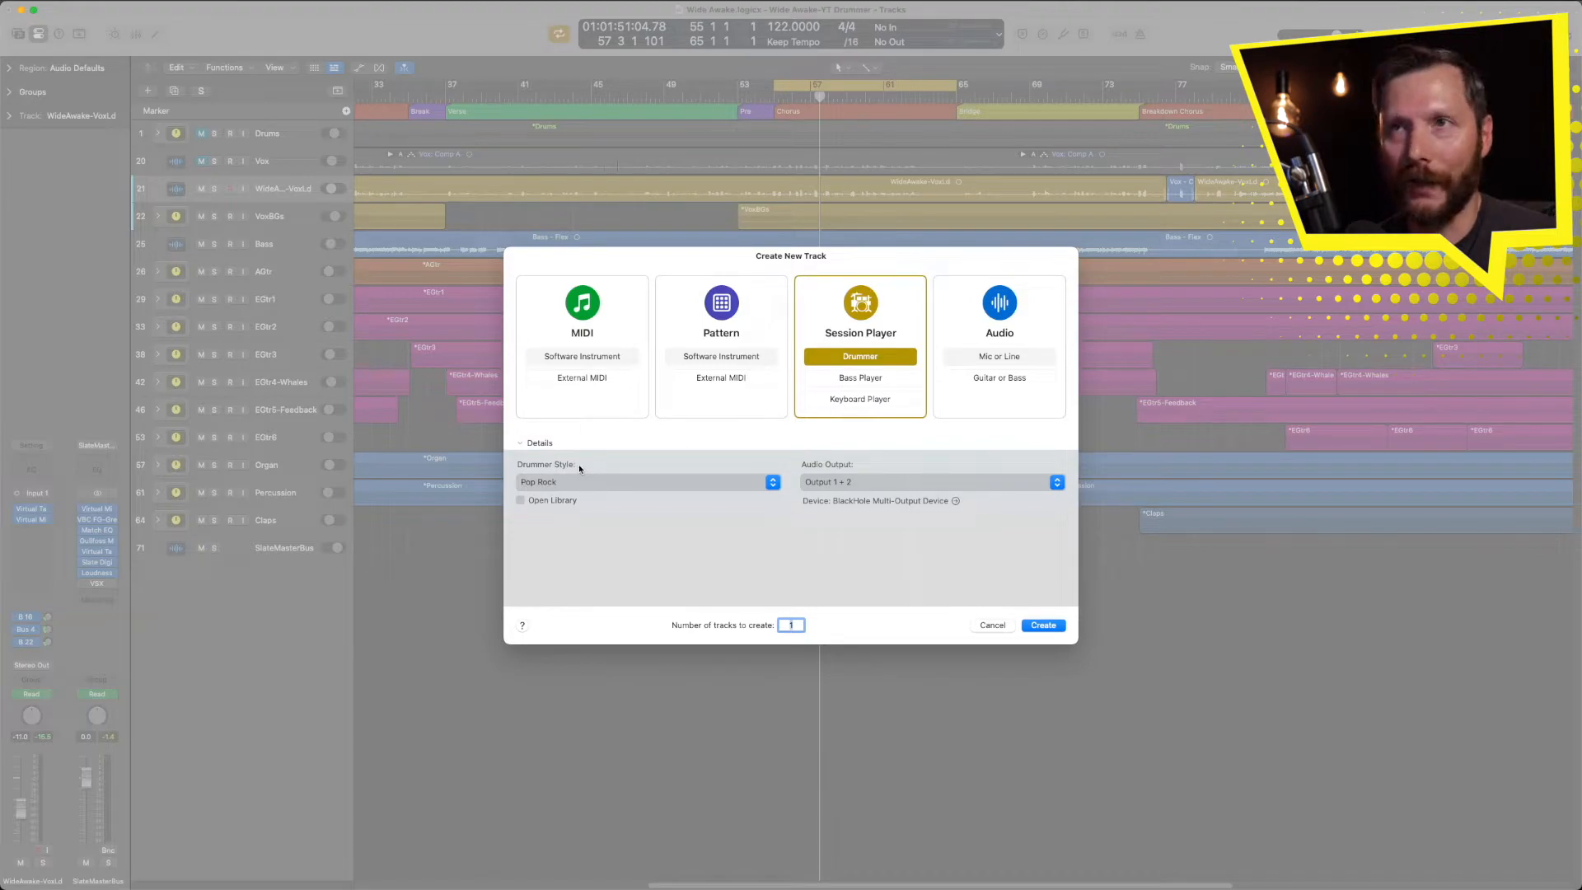
{"action": "left_click", "coordinate": [592, 484]}
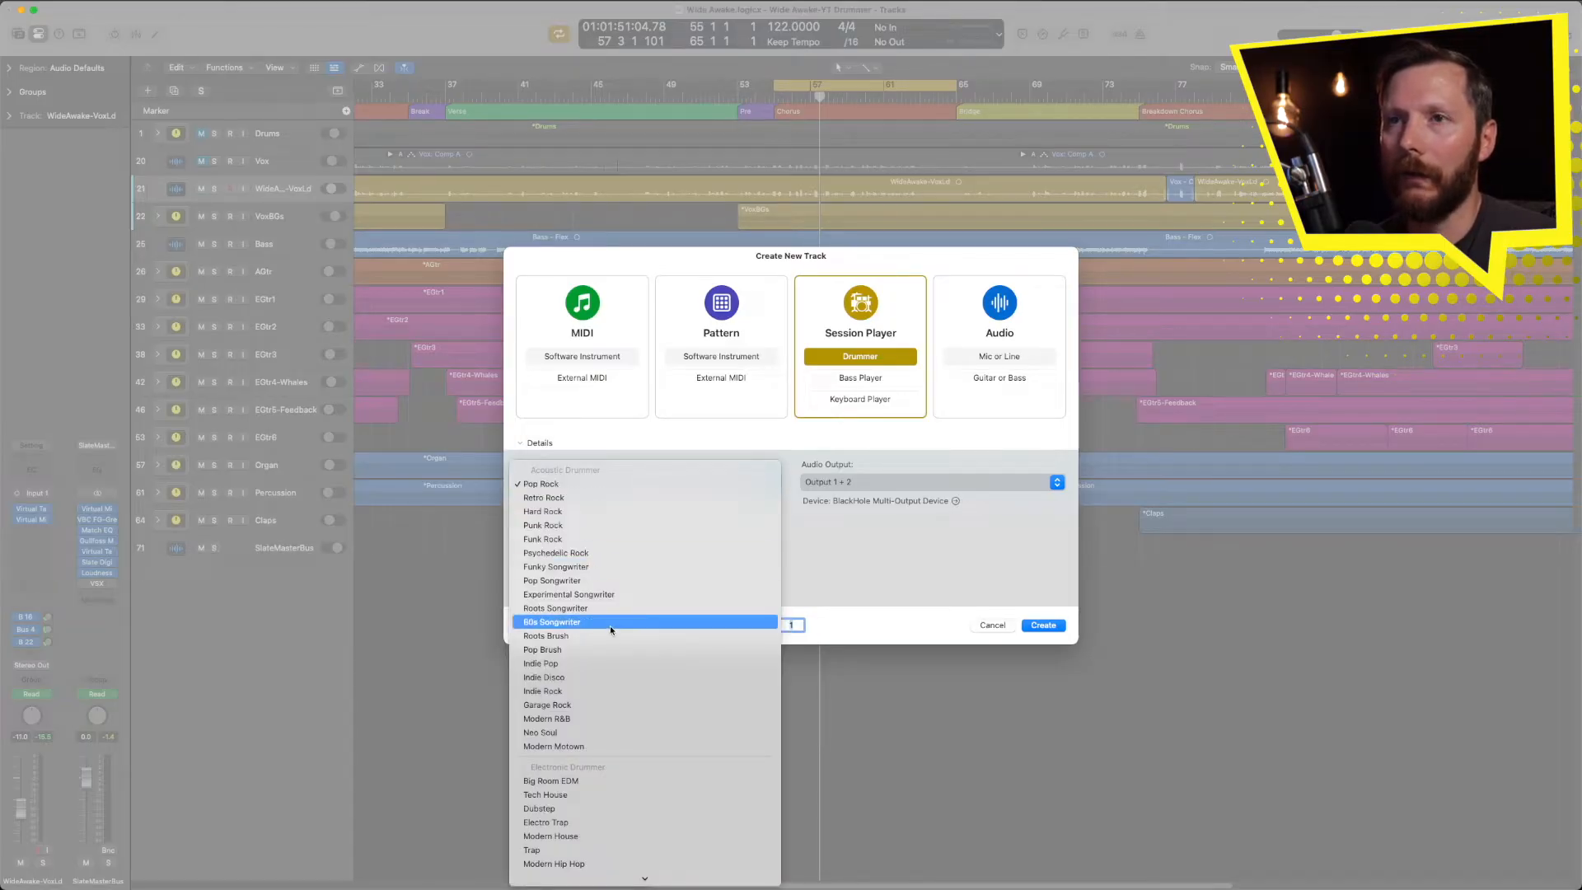
{"action": "scroll", "coordinate": [627, 681], "scroll_direction": "down", "scroll_amount": 3}
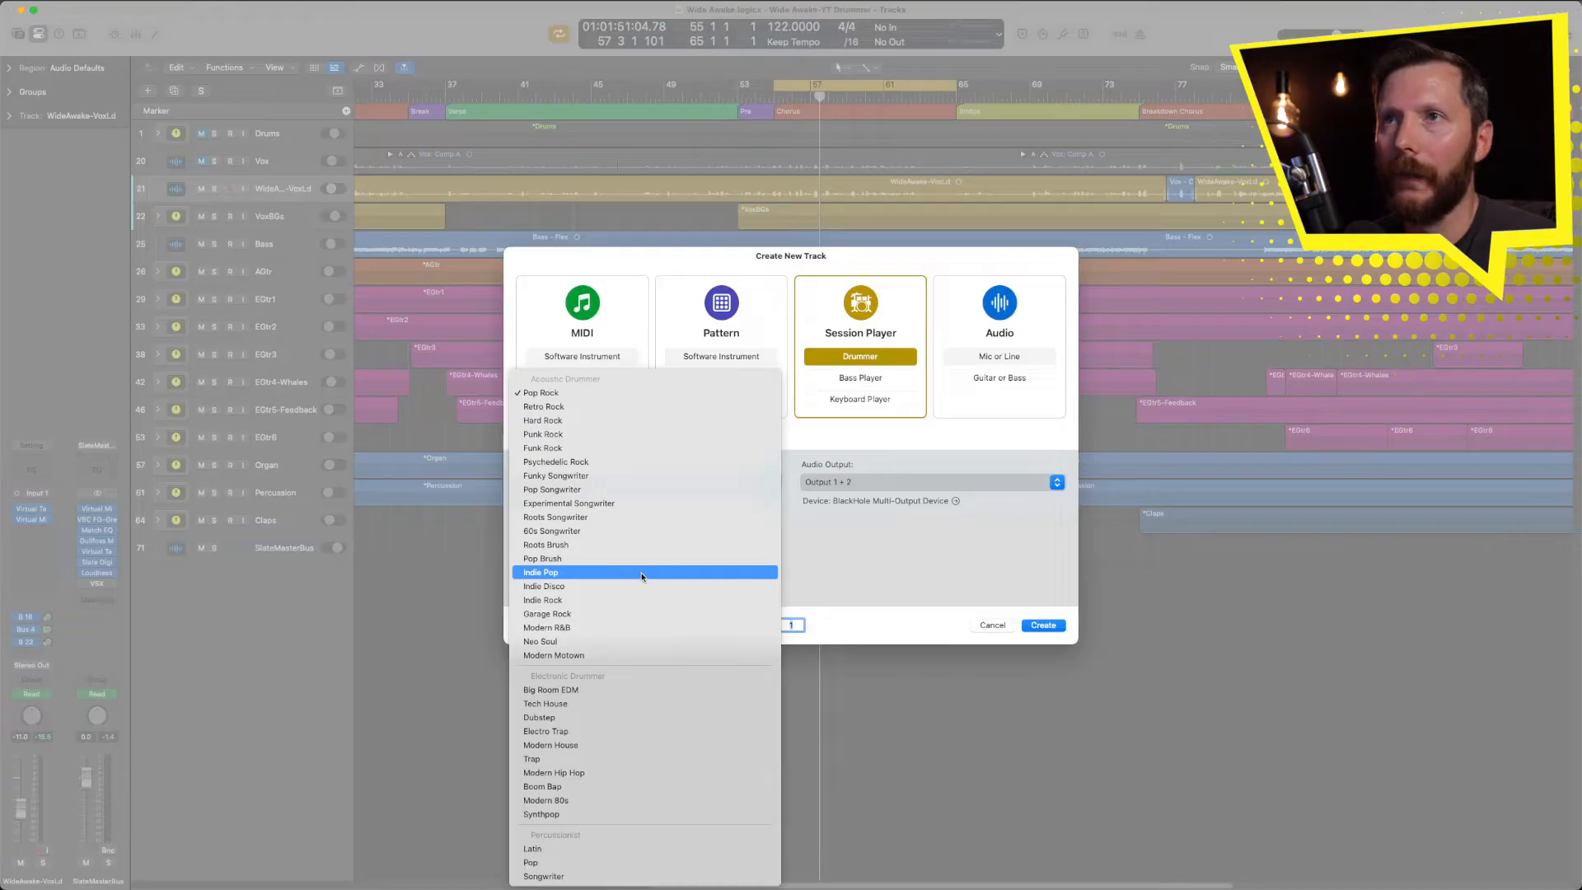
{"action": "left_click", "coordinate": [563, 394]}
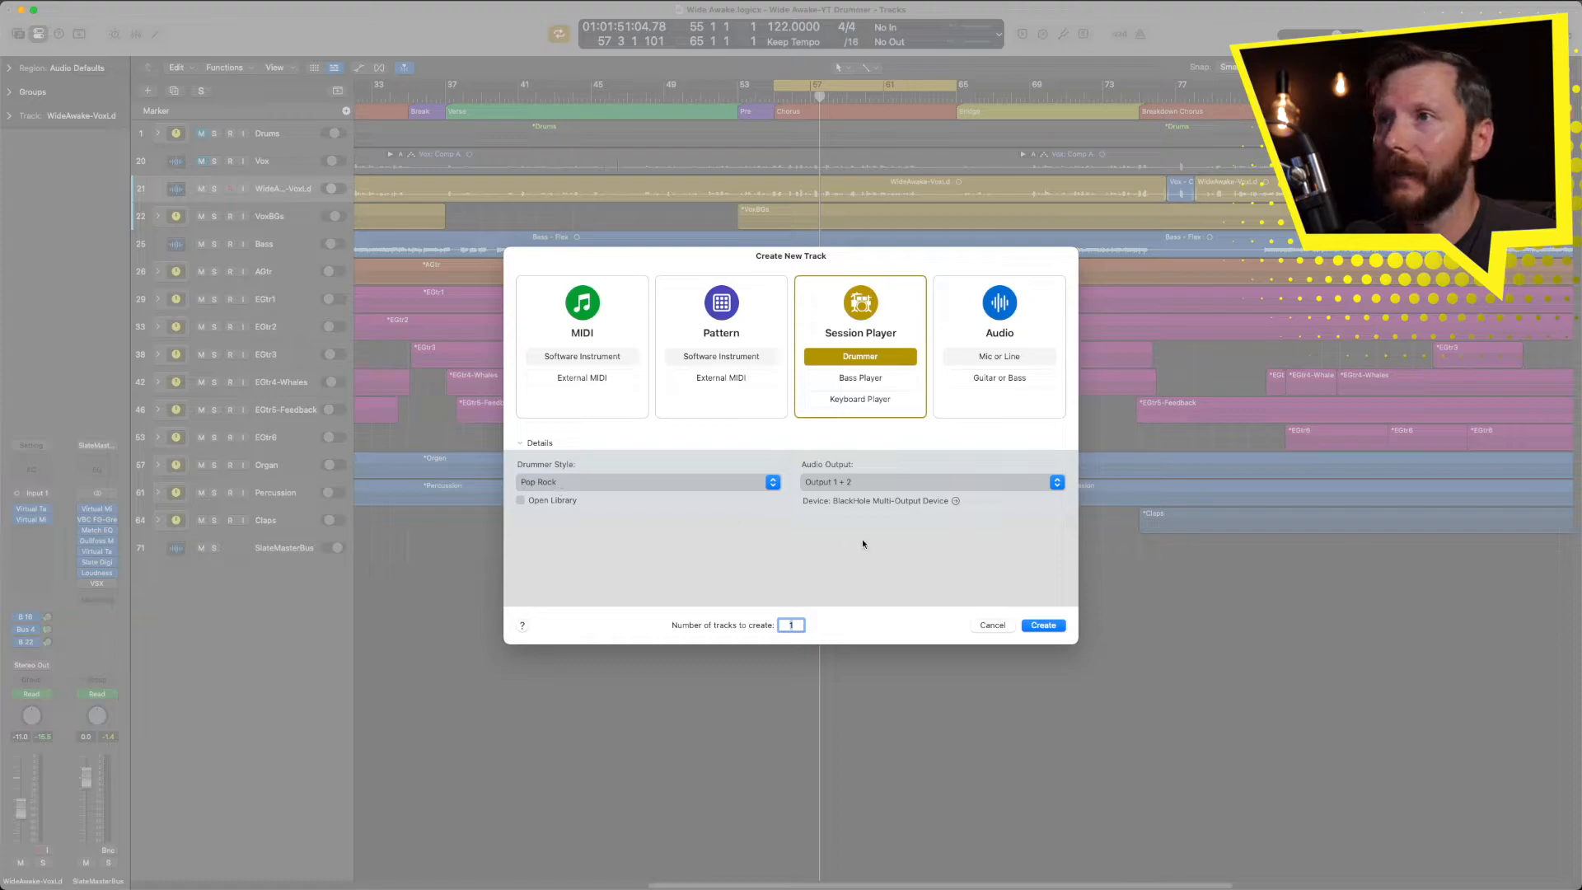
{"action": "left_click", "coordinate": [1044, 625]}
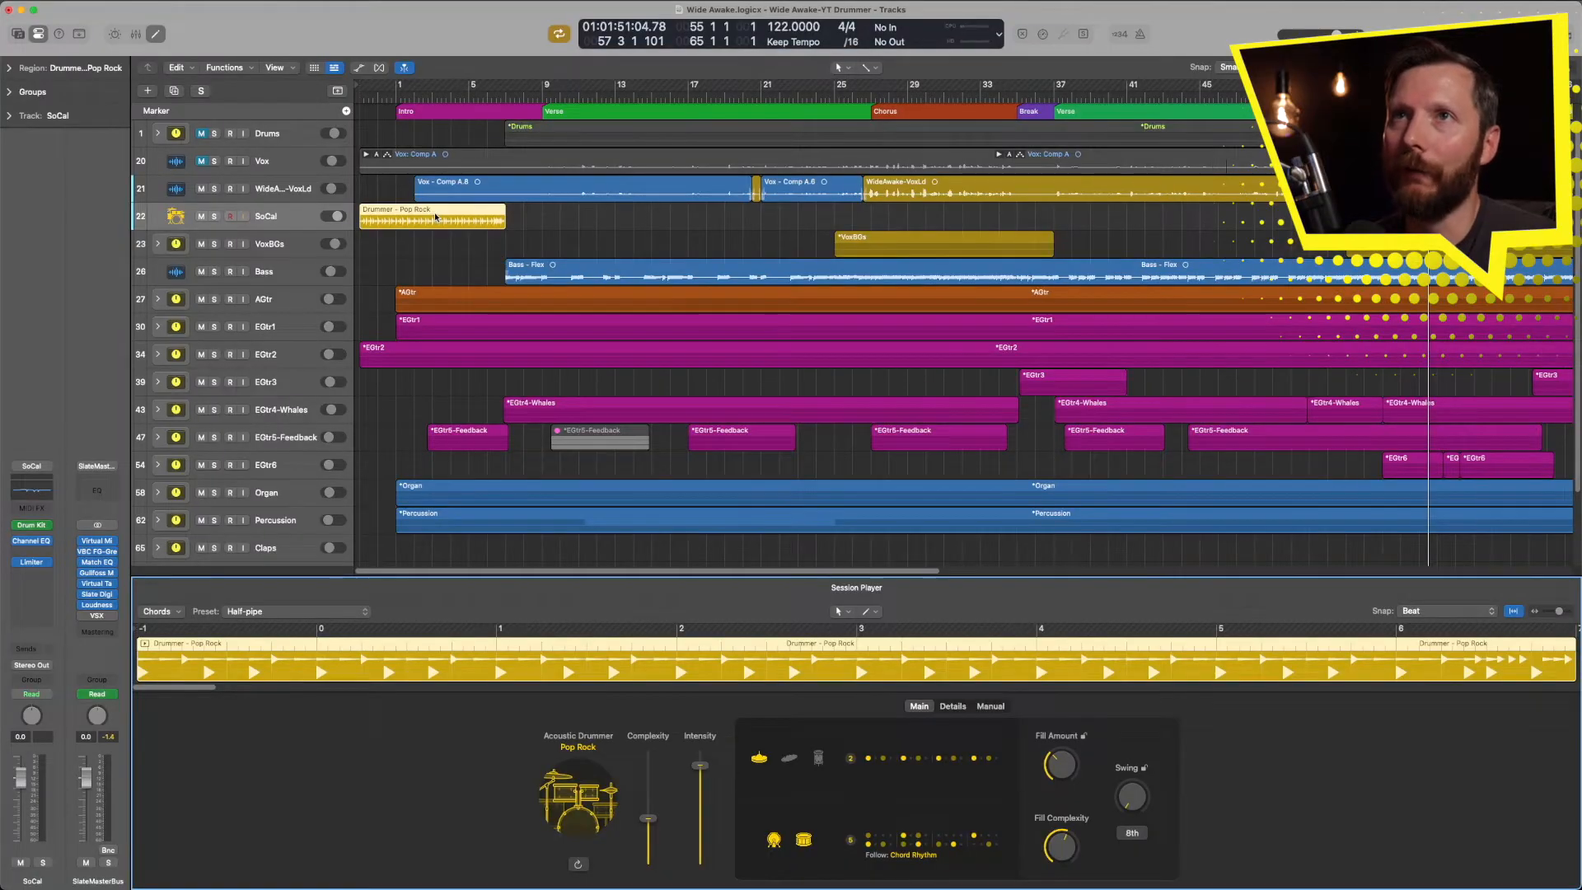
Move the Pop Rock drummer region to the start of the chorus at bar 55 and extend it to bar 65
{"action": "left_click_drag", "start_coordinate": [390, 212], "coordinate": [1412, 223]}
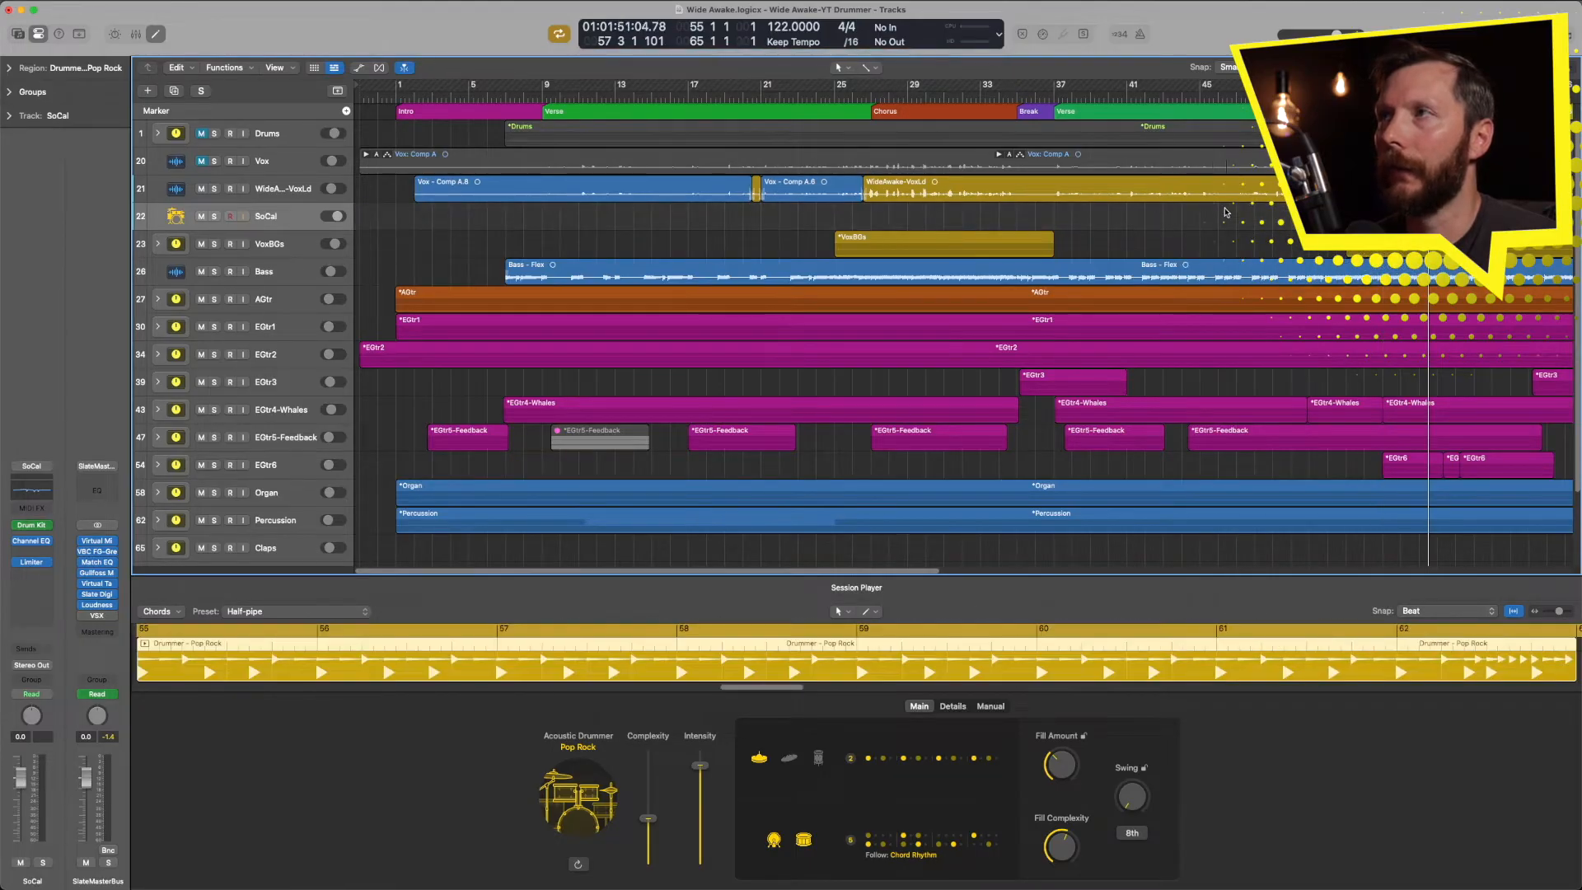
{"action": "scroll", "coordinate": [1226, 212], "scroll_direction": "right", "scroll_amount": 10}
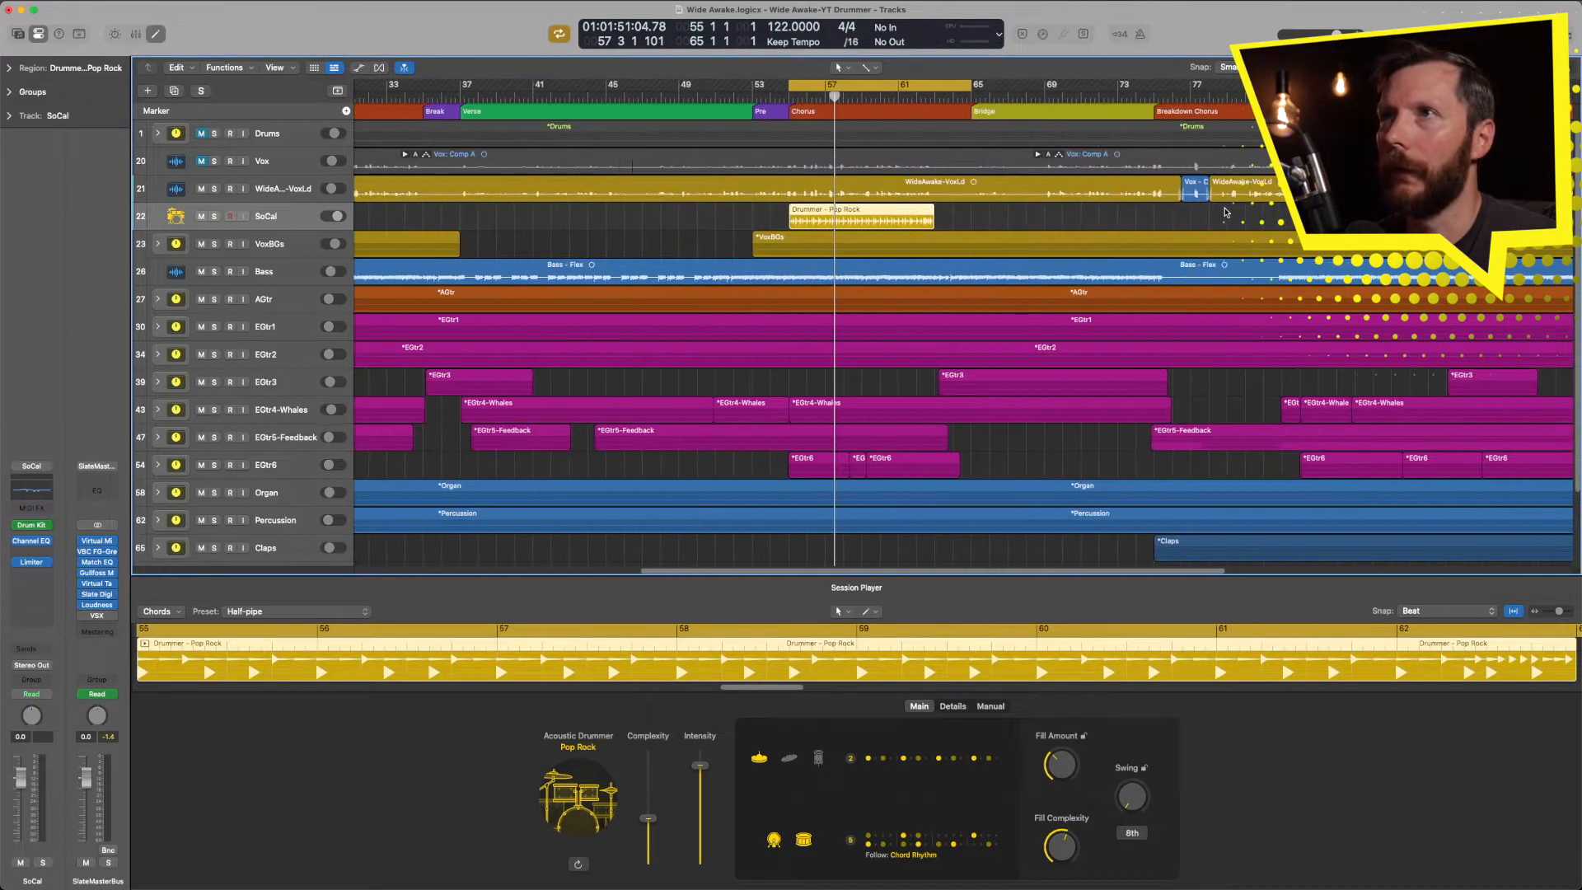
{"action": "scroll", "coordinate": [1225, 212], "scroll_direction": "right", "scroll_amount": 3}
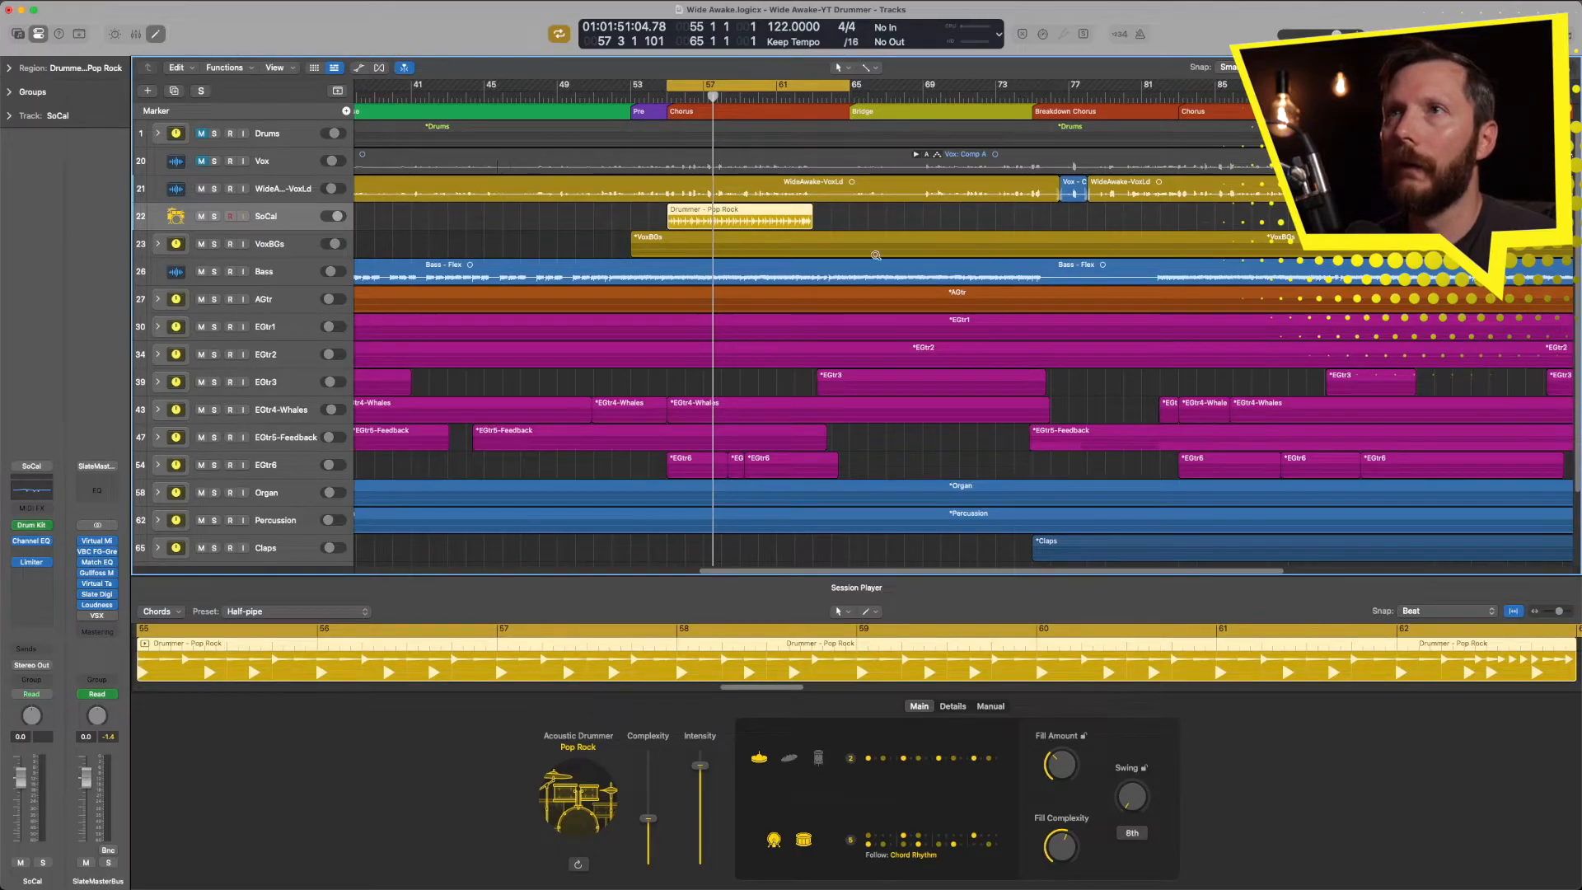
{"action": "left_click_drag", "start_coordinate": [611, 162], "coordinate": [921, 313]}
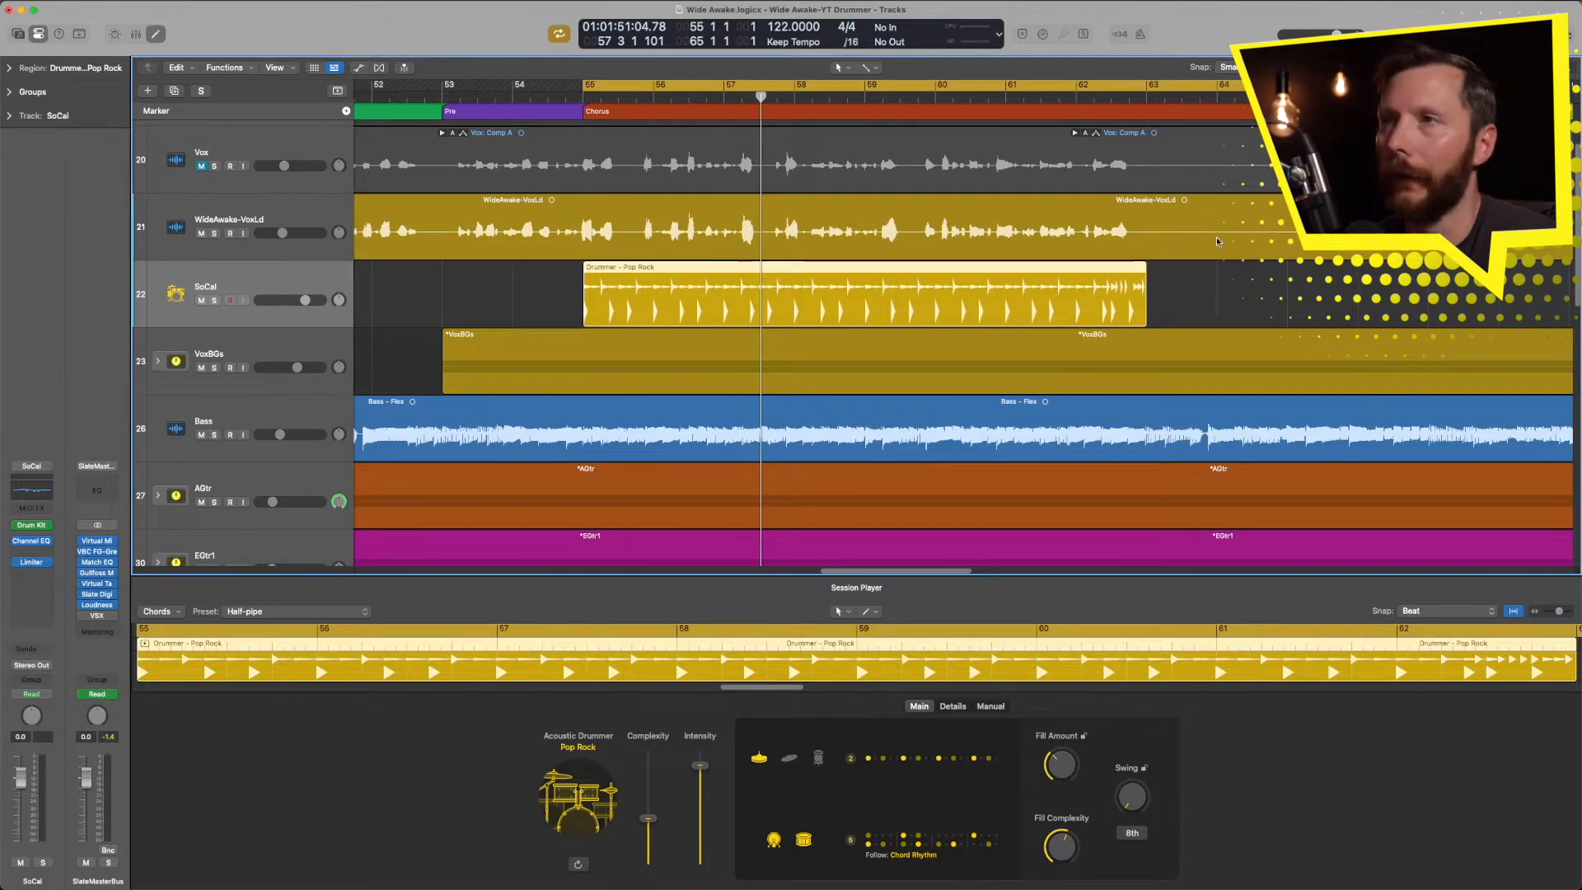
{"action": "left_click_drag", "start_coordinate": [1145, 323], "coordinate": [1284, 327]}
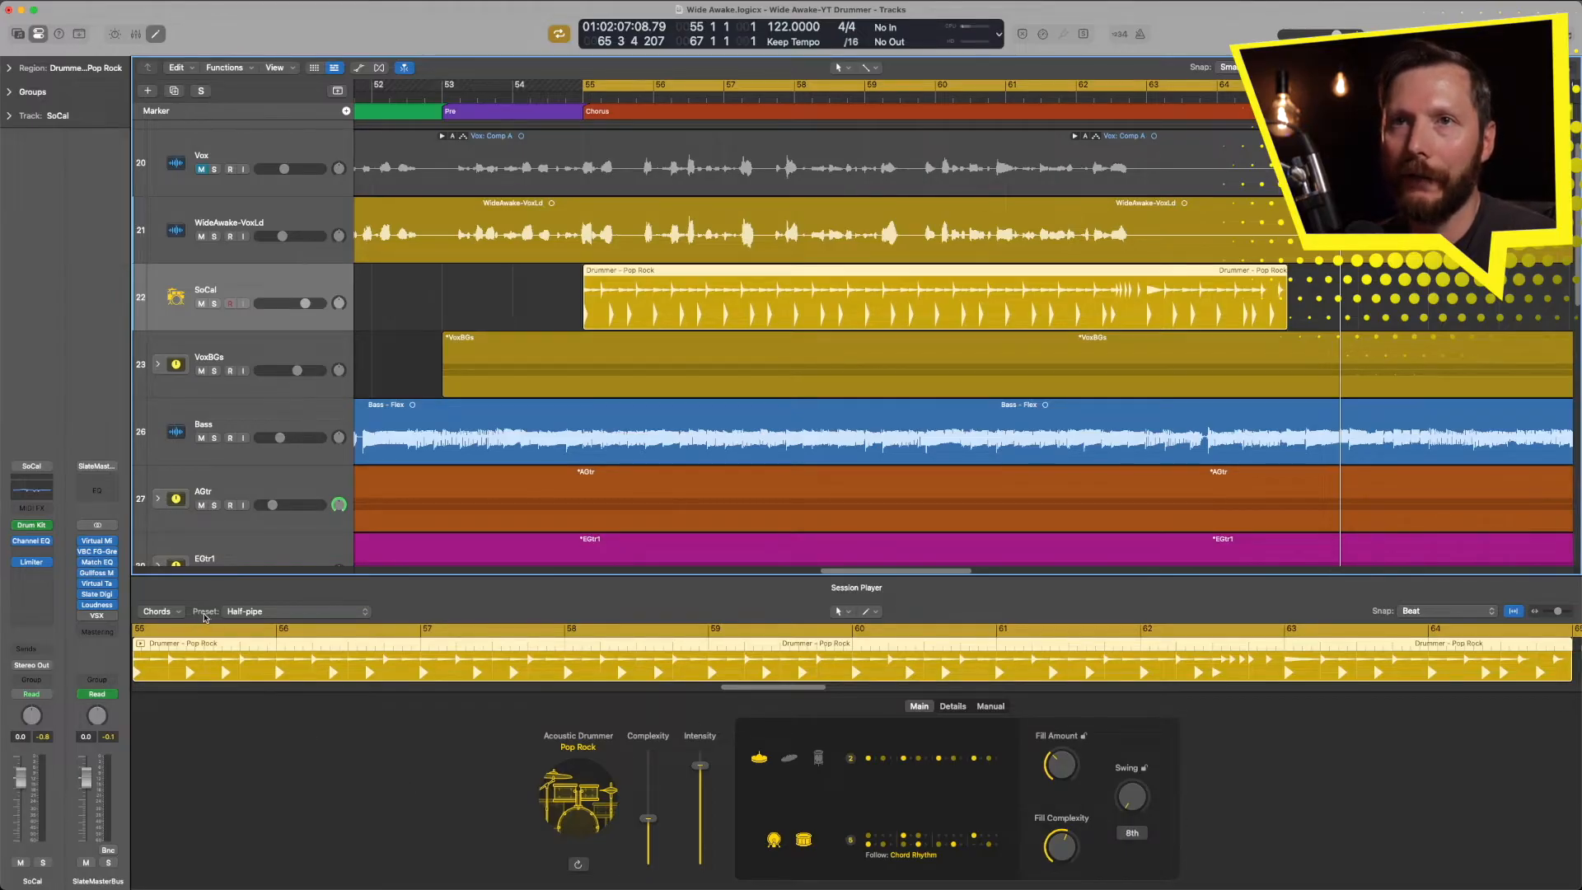
Try the Ocean Boulevard preset on the drummer region and play it back
{"action": "left_click", "coordinate": [286, 618]}
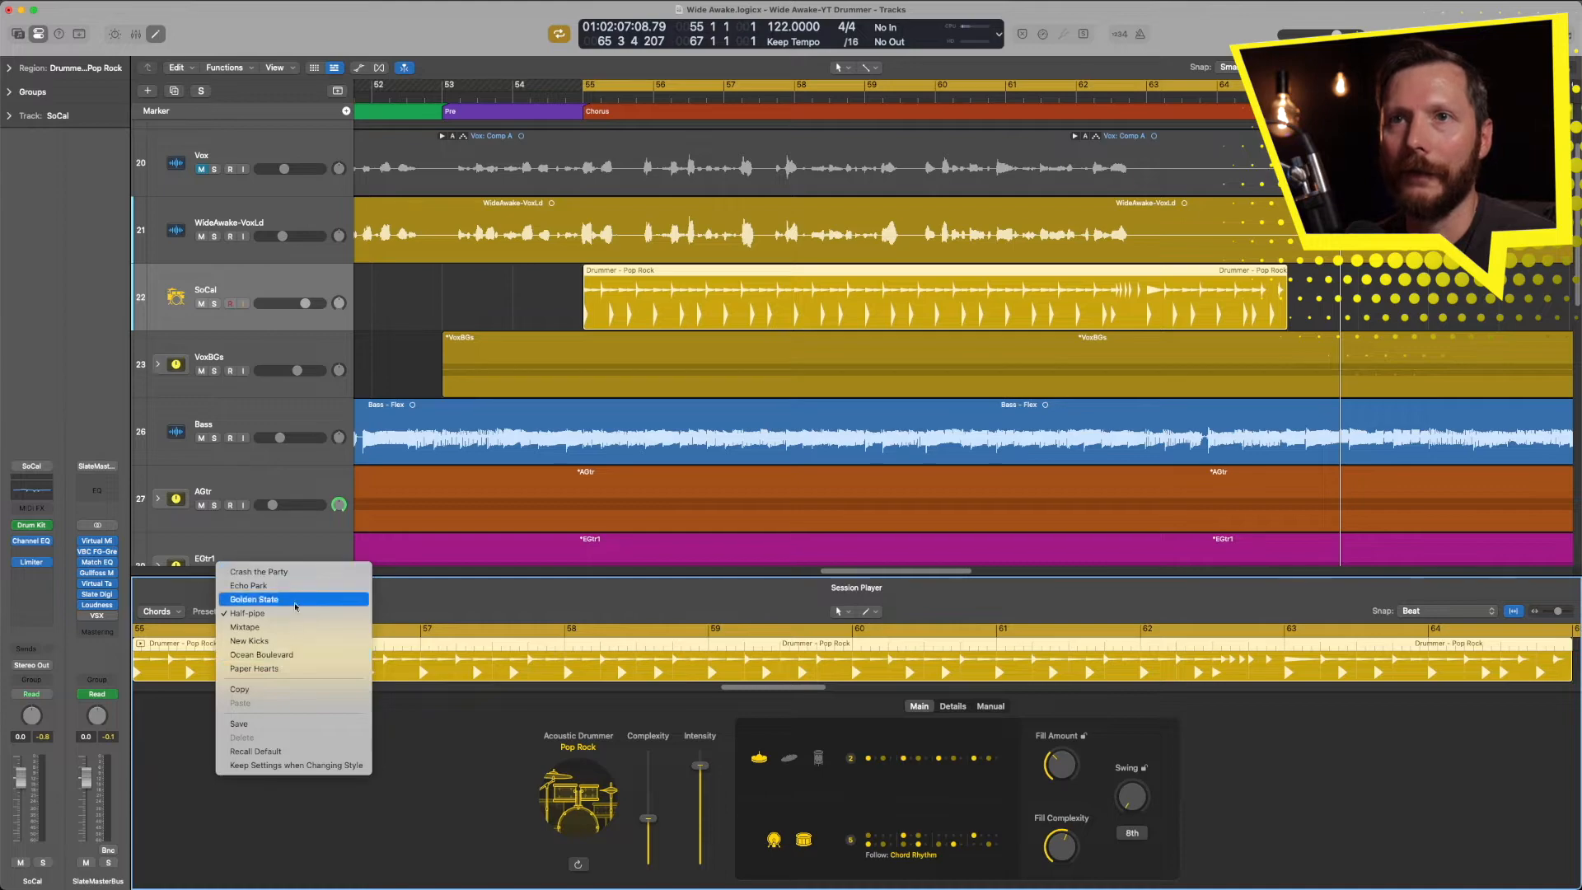
{"action": "left_click", "coordinate": [304, 656]}
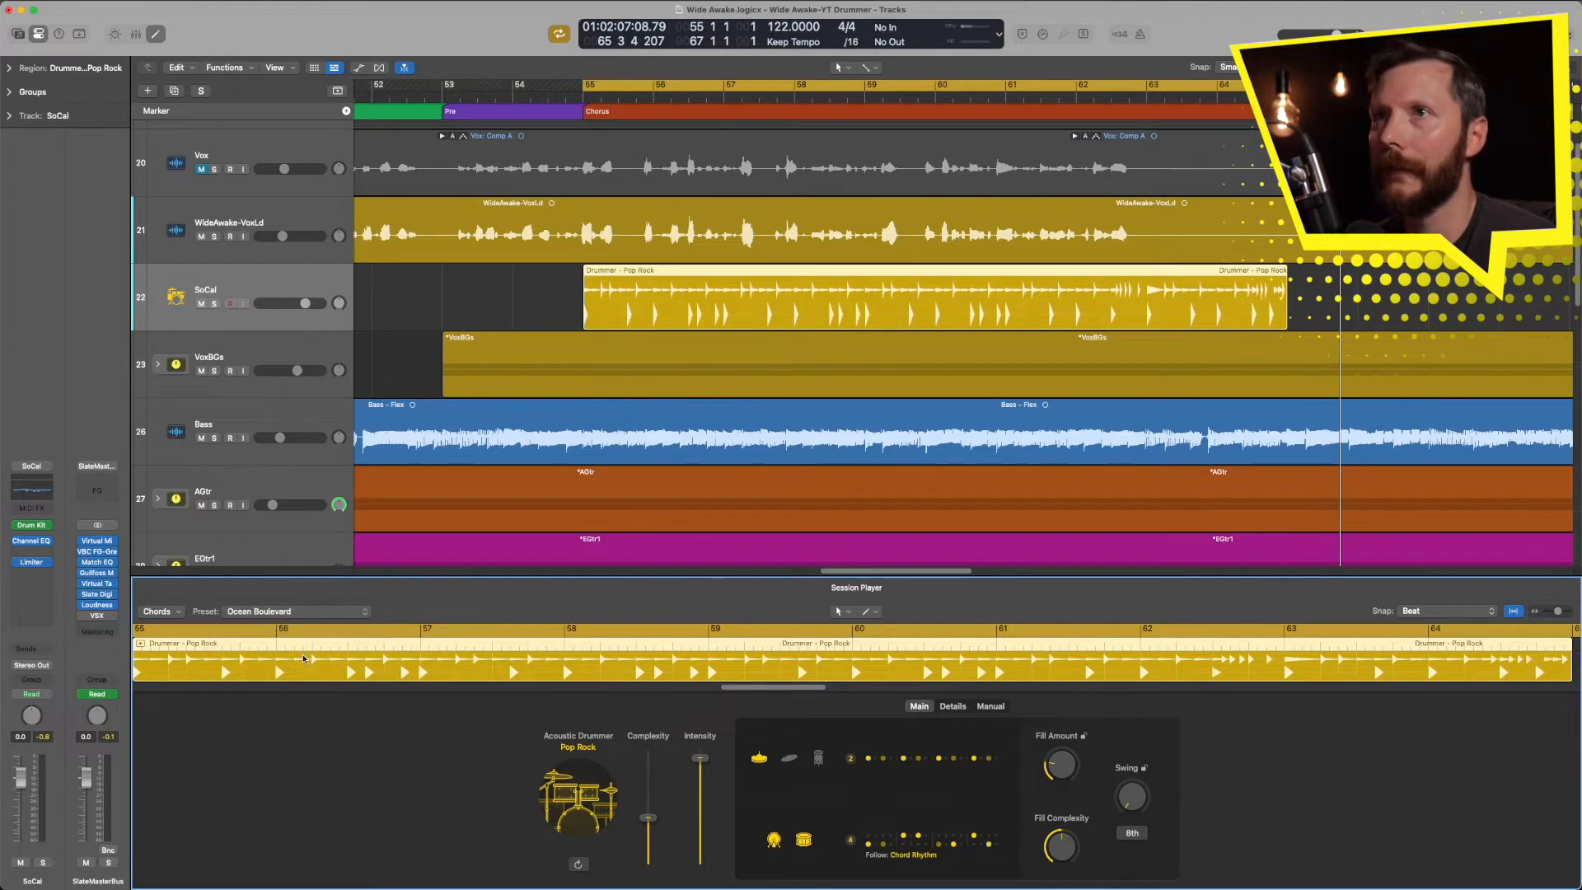
{"action": "key", "text": "space"}
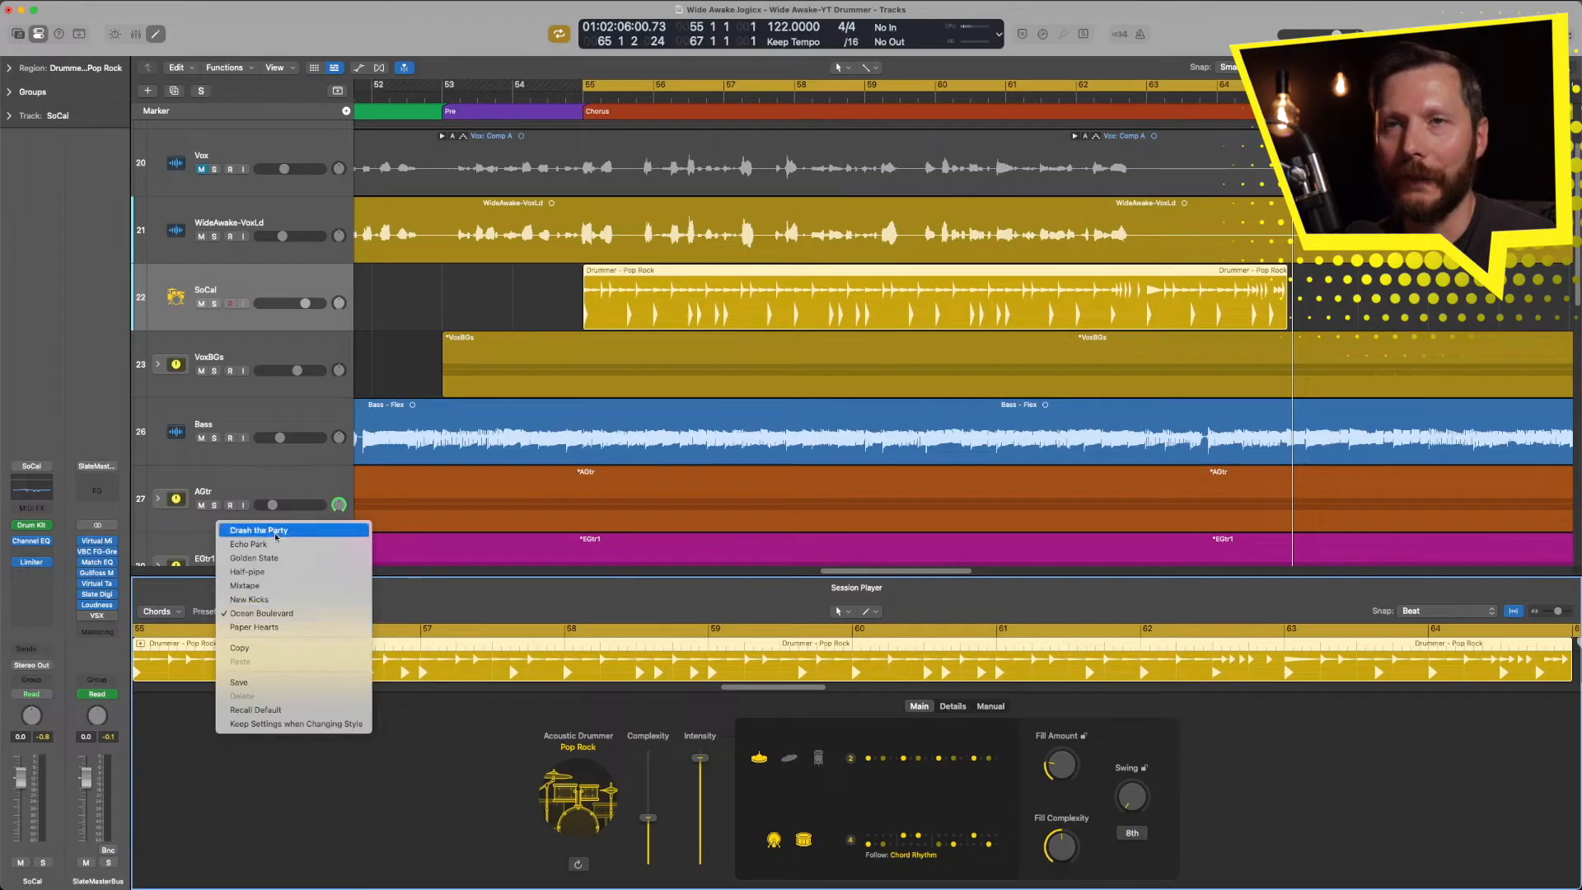
Play the chorus briefly and switch the drummer region's preset to Mixtape
{"action": "left_click", "coordinate": [469, 764]}
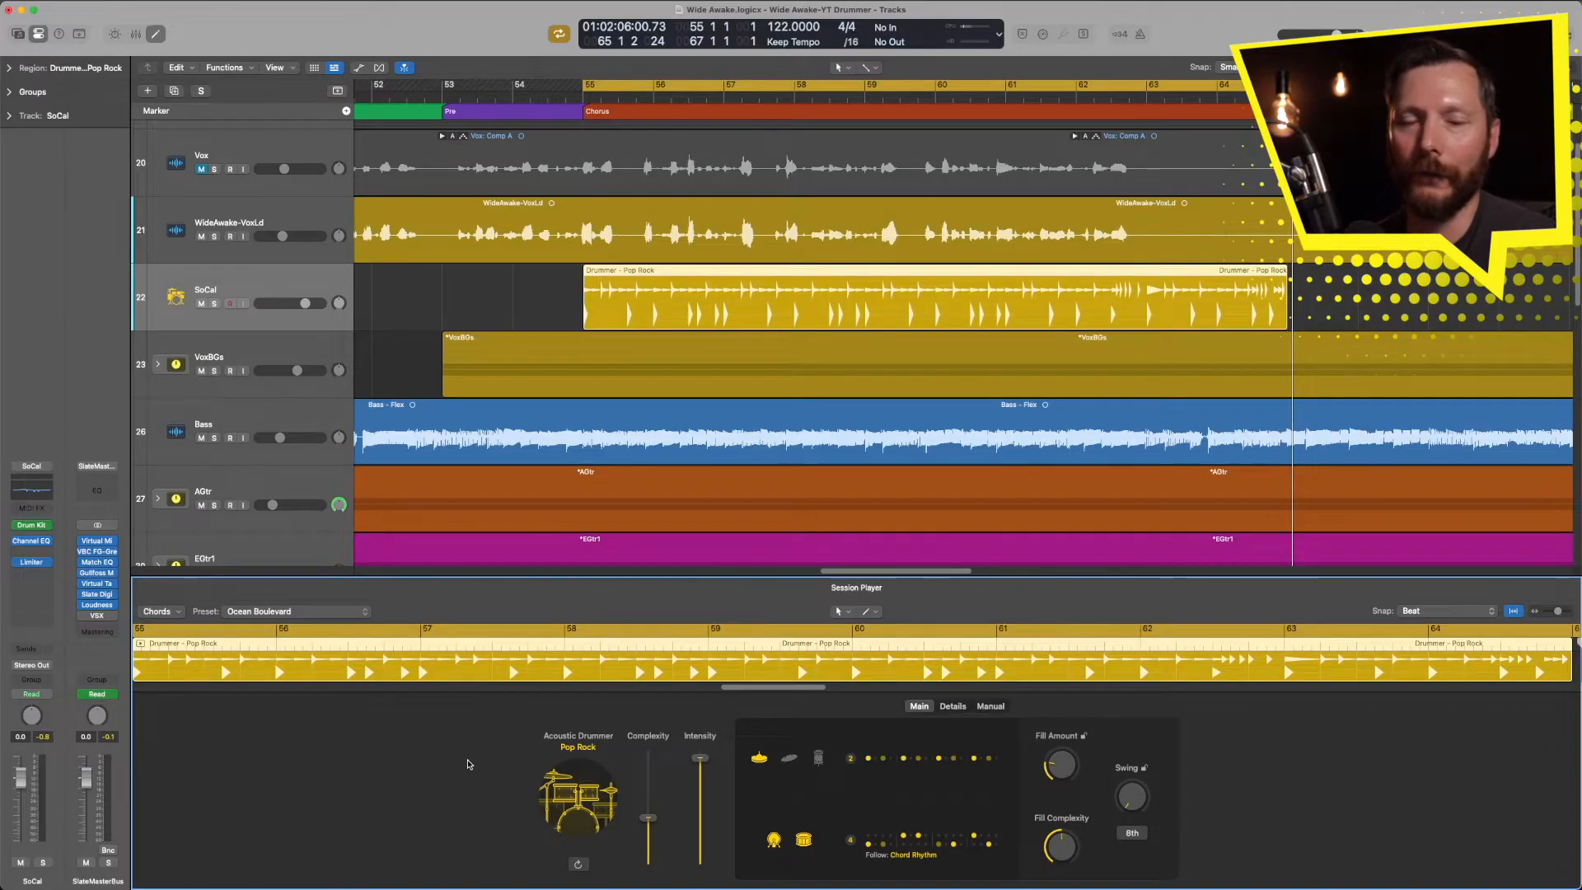
{"action": "key", "text": "space"}
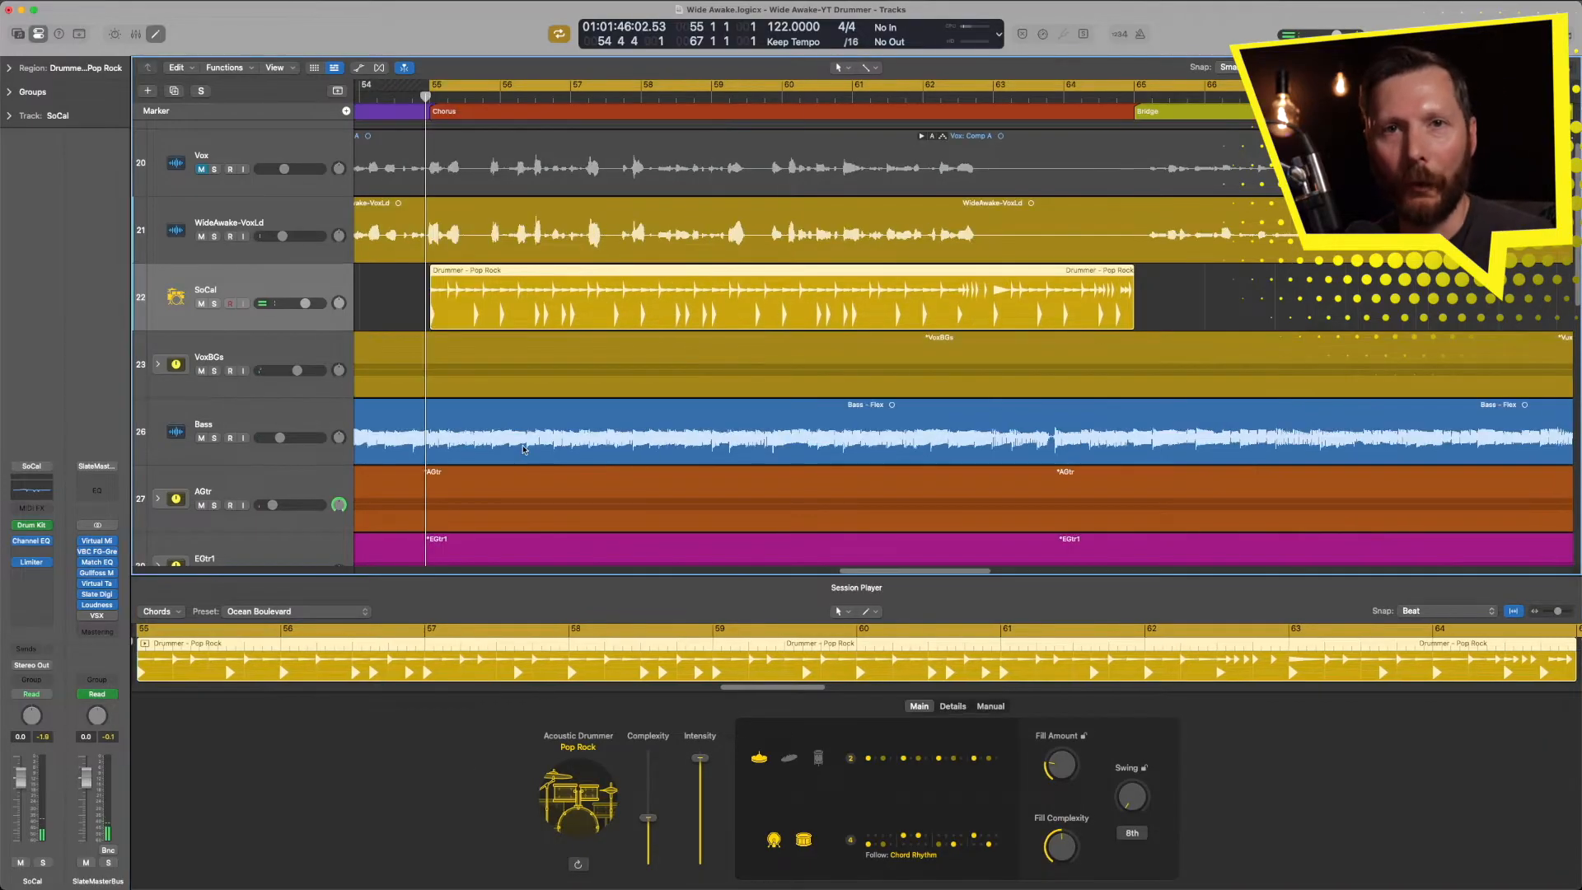
{"action": "left_click", "coordinate": [316, 614]}
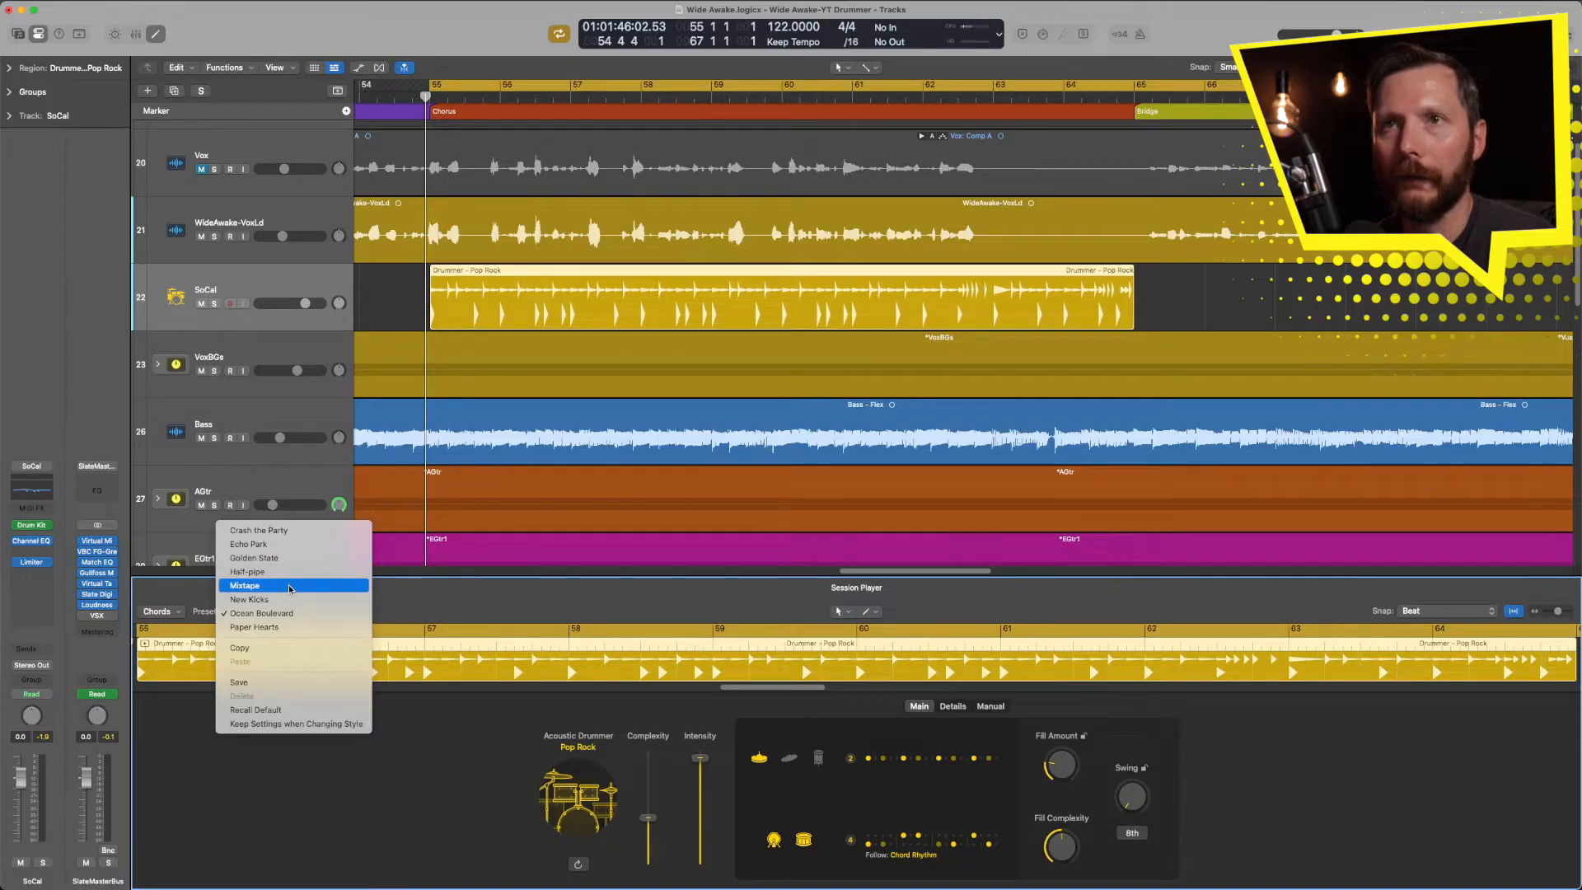
{"action": "left_click", "coordinate": [289, 588]}
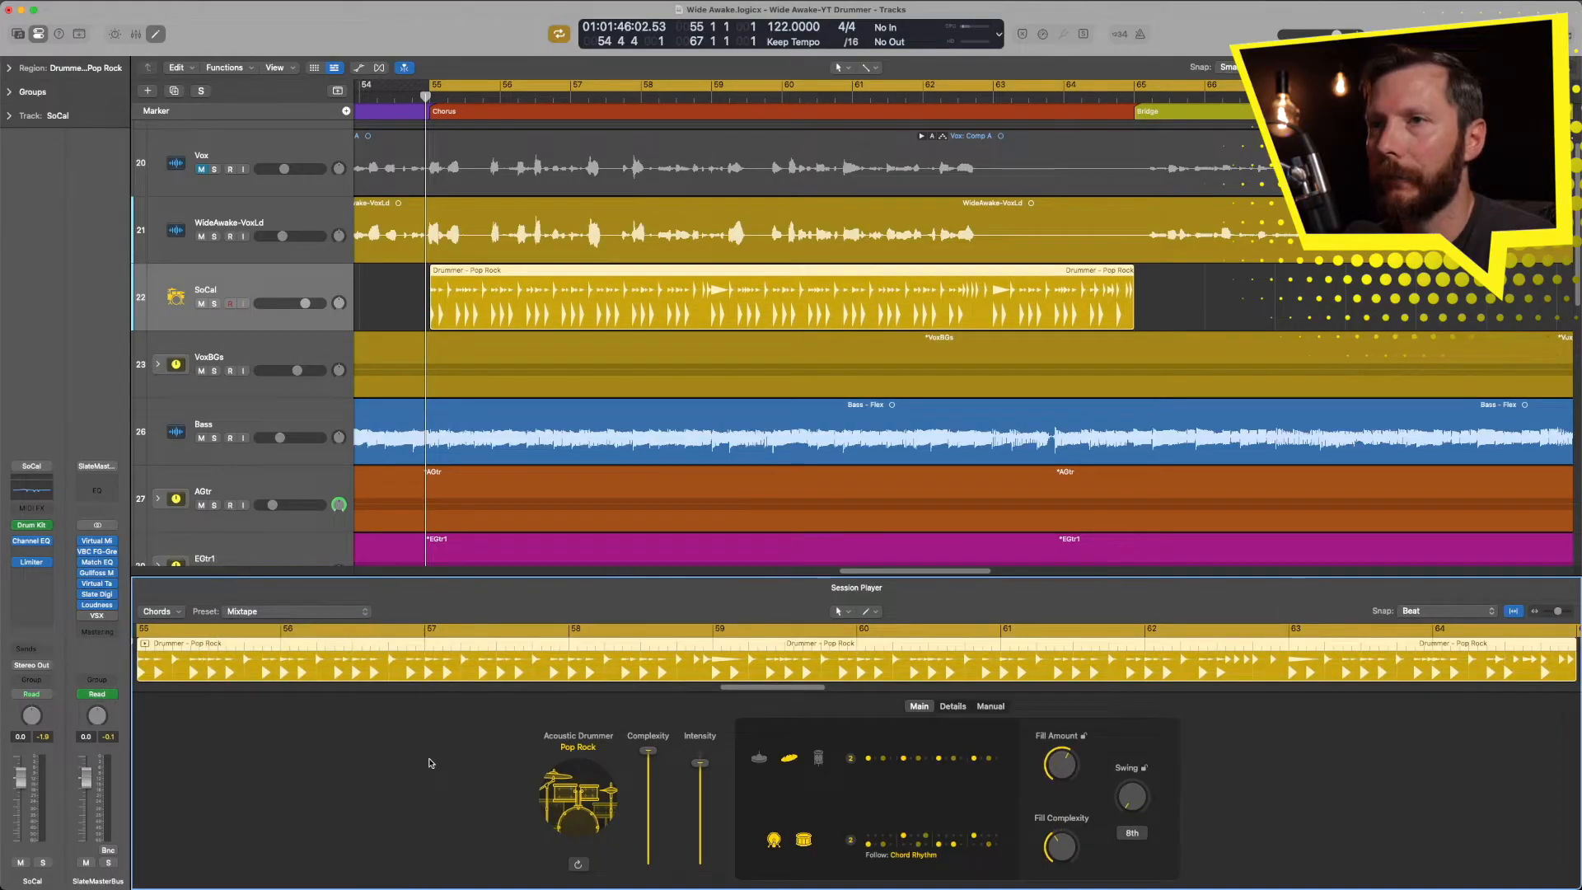
Examine the acoustic and electronic drummer styles available for the region, returning the type to Acoustic Drummer
{"action": "left_click", "coordinate": [580, 749]}
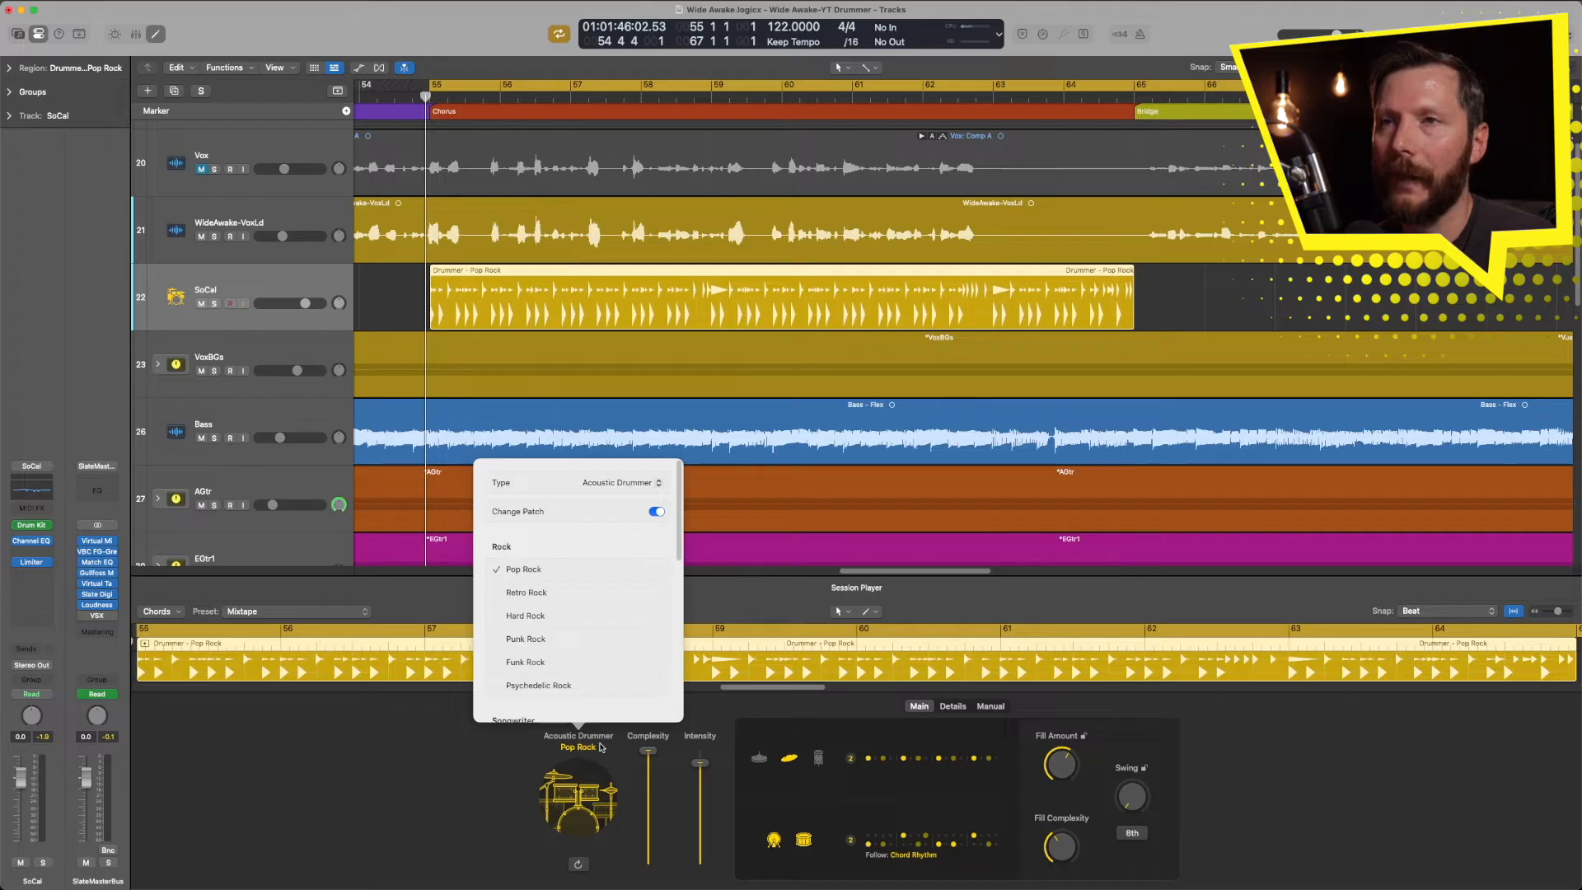
{"action": "mouse_move", "coordinate": [680, 556]}
{"action": "left_mouse_down"}
{"action": "mouse_move", "coordinate": [668, 707]}
{"action": "mouse_move", "coordinate": [667, 533]}
{"action": "left_mouse_up"}
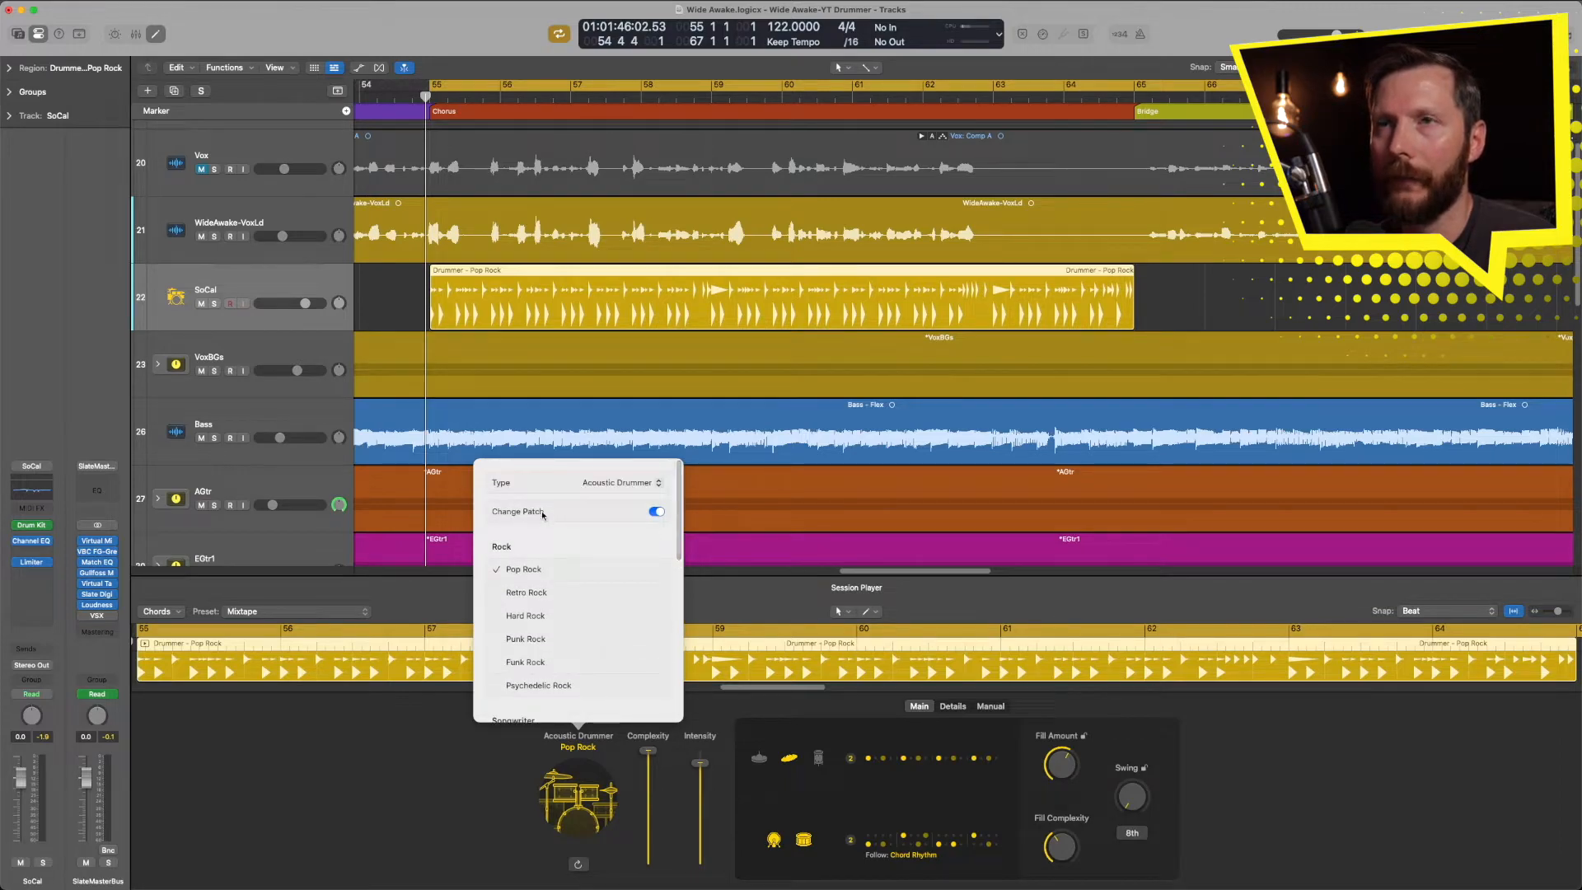
{"action": "left_click", "coordinate": [634, 484]}
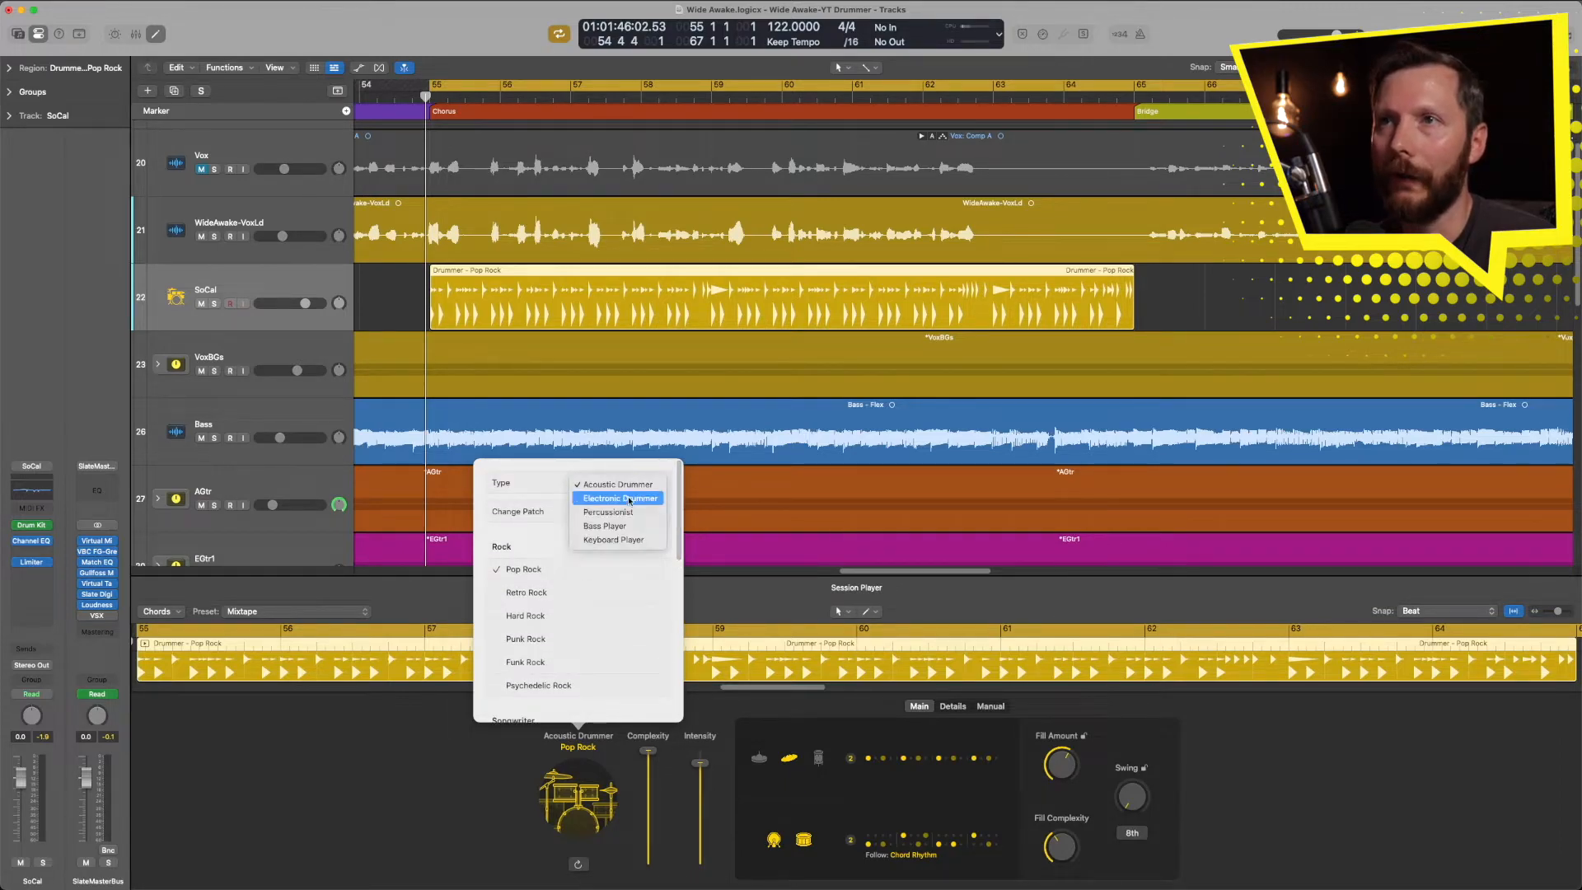
{"action": "left_click", "coordinate": [639, 499]}
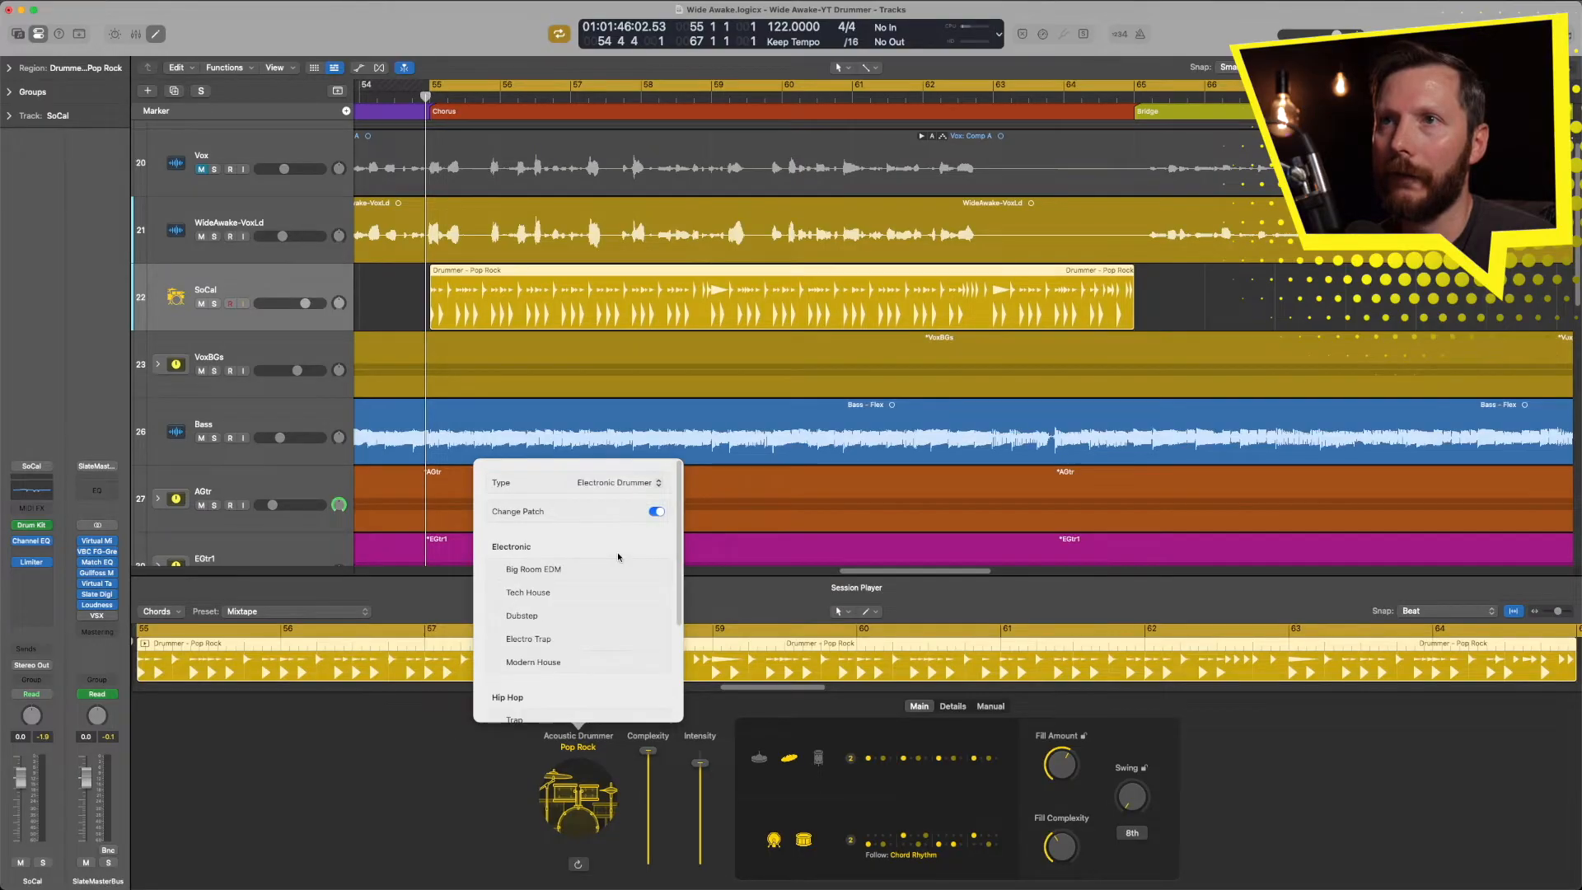
{"action": "scroll", "coordinate": [672, 577], "scroll_direction": "down", "scroll_amount": 3}
{"action": "scroll", "coordinate": [672, 577], "scroll_direction": "up", "scroll_amount": 3}
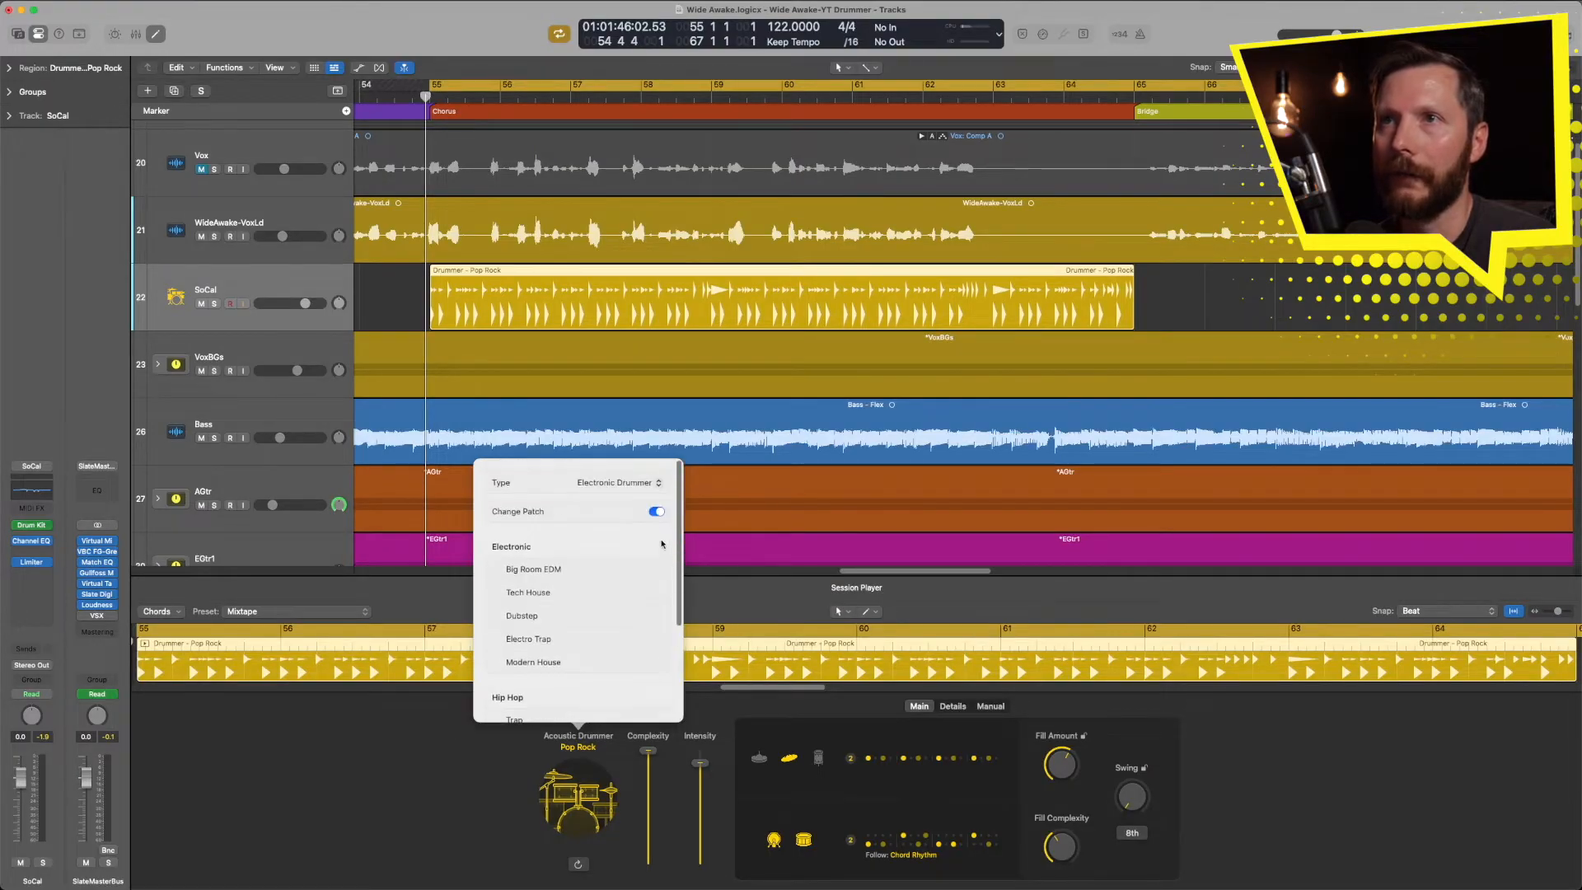
{"action": "left_click", "coordinate": [631, 482]}
{"action": "left_click", "coordinate": [631, 474]}
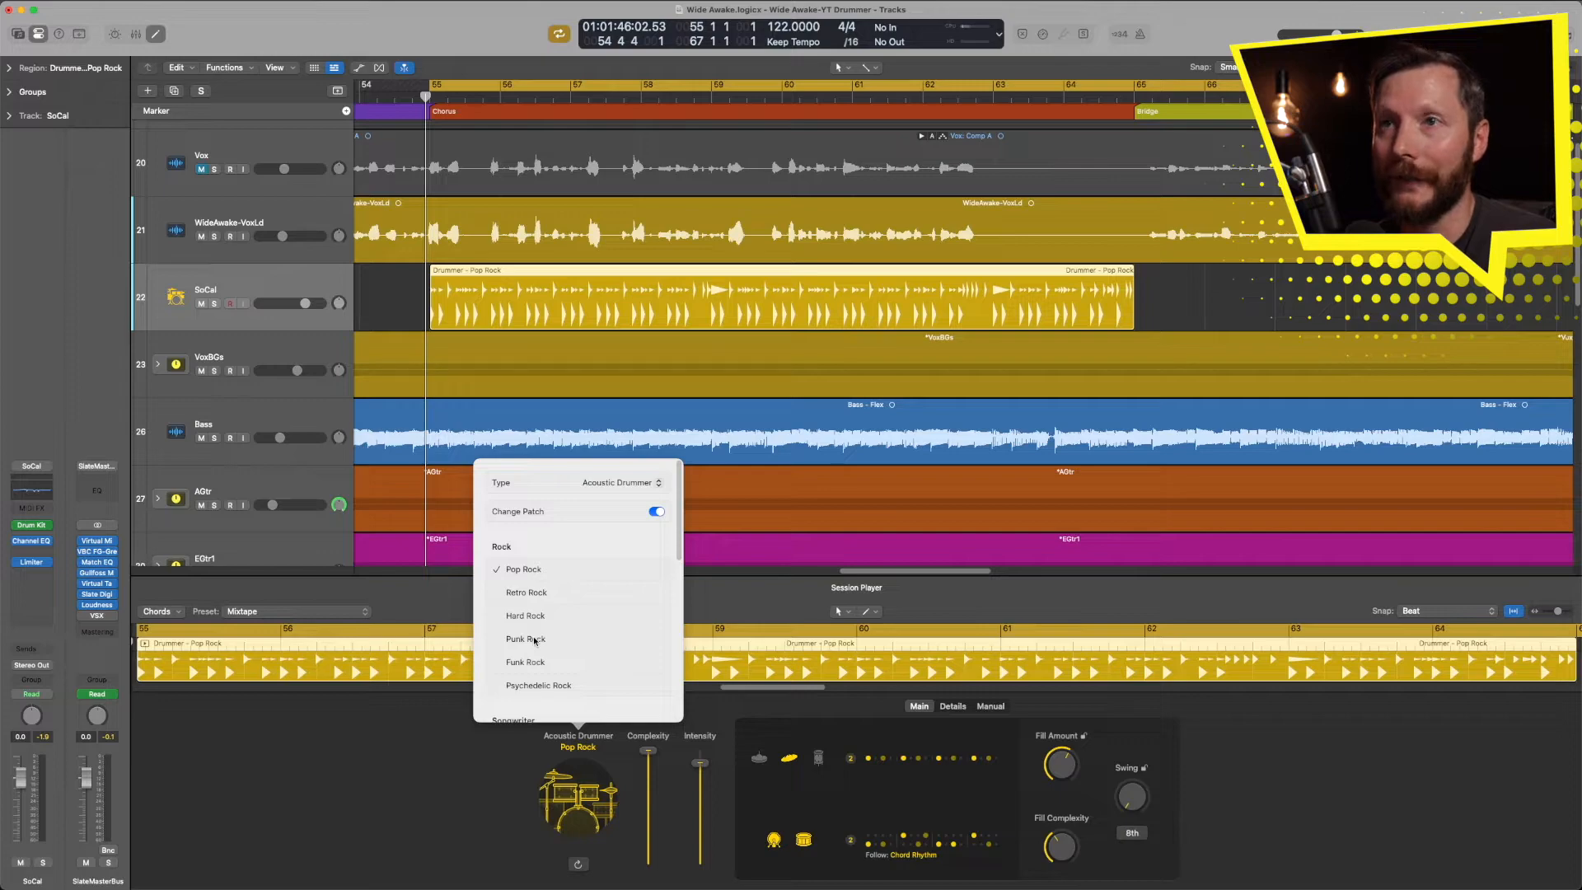
Turn off Change Patch in the drummer style selection and close it
{"action": "left_click", "coordinate": [653, 512]}
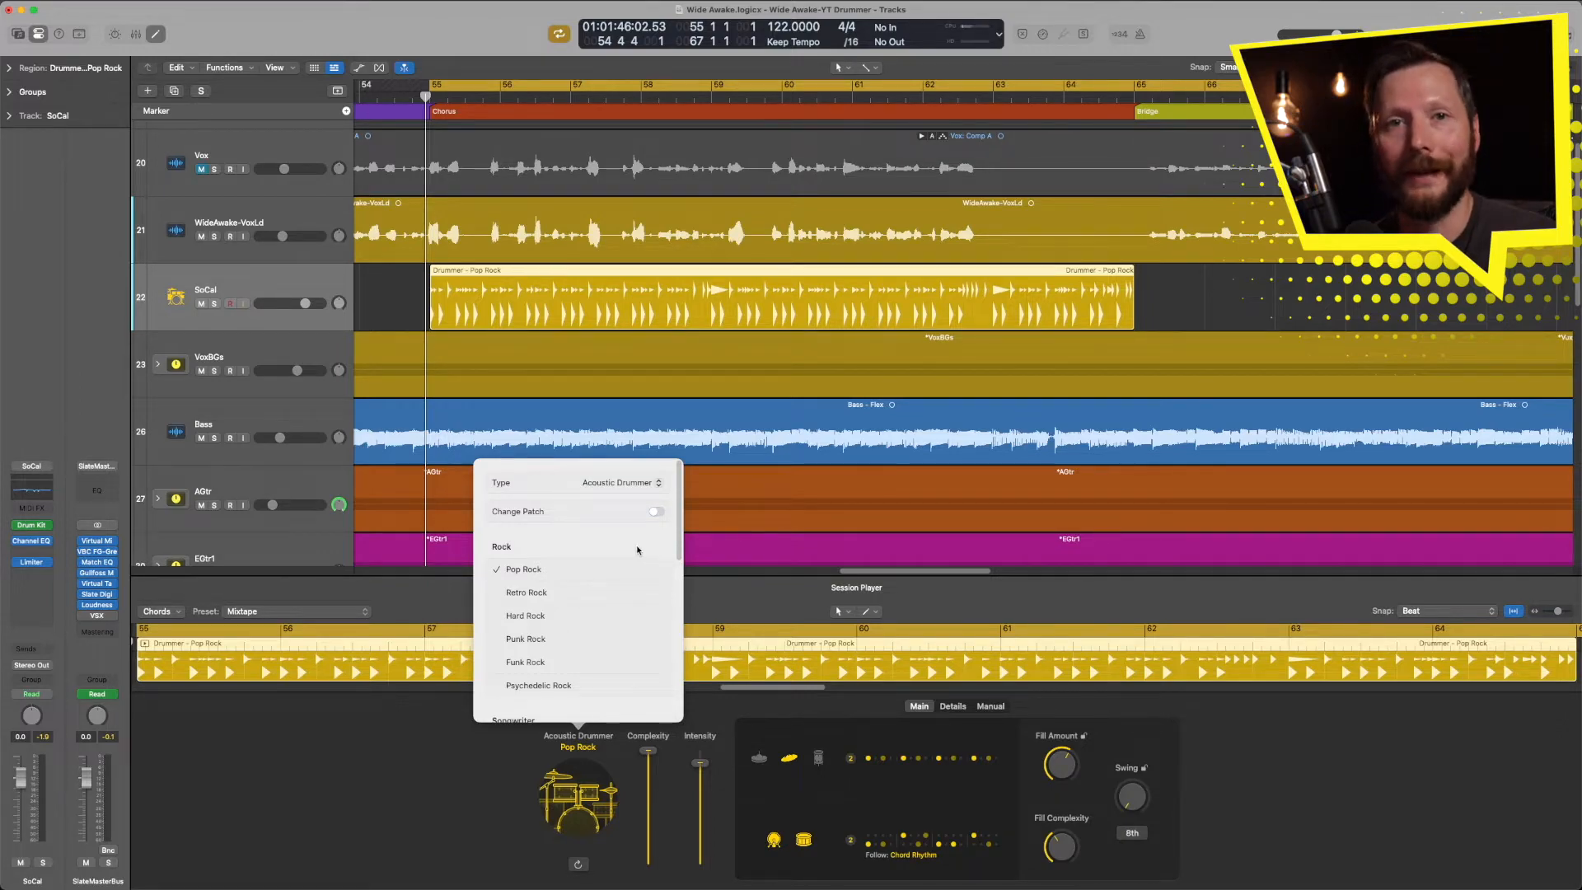
{"action": "left_click", "coordinate": [486, 759]}
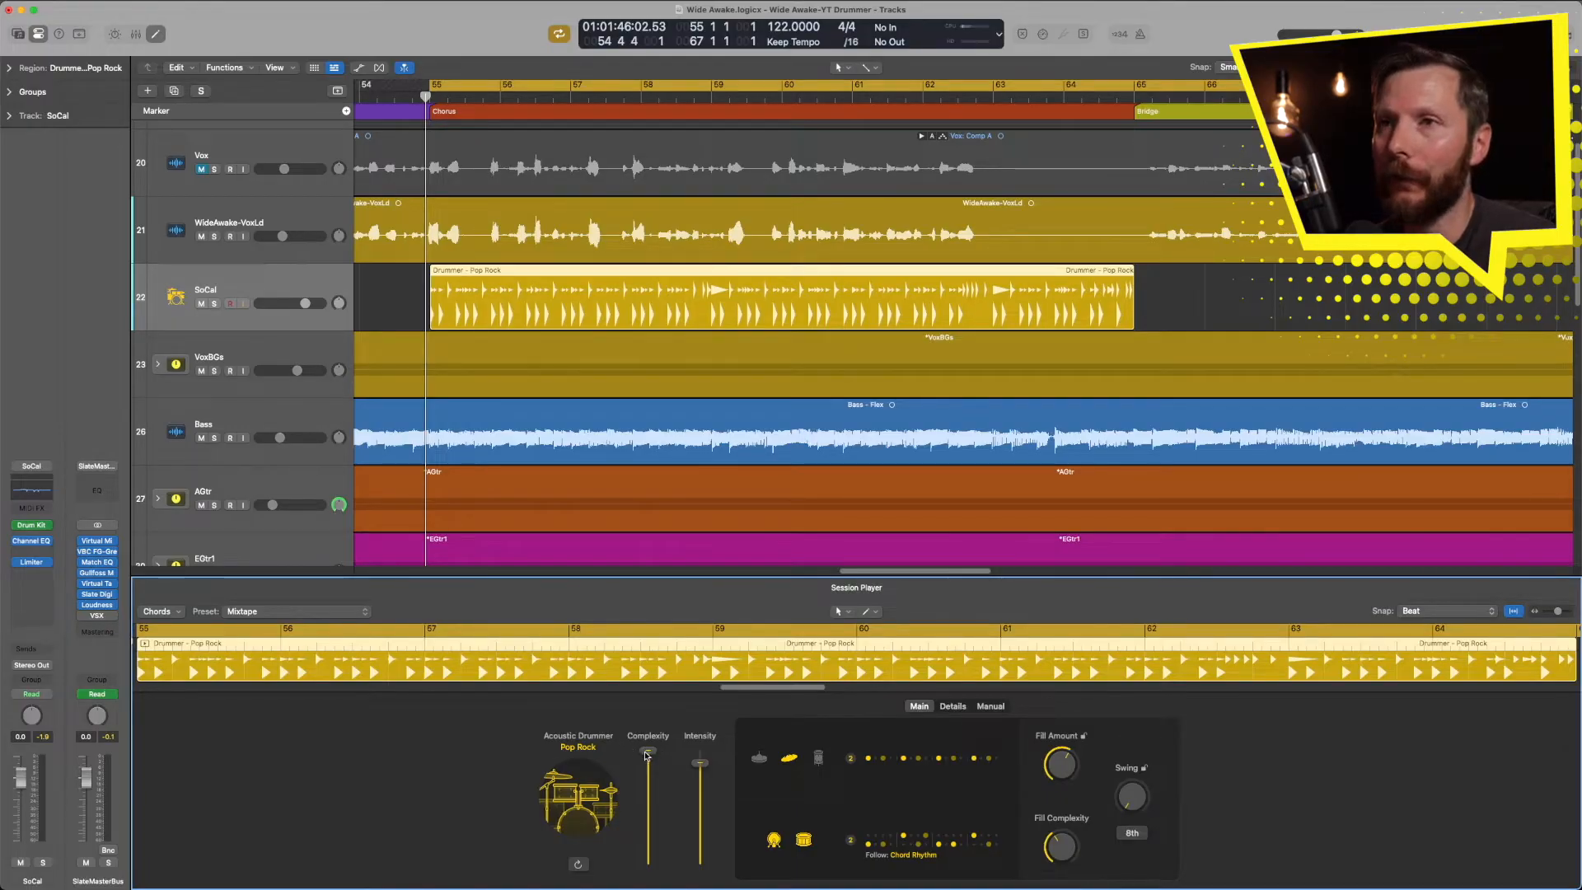
Audition the drummer region at minimum Complexity and set Complexity to about three quarters of its range
{"action": "left_click_drag", "start_coordinate": [649, 751], "coordinate": [647, 857]}
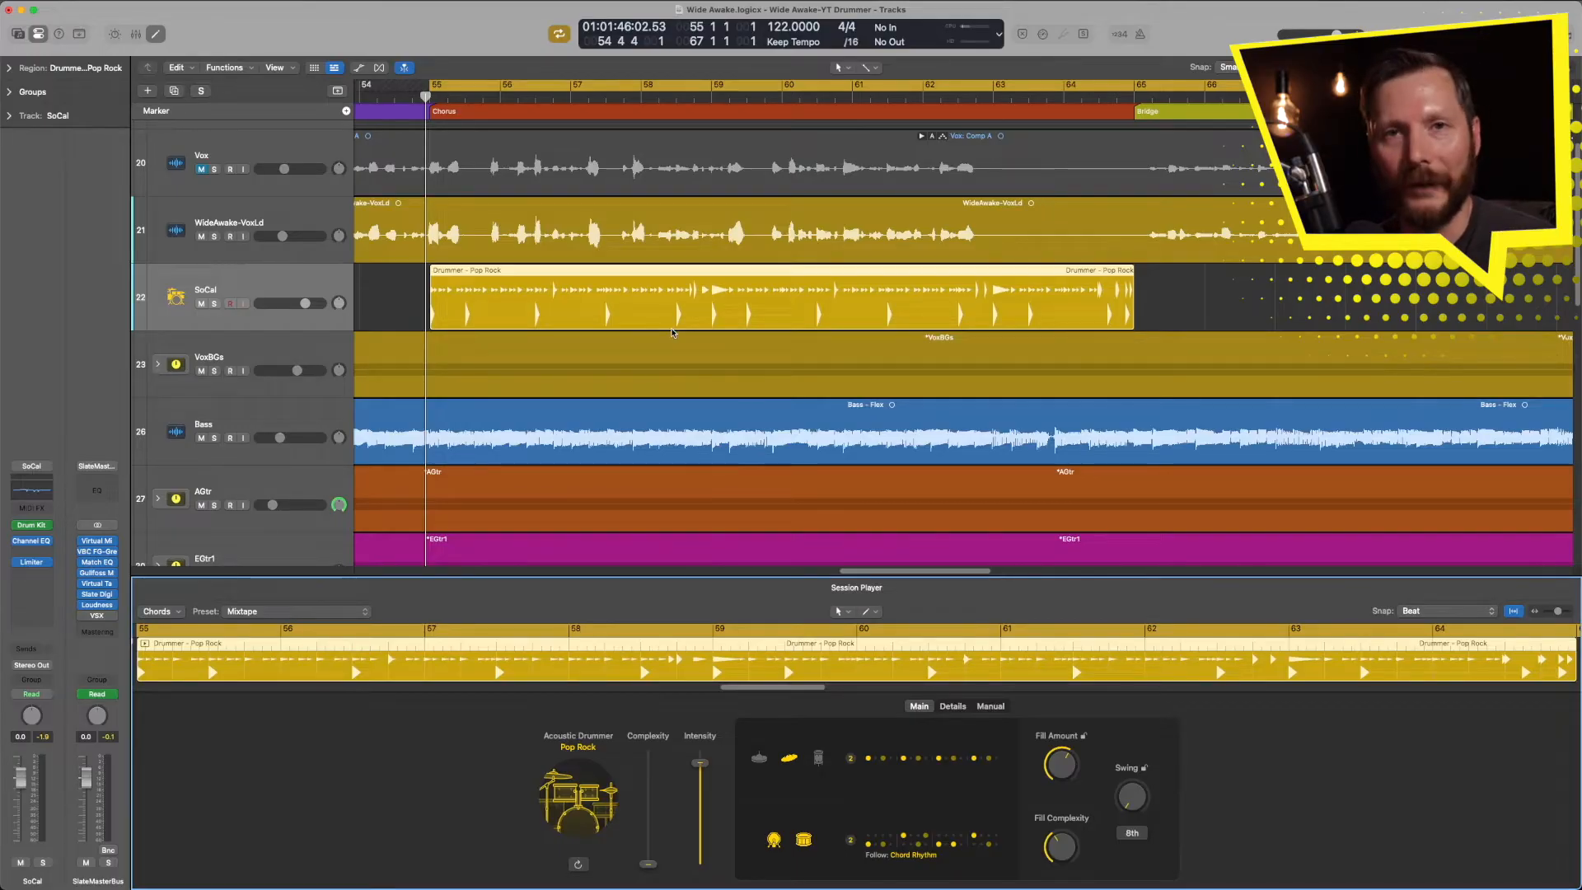
{"action": "key", "text": "space"}
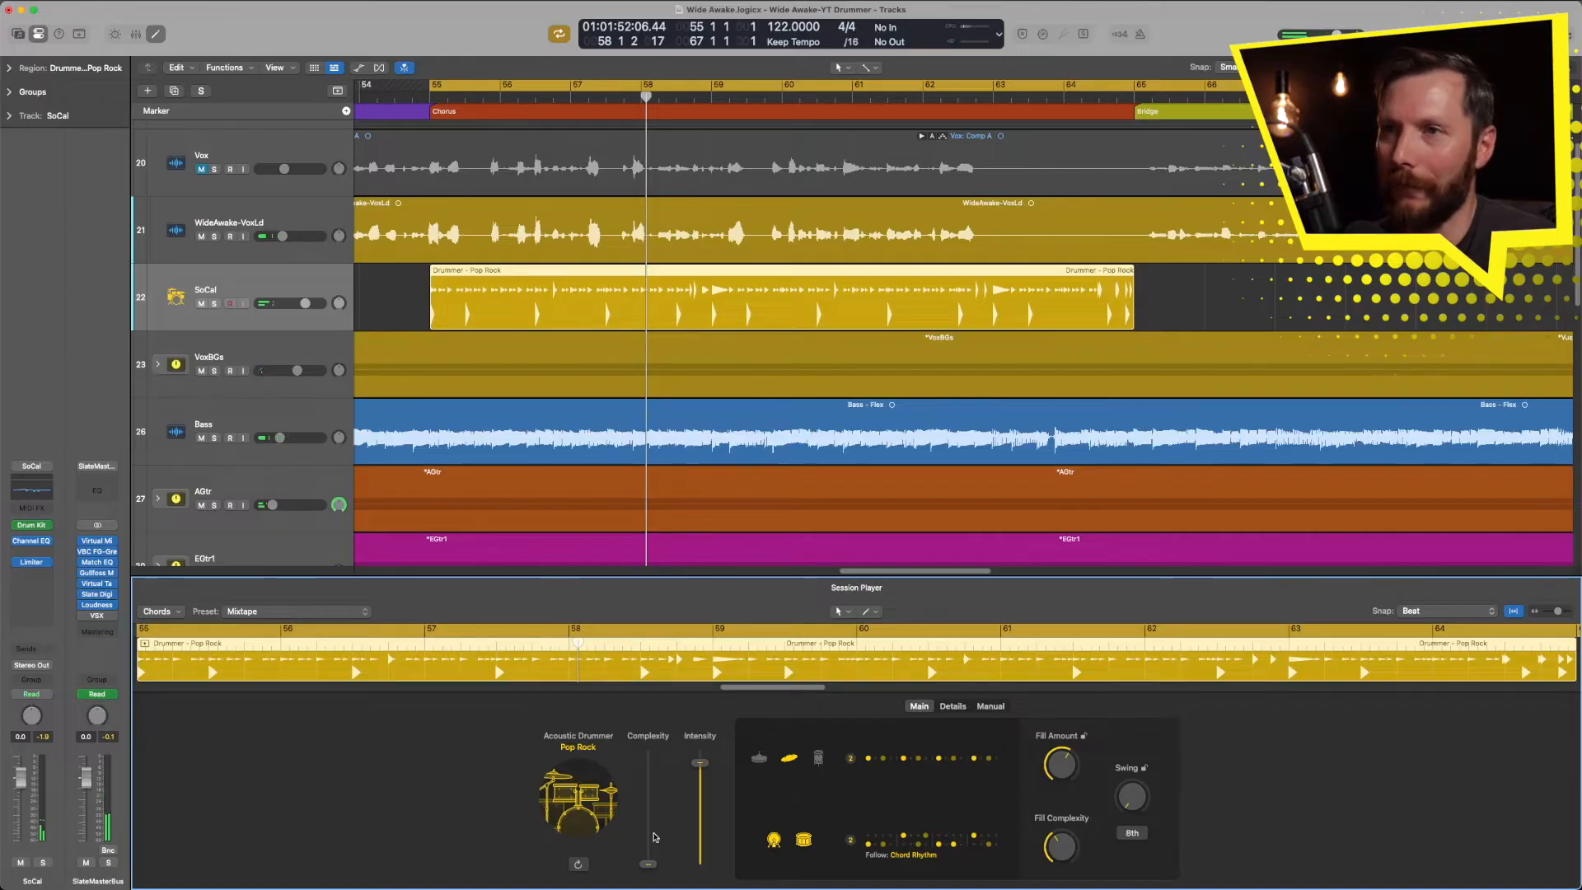
{"action": "left_click_drag", "start_coordinate": [649, 865], "coordinate": [651, 779]}
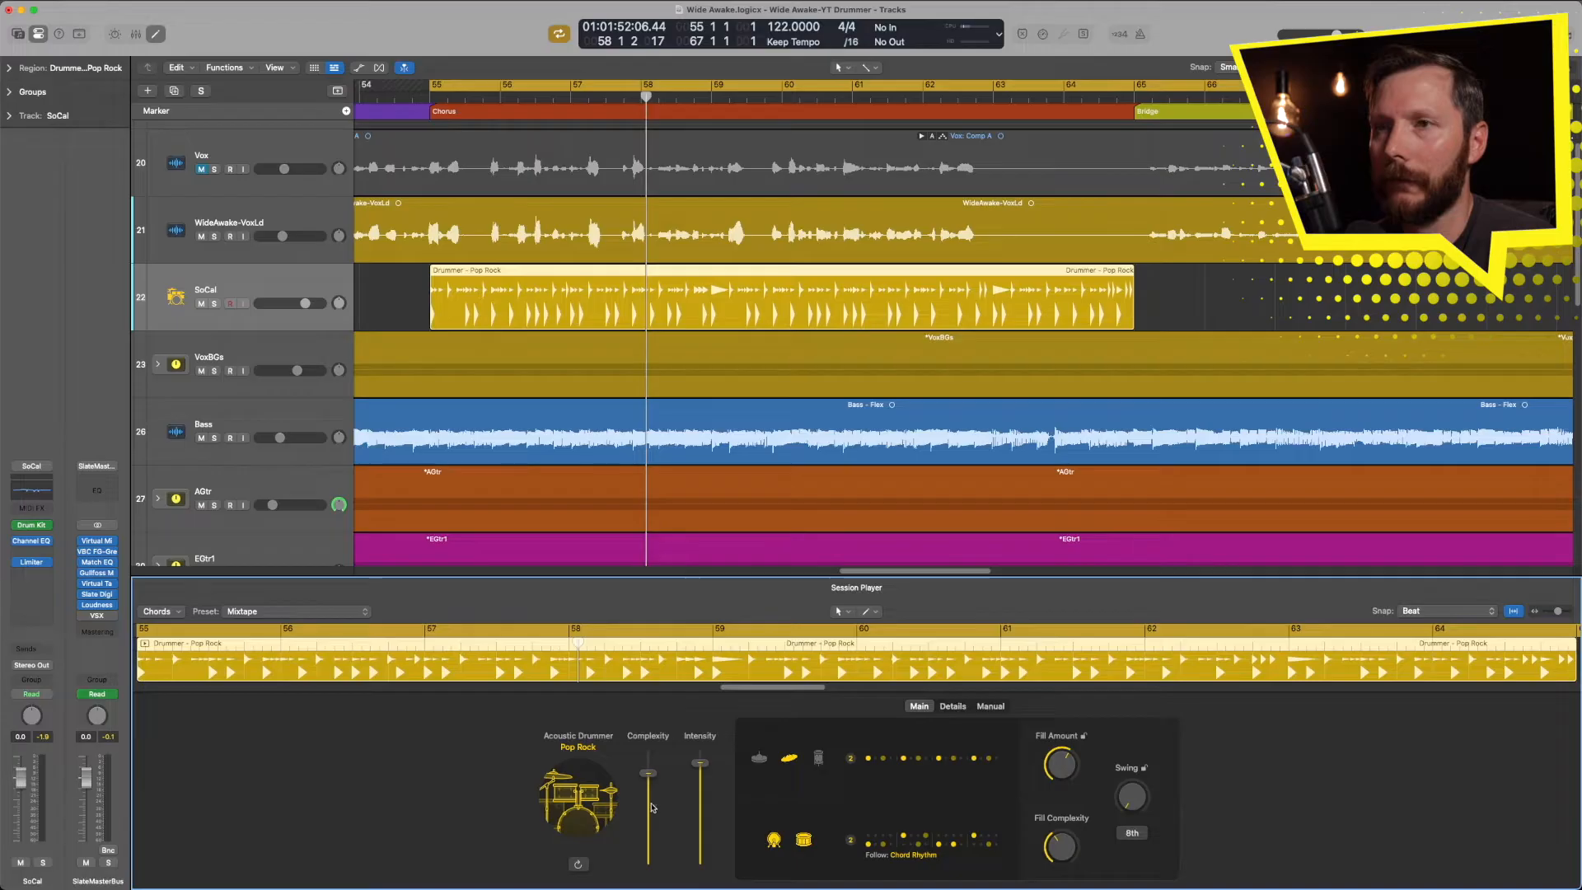
{"action": "left_click_drag", "start_coordinate": [651, 780], "coordinate": [651, 783]}
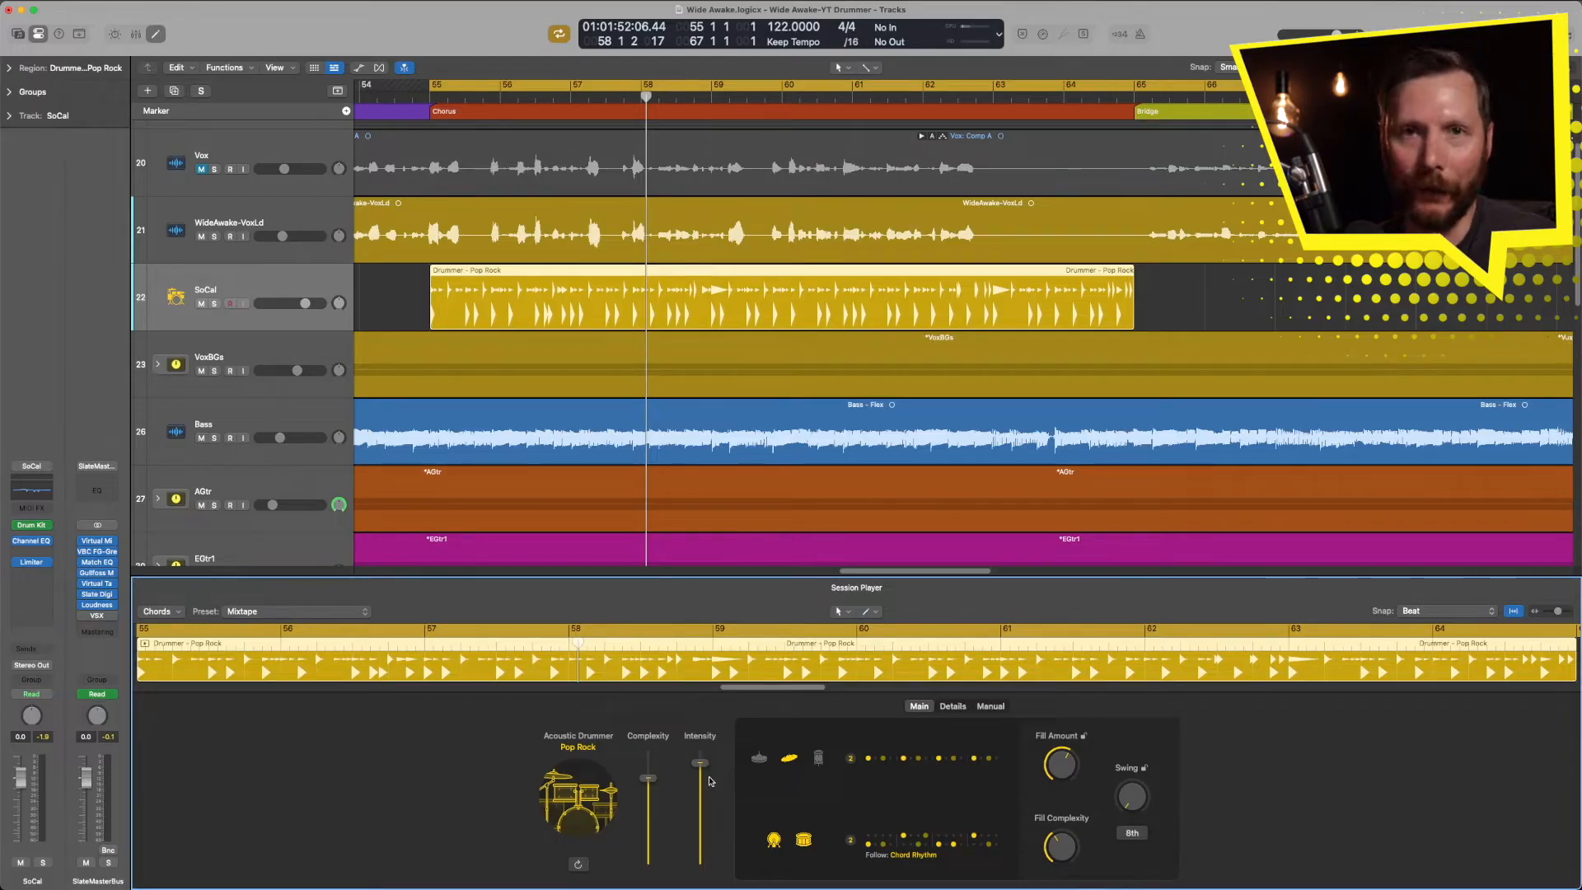
Solo the SoCal track and compare low and high Intensity during playback, leaving Intensity at about 85 percent of its range
{"action": "left_click_drag", "start_coordinate": [702, 764], "coordinate": [705, 850]}
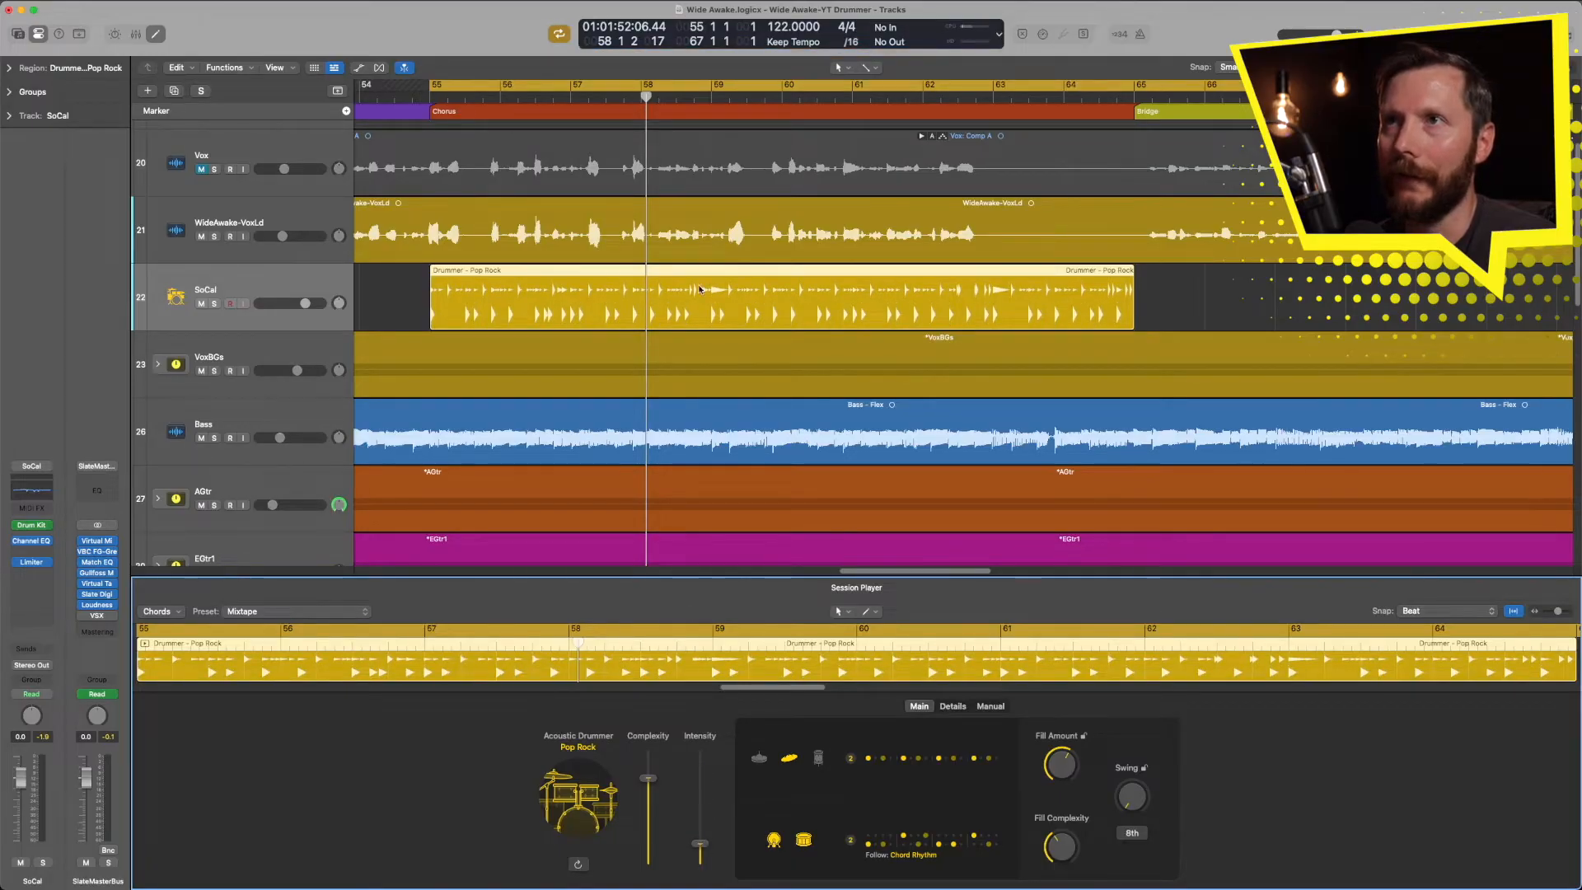
{"action": "left_click_drag", "start_coordinate": [700, 844], "coordinate": [701, 773]}
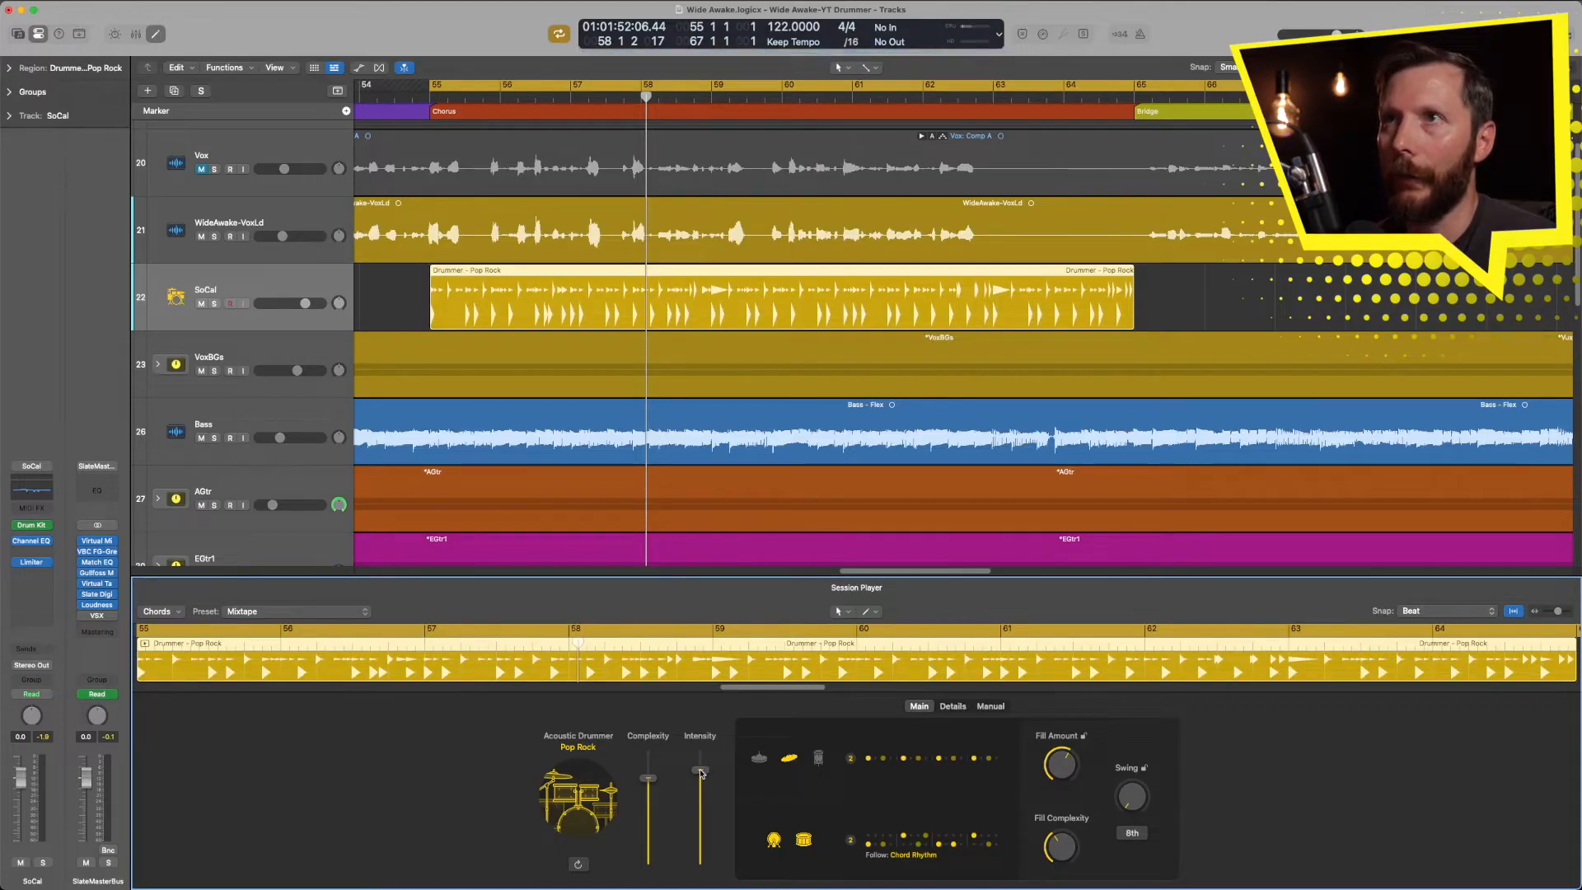
{"action": "left_click_drag", "start_coordinate": [702, 773], "coordinate": [705, 841]}
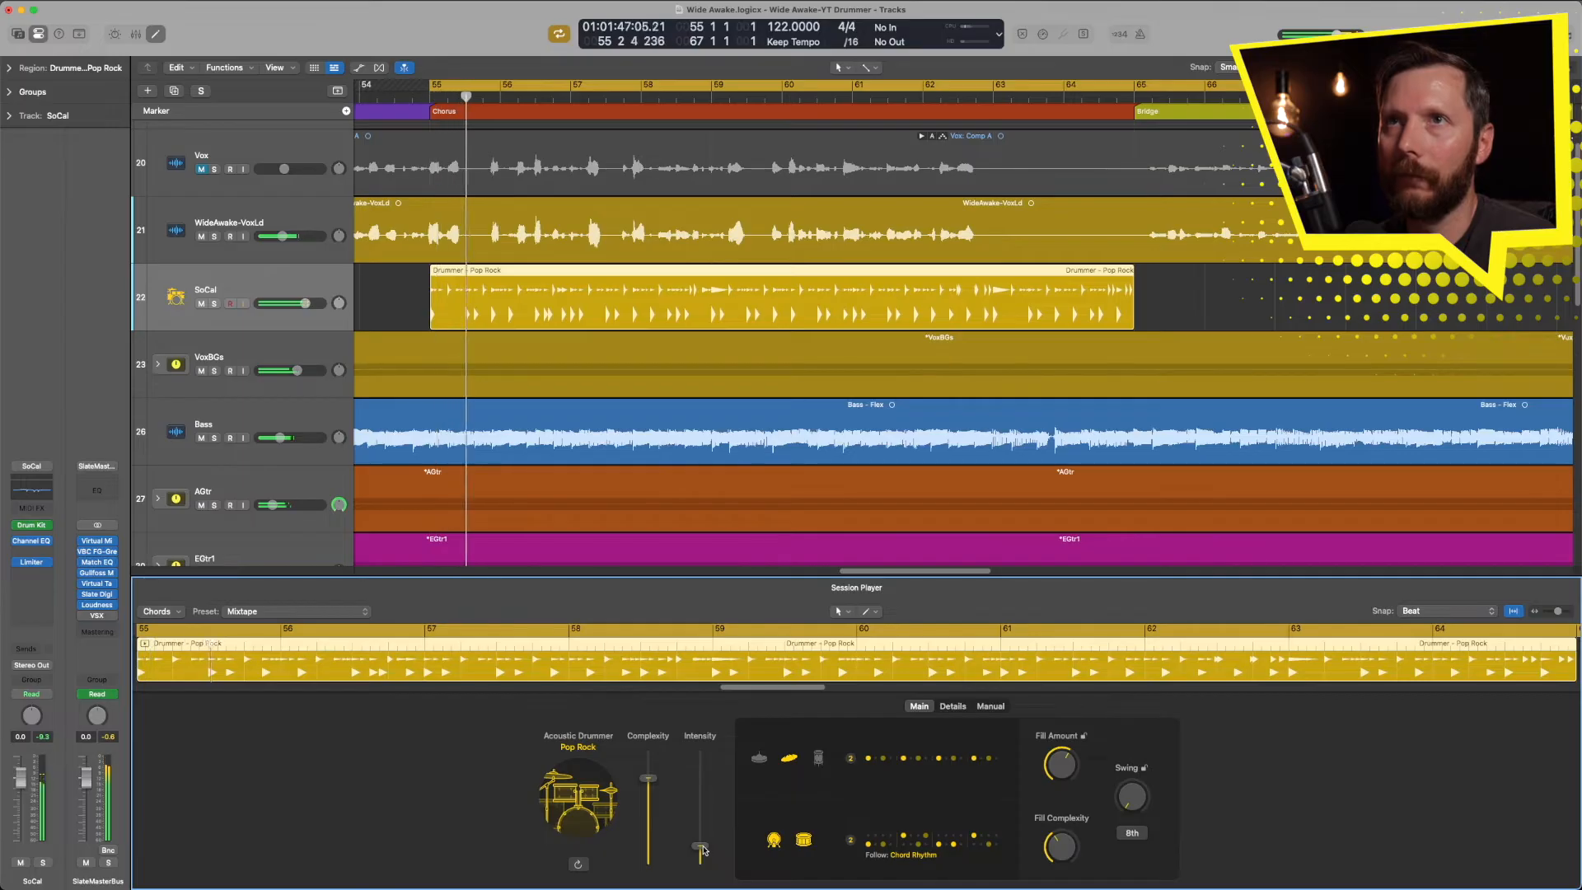
{"action": "left_click", "coordinate": [216, 303]}
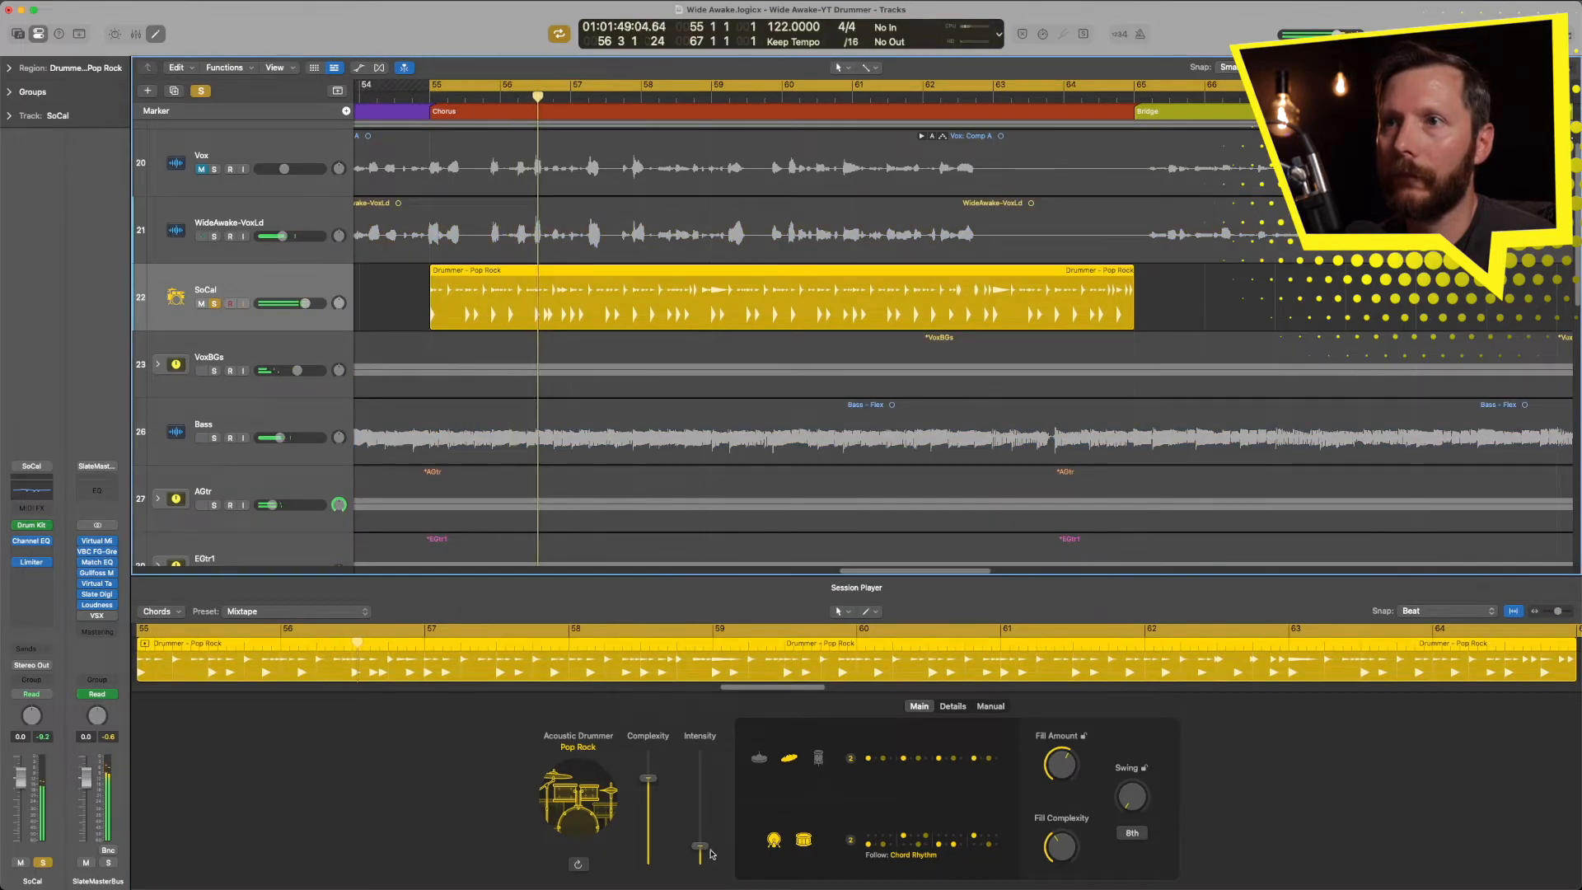
{"action": "left_click_drag", "start_coordinate": [701, 839], "coordinate": [703, 791]}
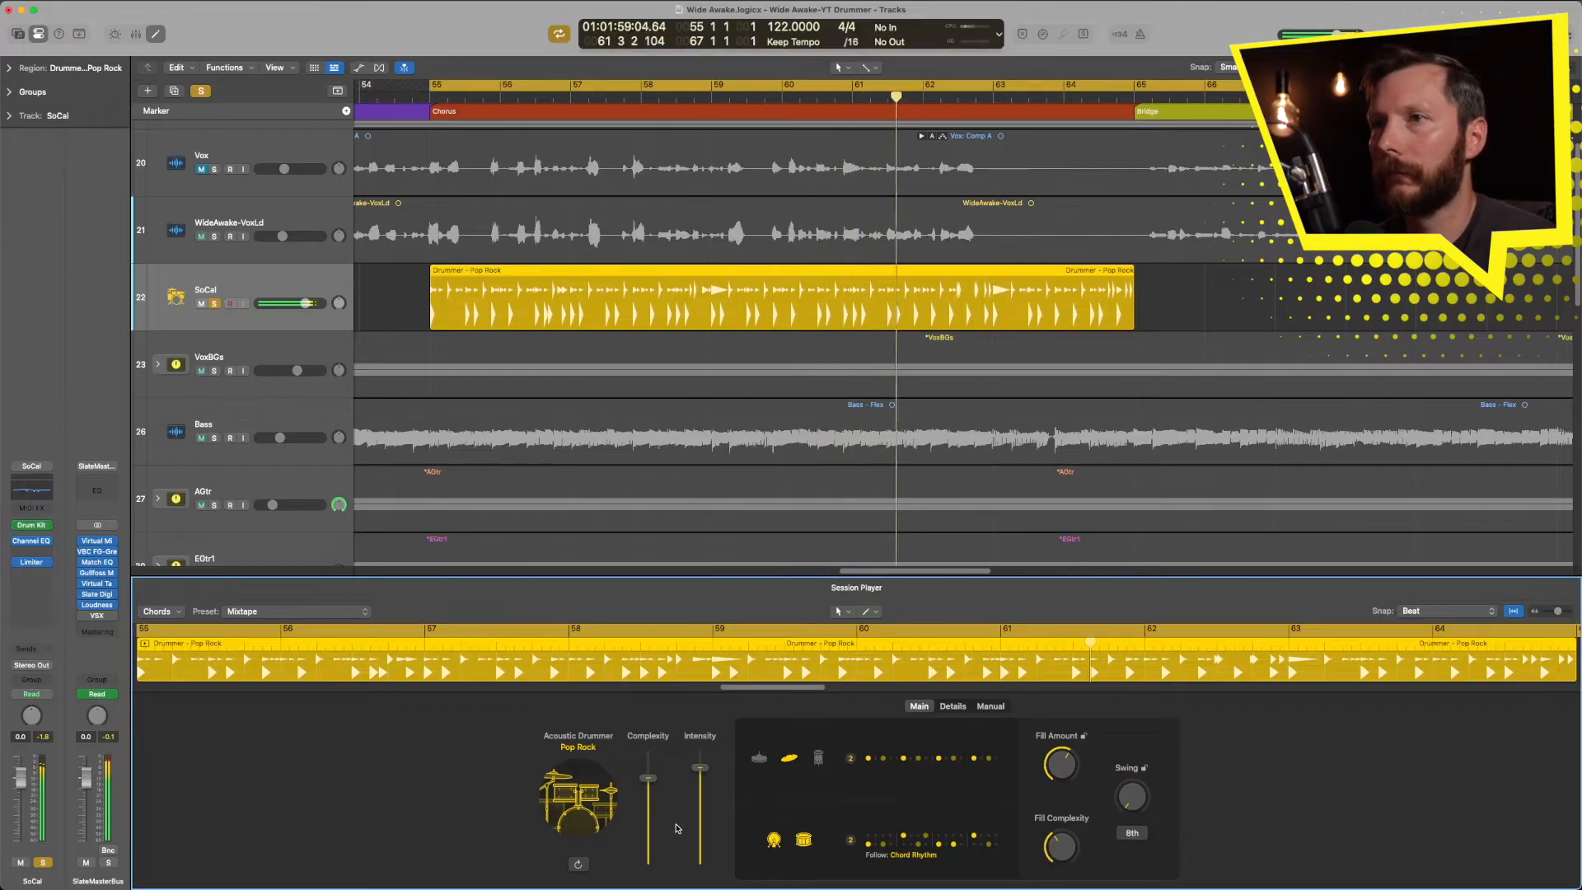
Audition kick and snare pattern 8 in the drummer region and return to pattern 2
{"action": "key", "text": "space"}
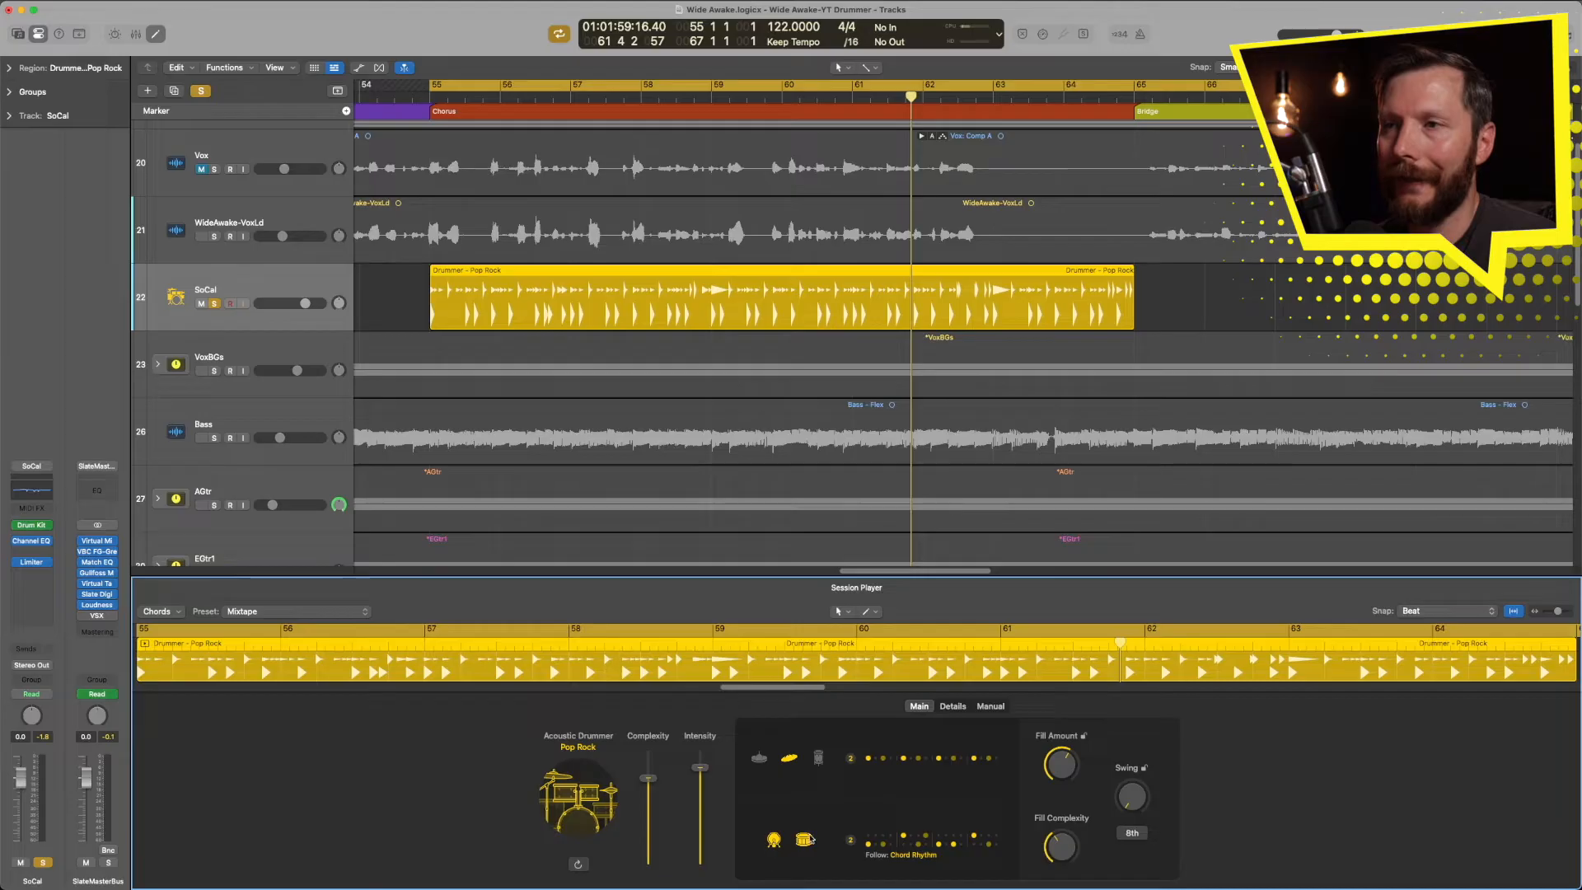
{"action": "left_click", "coordinate": [914, 842]}
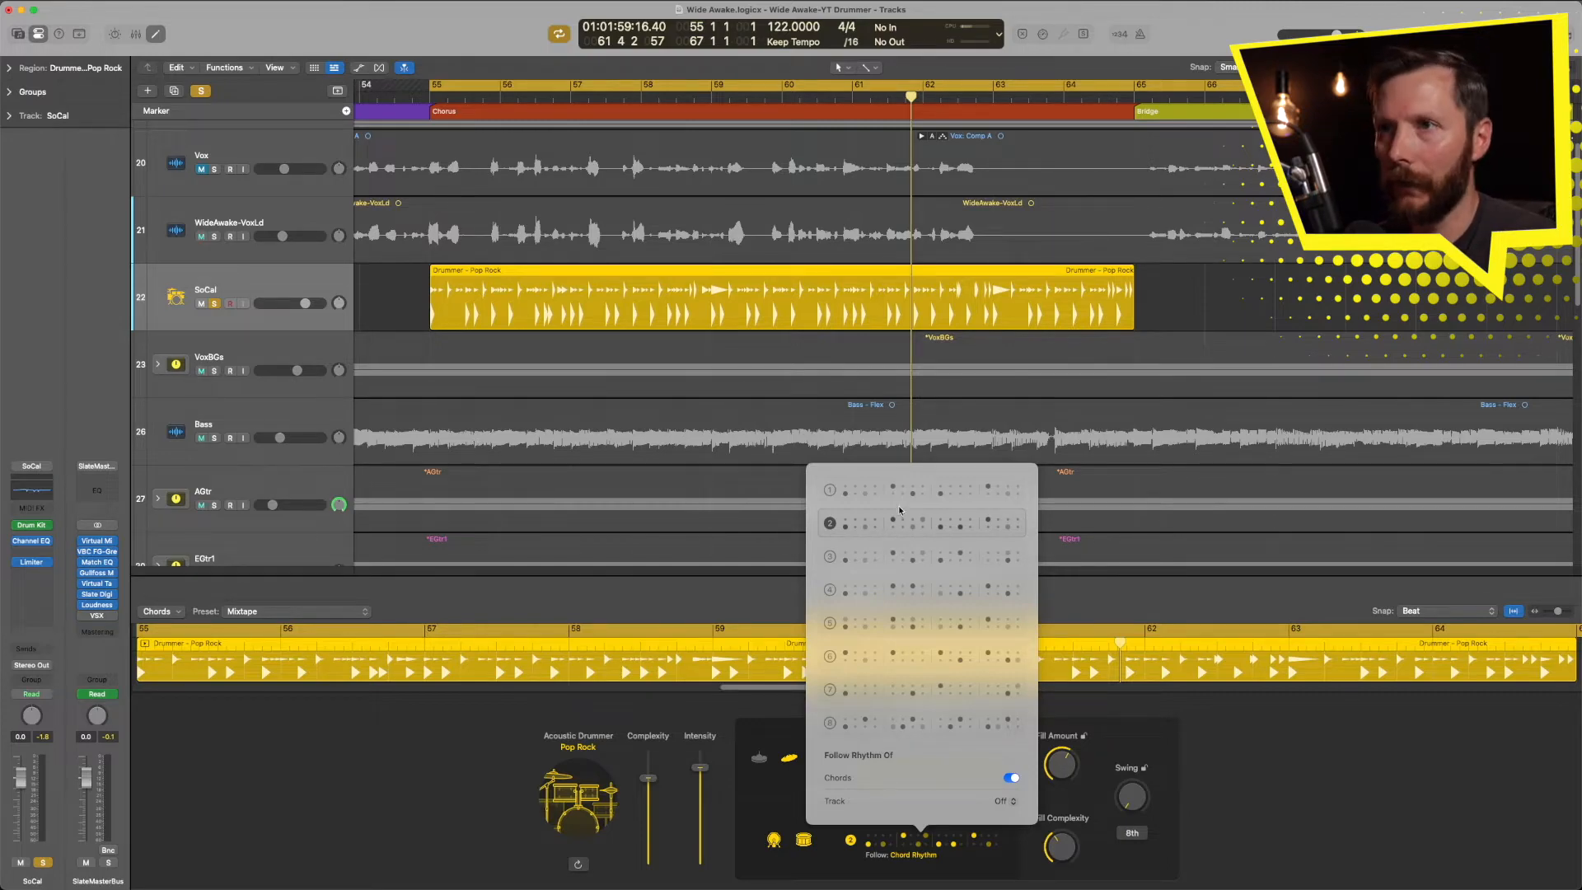
{"action": "left_click", "coordinate": [861, 729]}
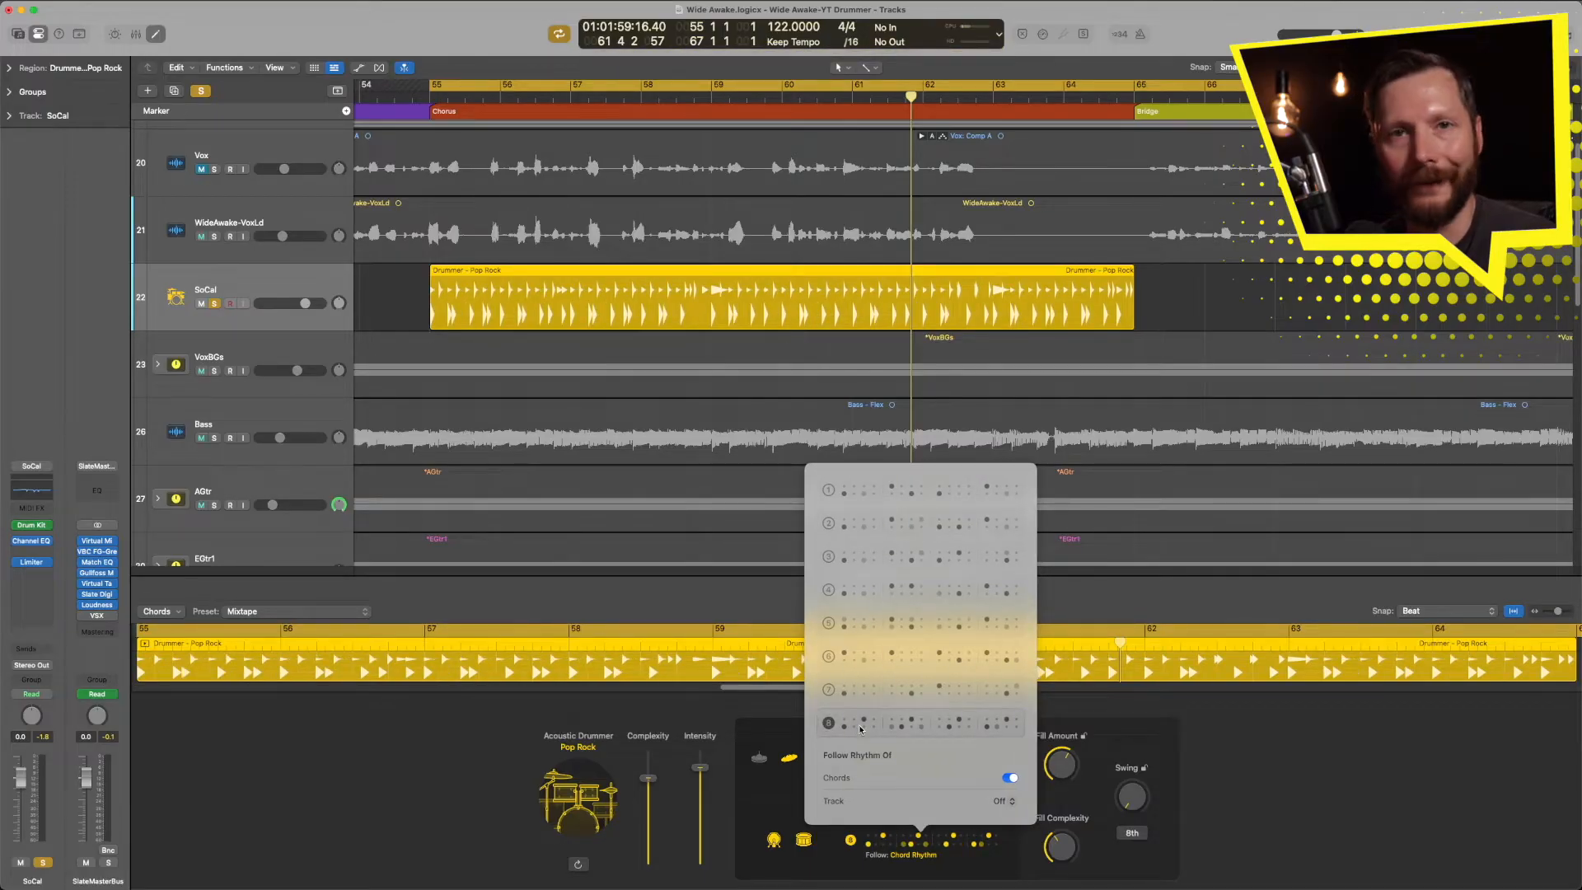
{"action": "key", "text": "space"}
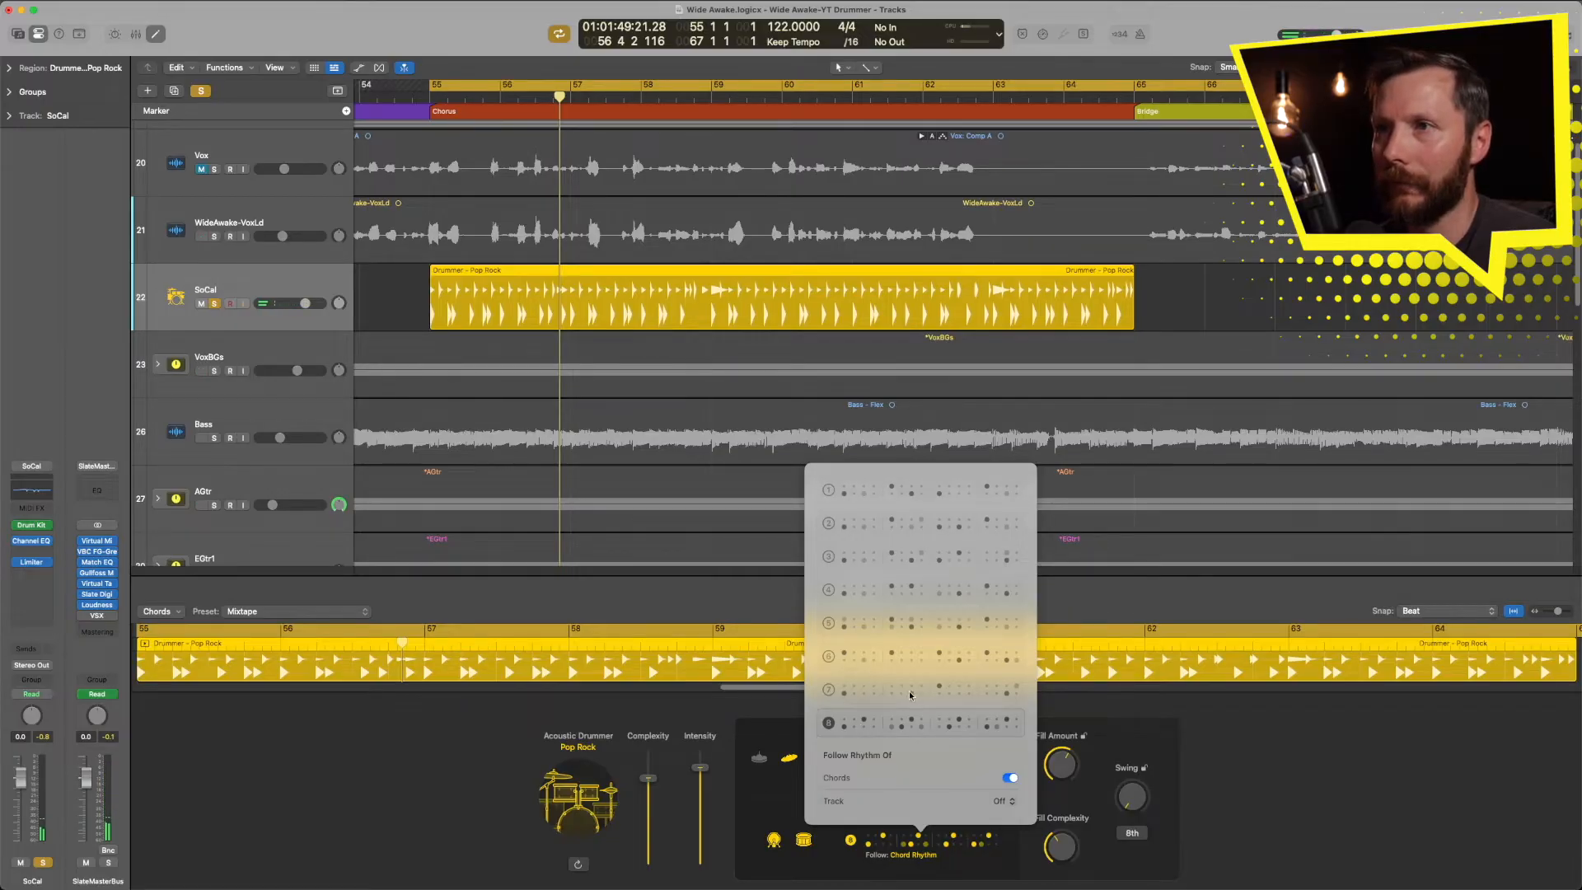
{"action": "left_click", "coordinate": [895, 528]}
{"action": "key", "text": "space"}
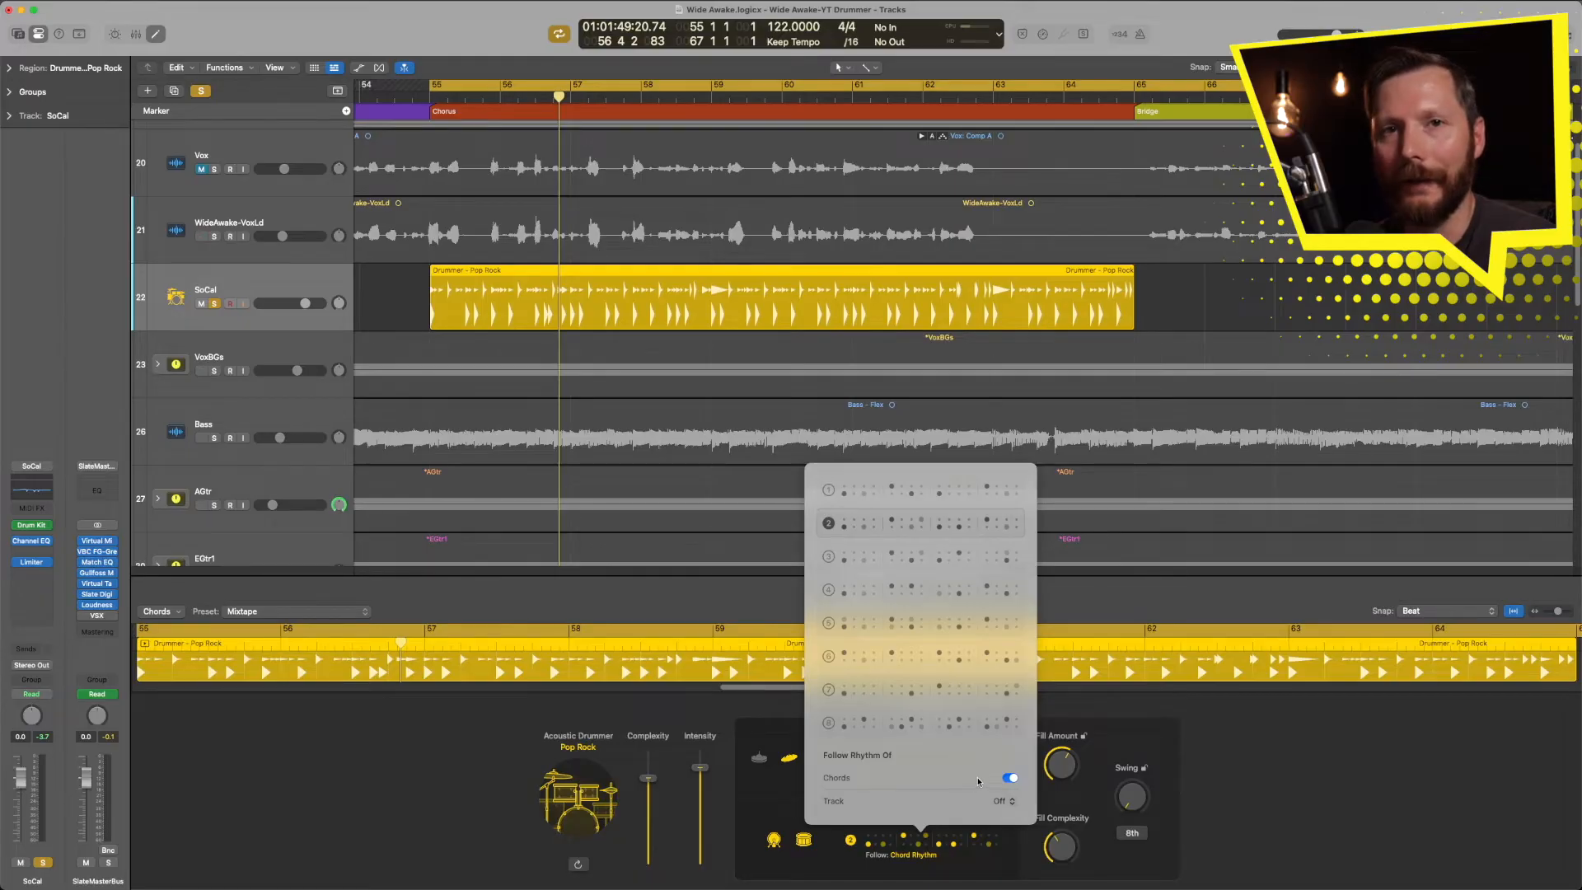
Display the Chord global track in place of Marker and hide the global tracks area
{"action": "left_click", "coordinate": [337, 91]}
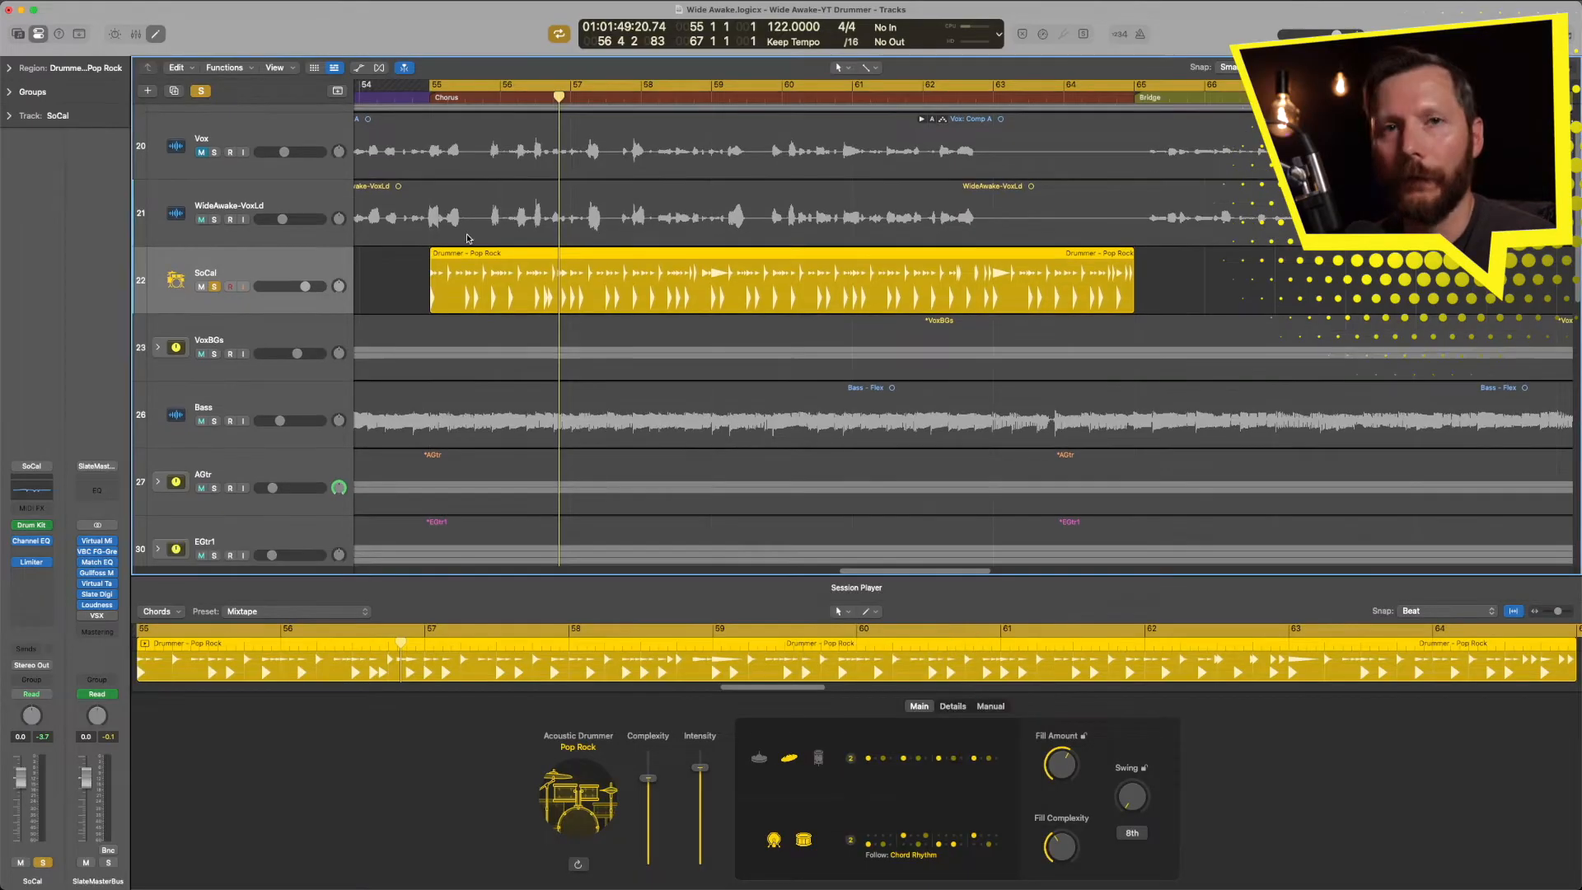
{"action": "left_click", "coordinate": [338, 91]}
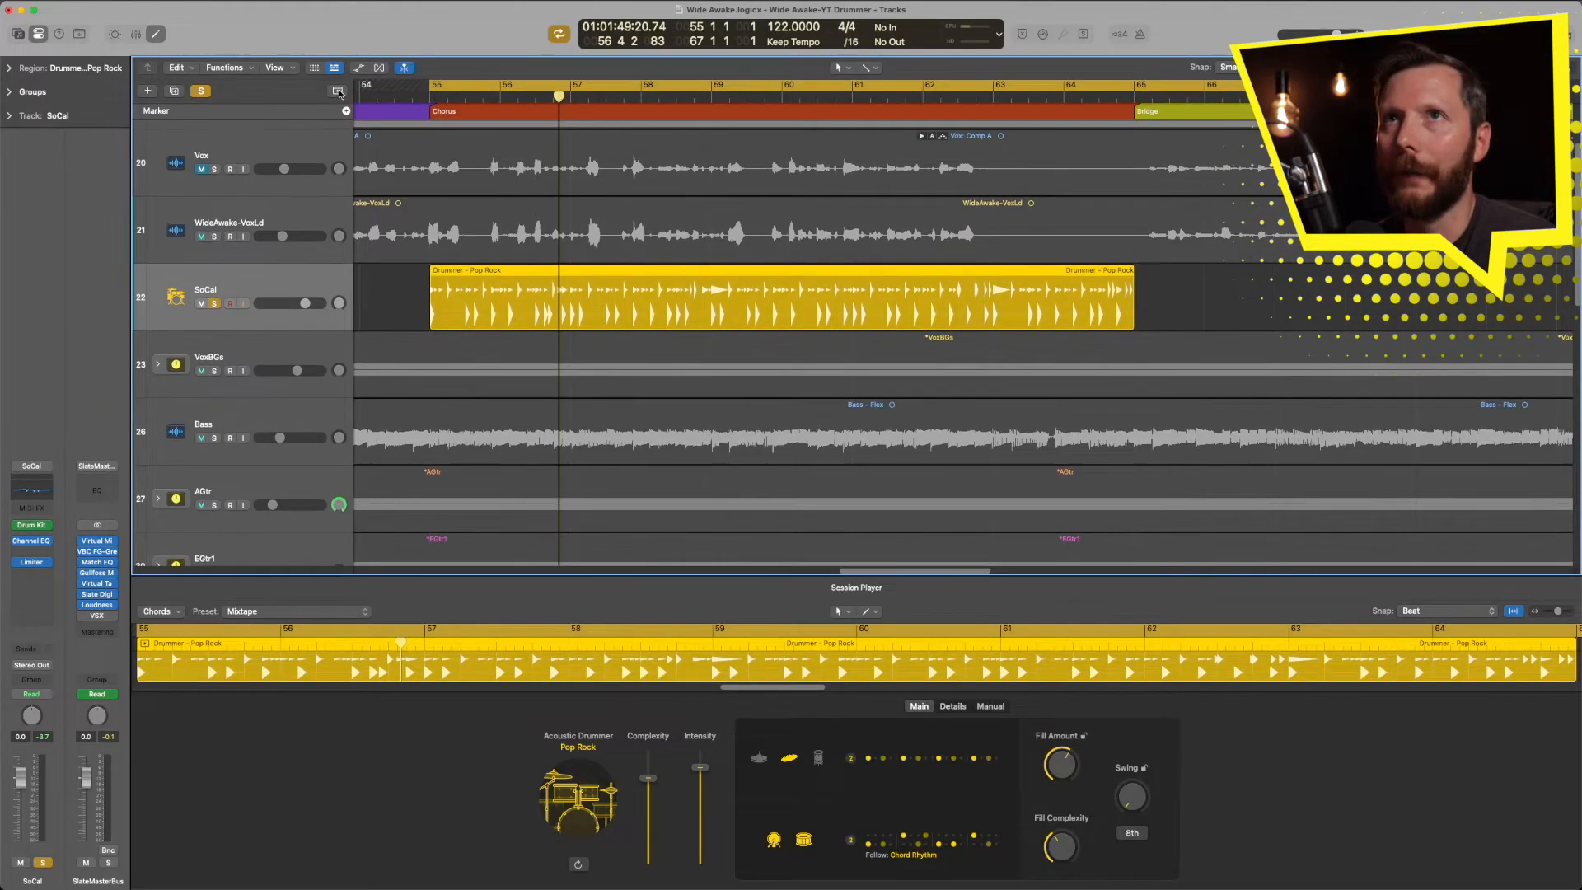
{"action": "right_click", "coordinate": [293, 110]}
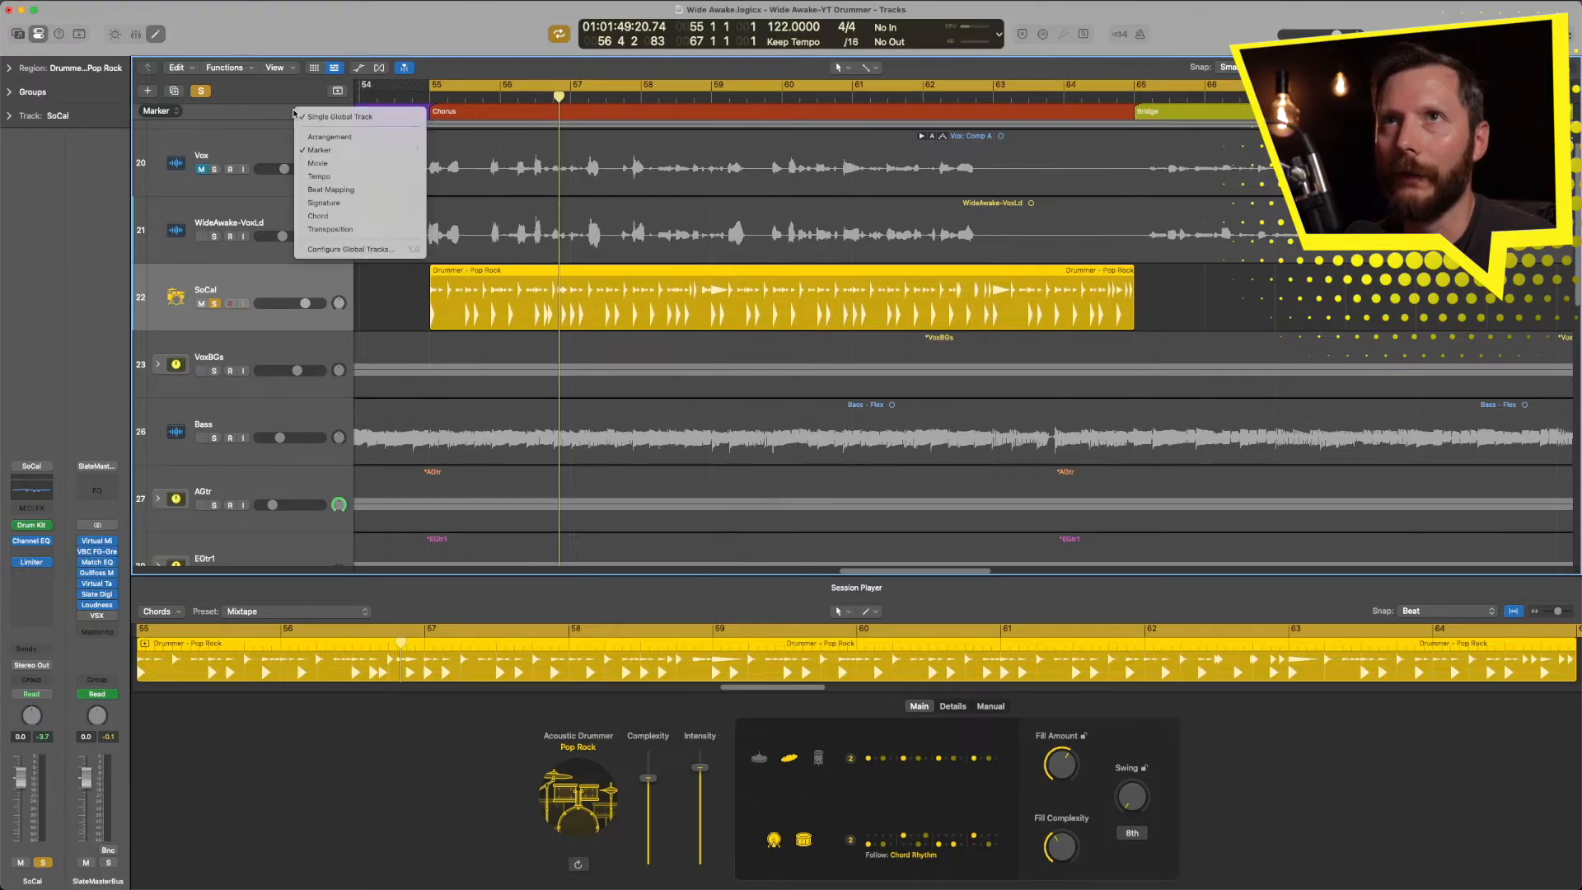
{"action": "left_click", "coordinate": [318, 216]}
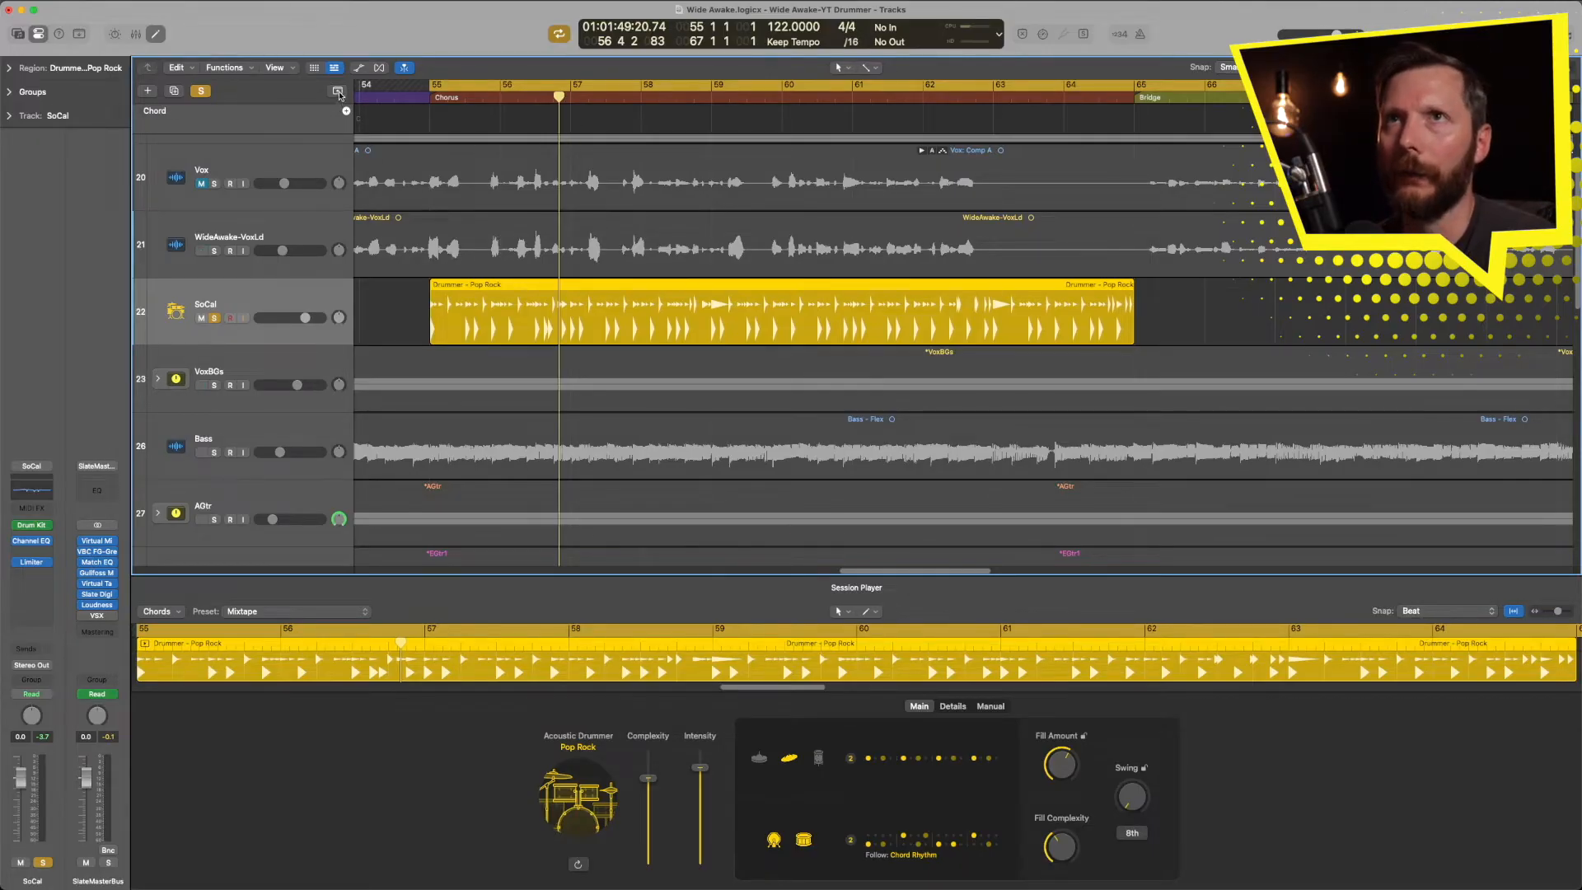
{"action": "left_click", "coordinate": [338, 92]}
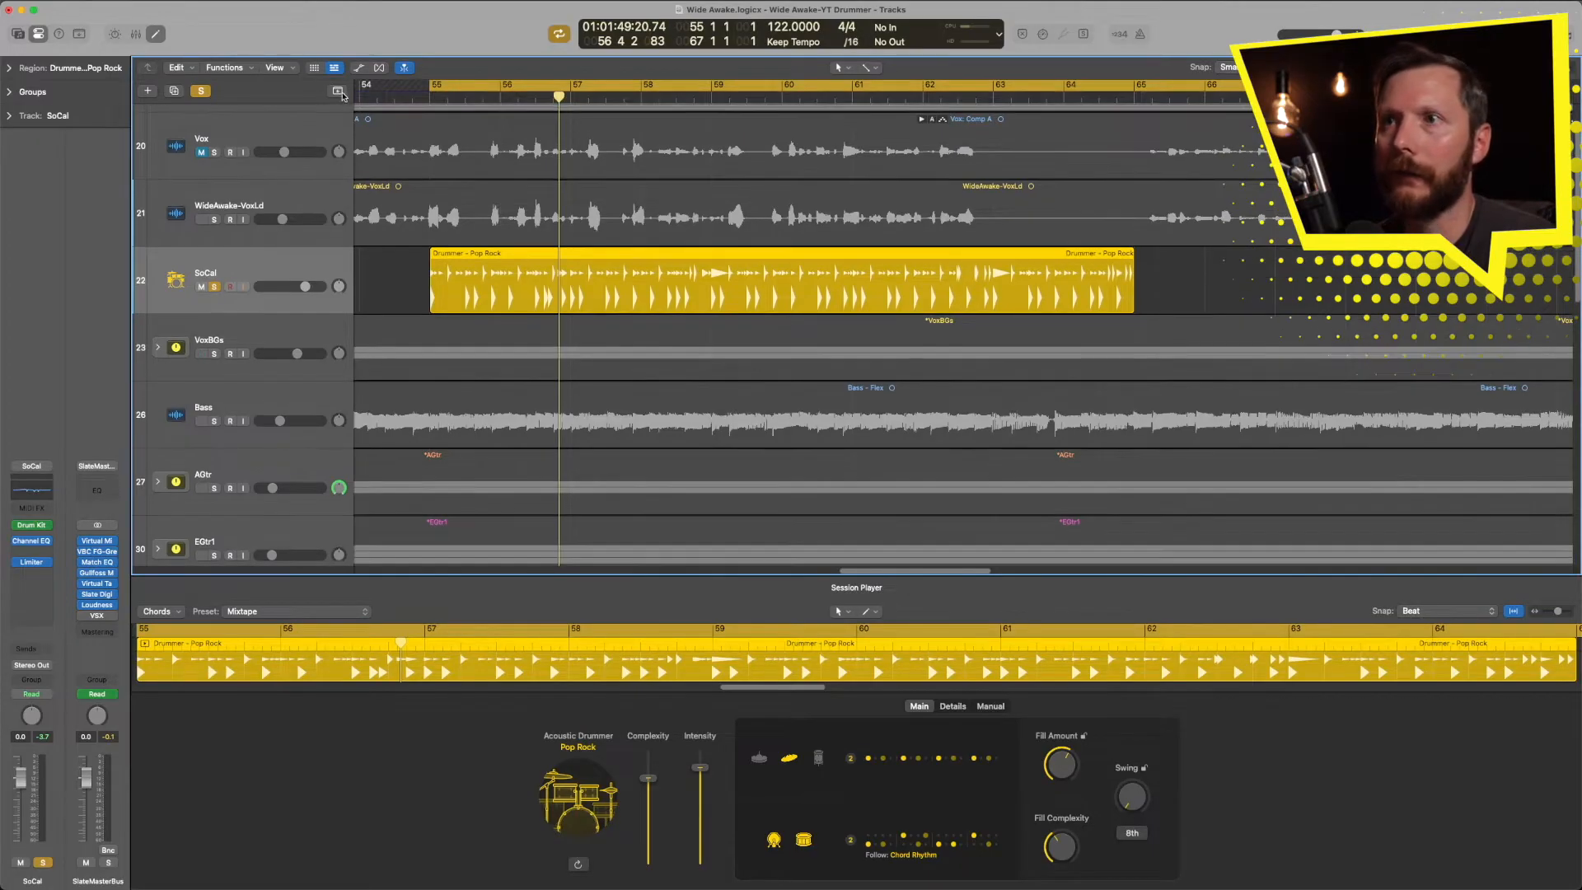
Make the kick and snare pattern follow the rhythm of the Bass track as well as Chords, and solo Bass for playback
{"action": "left_click", "coordinate": [910, 857]}
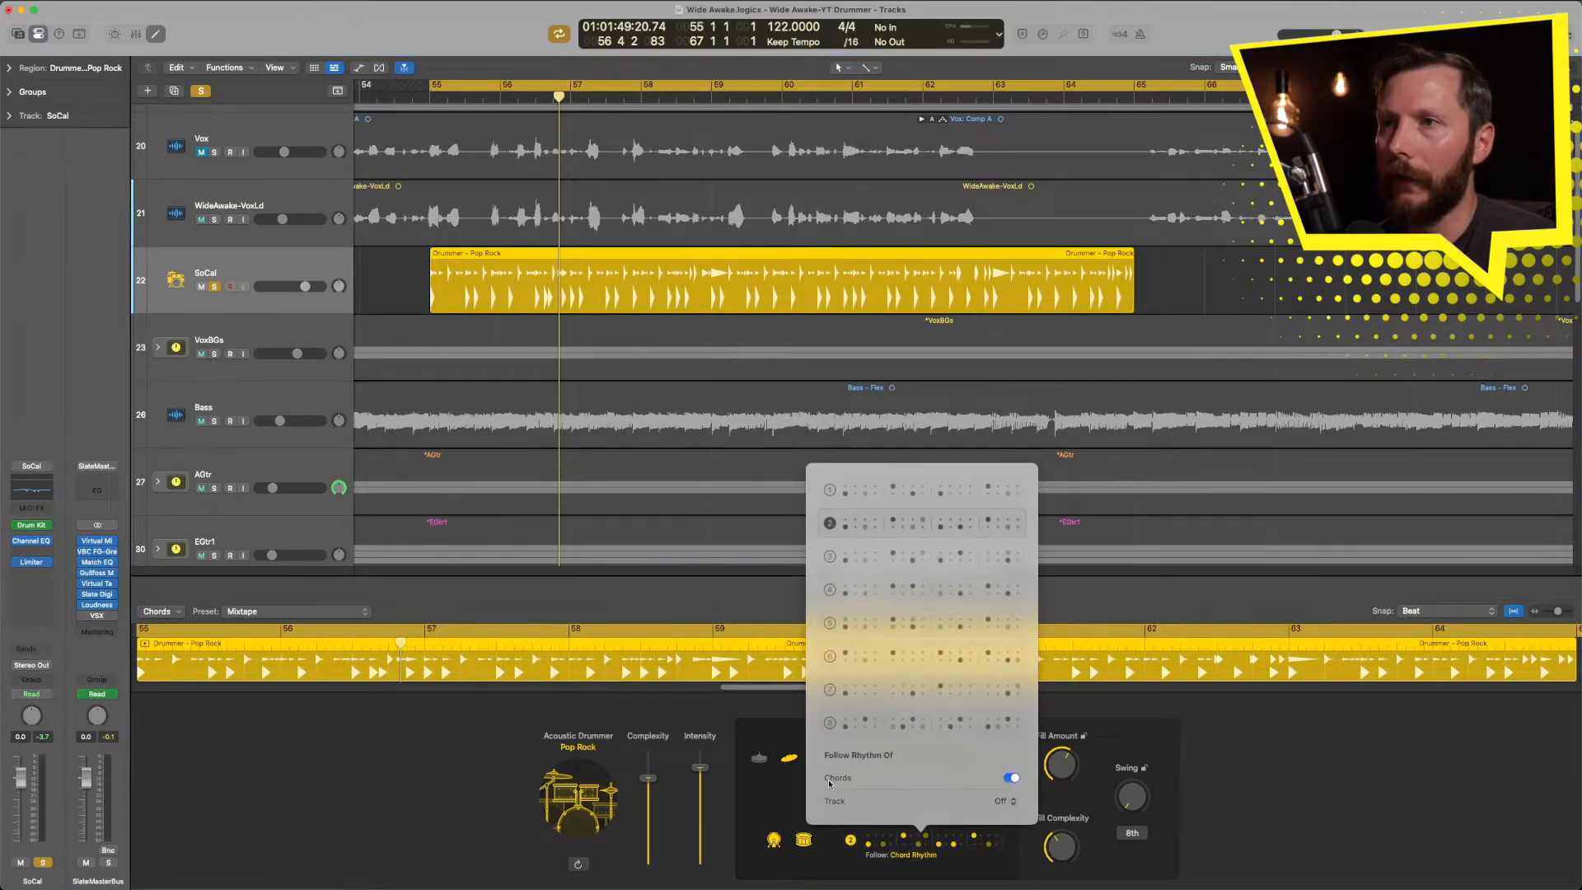
{"action": "left_click", "coordinate": [1015, 780]}
{"action": "left_click", "coordinate": [1011, 780]}
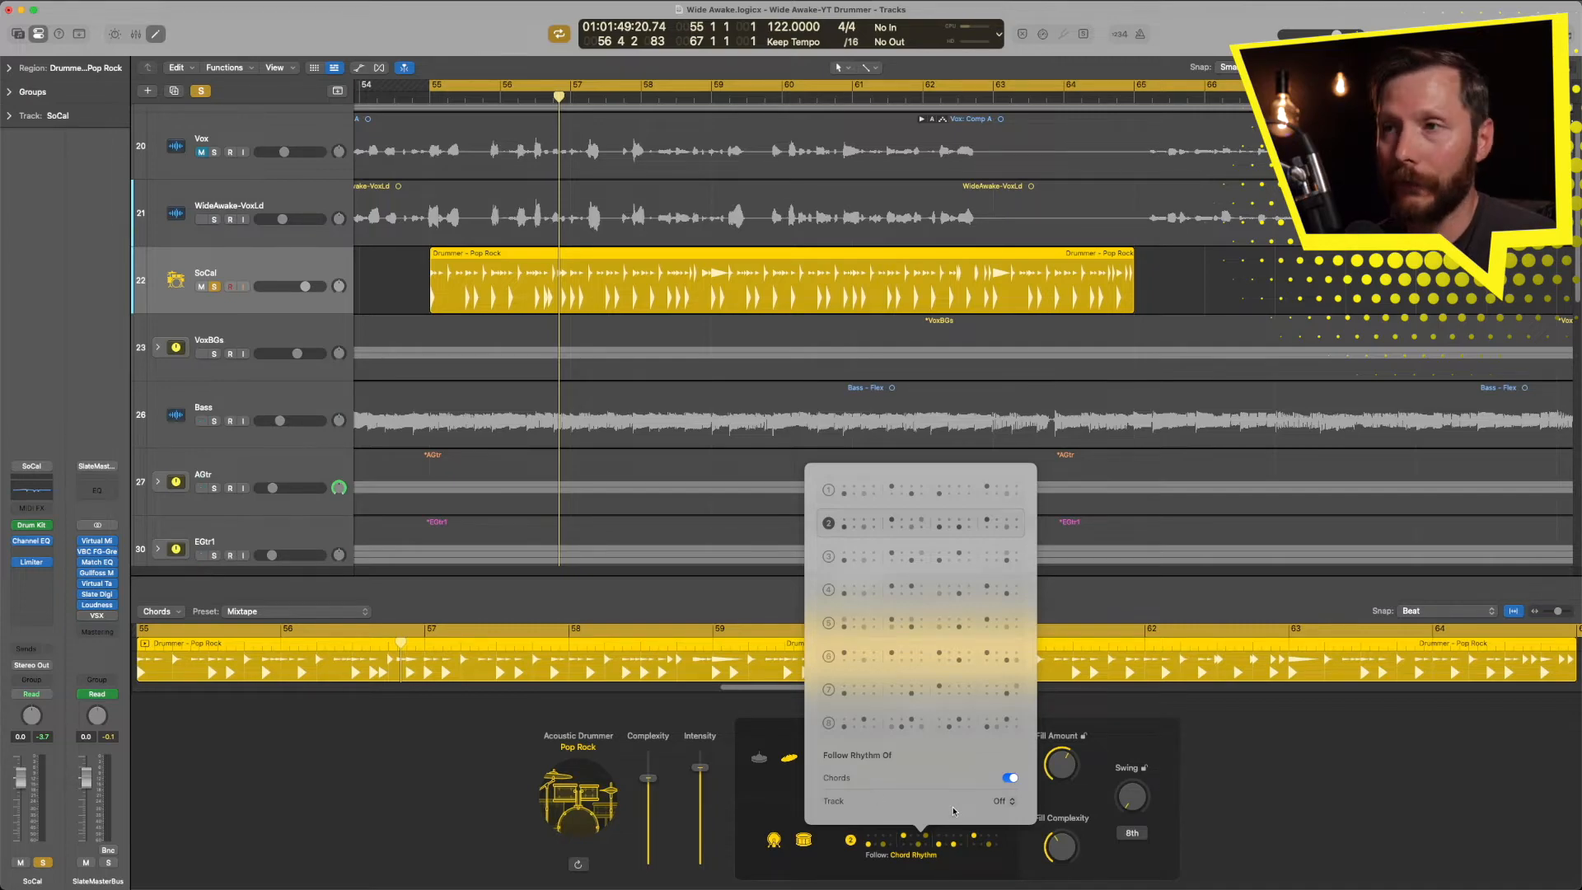
{"action": "left_click", "coordinate": [1003, 802]}
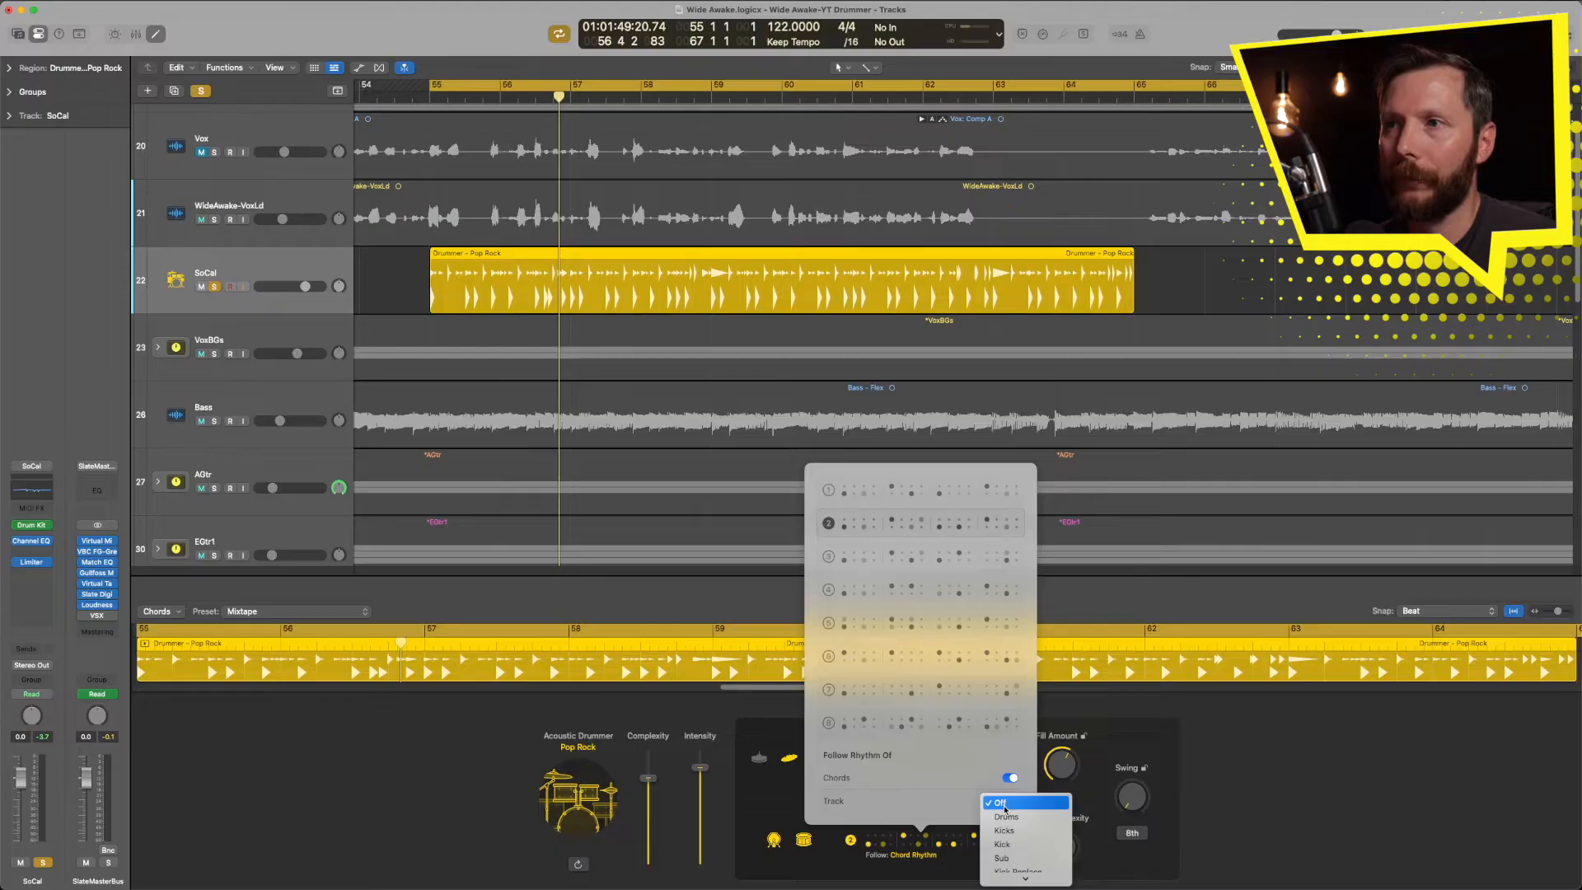
{"action": "mouse_move", "coordinate": [1005, 882]}
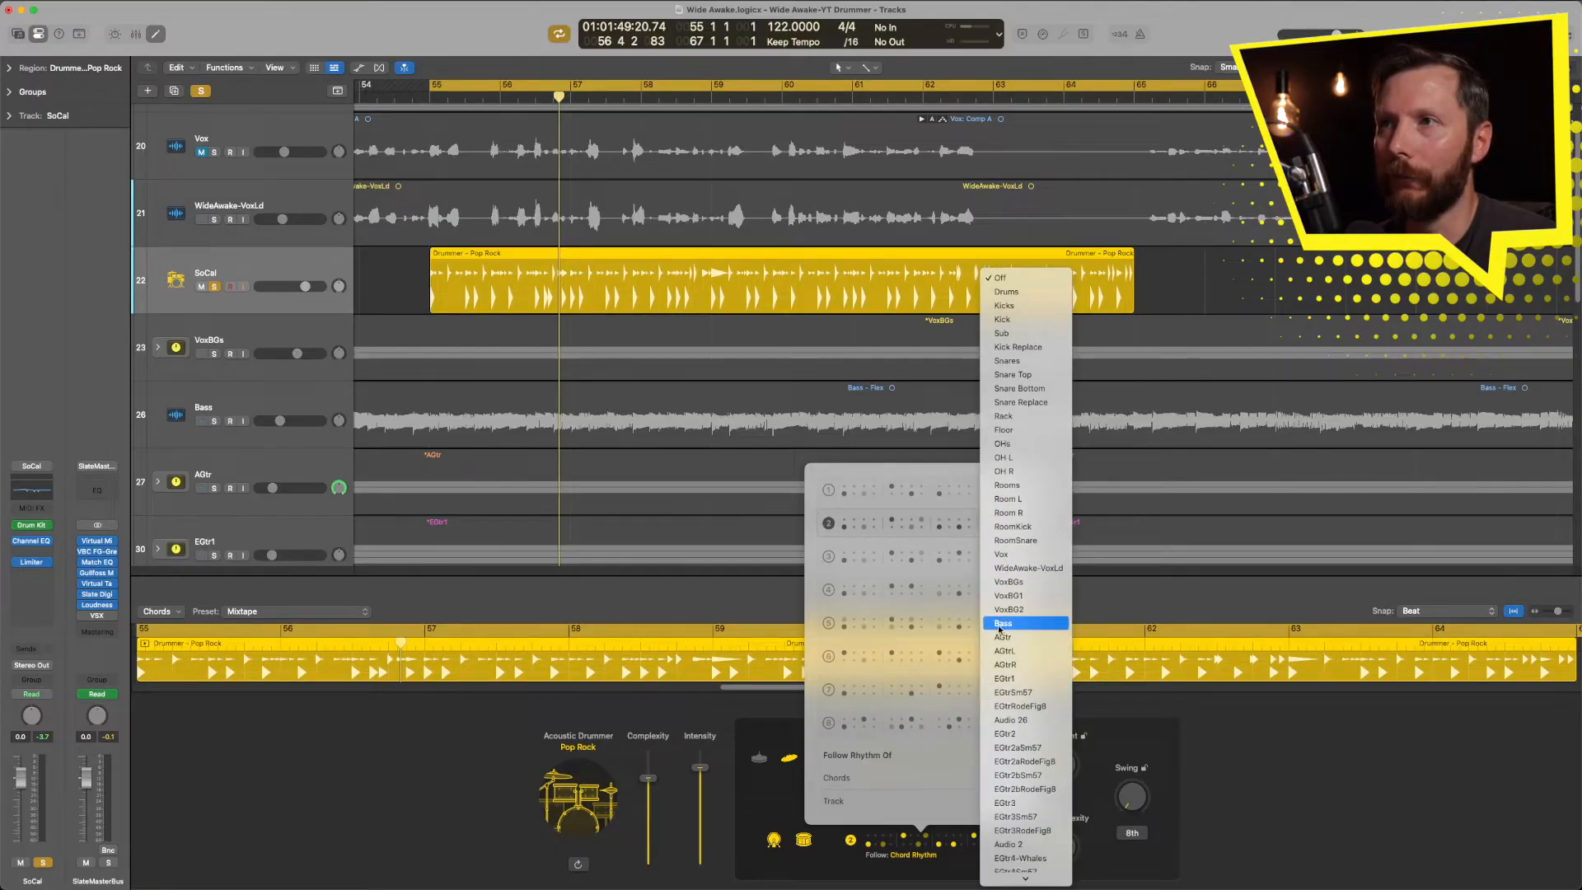
{"action": "left_click", "coordinate": [1000, 624]}
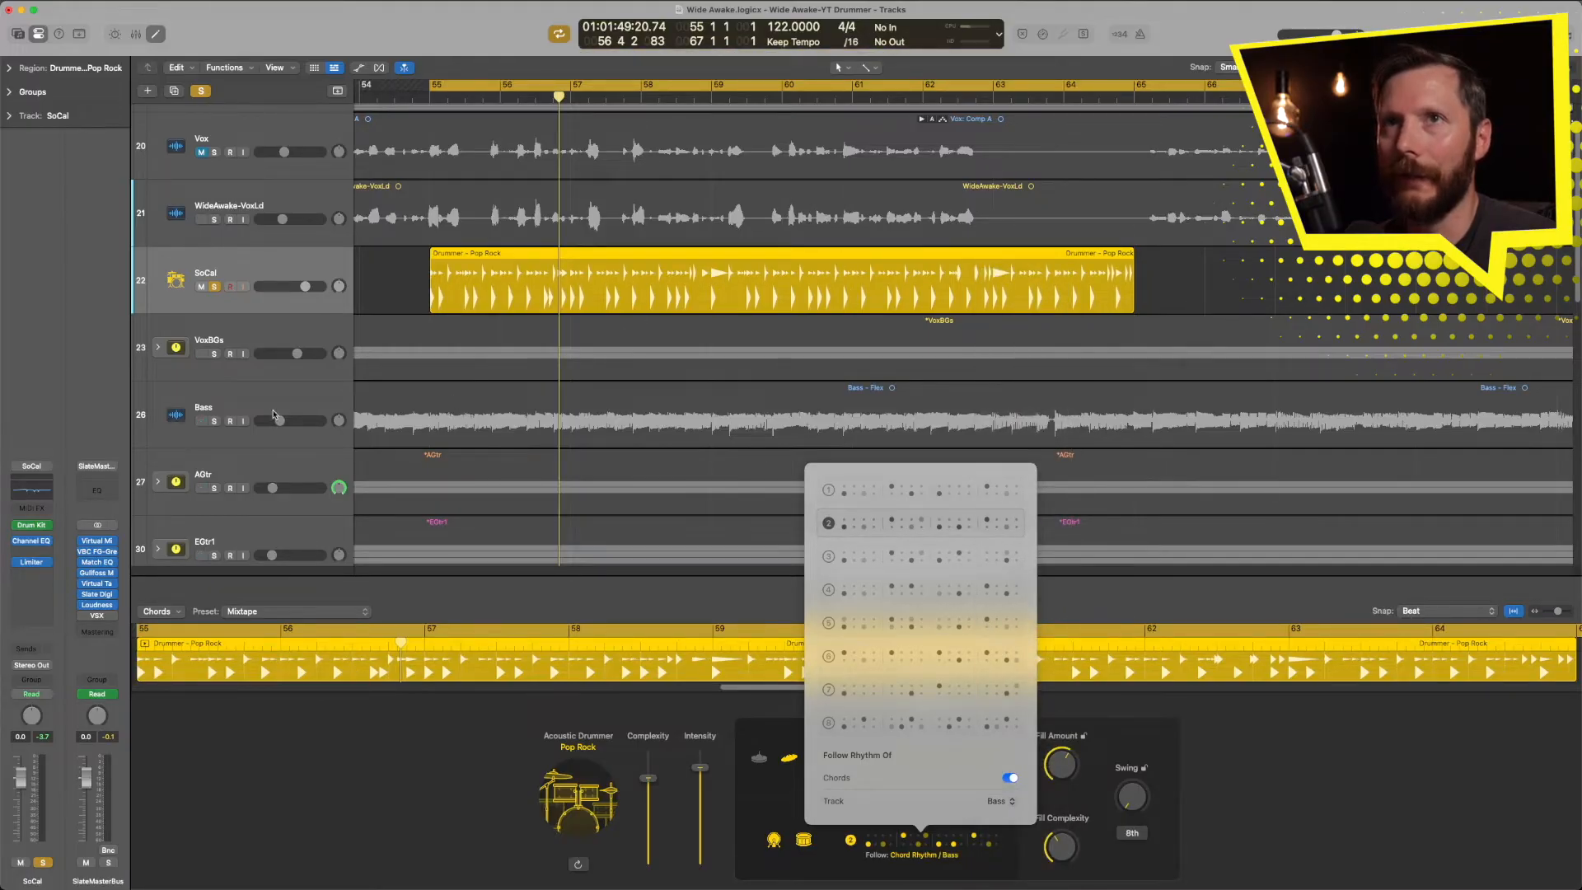
{"action": "left_click", "coordinate": [214, 422]}
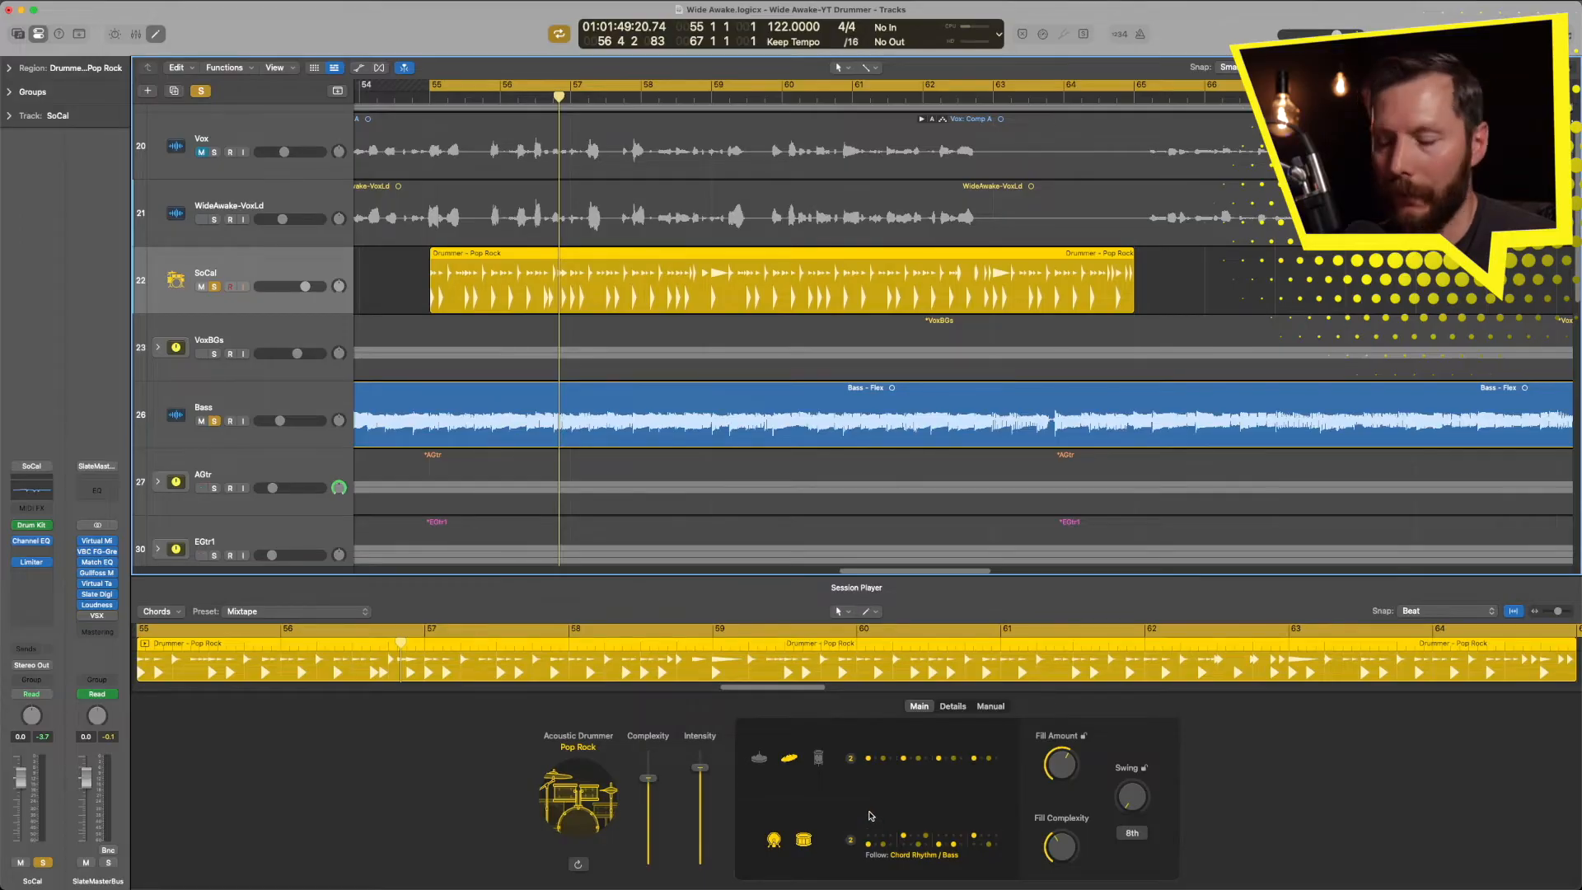
{"action": "key", "text": "space"}
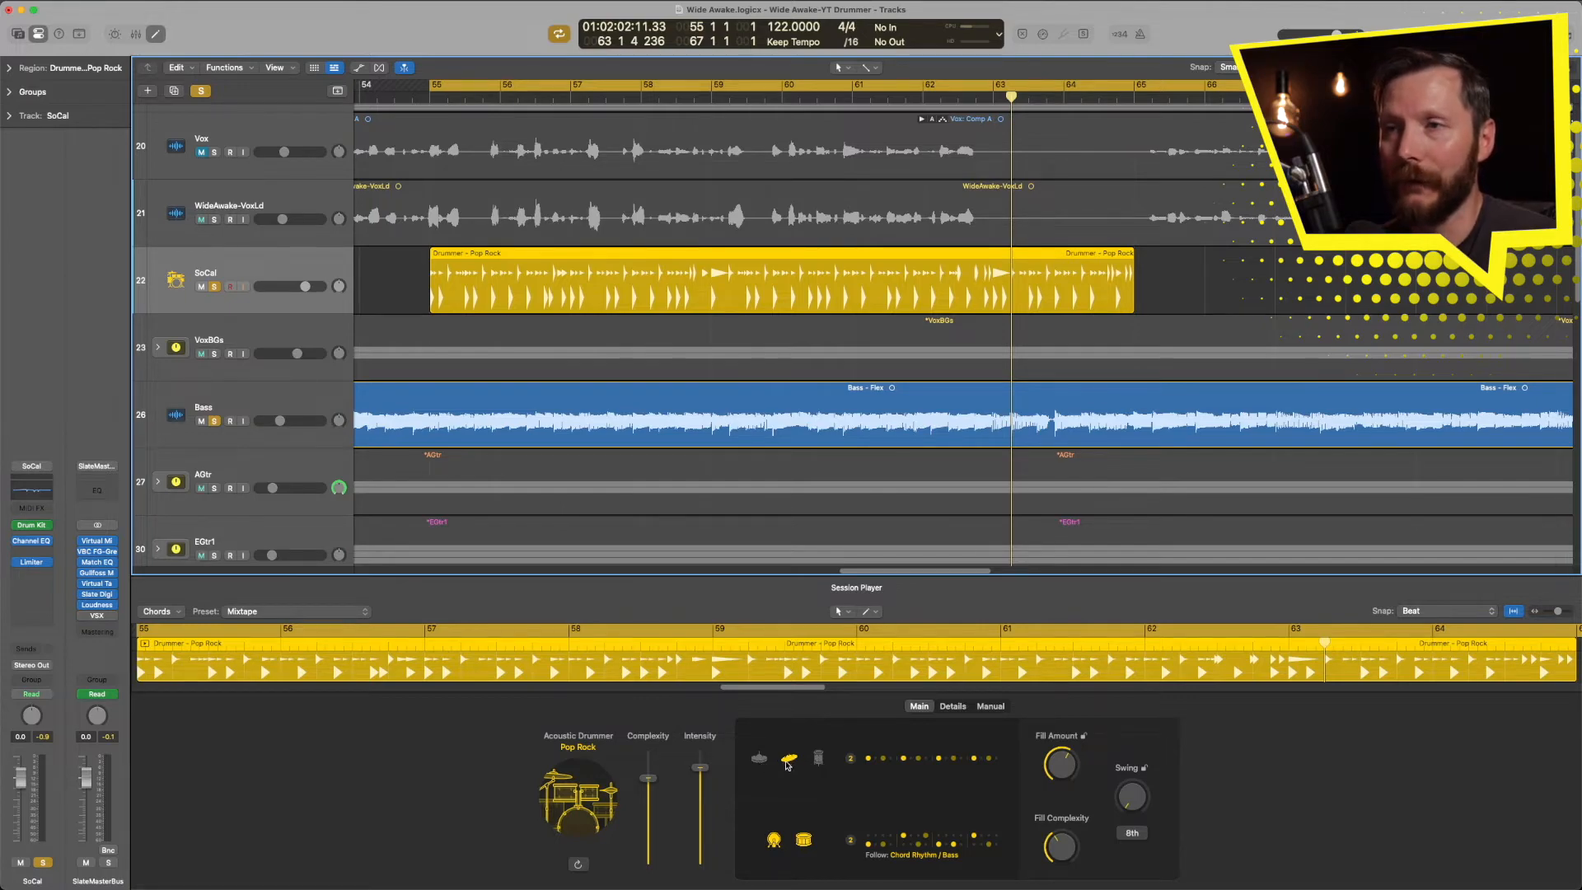
Audition the hi-hat, ride cymbal and toms as the drummer's timekeeping piece during playback
{"action": "left_click", "coordinate": [791, 760]}
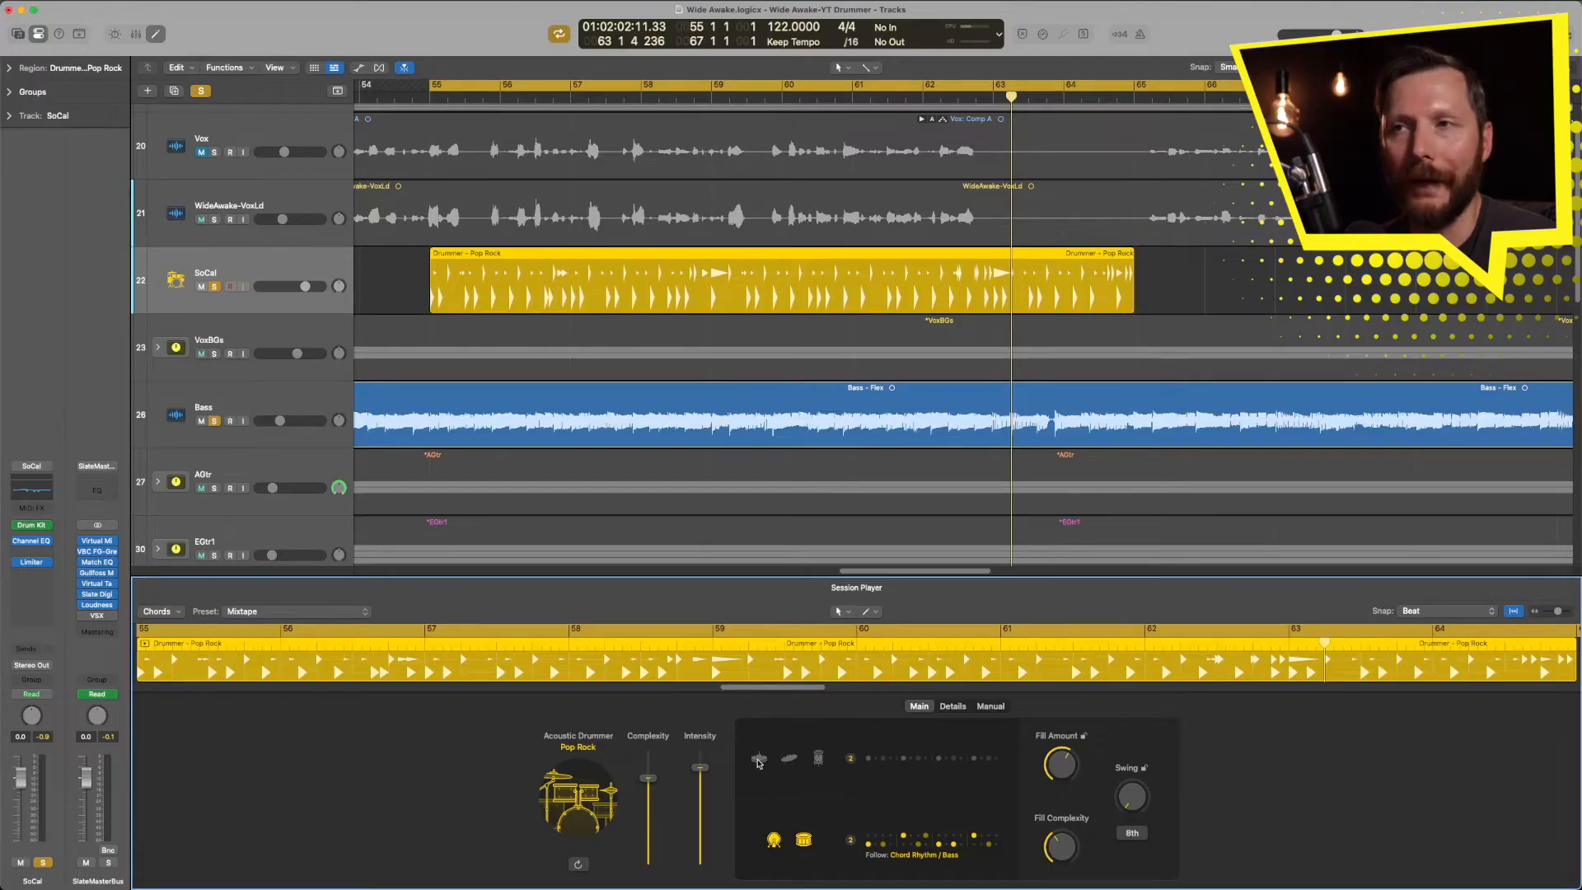
{"action": "left_click", "coordinate": [759, 760]}
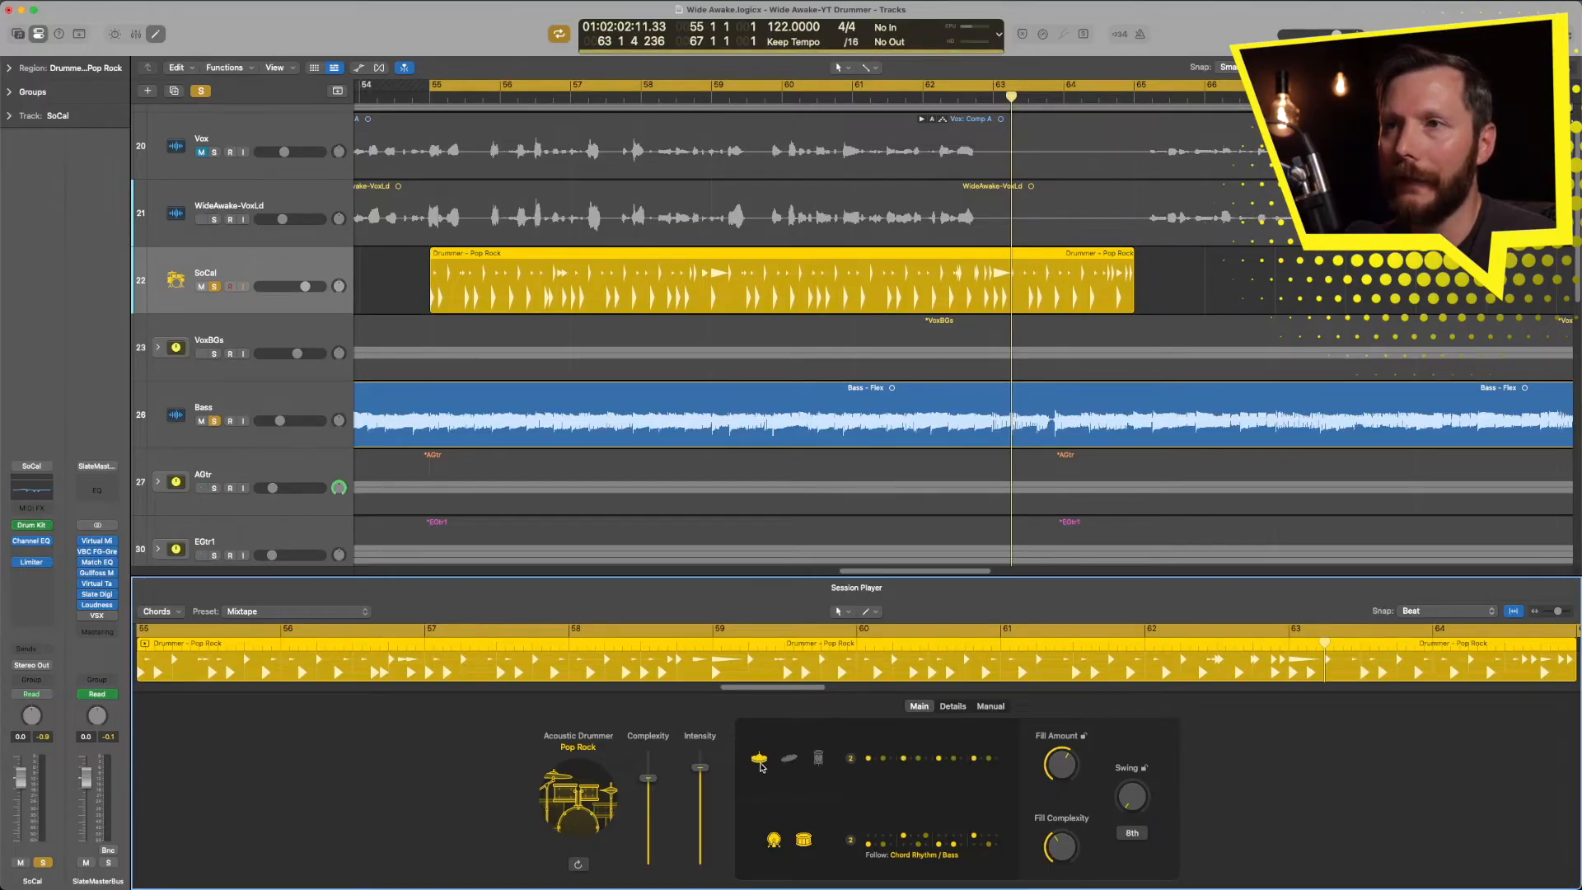
{"action": "key", "text": "space"}
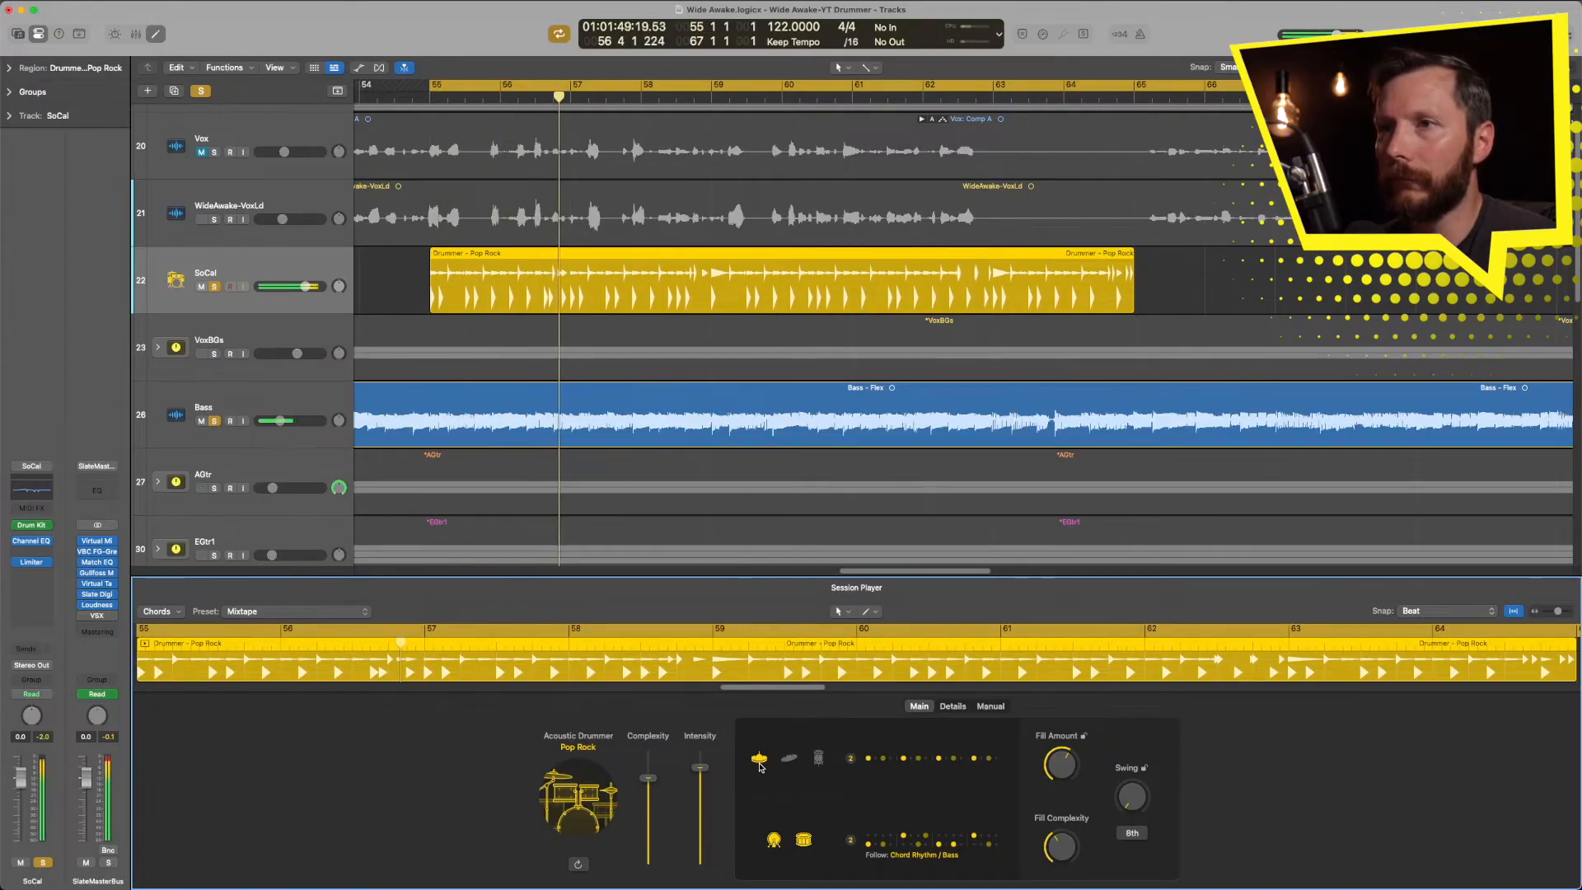
{"action": "left_click", "coordinate": [788, 762]}
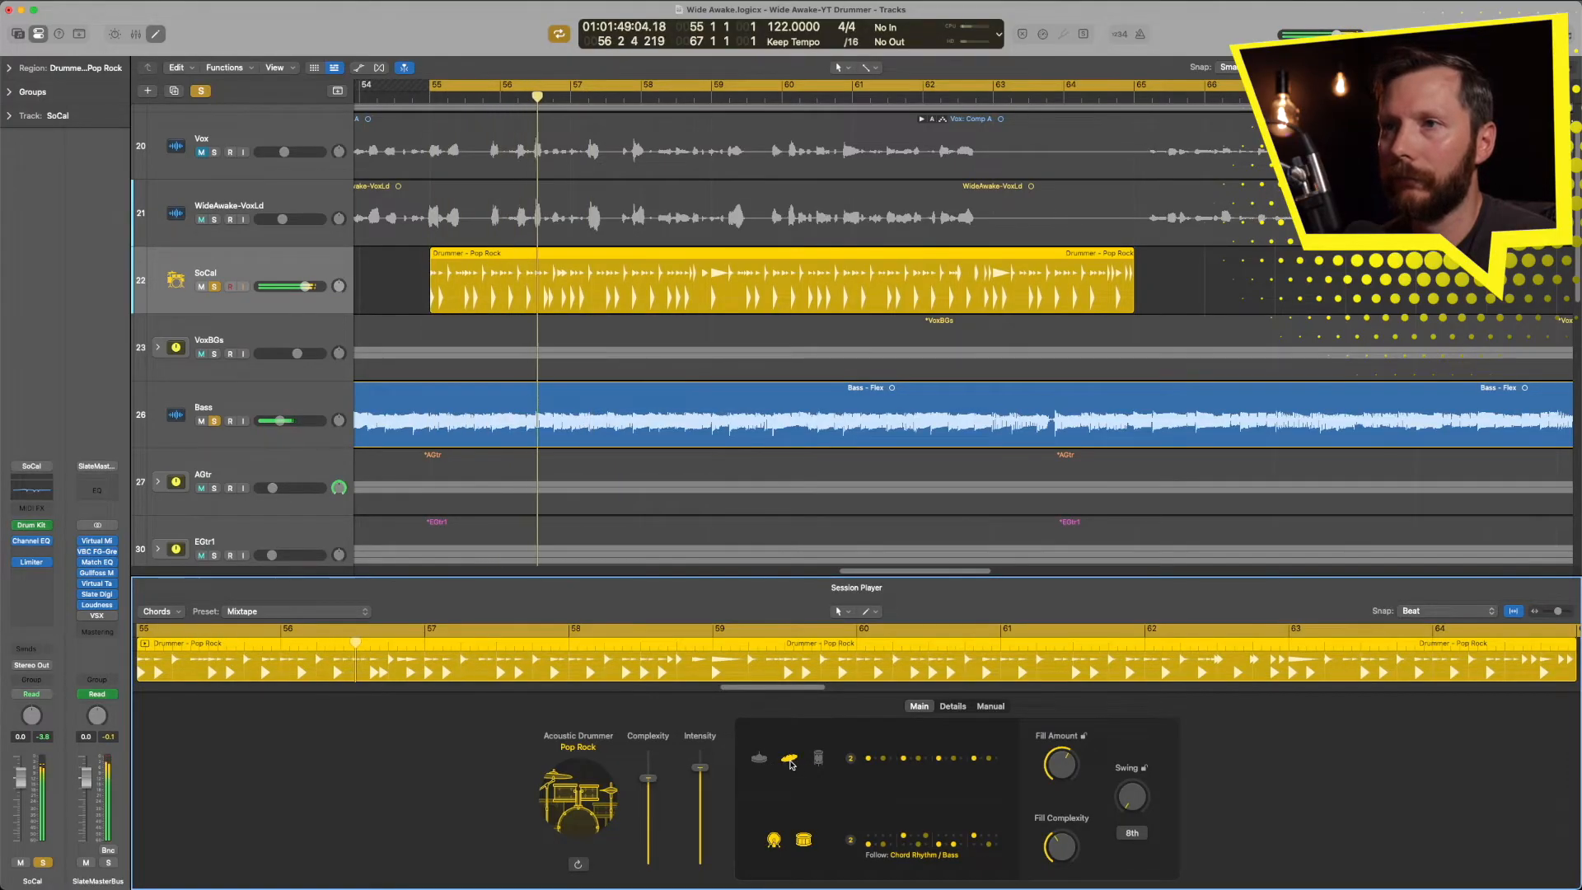
{"action": "left_click", "coordinate": [817, 759]}
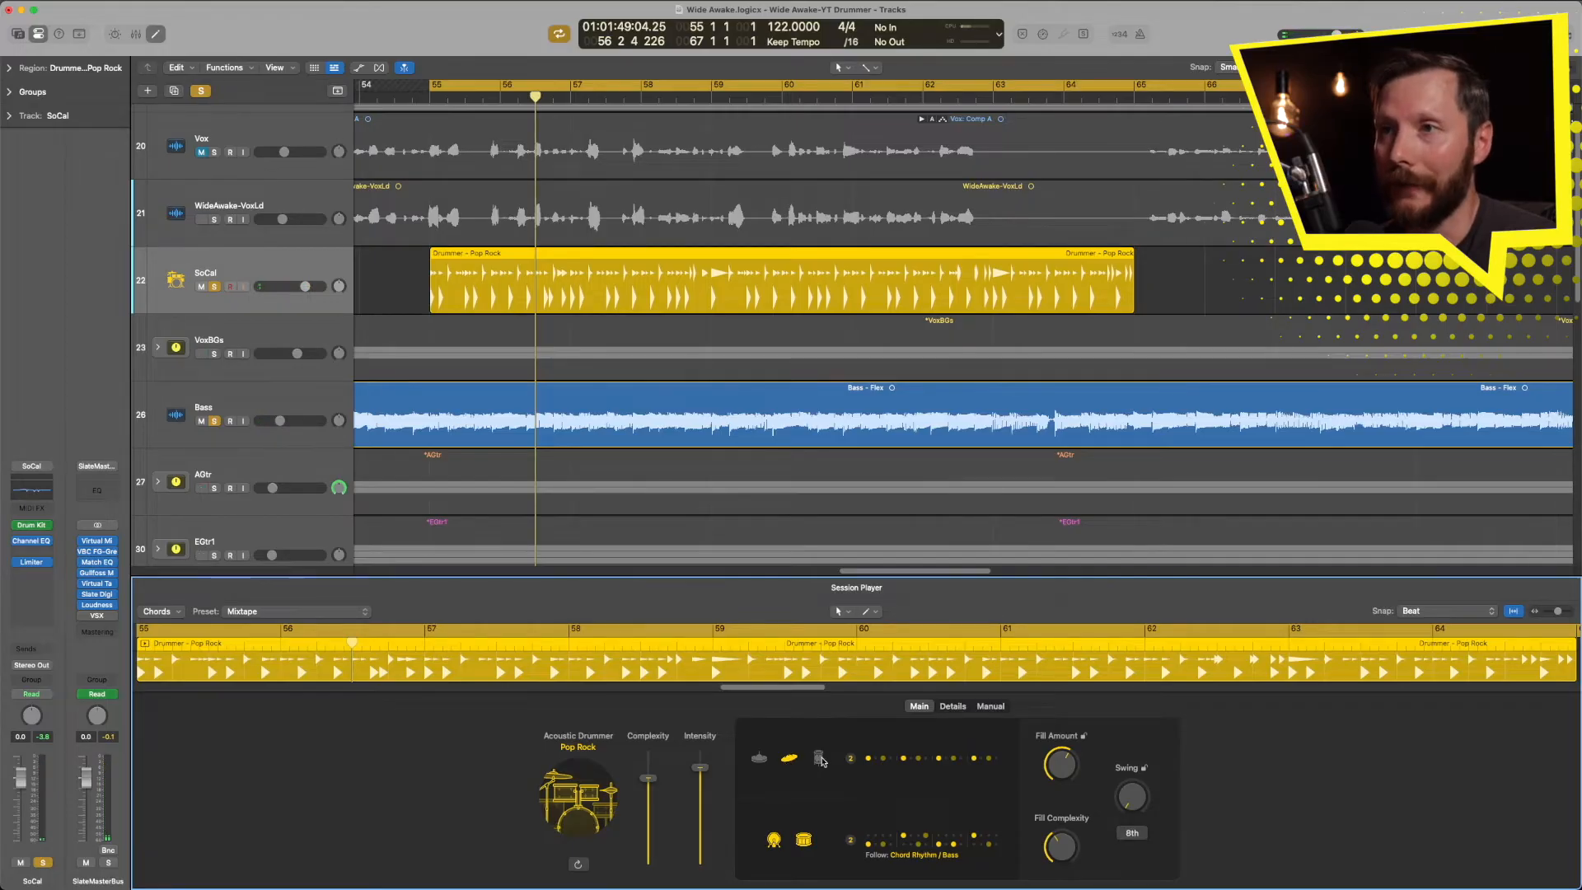
{"action": "key", "text": "space"}
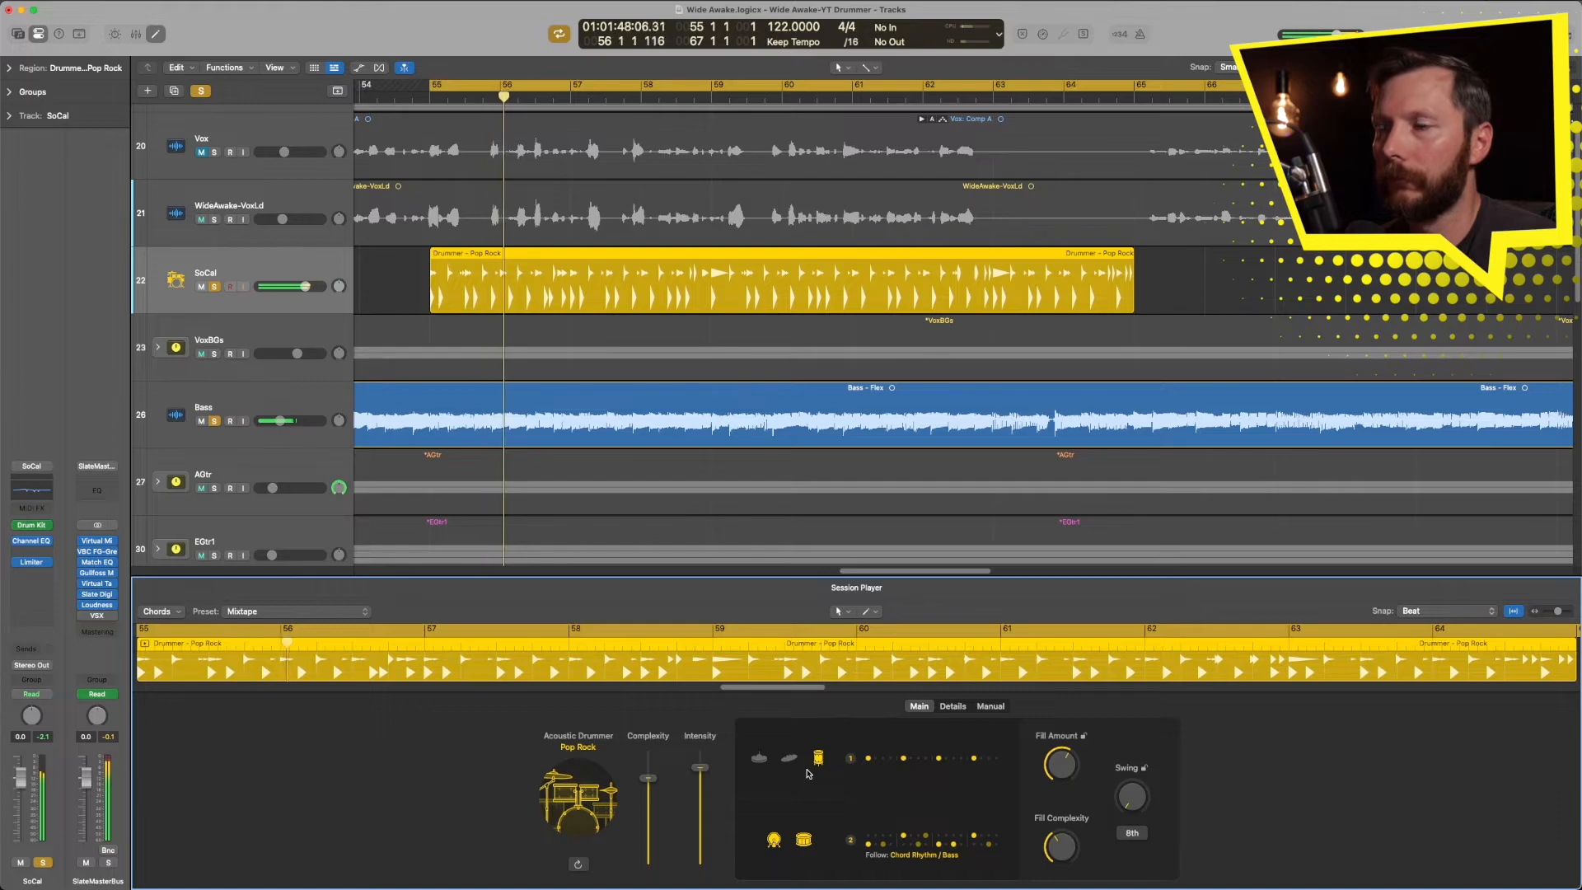
{"action": "key", "text": "space"}
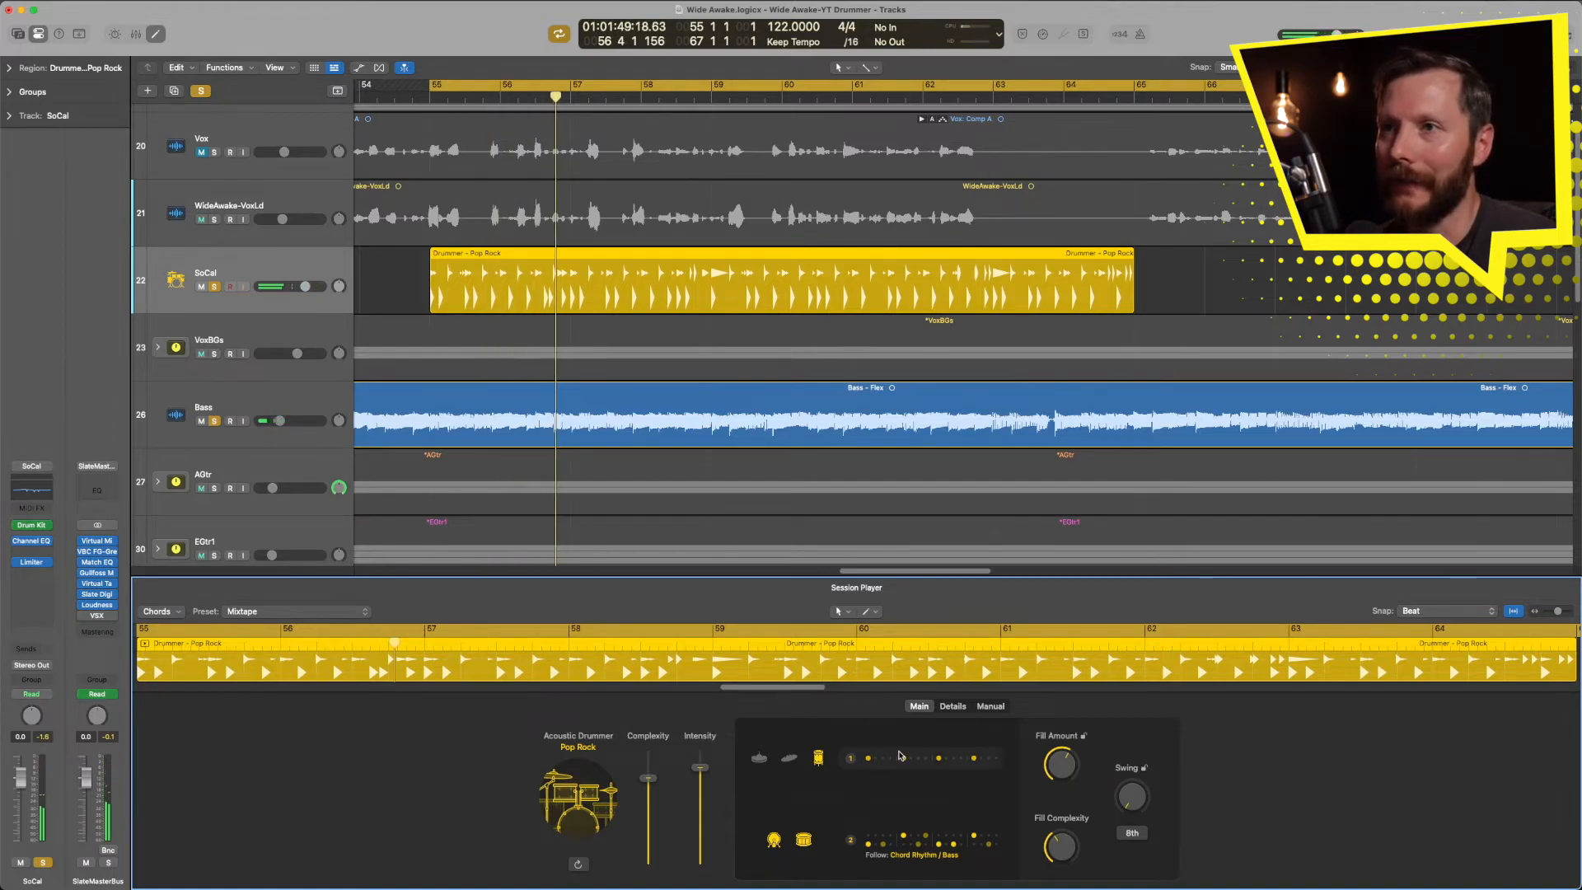
Switch the timekeeping piece from toms to the ride cymbal and check its available patterns, keeping pattern 2
{"action": "left_click", "coordinate": [850, 759]}
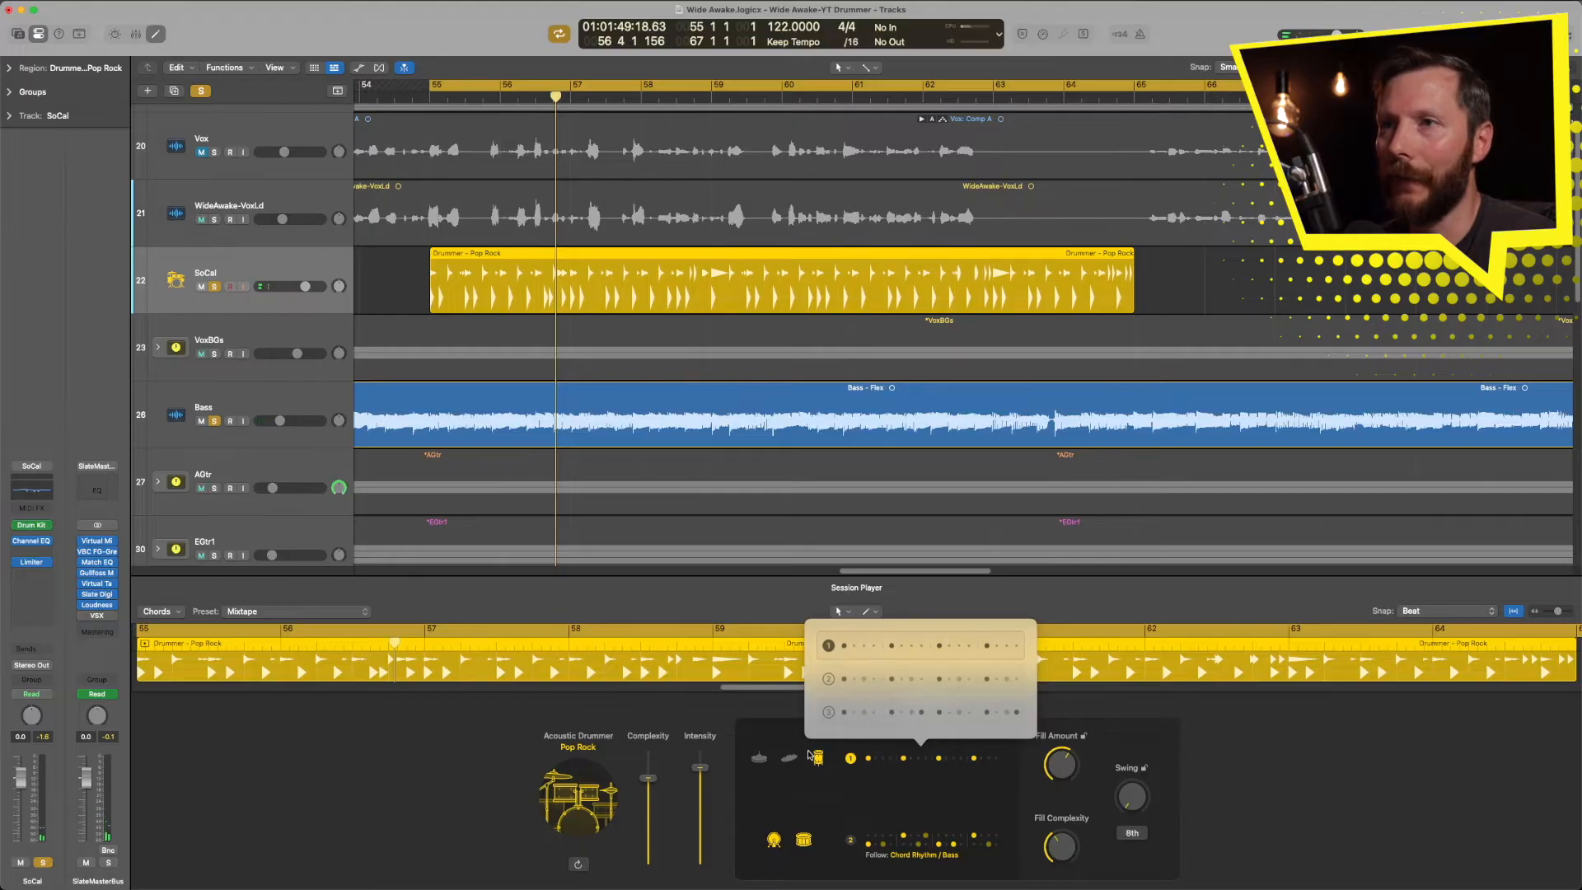
{"action": "left_click", "coordinate": [789, 758]}
{"action": "left_click", "coordinate": [852, 760]}
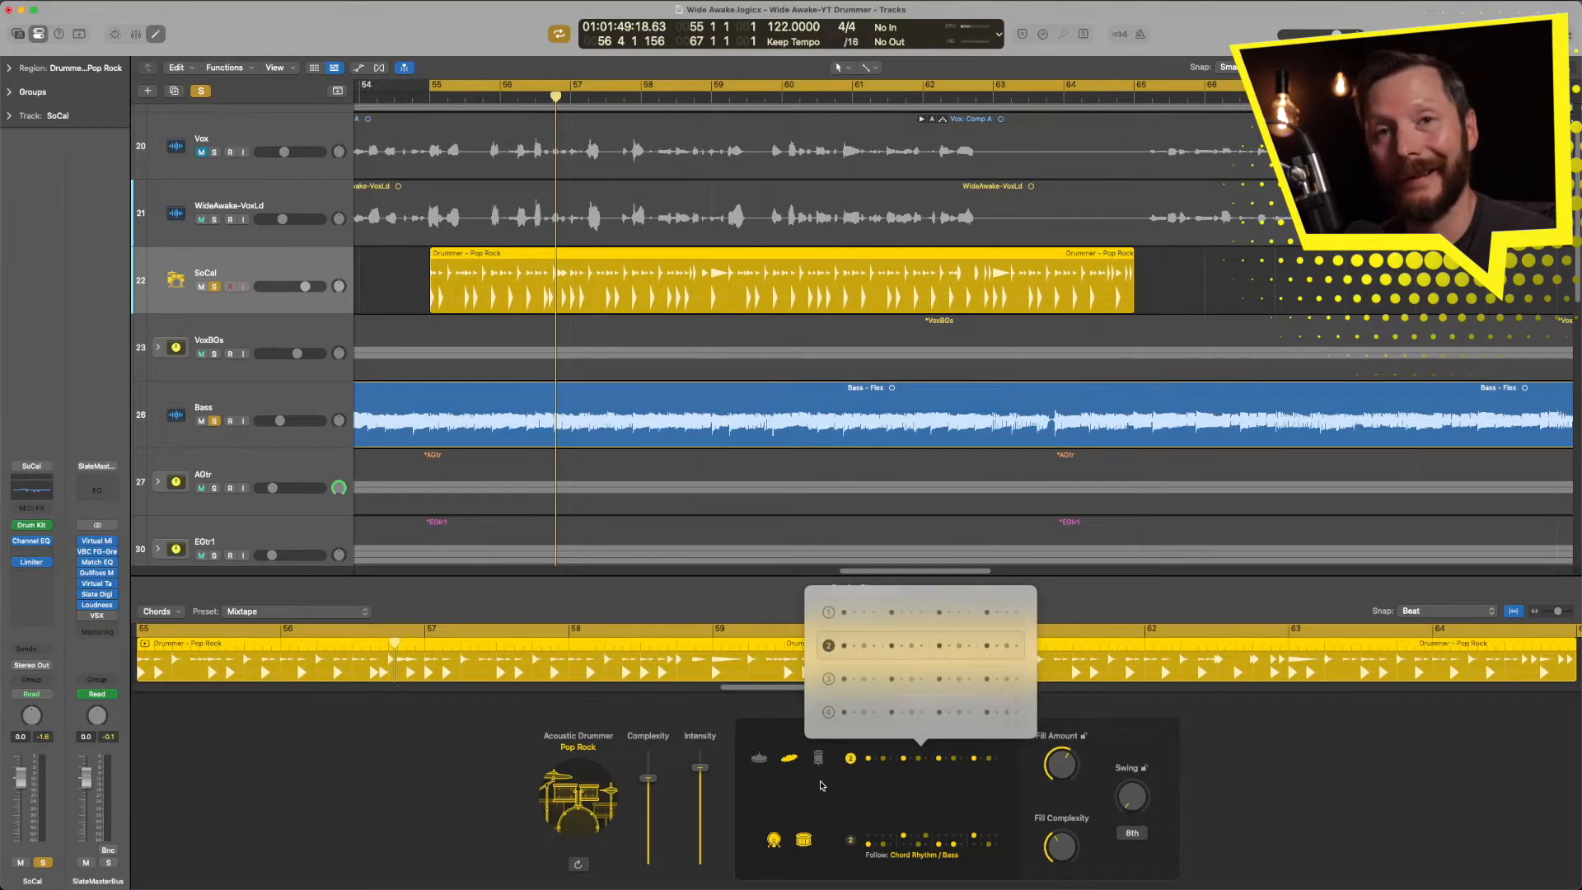
{"action": "left_click", "coordinate": [820, 794]}
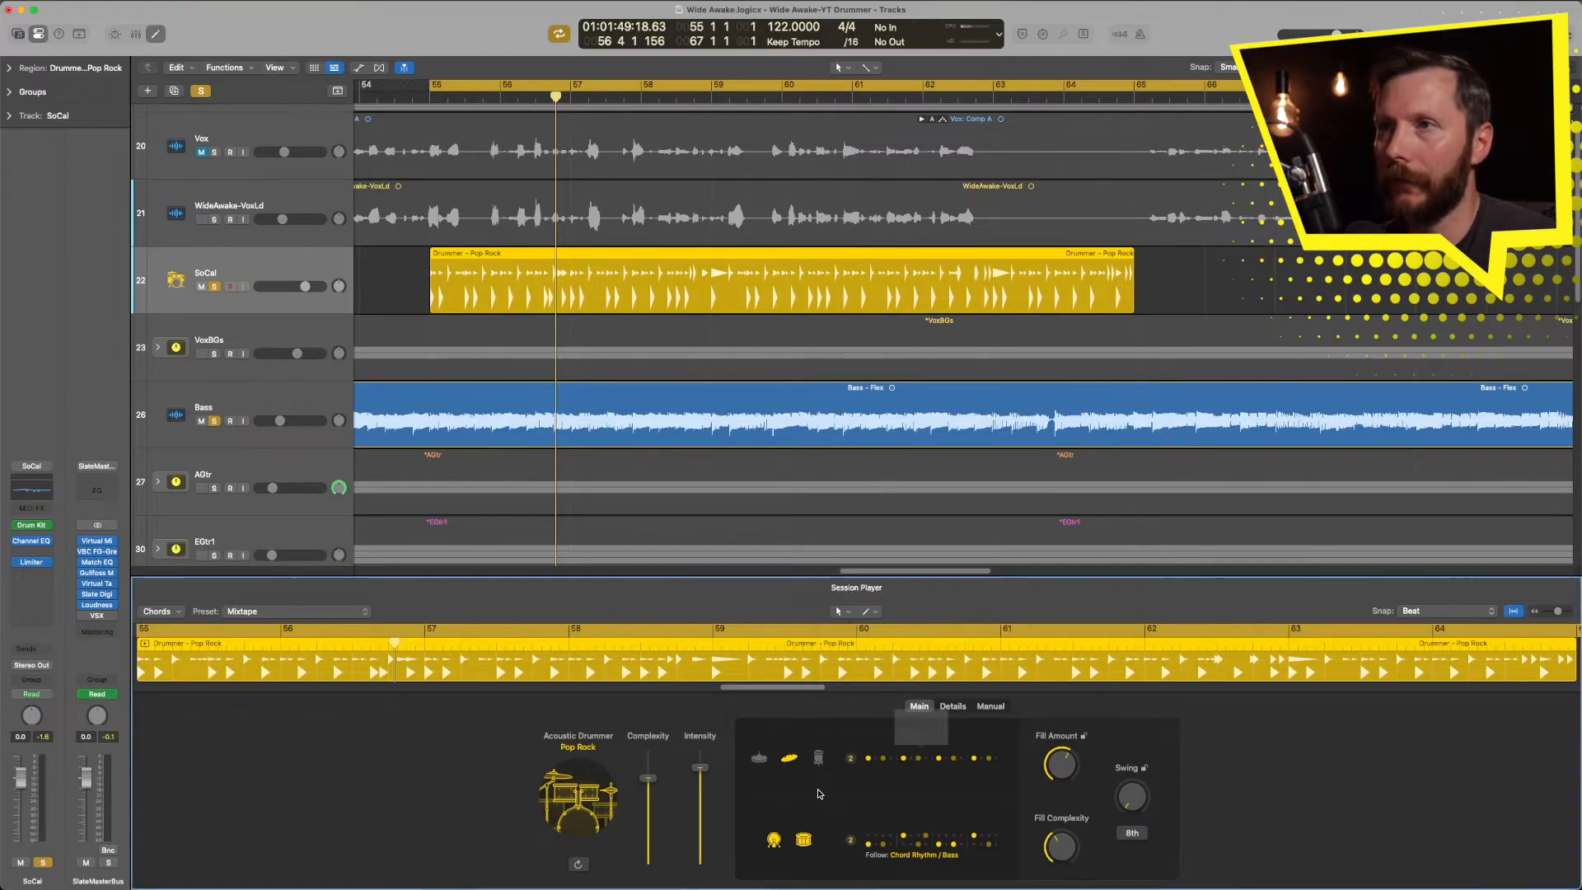
{"action": "key", "text": "space"}
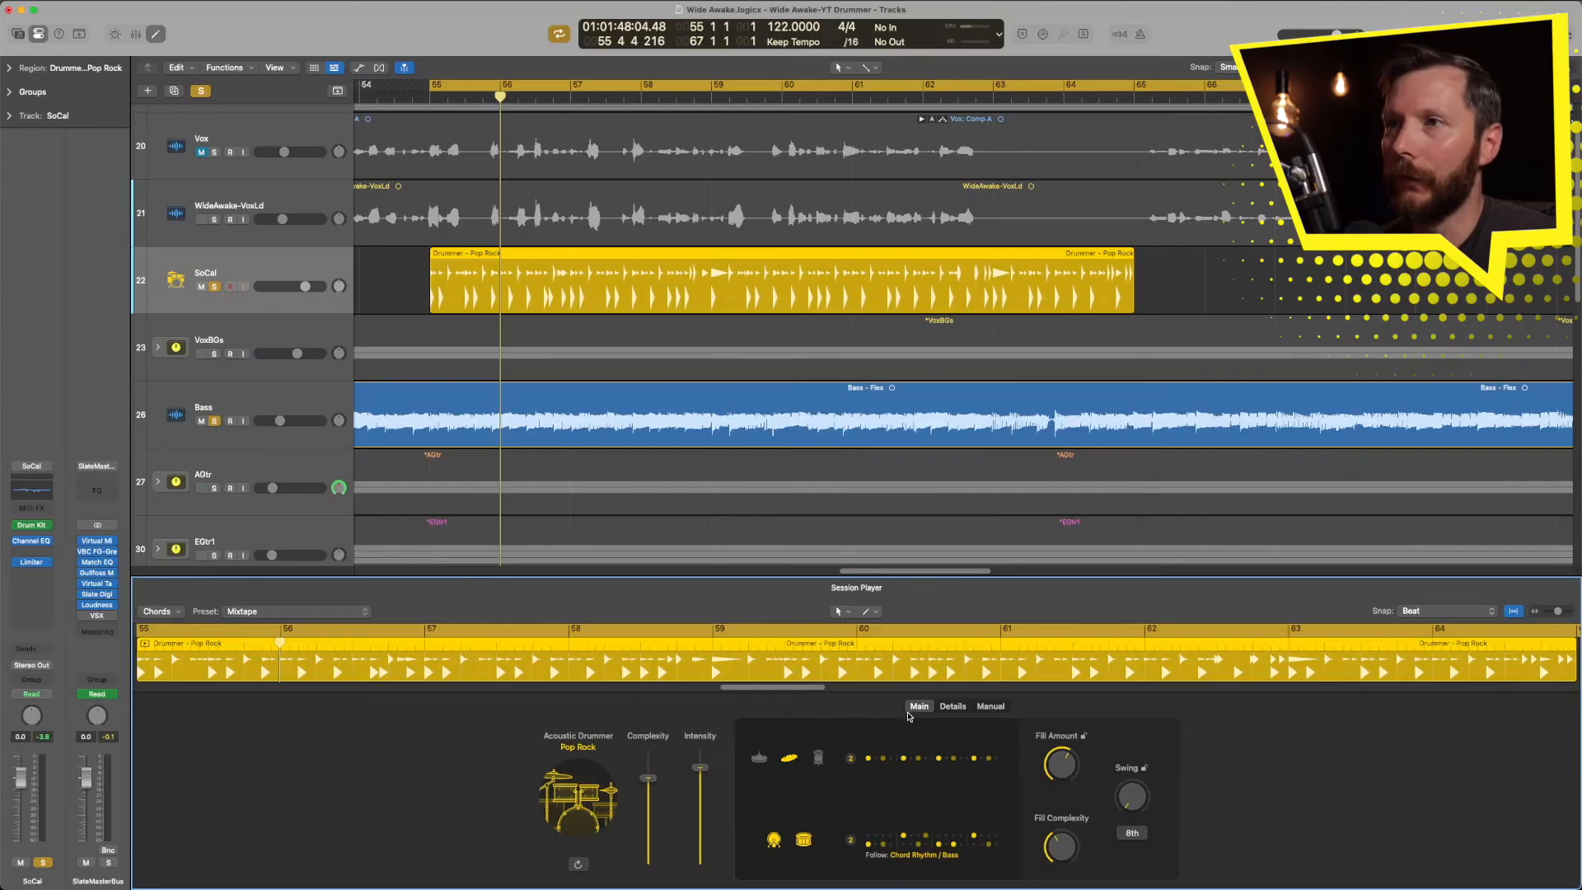
Create a one-bar manual pattern with kicks on steps 1, 3, 11 and 15 and snares on steps 5 and 13
{"action": "left_click", "coordinate": [994, 709]}
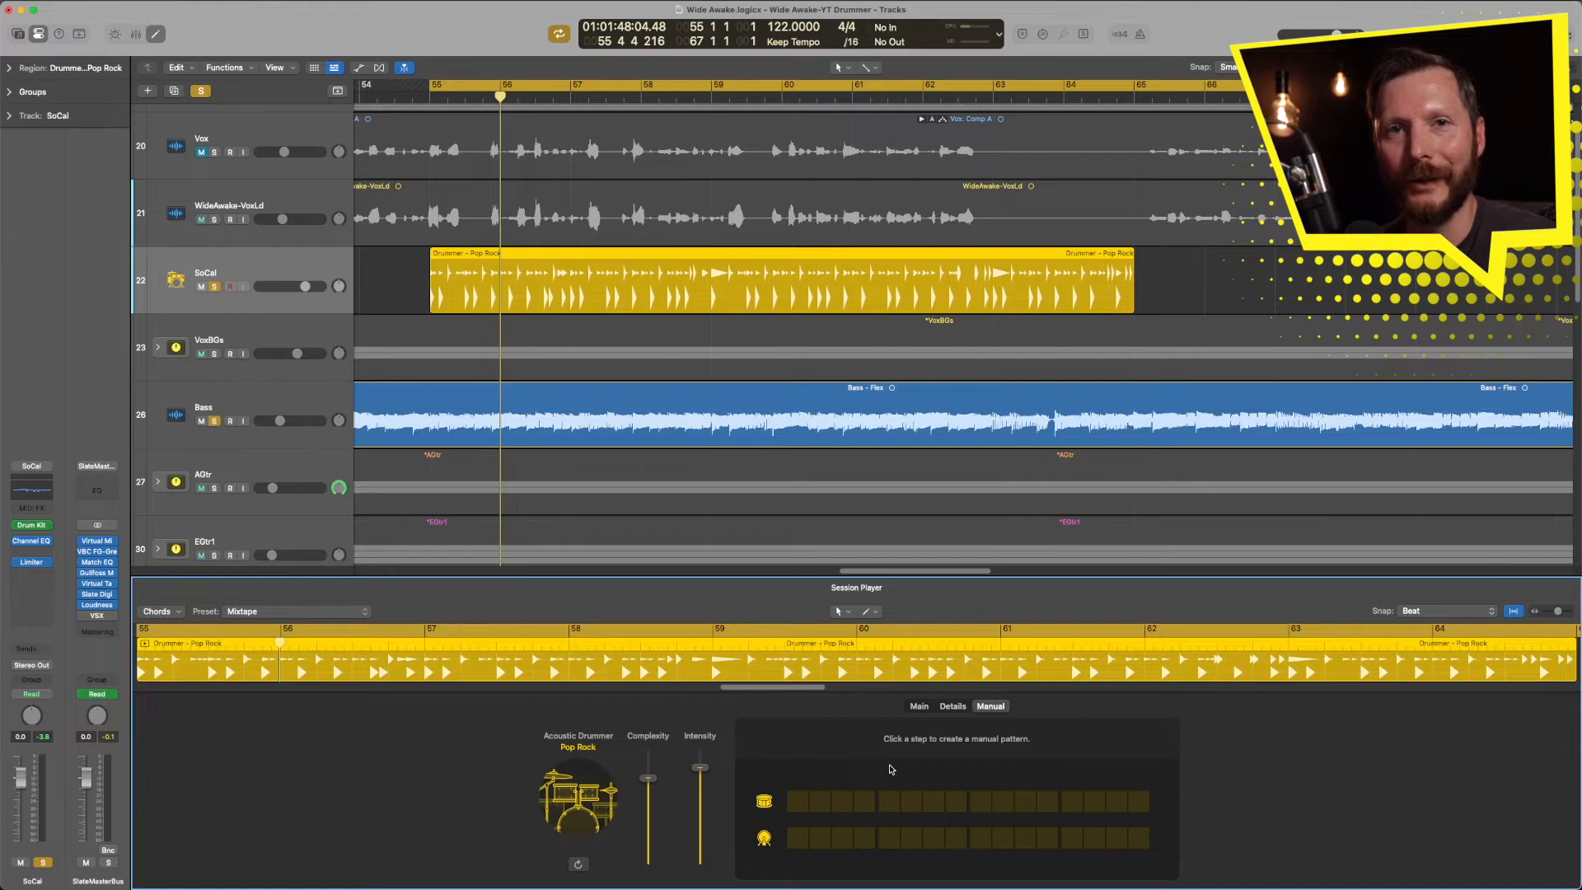
{"action": "left_click", "coordinate": [798, 838]}
{"action": "left_click", "coordinate": [842, 839]}
{"action": "left_click", "coordinate": [889, 801]}
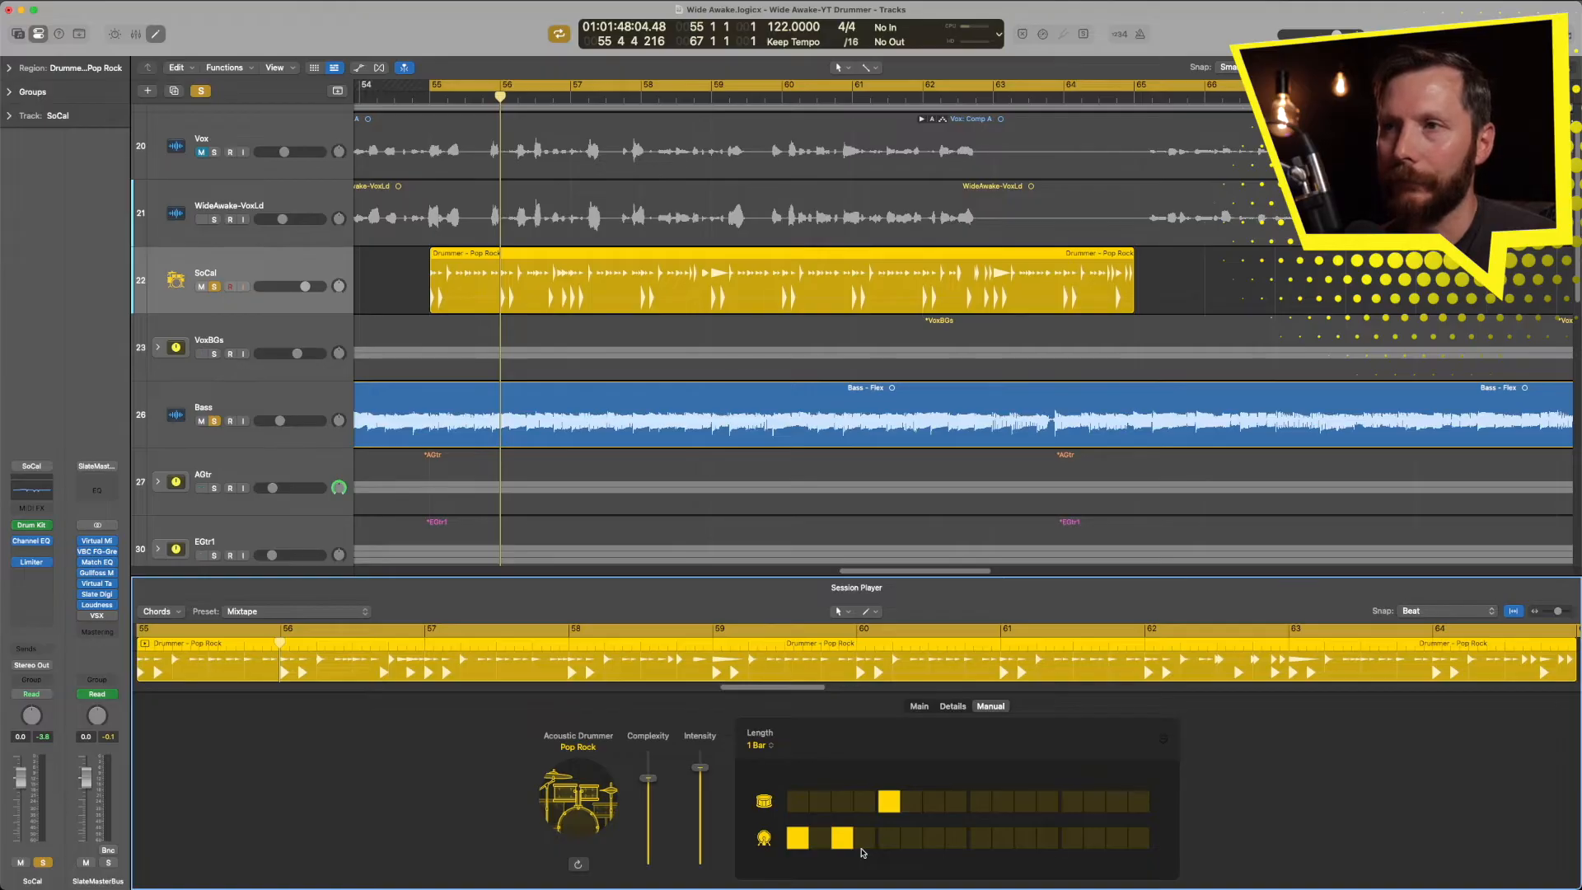
{"action": "left_click", "coordinate": [1022, 841]}
{"action": "left_click", "coordinate": [1075, 806]}
{"action": "left_click", "coordinate": [1115, 840]}
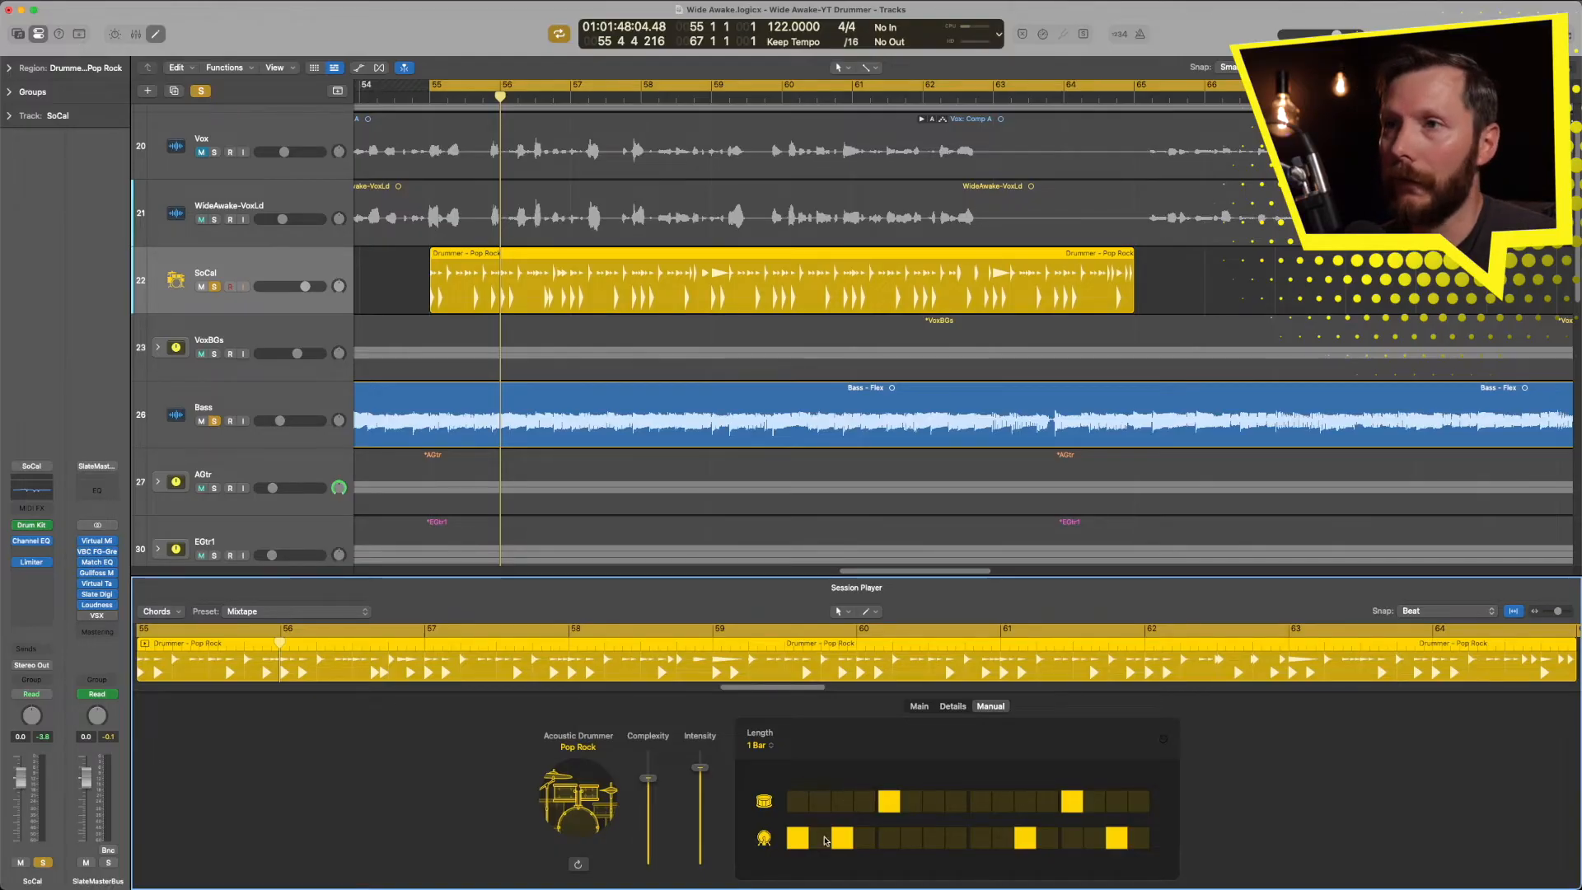
Extend the manual pattern to 2 Bars and add second-bar kicks on steps 9 and 11 and snares on steps 5 and 13
{"action": "left_click", "coordinate": [759, 745]}
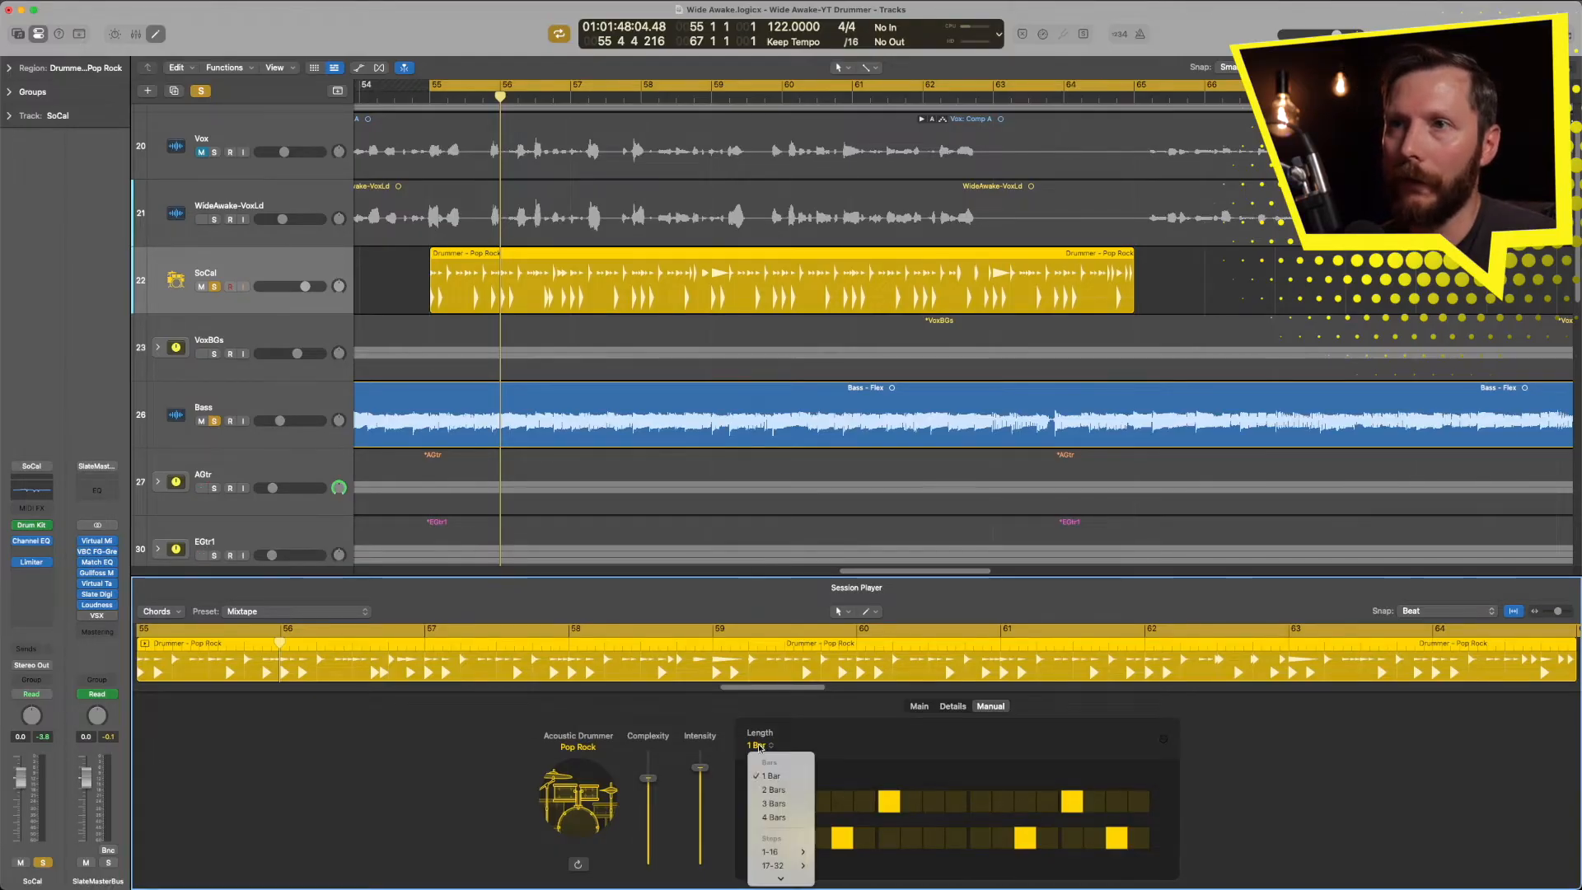
{"action": "left_click", "coordinate": [783, 790]}
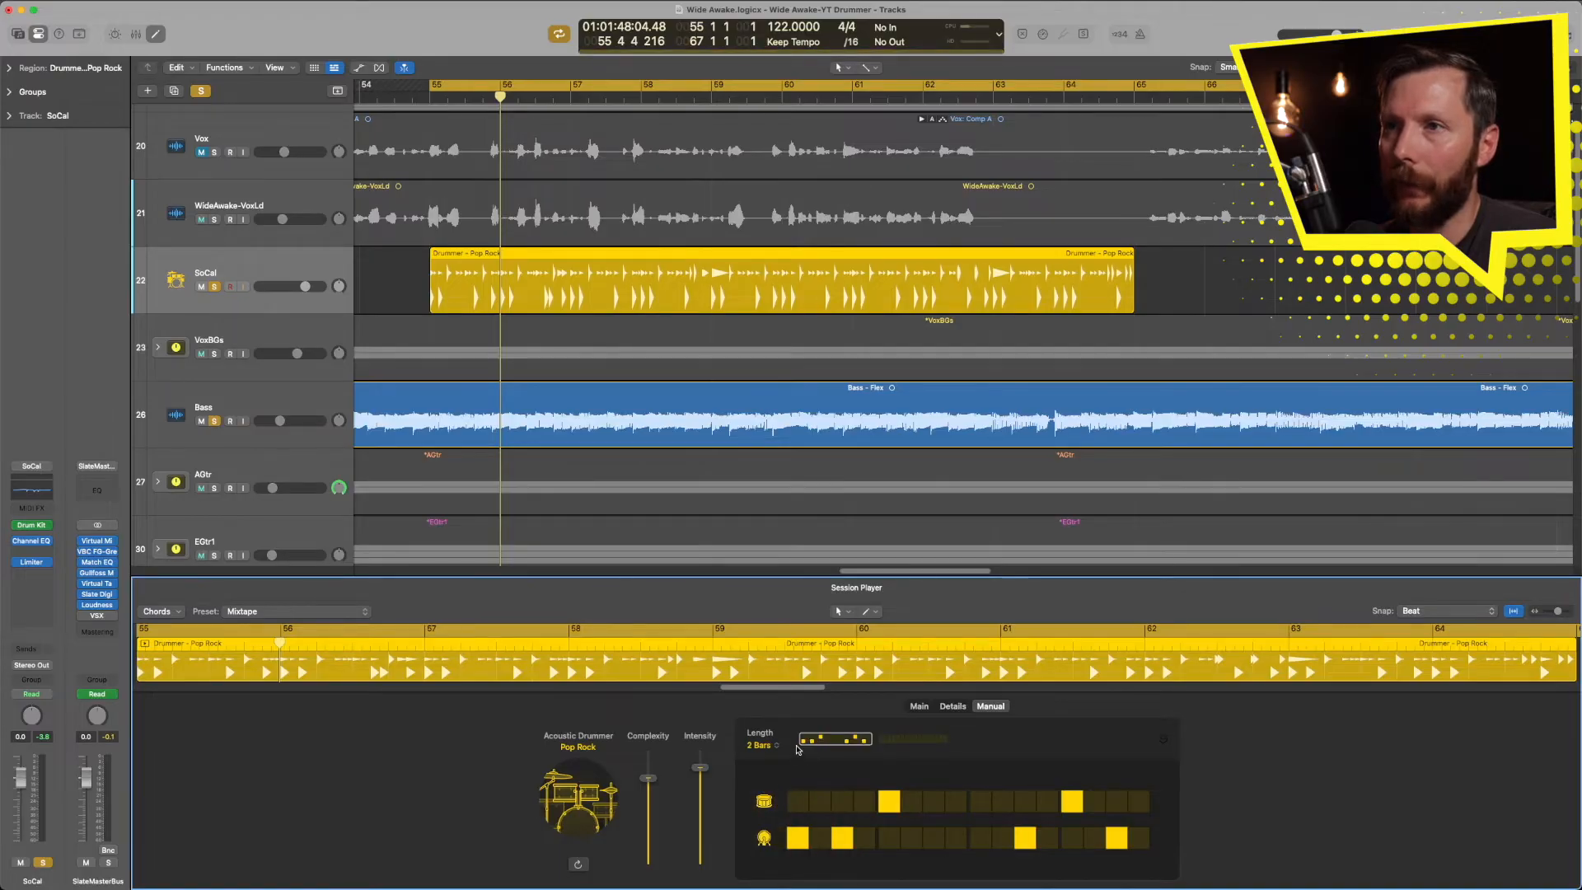
{"action": "left_click", "coordinate": [904, 742]}
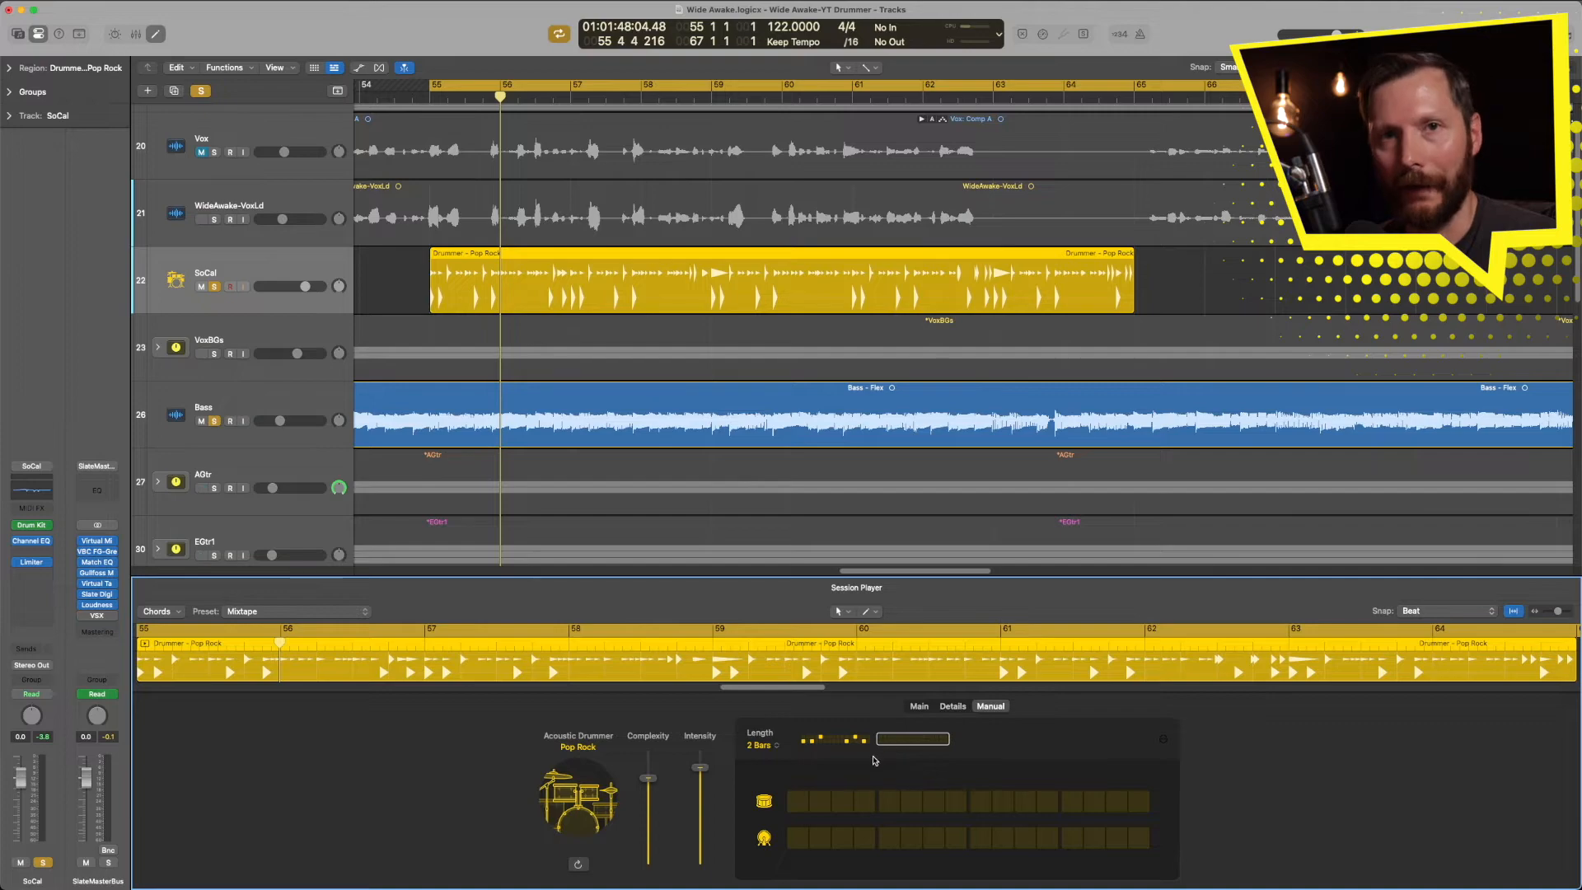
{"action": "left_click", "coordinate": [890, 801]}
{"action": "left_click", "coordinate": [981, 838]}
{"action": "left_click", "coordinate": [1026, 838]}
{"action": "left_click", "coordinate": [1072, 802]}
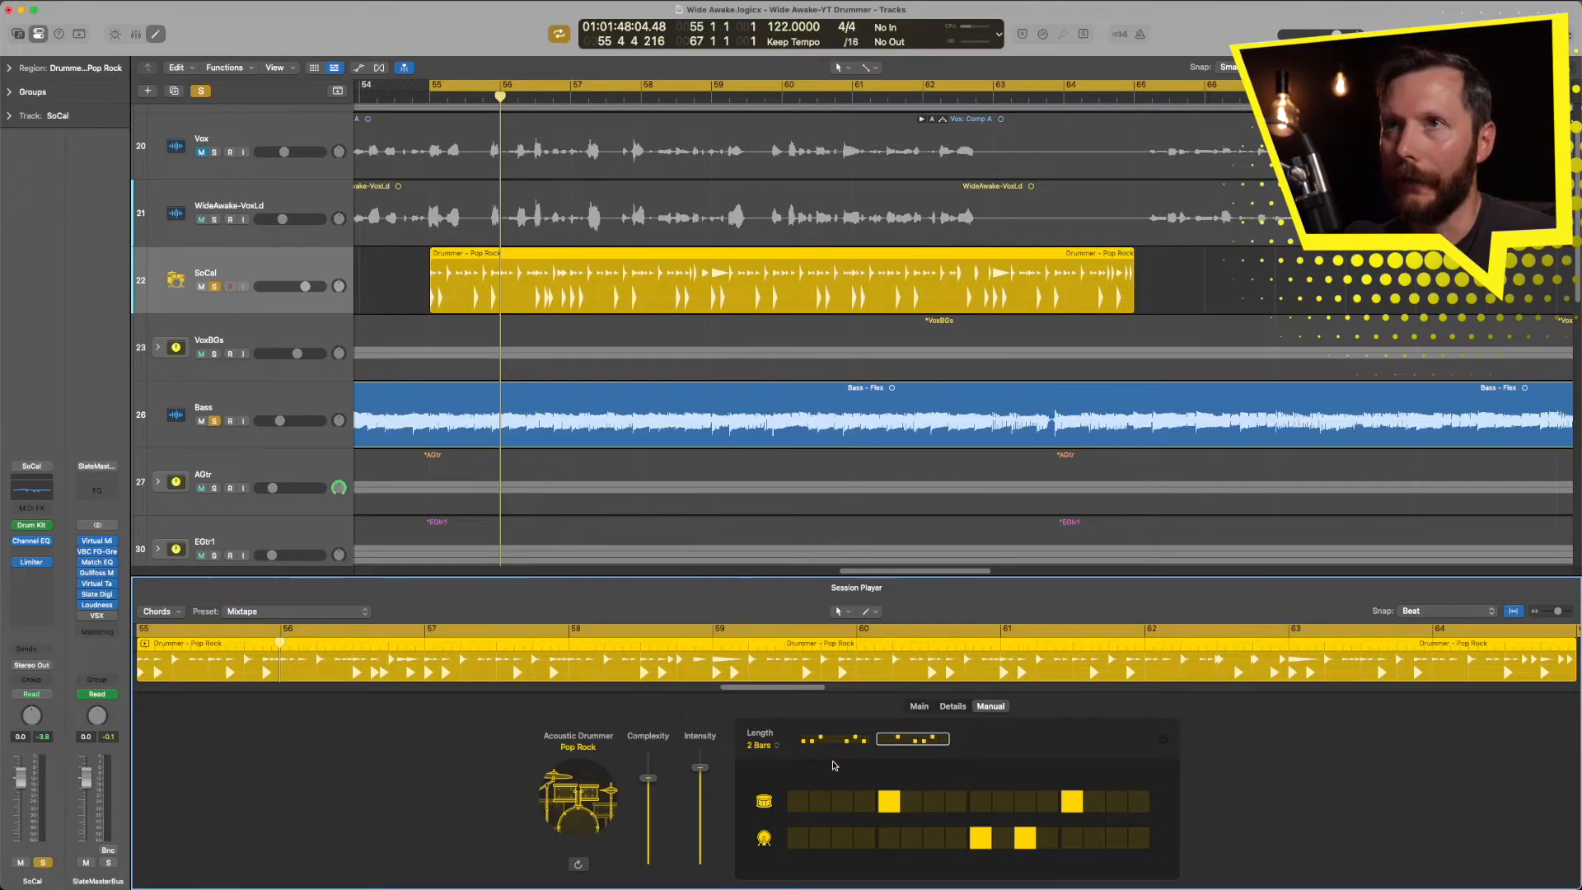
Audition the two-bar manual pattern, switch the drummer's timekeeping piece to the hi-hat, and listen to the change
{"action": "key", "text": "space"}
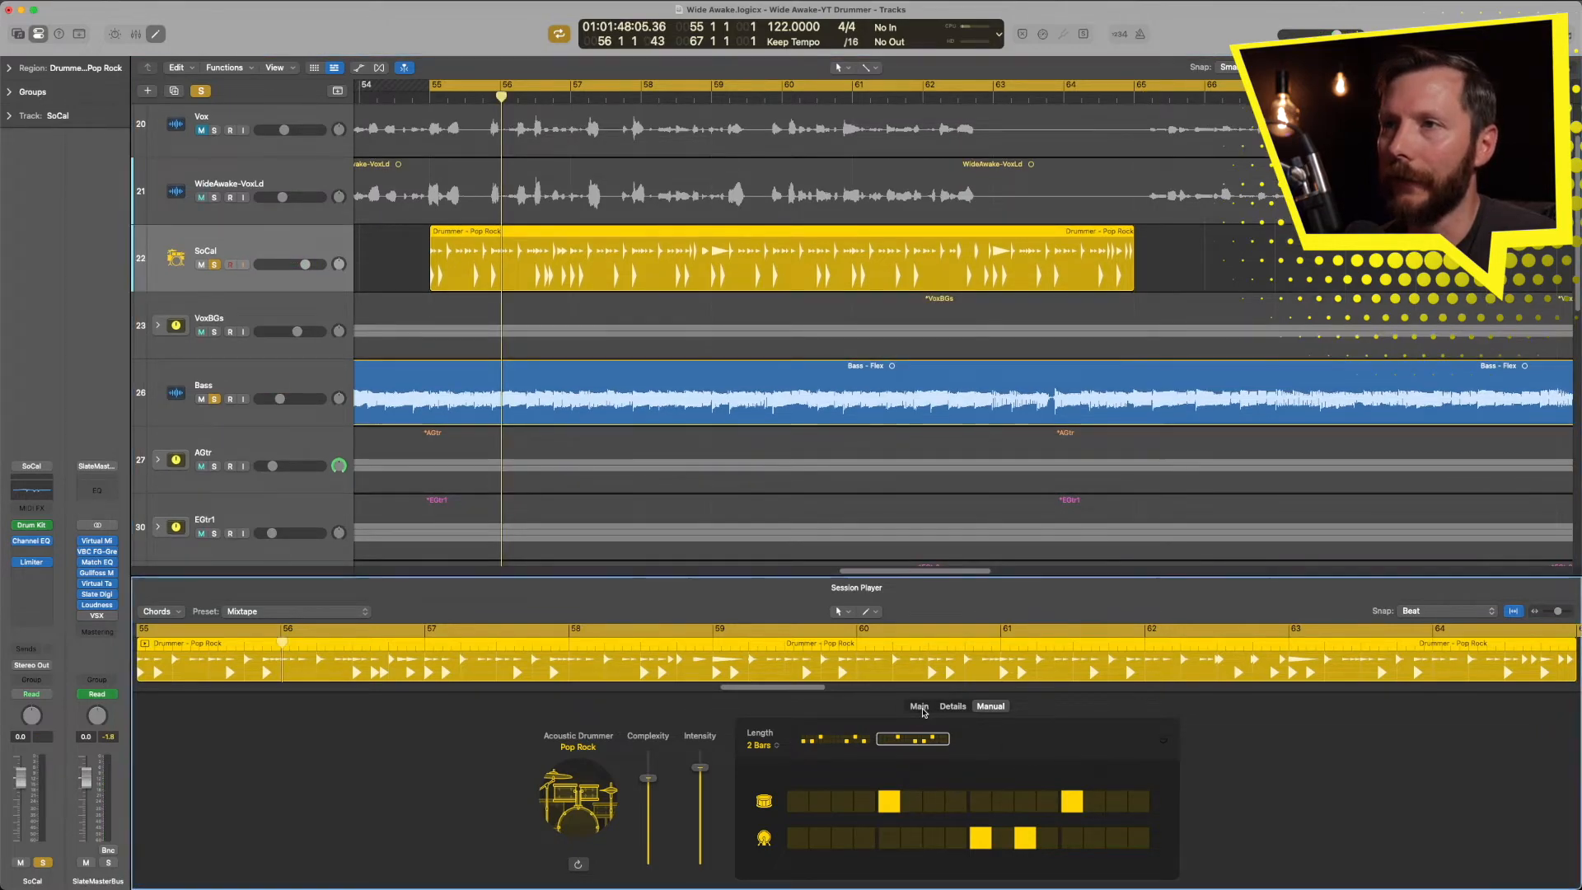
{"action": "left_click", "coordinate": [920, 707]}
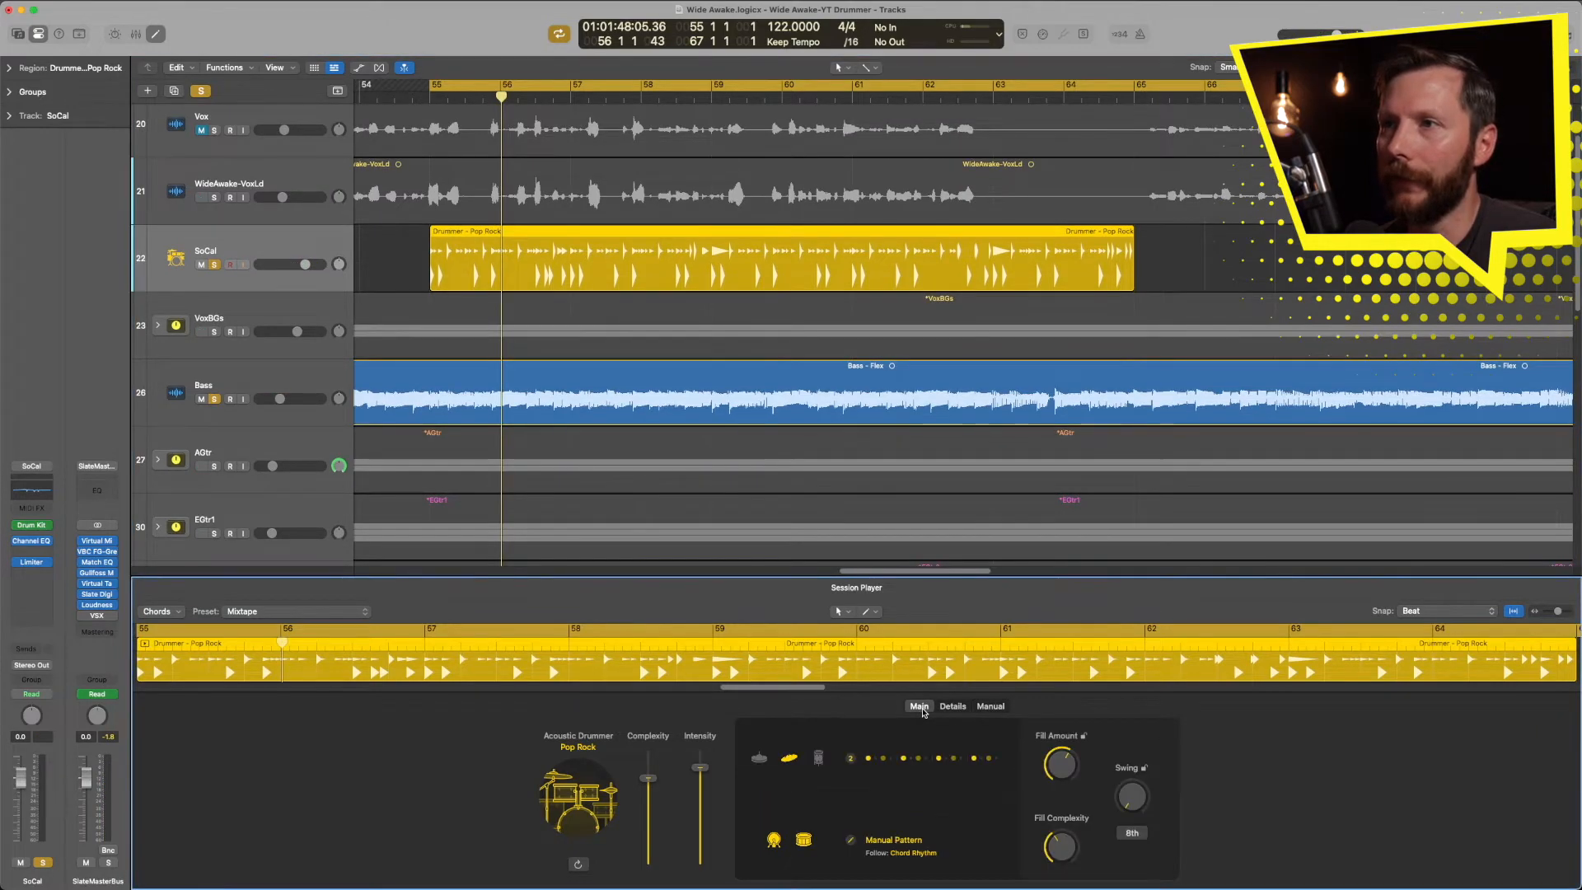
{"action": "left_click", "coordinate": [758, 759]}
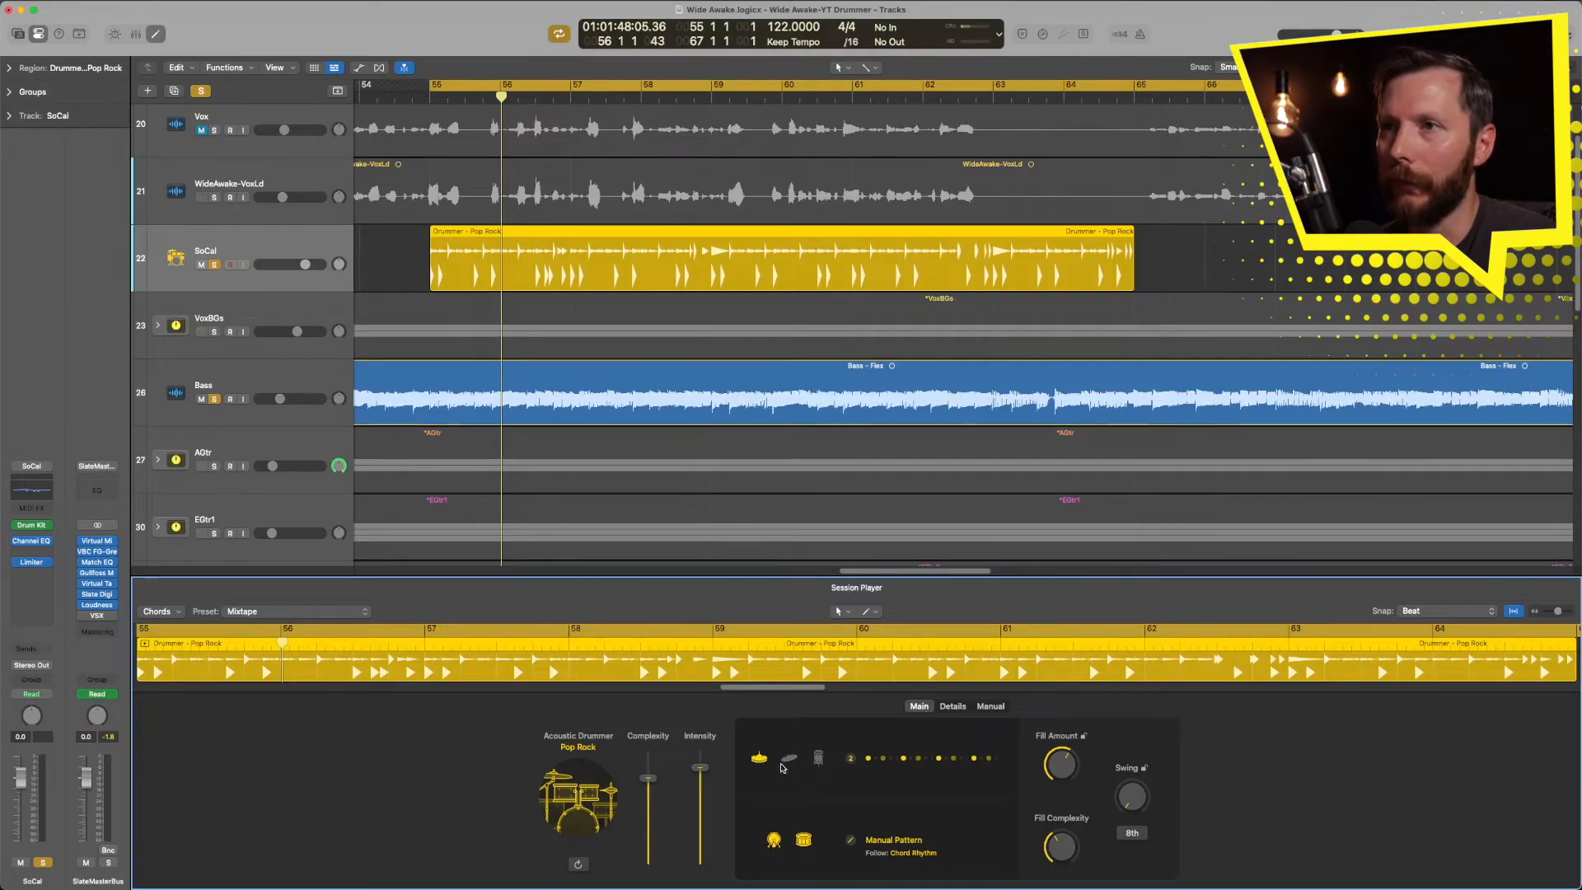
{"action": "key", "text": "space"}
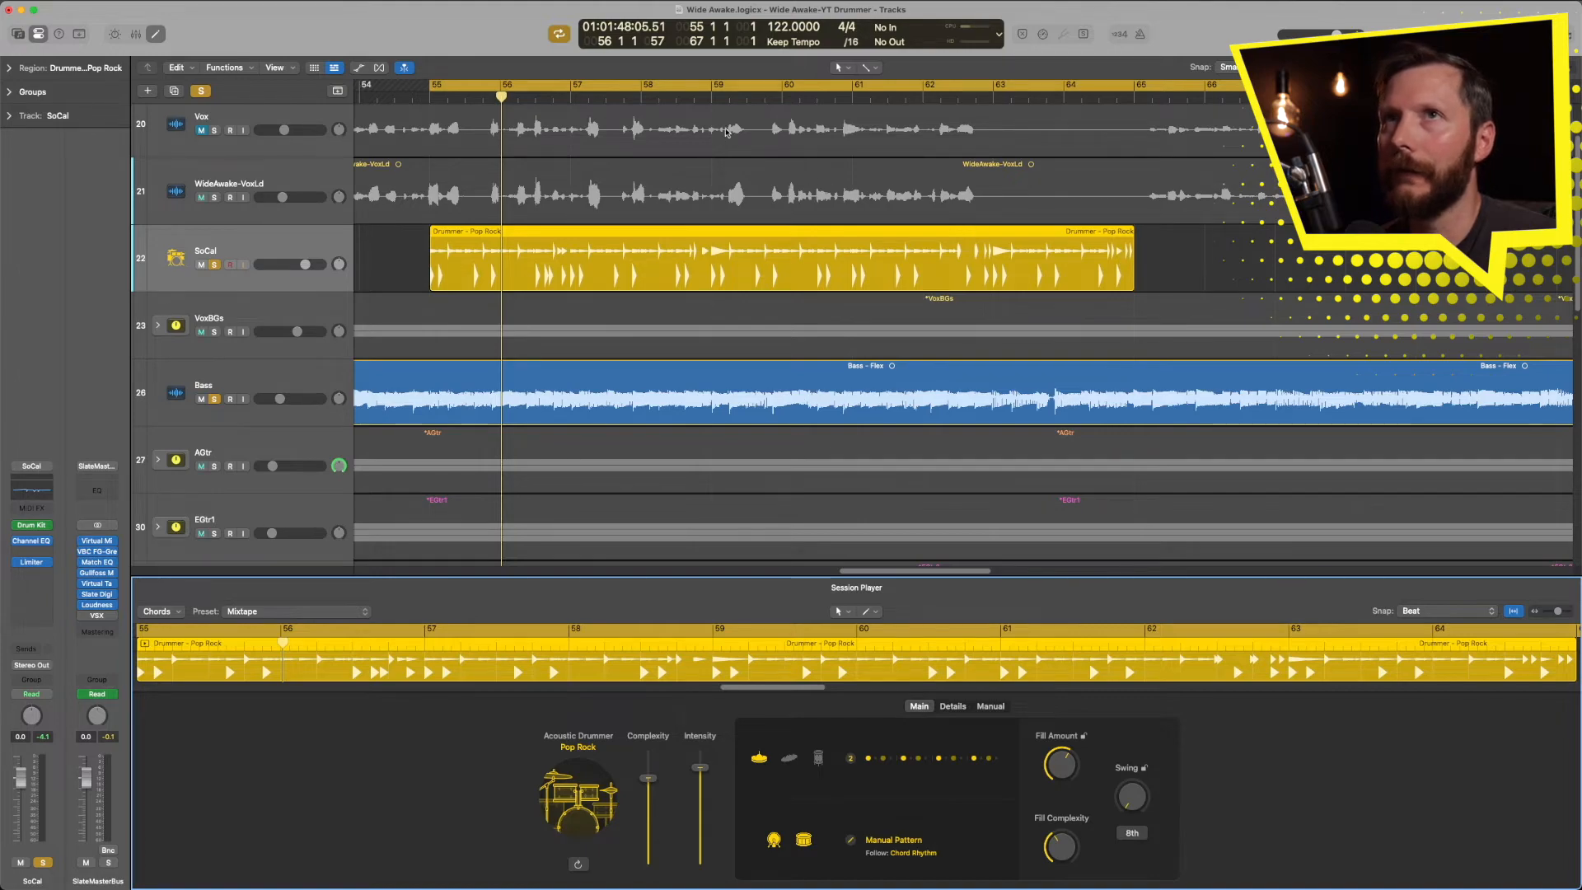
Set the Fill Amount to 33% and the Fill Complexity to 40%, auditioning fills at maximum complexity before lowering it
{"action": "left_click_drag", "start_coordinate": [1069, 763], "coordinate": [1058, 816]}
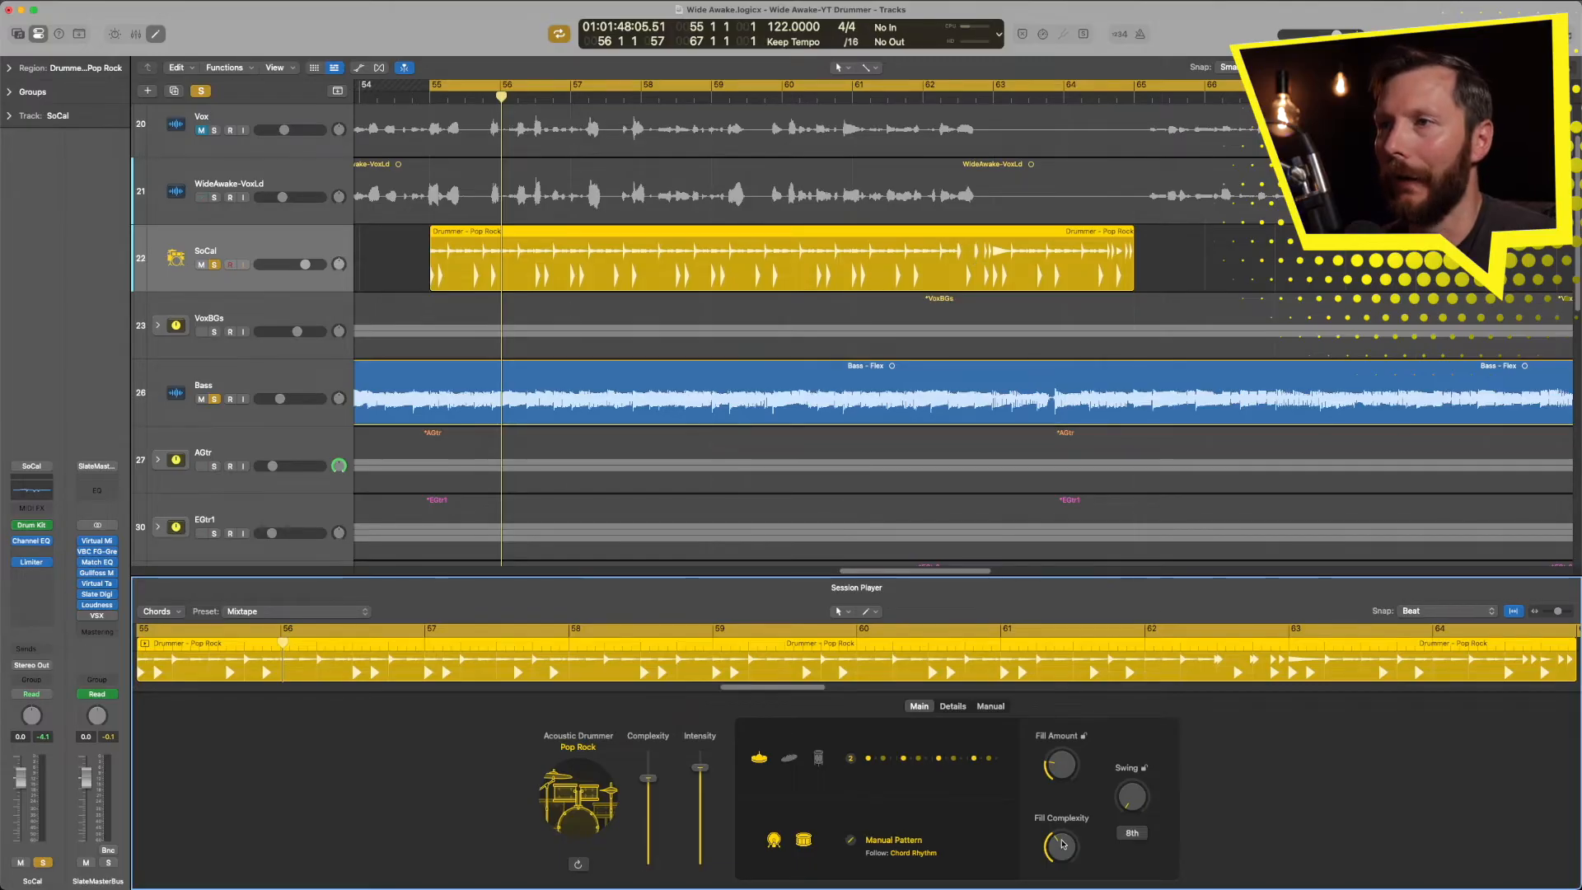
{"action": "left_click_drag", "start_coordinate": [1062, 776], "coordinate": [1063, 768]}
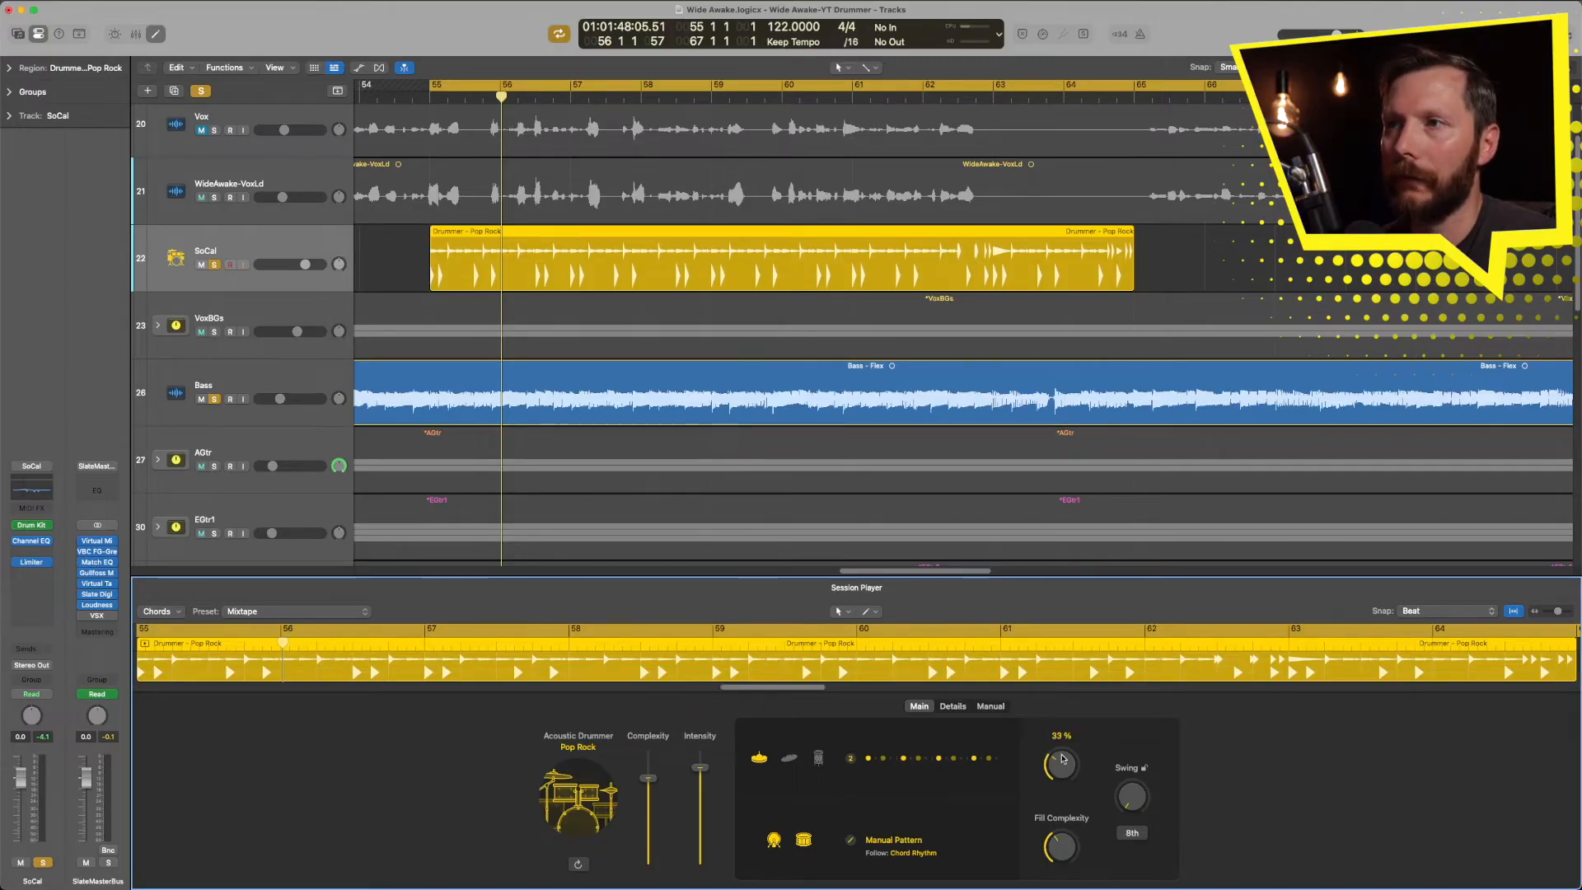
{"action": "mouse_move", "coordinate": [1062, 755]}
{"action": "left_mouse_down"}
{"action": "mouse_move", "coordinate": [1061, 774]}
{"action": "mouse_move", "coordinate": [1070, 763]}
{"action": "left_mouse_up"}
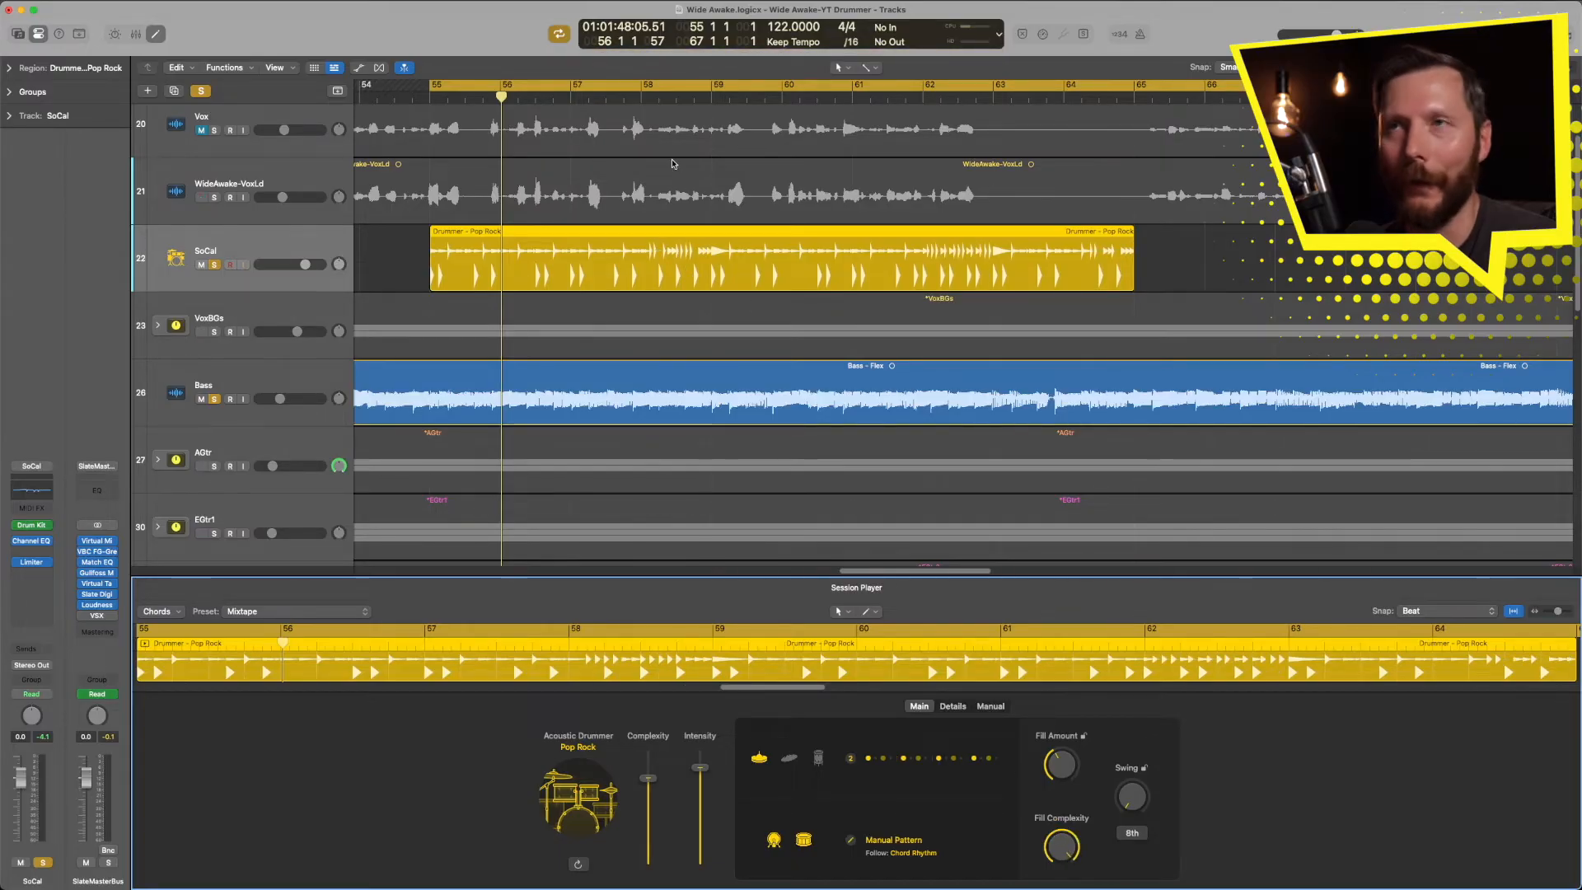
{"action": "left_click", "coordinate": [621, 99]}
{"action": "key", "text": "space"}
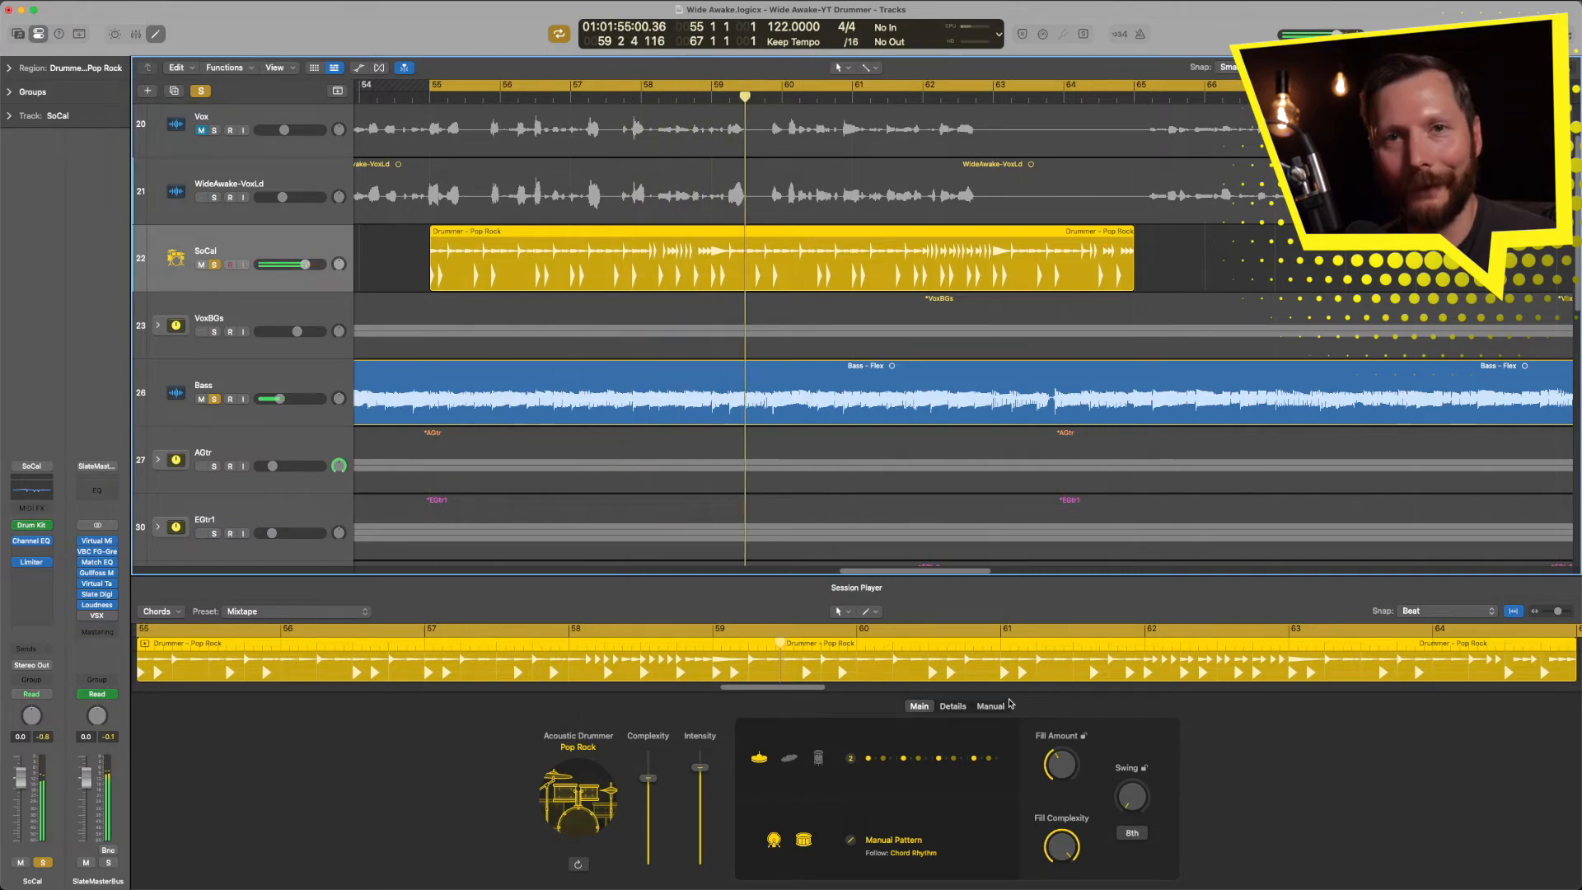
{"action": "mouse_move", "coordinate": [1063, 841]}
{"action": "left_mouse_down"}
{"action": "mouse_move", "coordinate": [1063, 875]}
{"action": "mouse_move", "coordinate": [1059, 847]}
{"action": "left_mouse_up"}
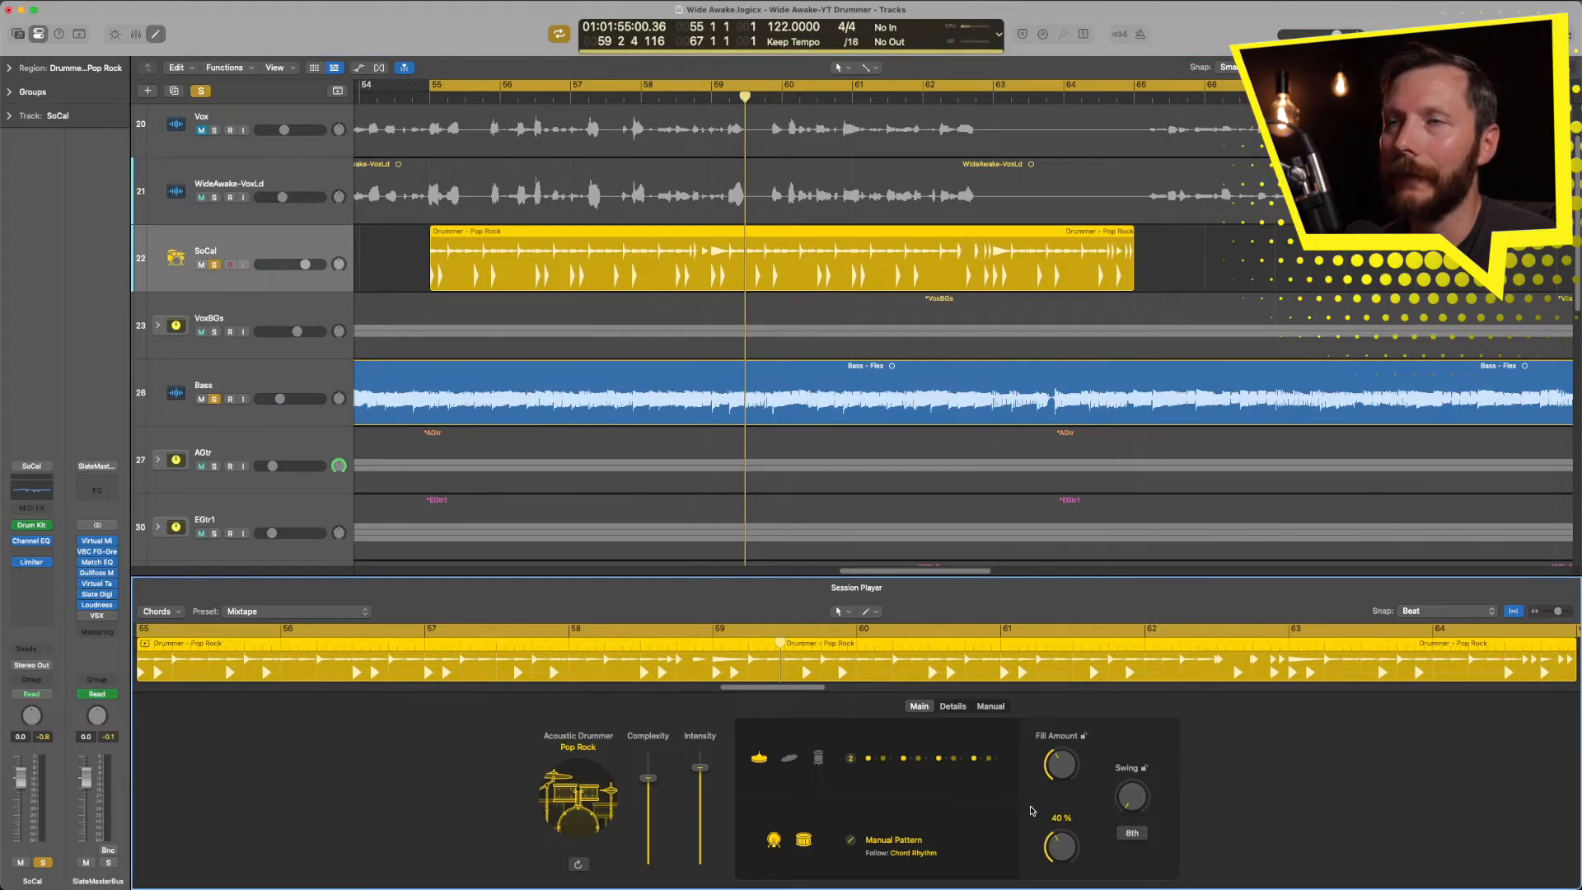
{"action": "double_click", "coordinate": [634, 99]}
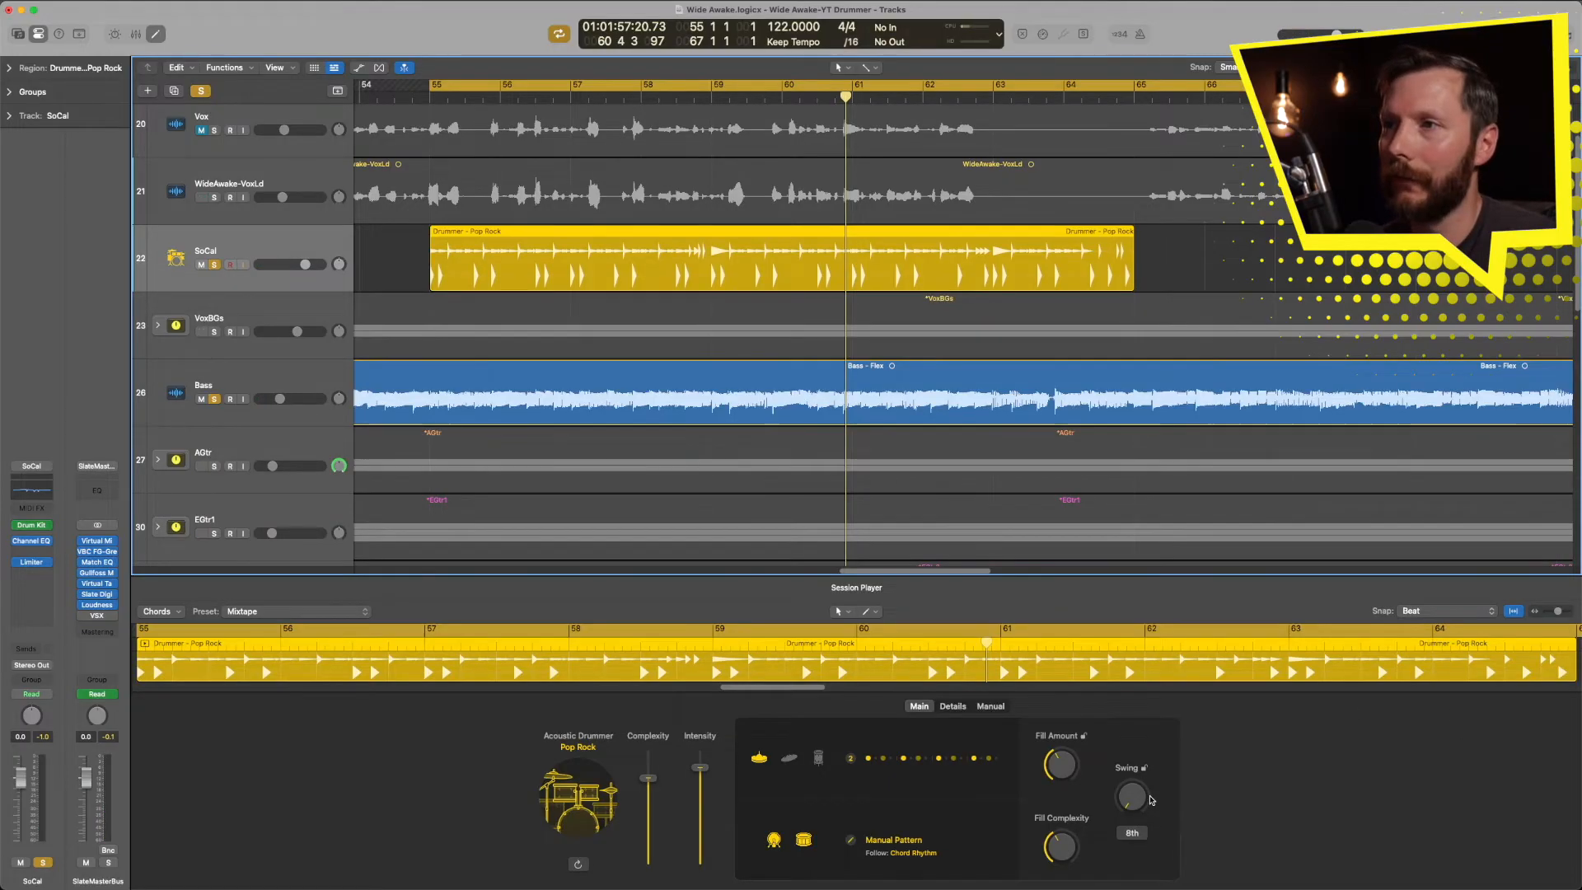
Try added swing on the drum performance, comparing the 8th and 16th settings, and restore 8th with no swing
{"action": "left_click_drag", "start_coordinate": [1131, 804], "coordinate": [1135, 793]}
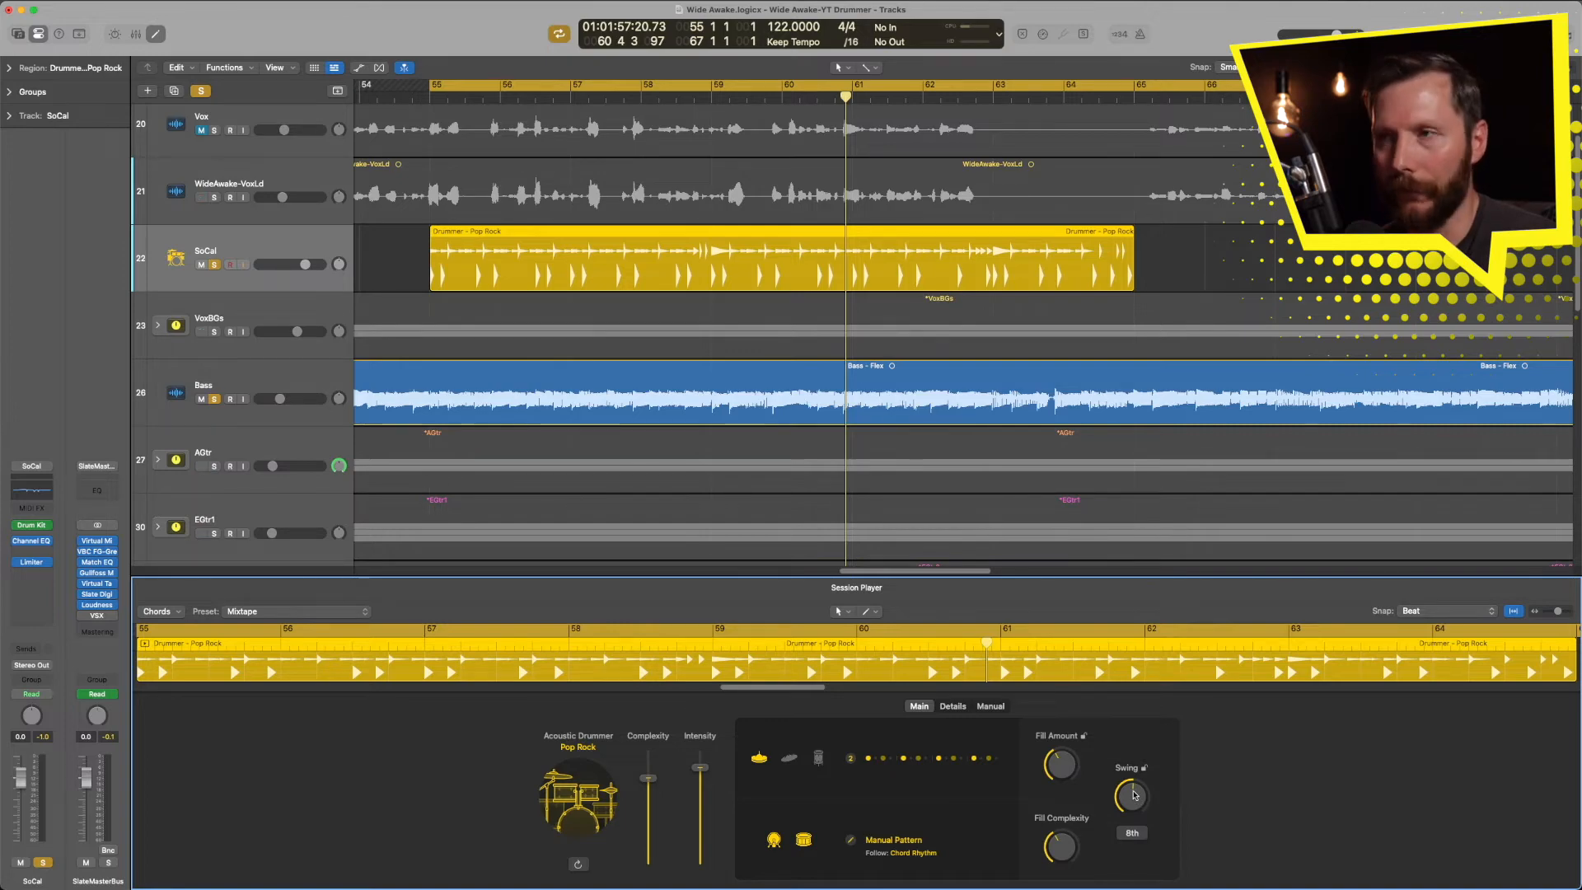
{"action": "key", "text": "space"}
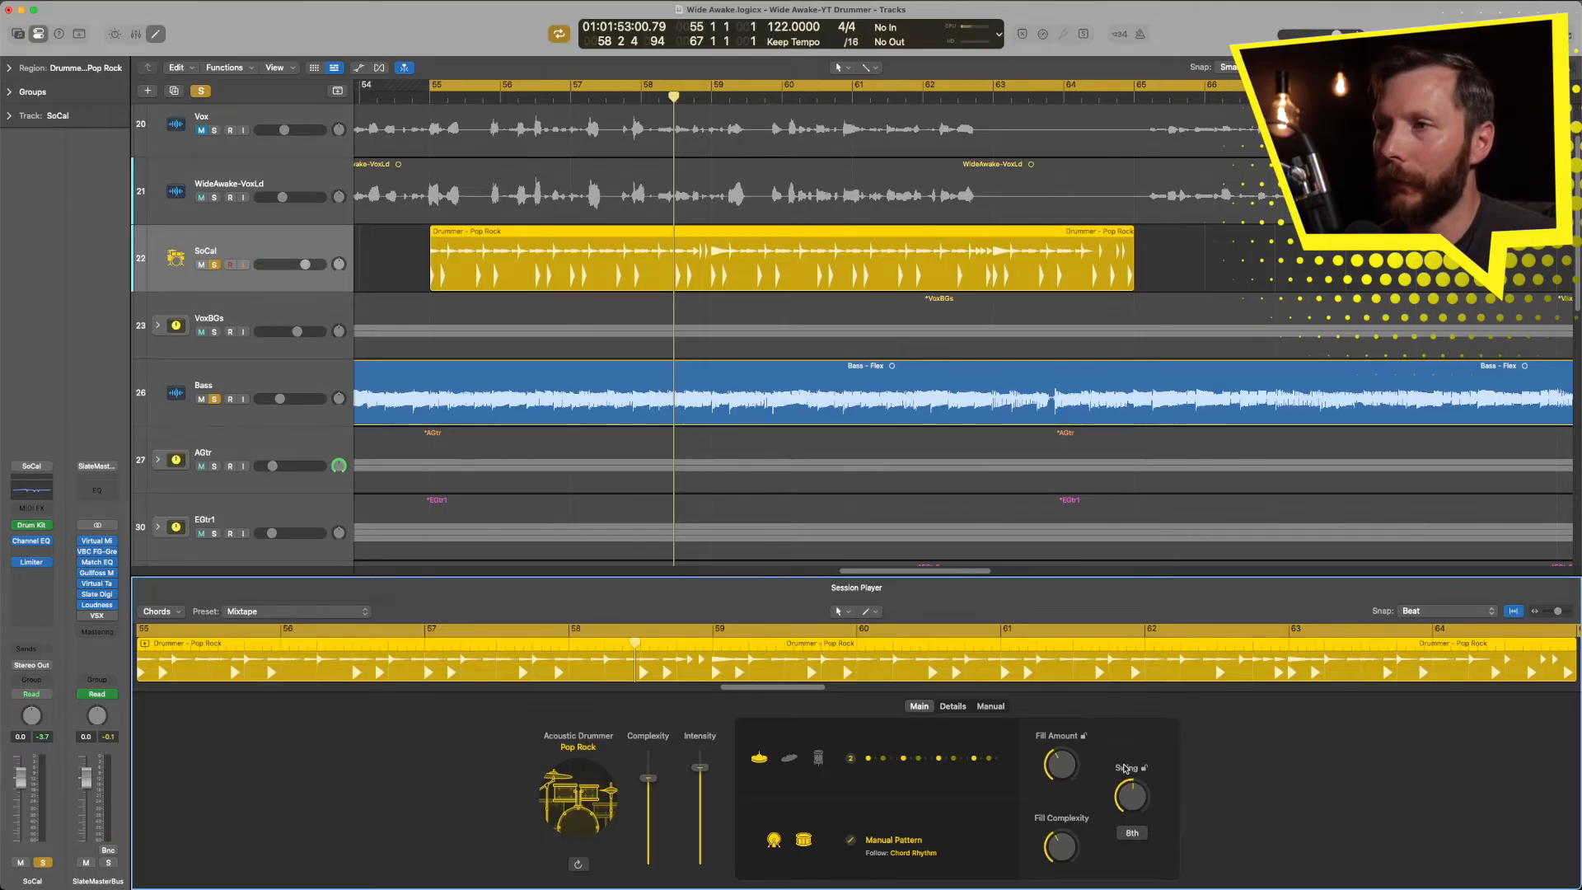
{"action": "left_click", "coordinate": [1142, 833]}
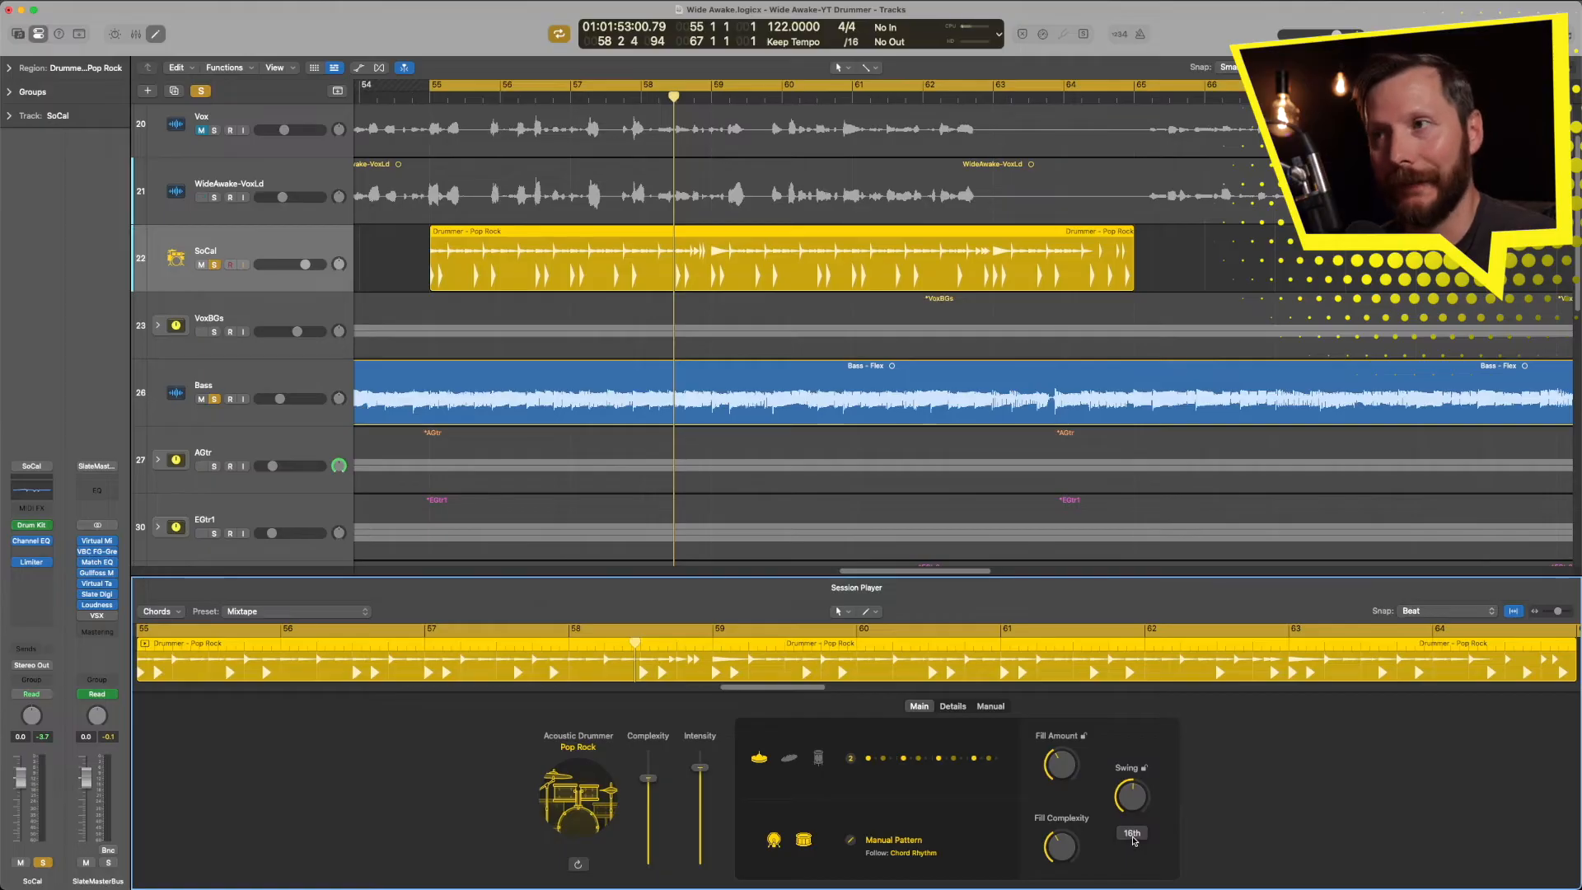
{"action": "left_click", "coordinate": [1134, 837]}
{"action": "mouse_move", "coordinate": [1134, 814]}
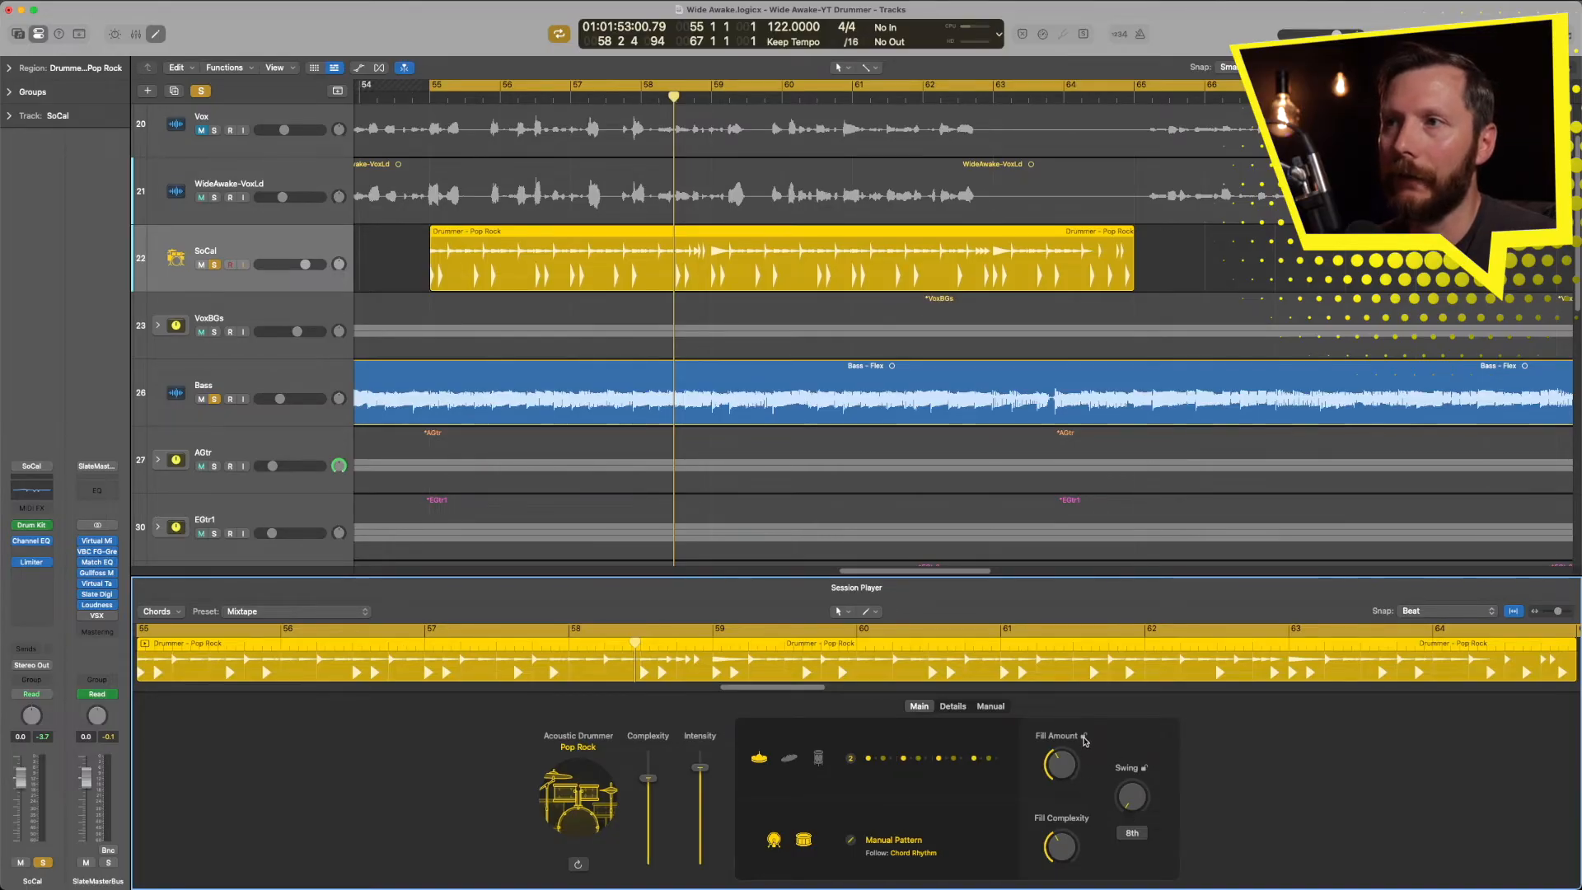
Lock the drummer's Fill Amount and Swing settings
{"action": "left_click", "coordinate": [1084, 736]}
{"action": "left_click", "coordinate": [1144, 768]}
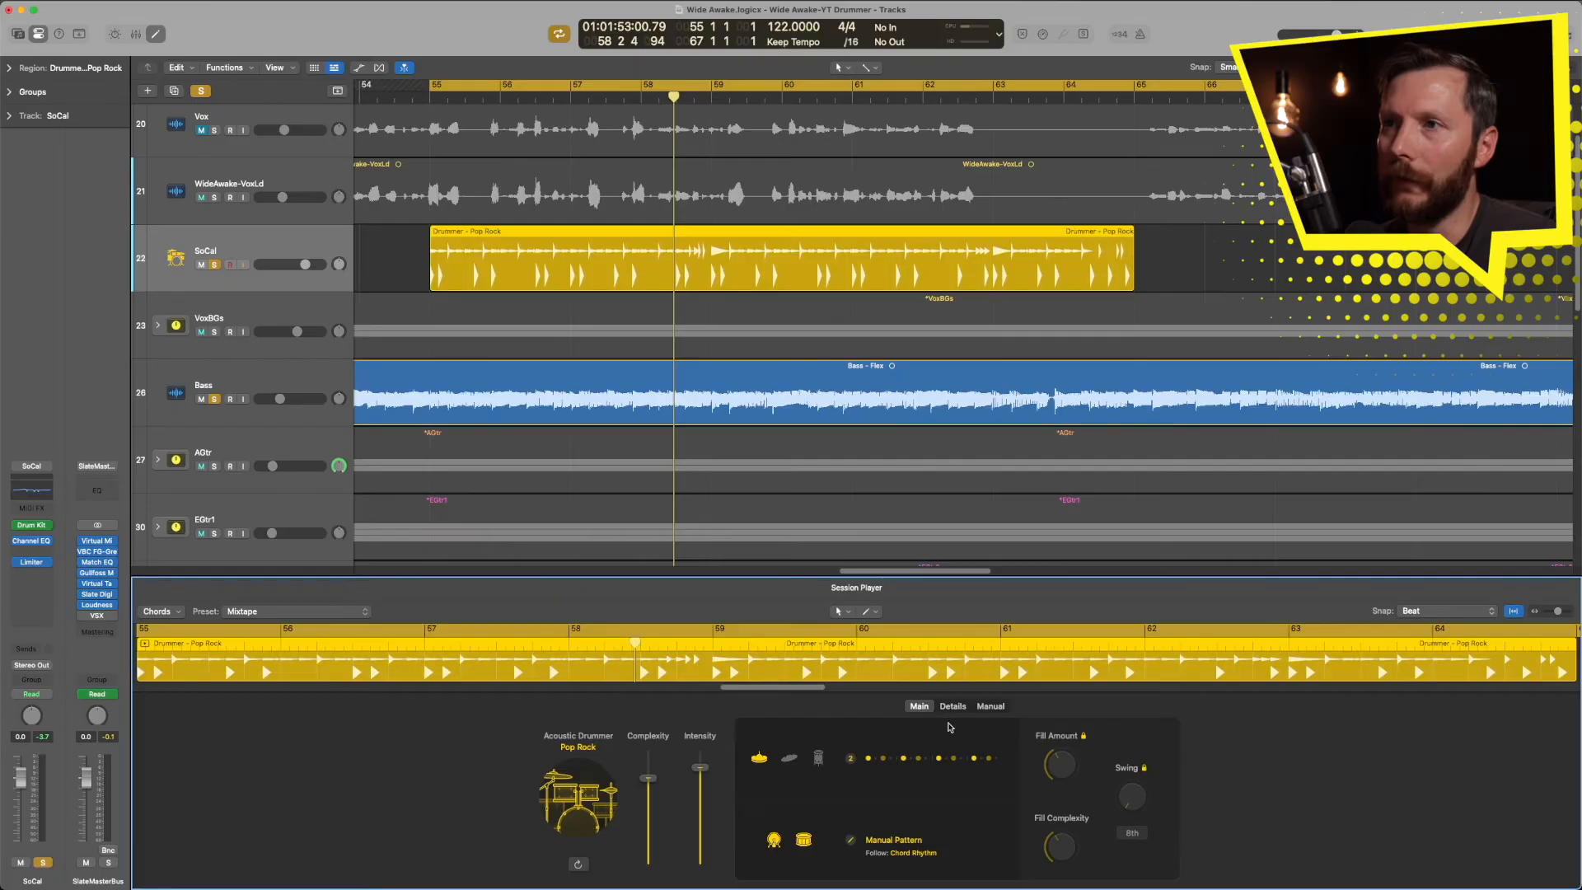
Audition the drummer's Ghost Notes at maximum during playback, and reduce them to a little under half
{"action": "left_click", "coordinate": [953, 708]}
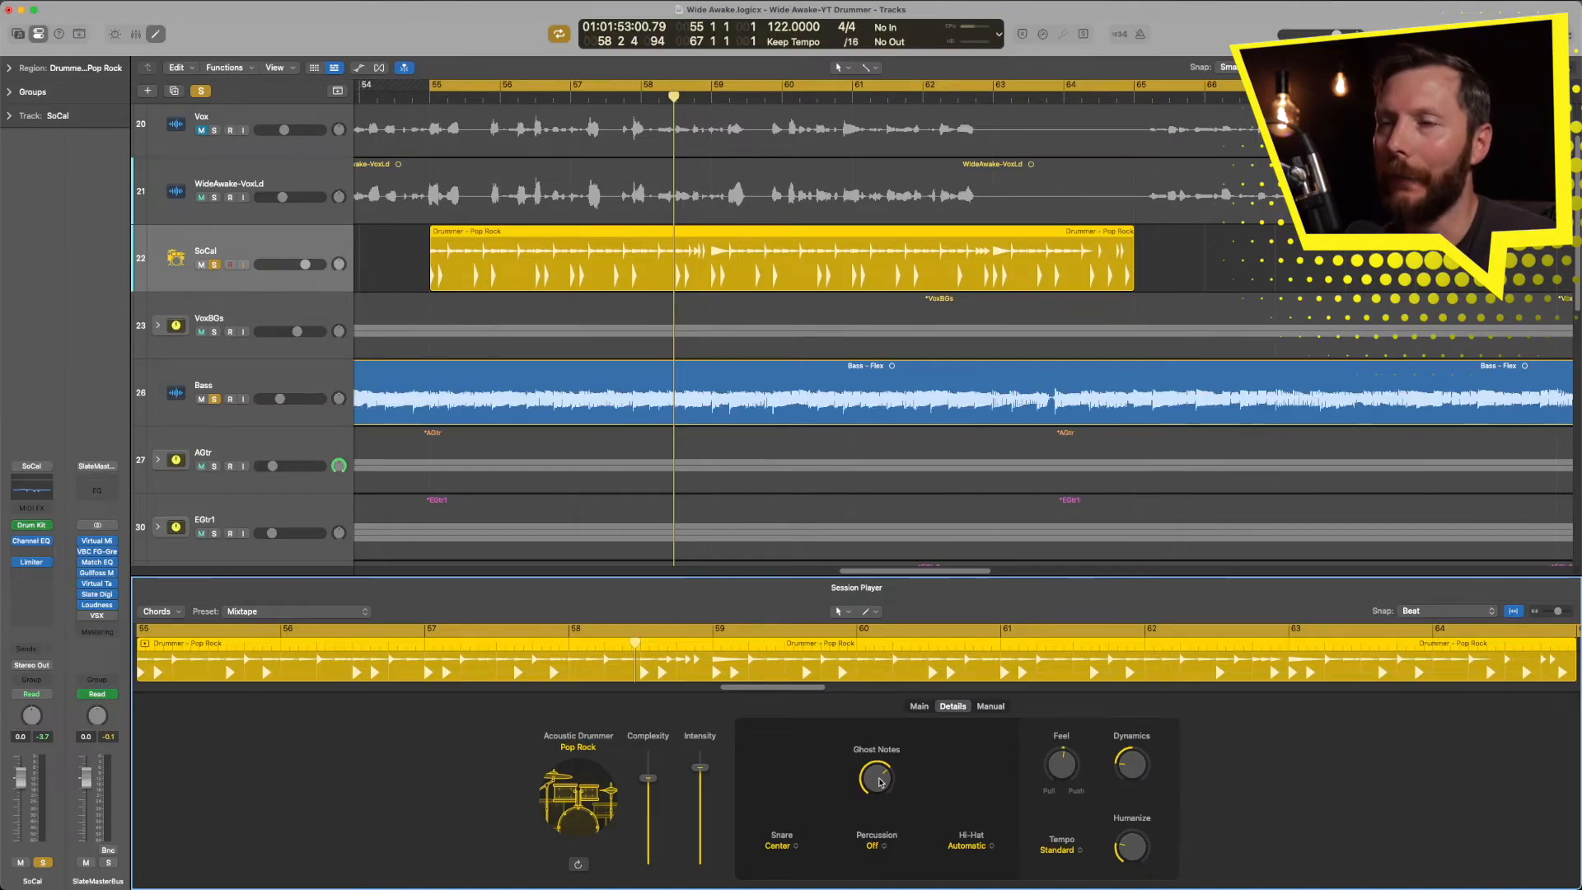
{"action": "left_click_drag", "start_coordinate": [880, 782], "coordinate": [870, 778]}
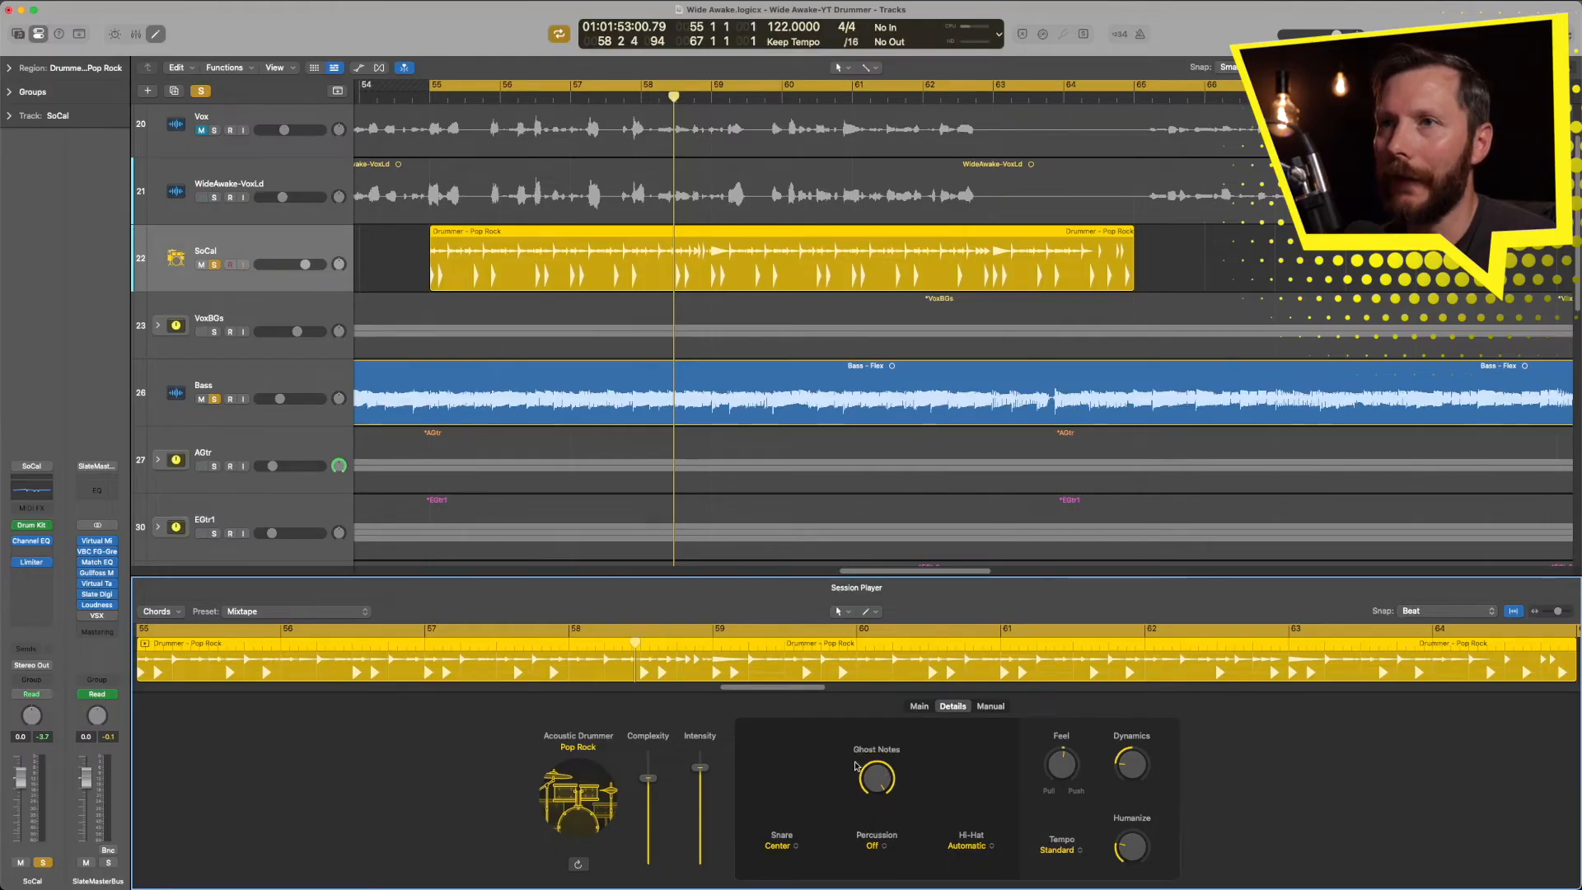
{"action": "key", "text": "shift+space"}
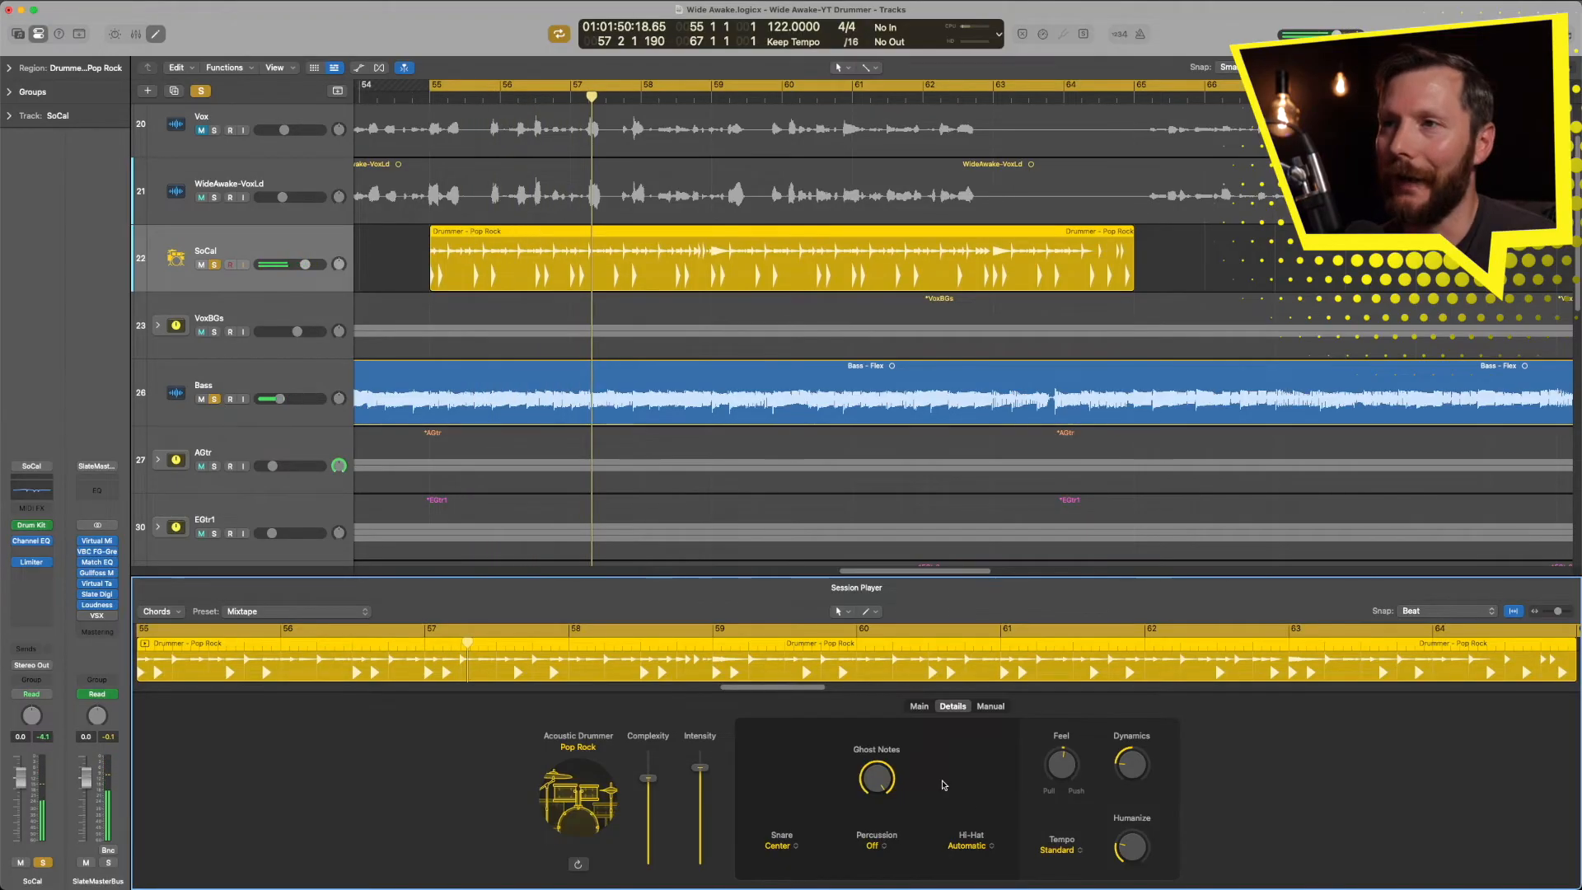
{"action": "mouse_move", "coordinate": [878, 771]}
{"action": "left_mouse_down"}
{"action": "mouse_move", "coordinate": [879, 820]}
{"action": "mouse_move", "coordinate": [881, 798]}
{"action": "left_mouse_up"}
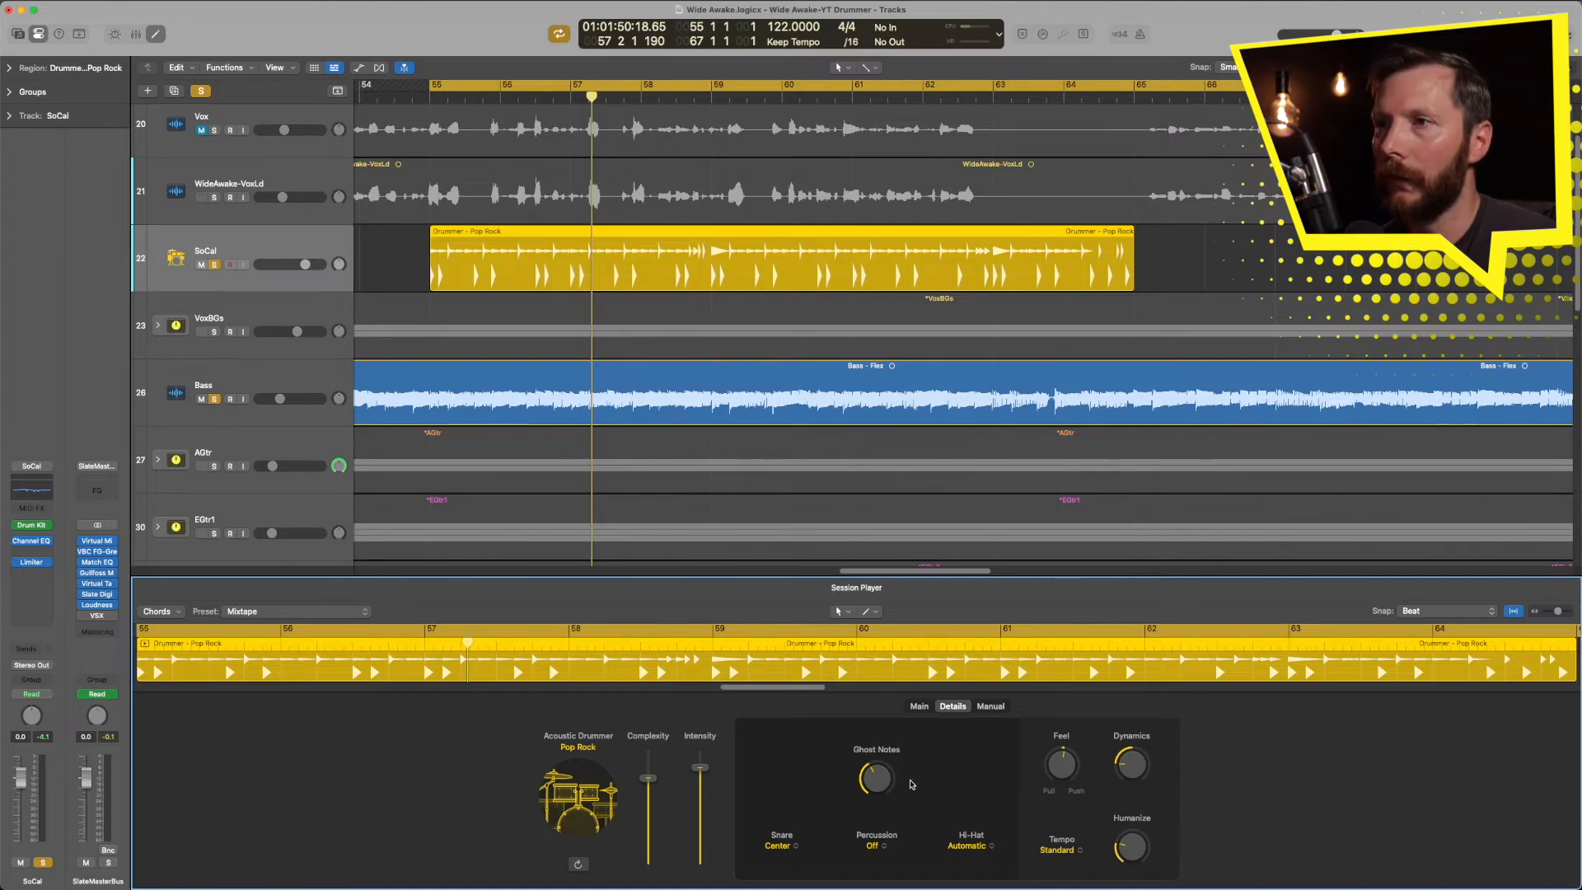
Audition the Side Stick and Tom options for the snare during playback, and return the snare to Center
{"action": "left_click", "coordinate": [784, 850]}
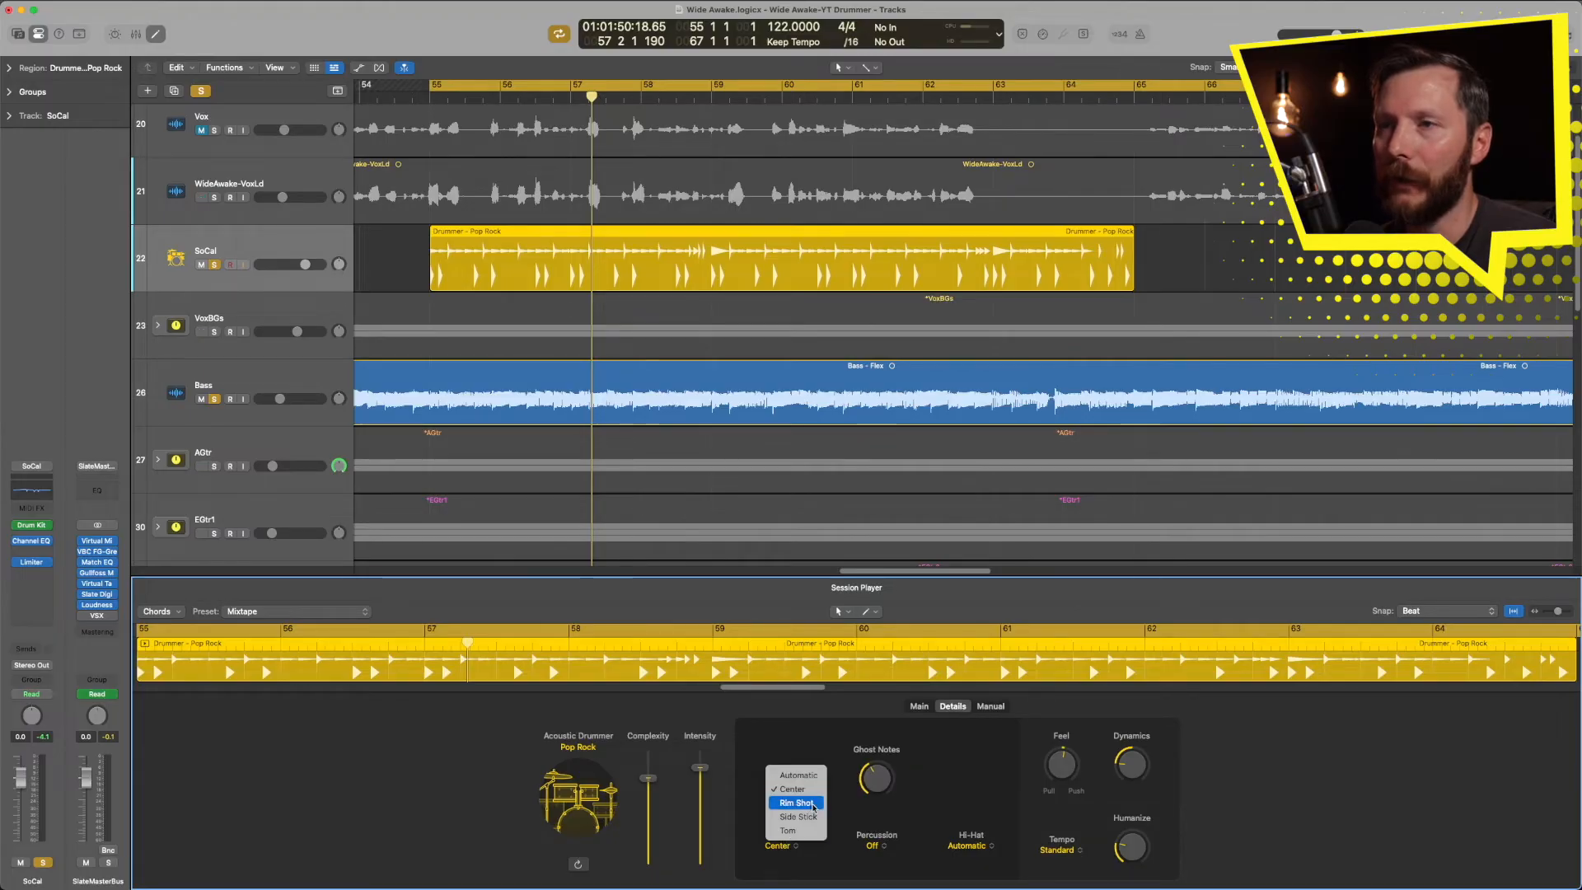
{"action": "left_click", "coordinate": [810, 816]}
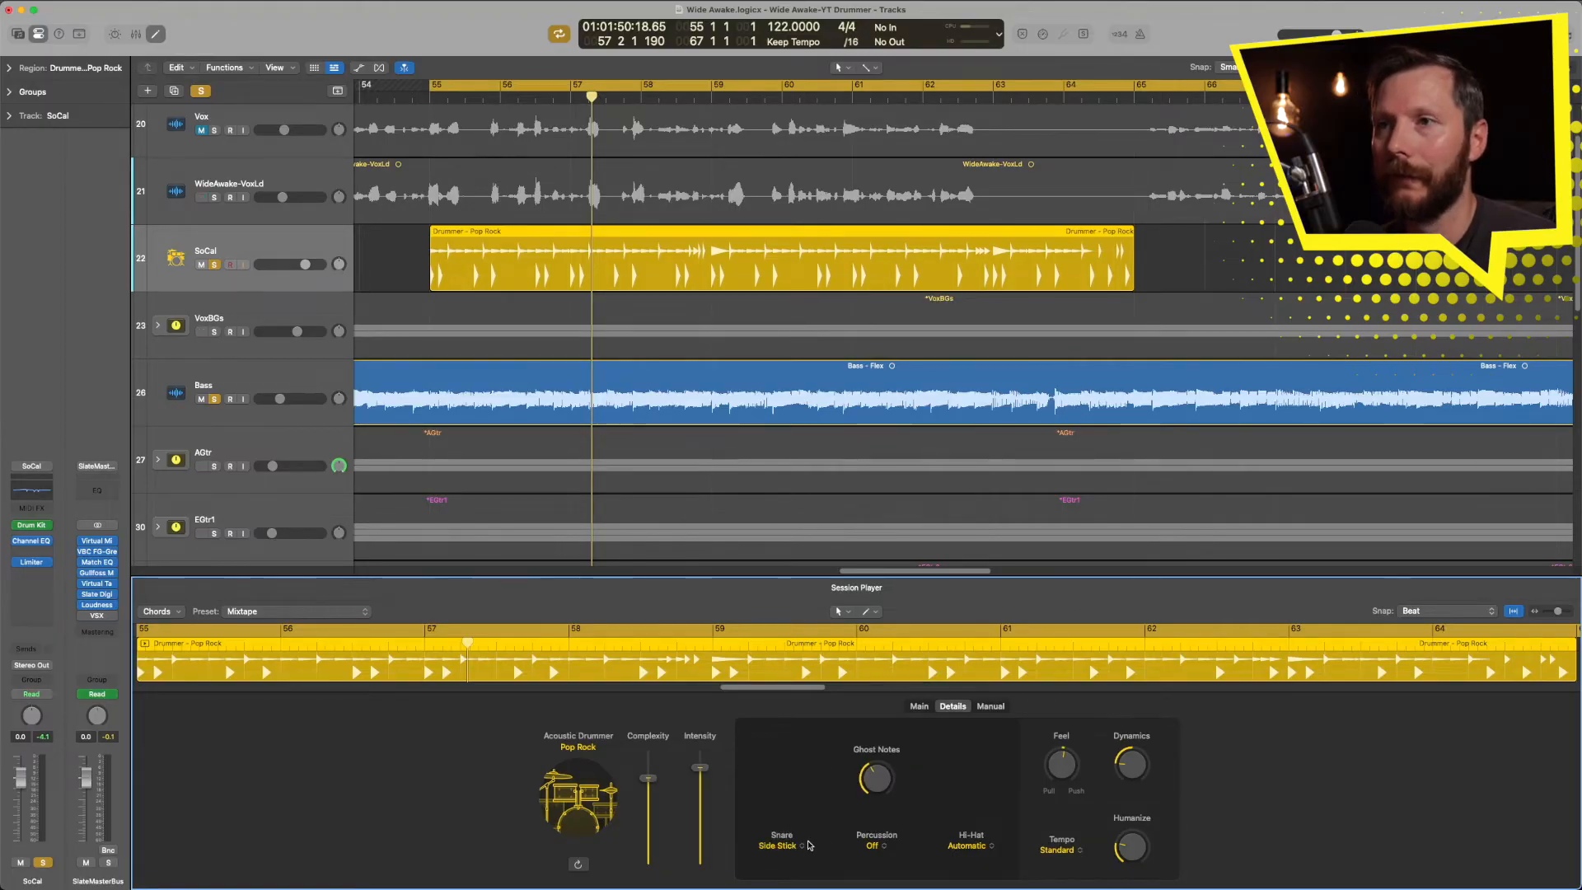
{"action": "key", "text": "space"}
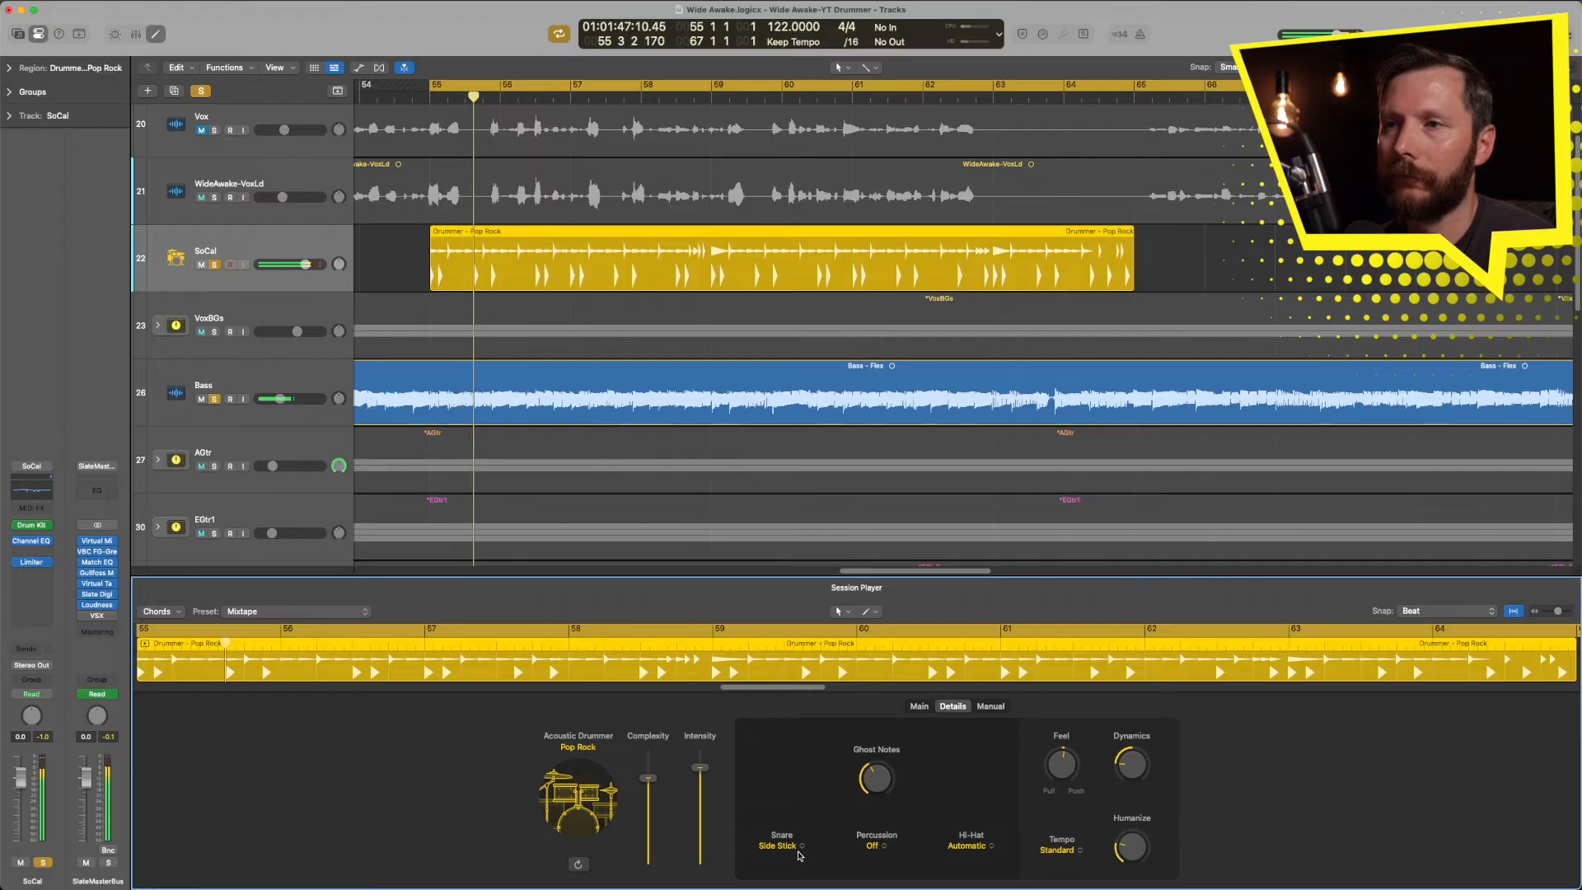
{"action": "left_click", "coordinate": [787, 849]}
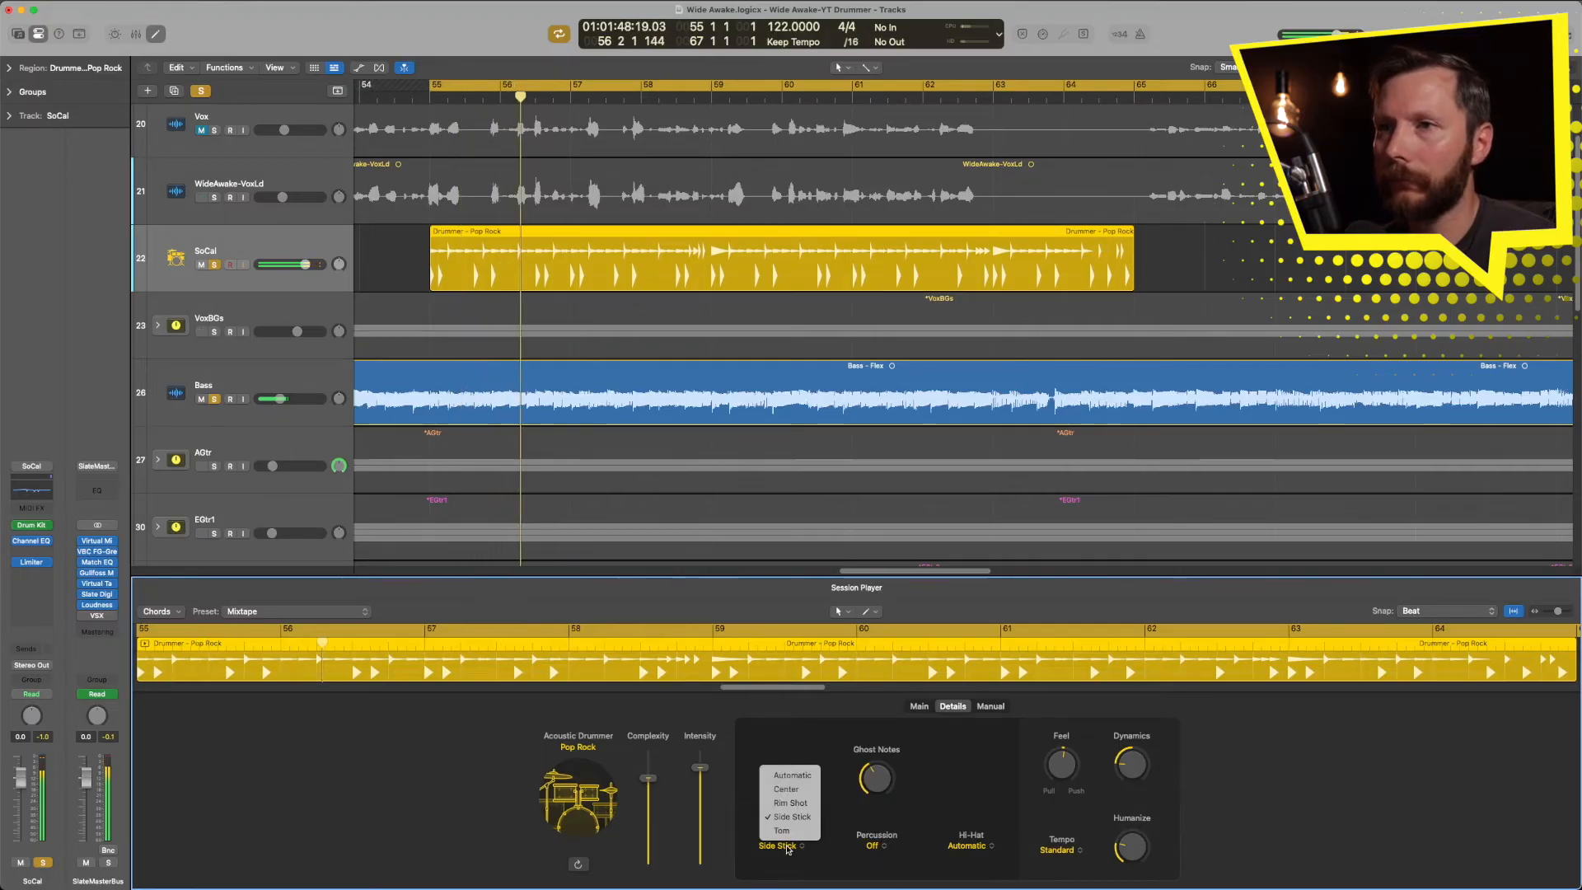
{"action": "left_click", "coordinate": [790, 831]}
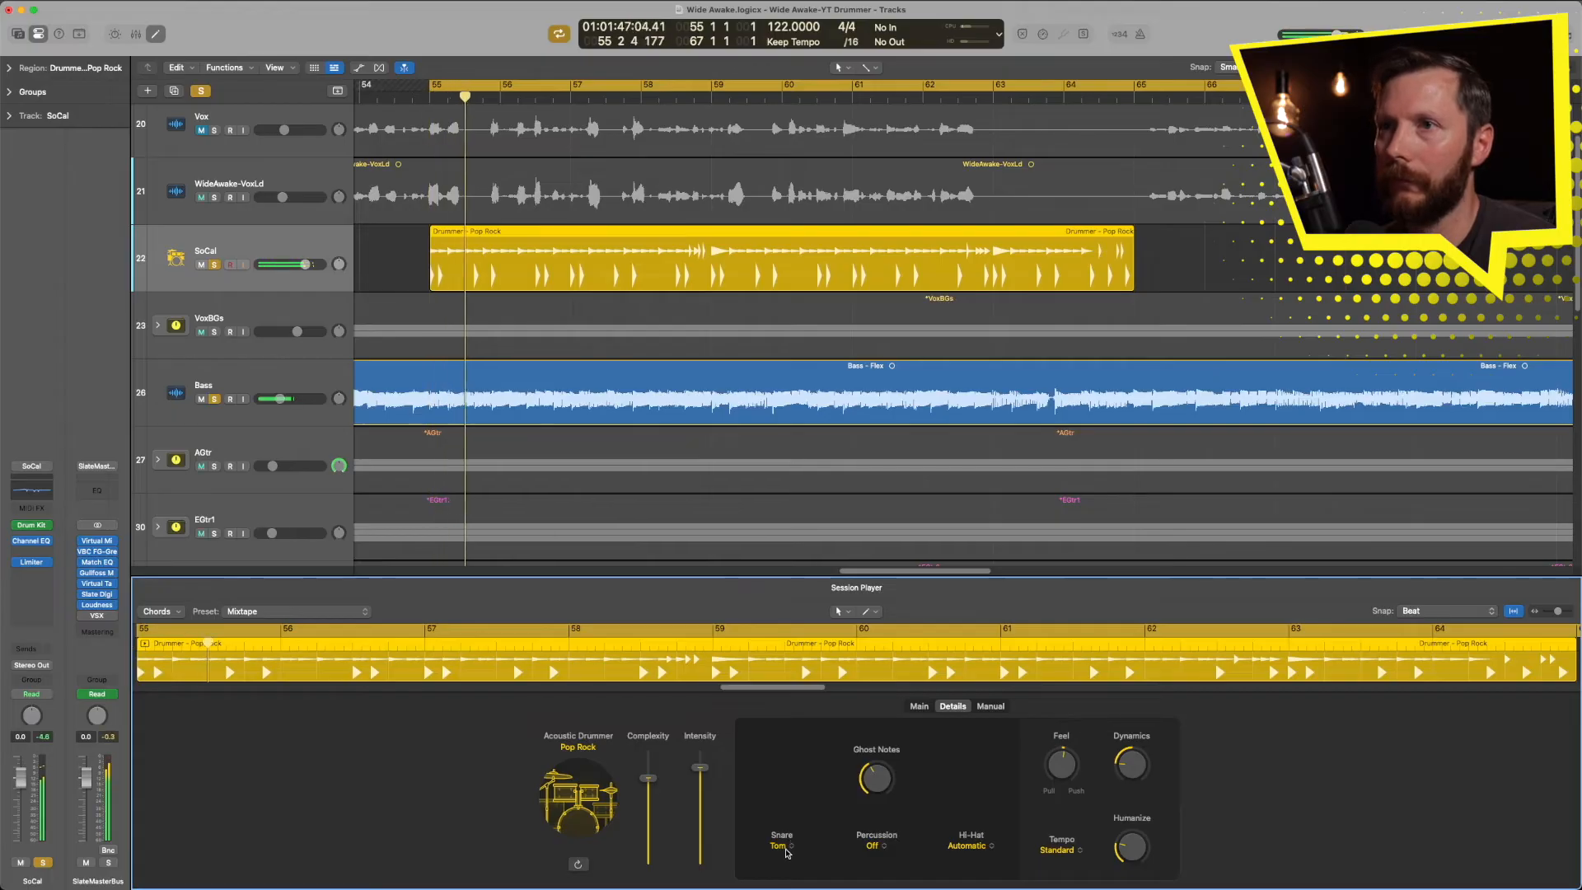
{"action": "left_click", "coordinate": [787, 849]}
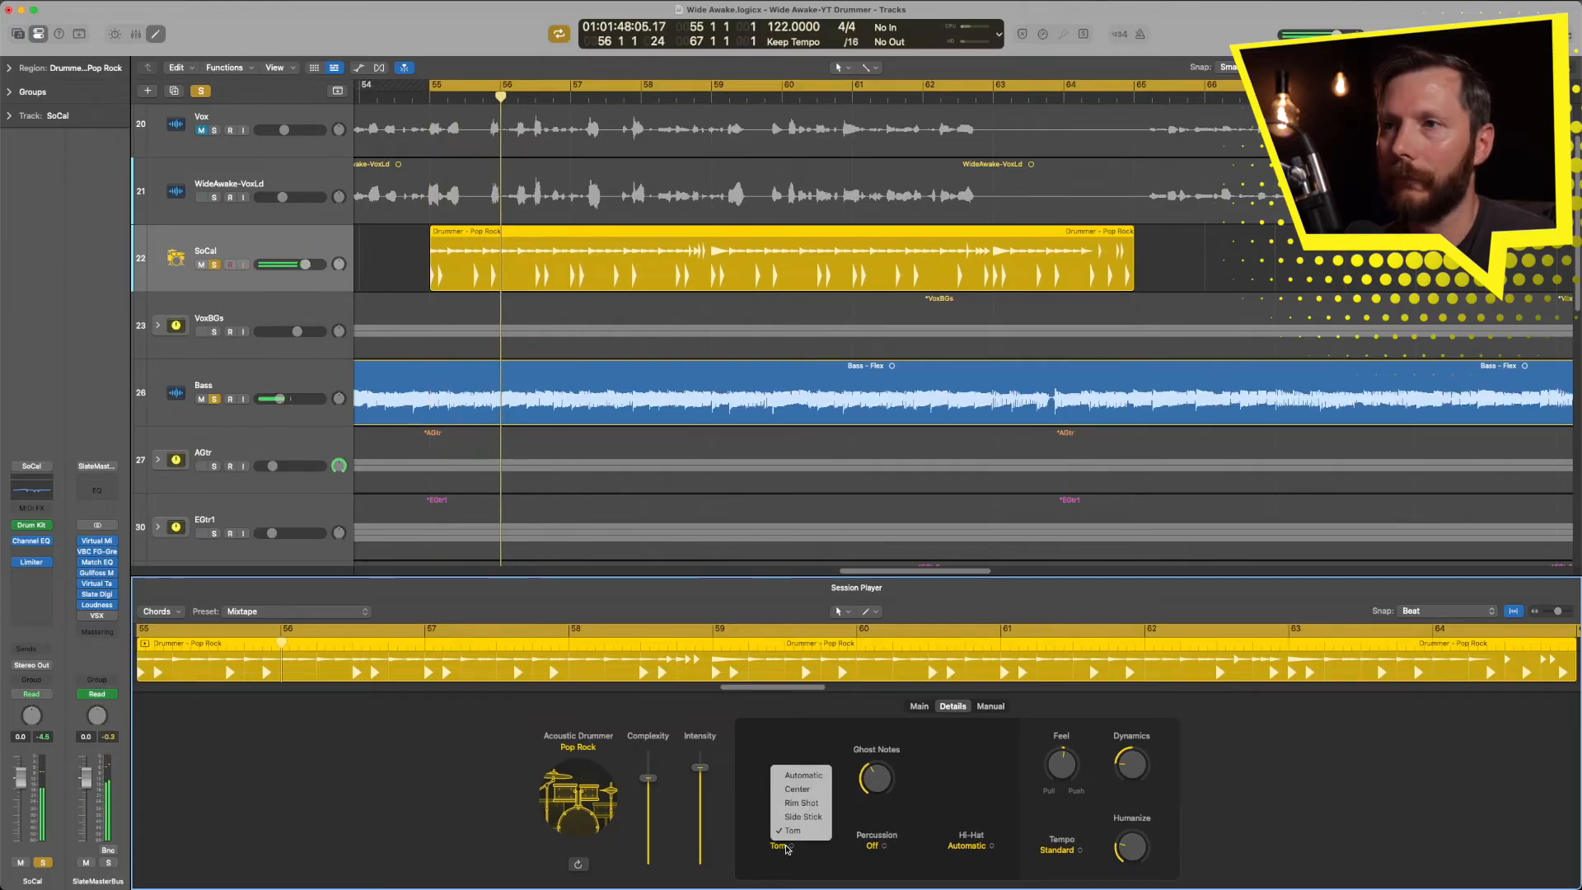
{"action": "left_click", "coordinate": [811, 792]}
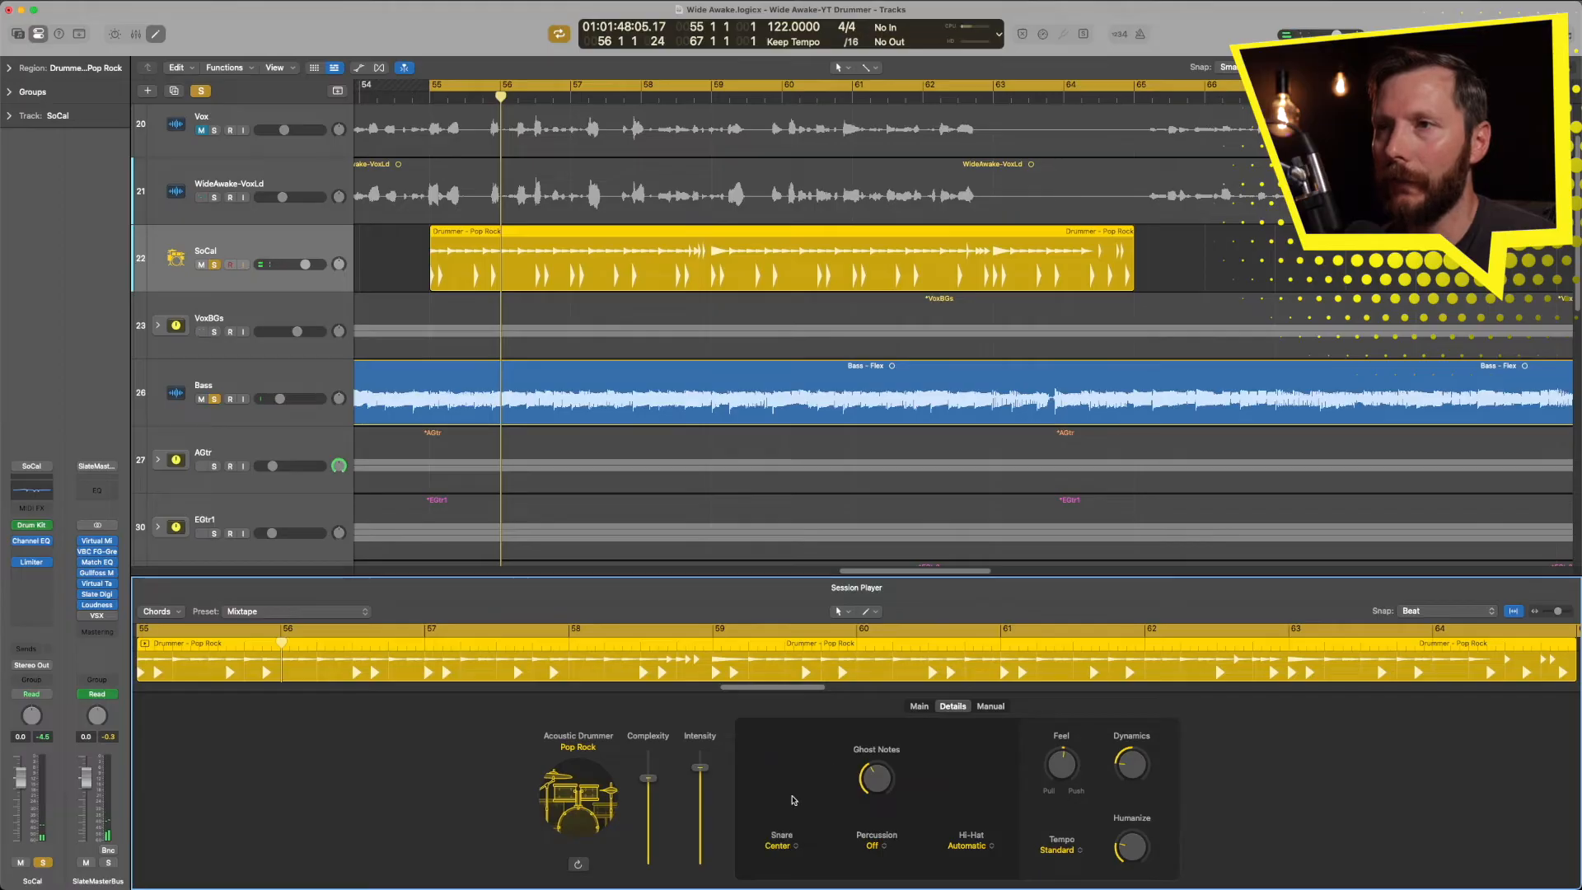
Audition Tambourine 1, 2 and 3 as the drummer's percussion during playback, and choose Tambourine 2
{"action": "left_click", "coordinate": [874, 849]}
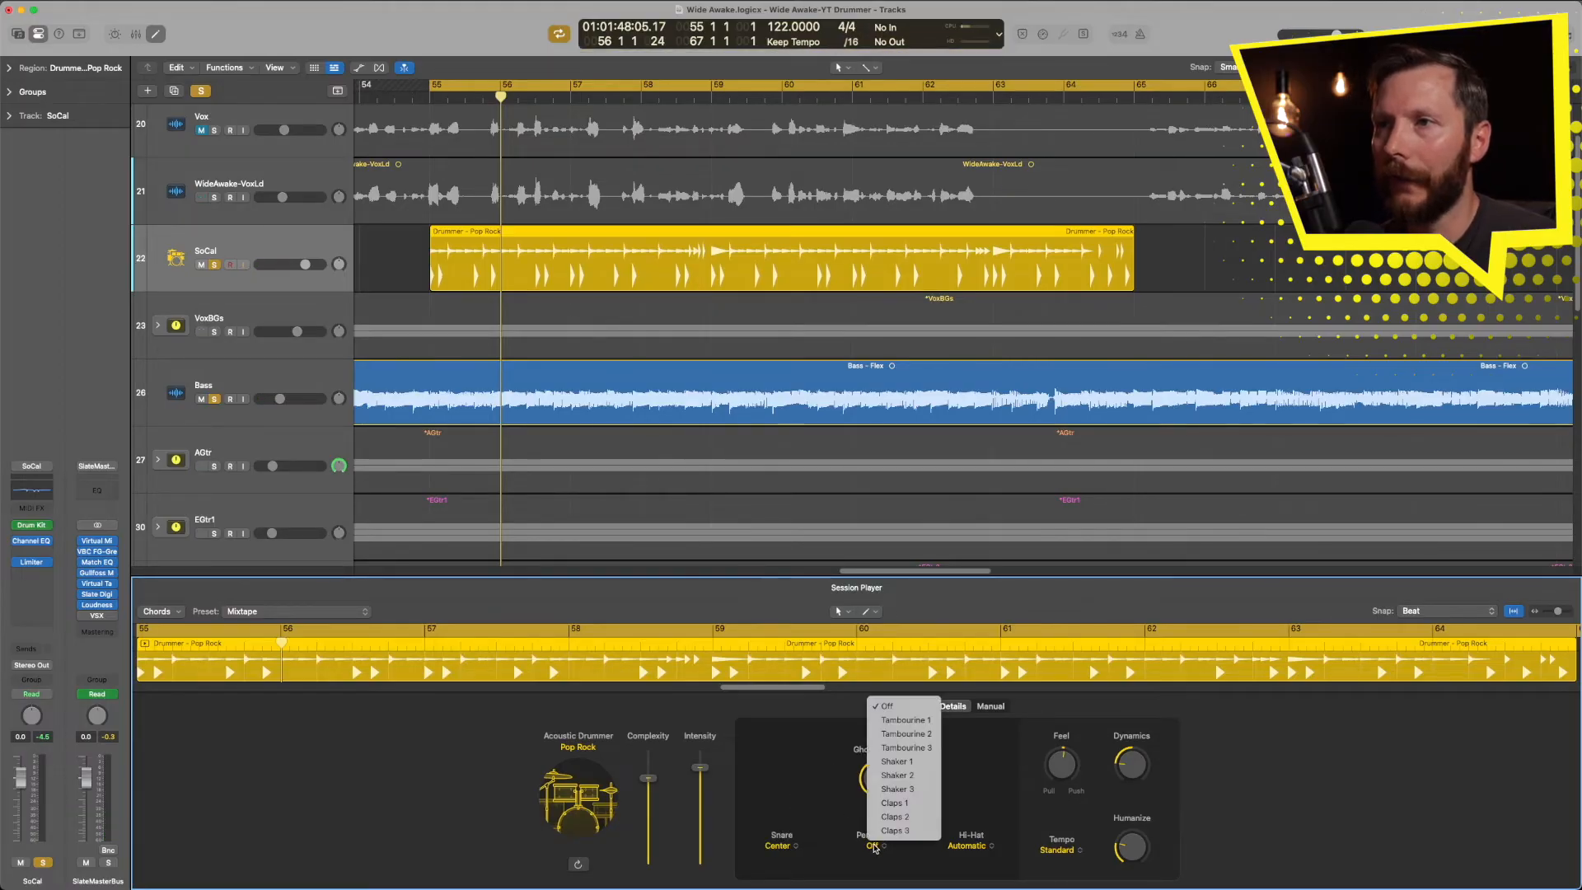
{"action": "left_click", "coordinate": [905, 719]}
{"action": "key", "text": "space"}
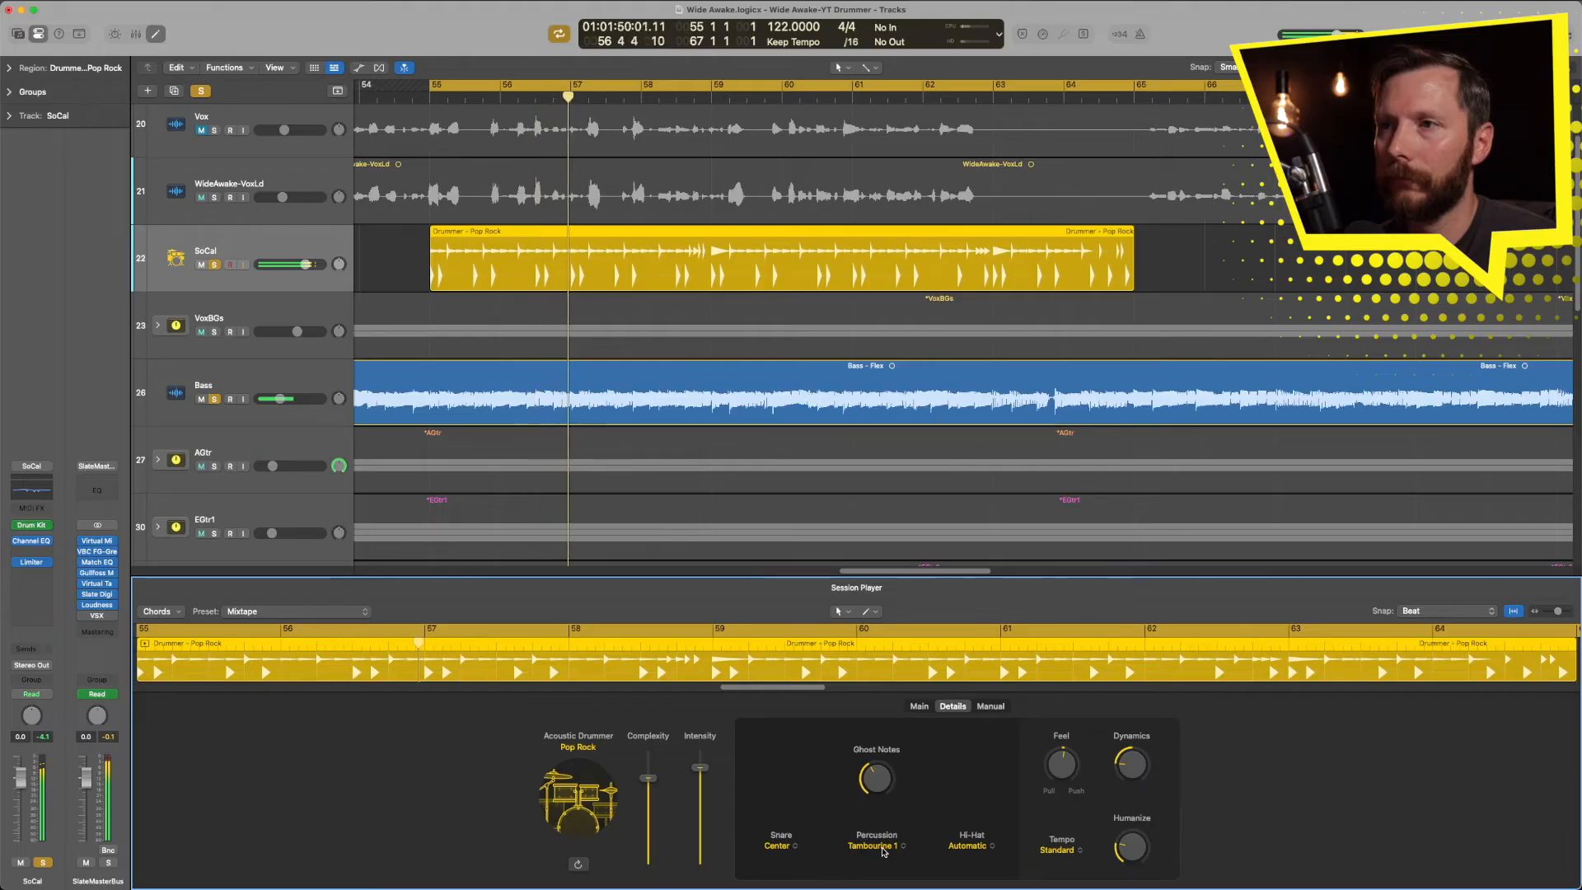
{"action": "left_click", "coordinate": [884, 849]}
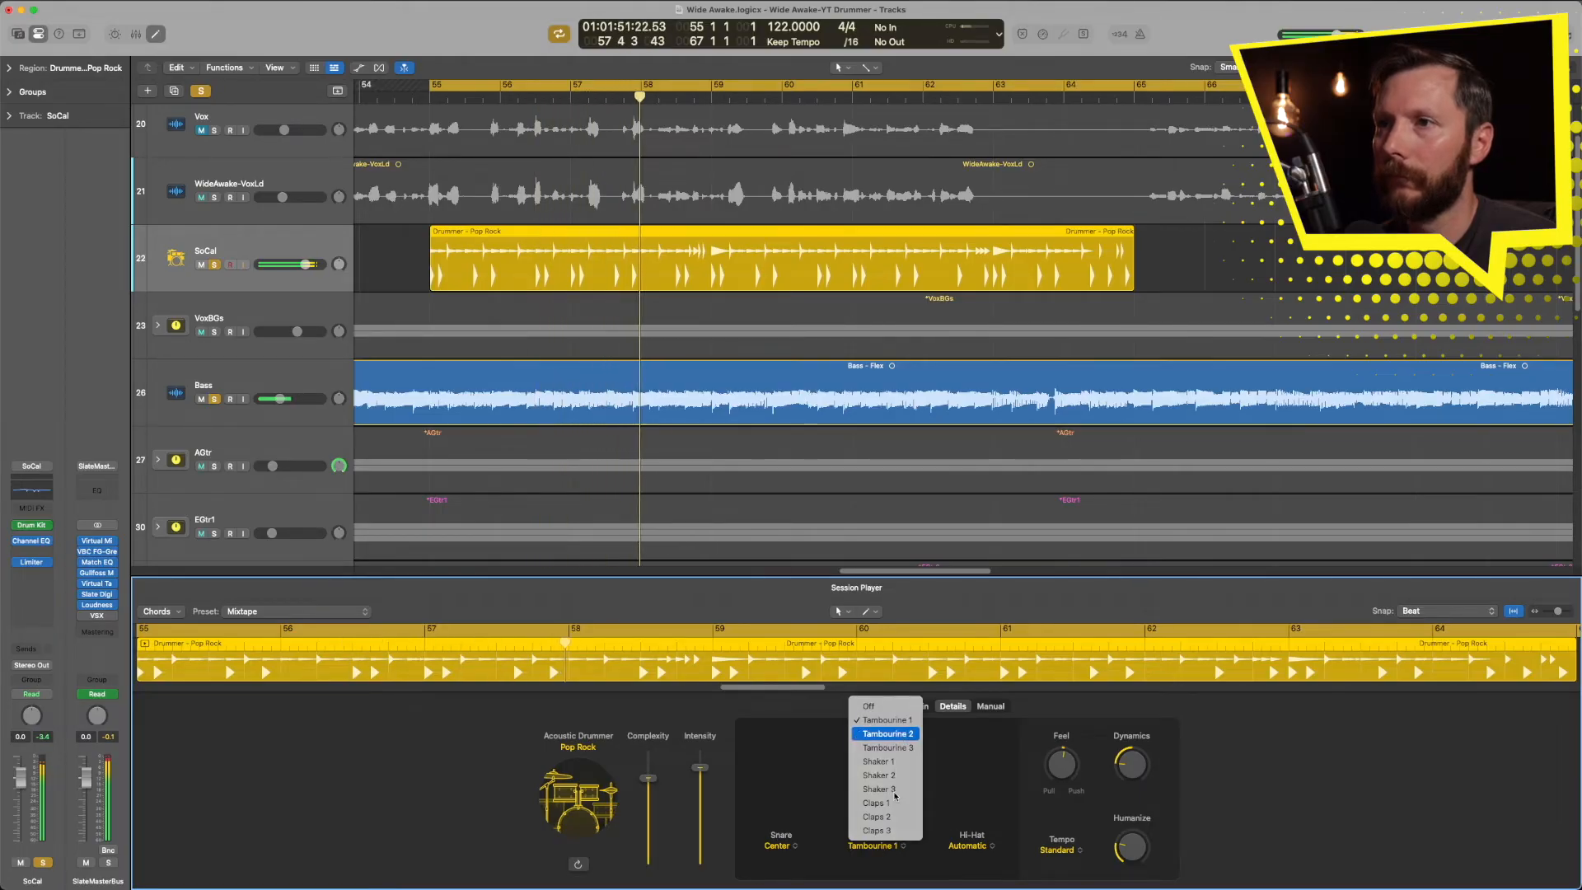
{"action": "left_click", "coordinate": [887, 733]}
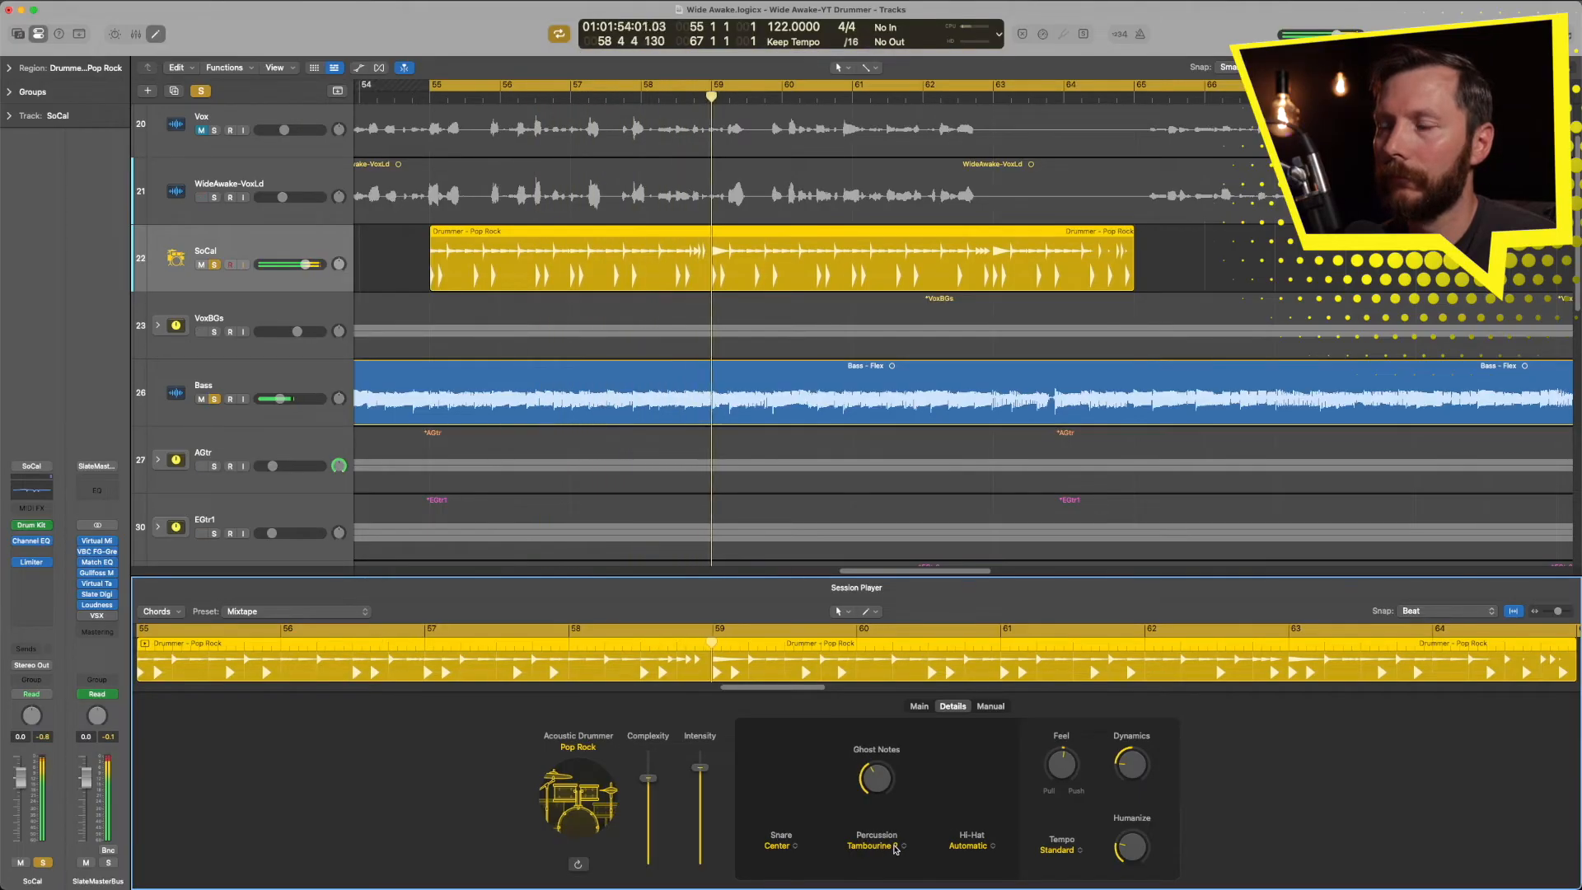
{"action": "left_click", "coordinate": [896, 849]}
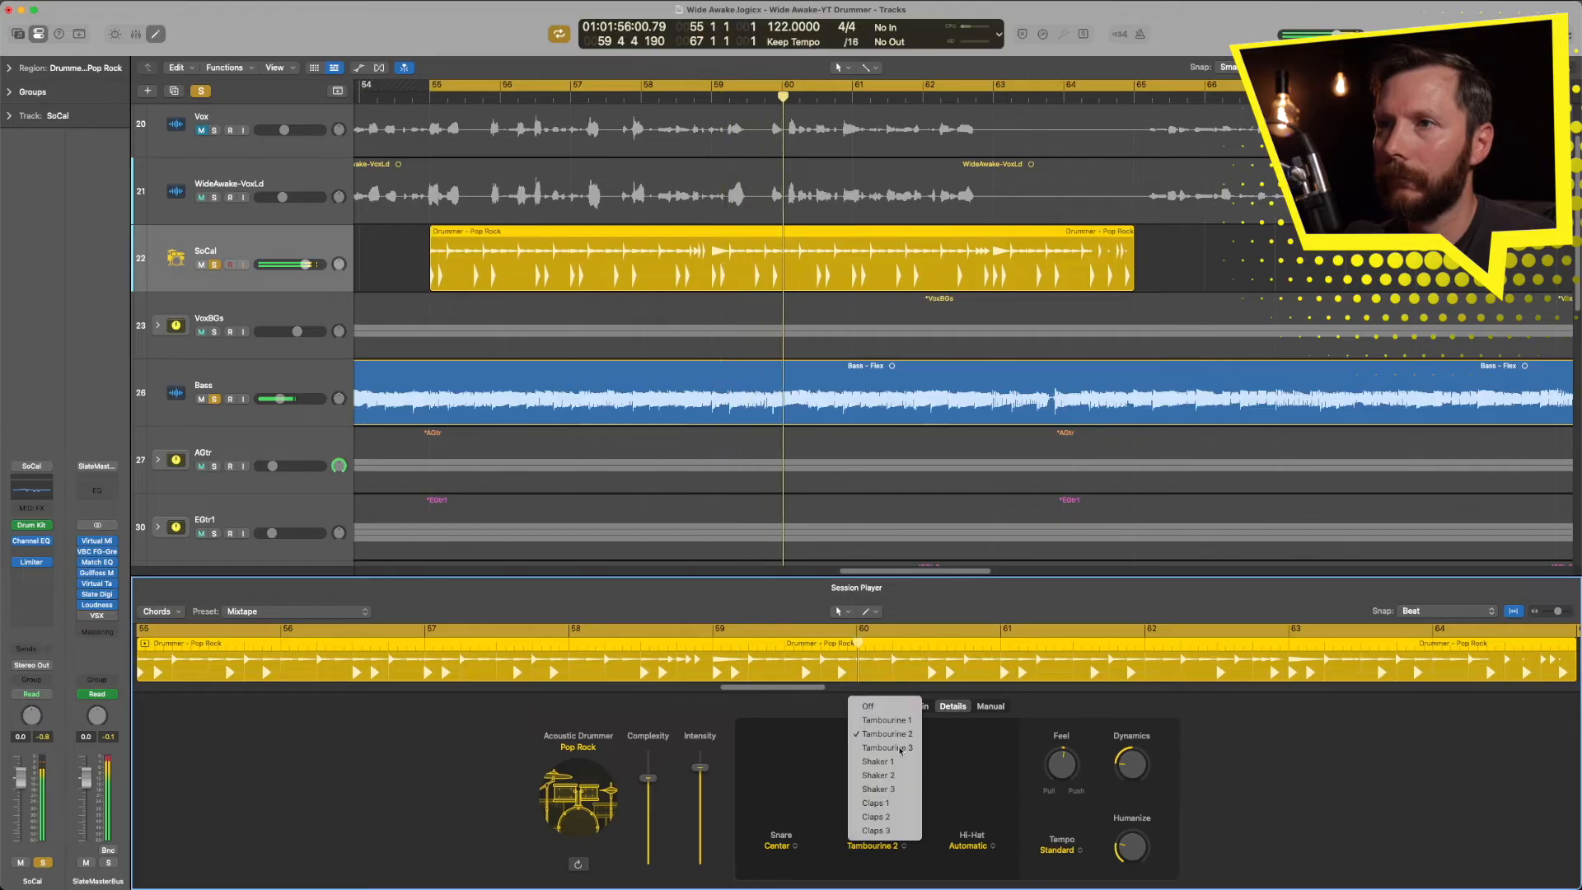
{"action": "left_click", "coordinate": [889, 748]}
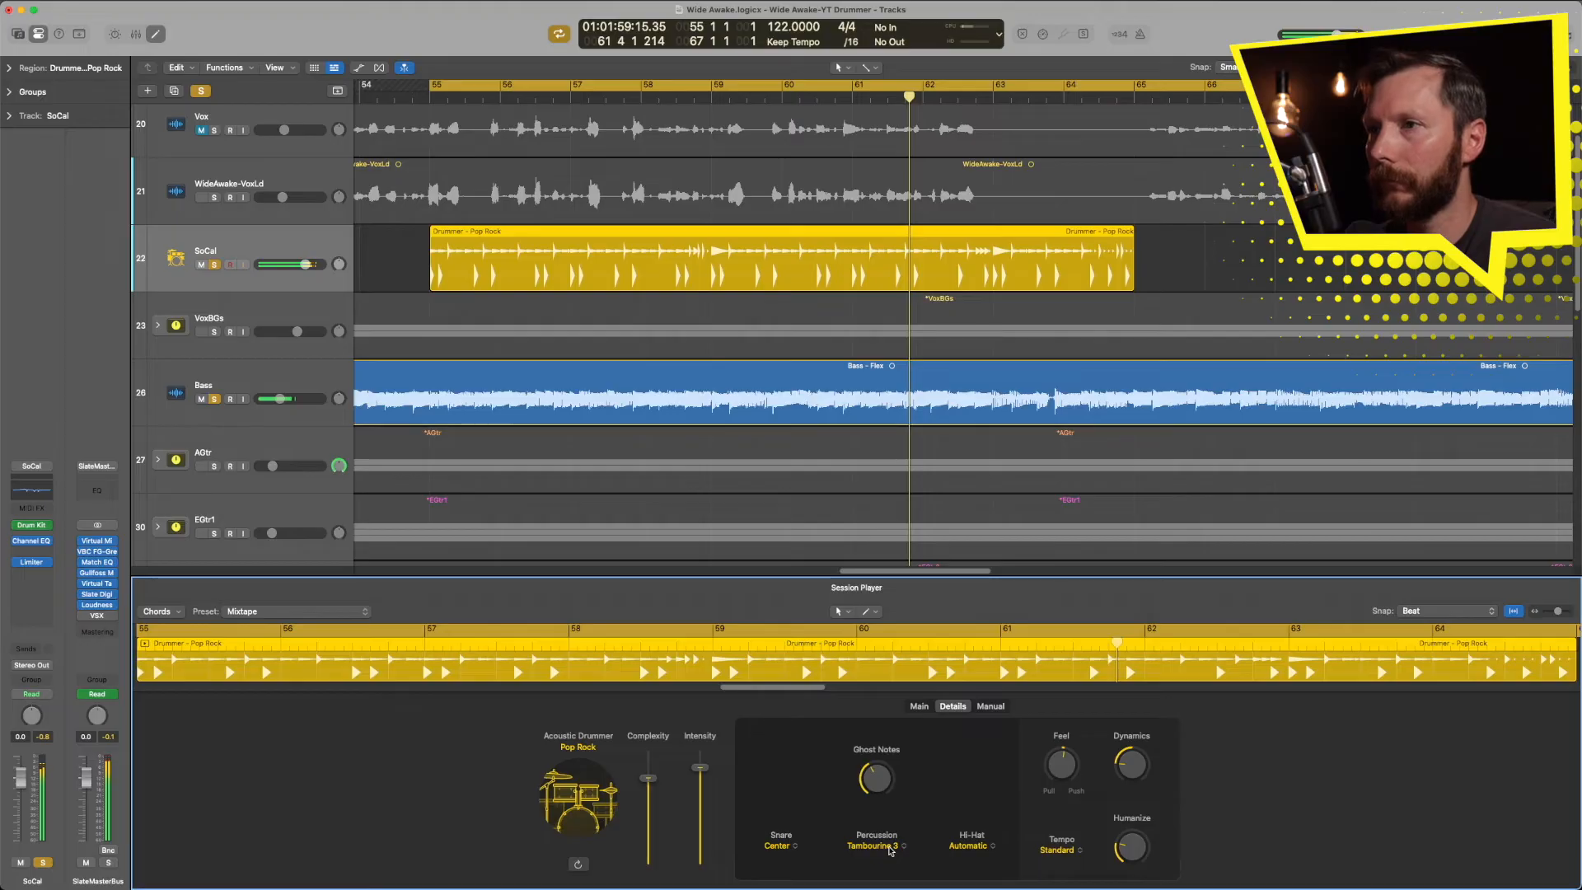
{"action": "left_click", "coordinate": [891, 849]}
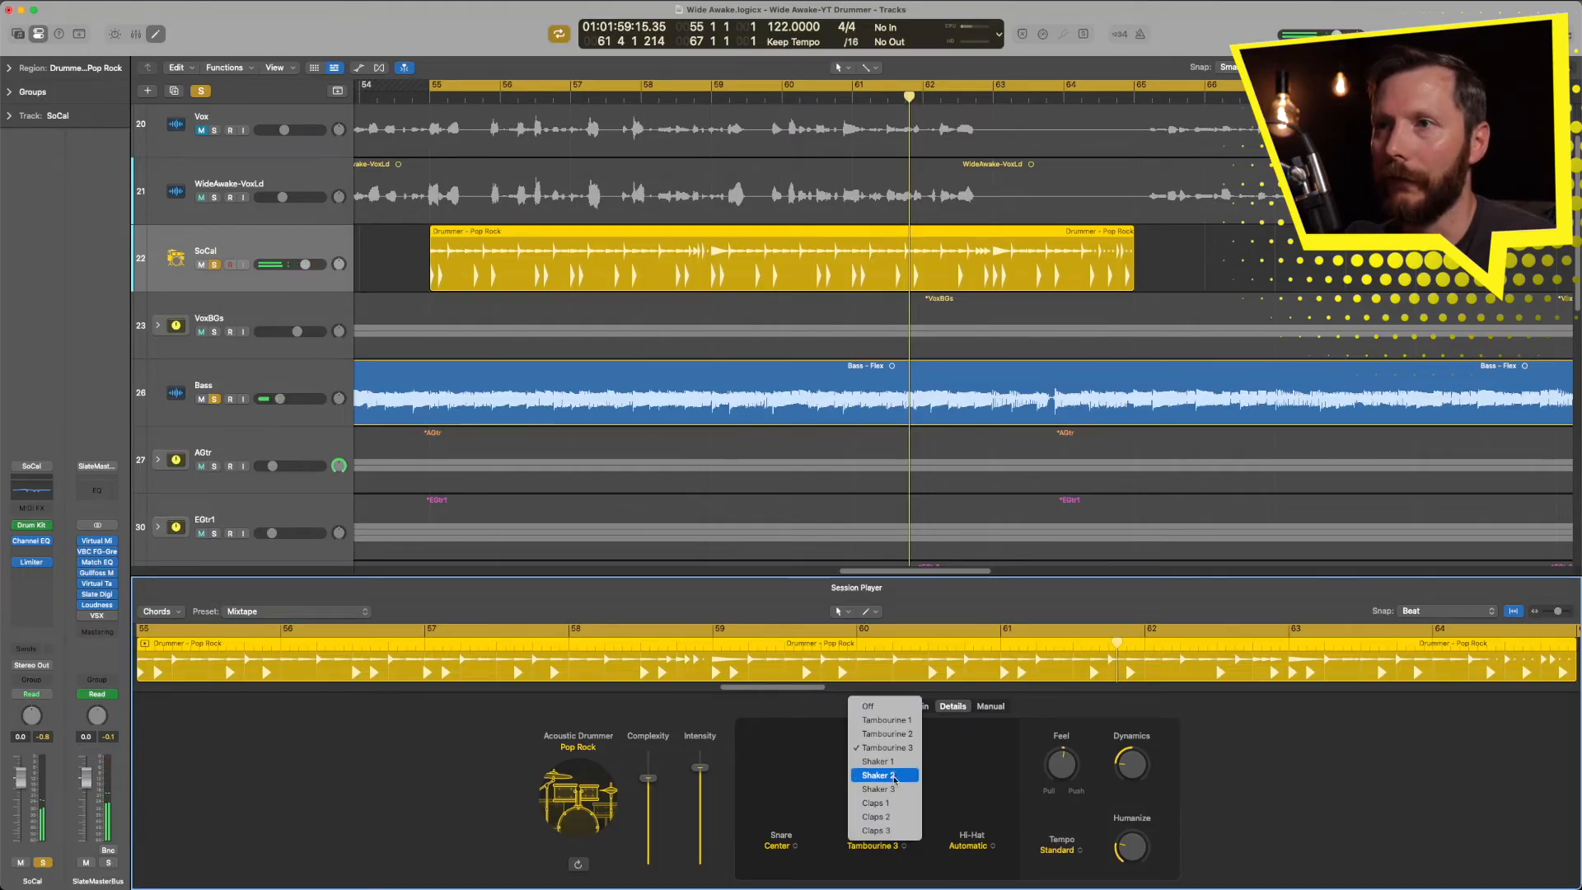
{"action": "left_click", "coordinate": [886, 737]}
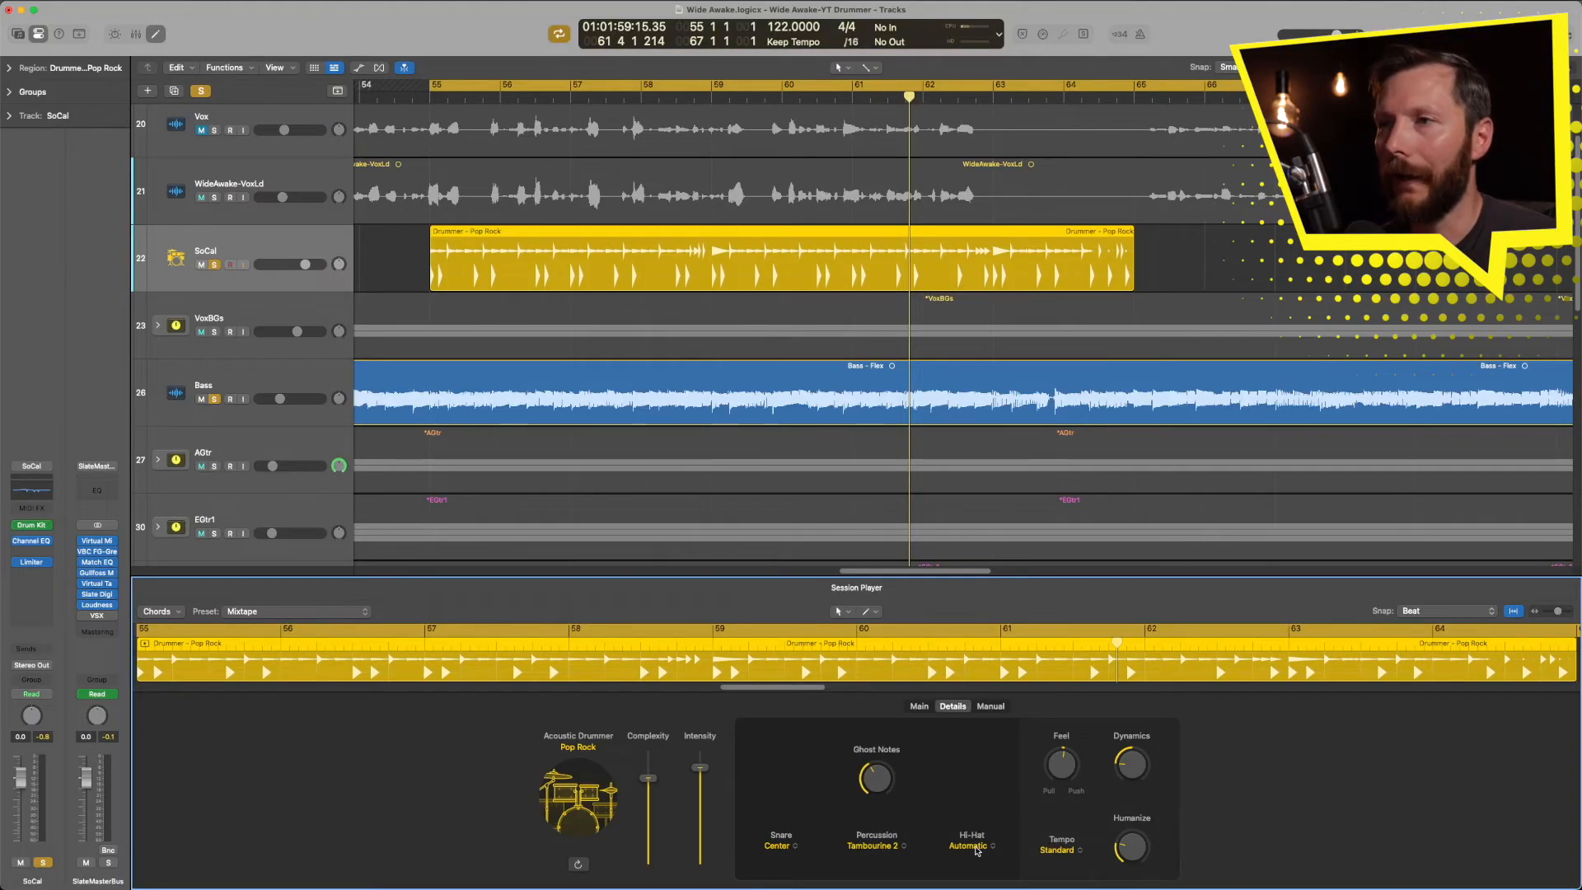
Audition the drummer's Wide Open hi-hat during playback, return the hi-hat to Automatic, and listen again
{"action": "left_click", "coordinate": [969, 847]}
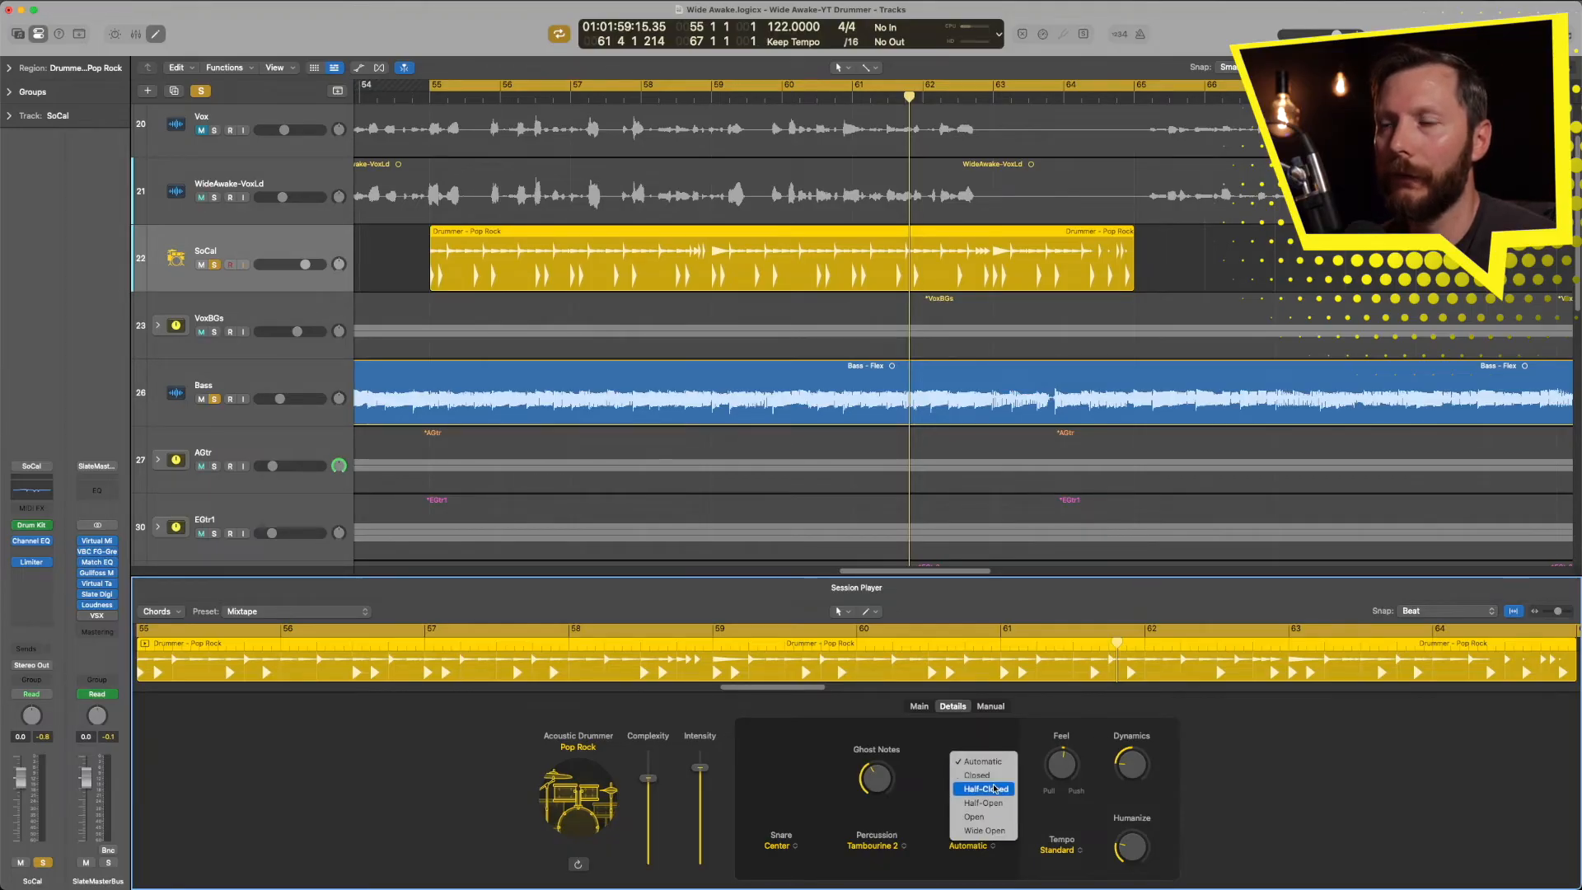
{"action": "left_click", "coordinate": [997, 831]}
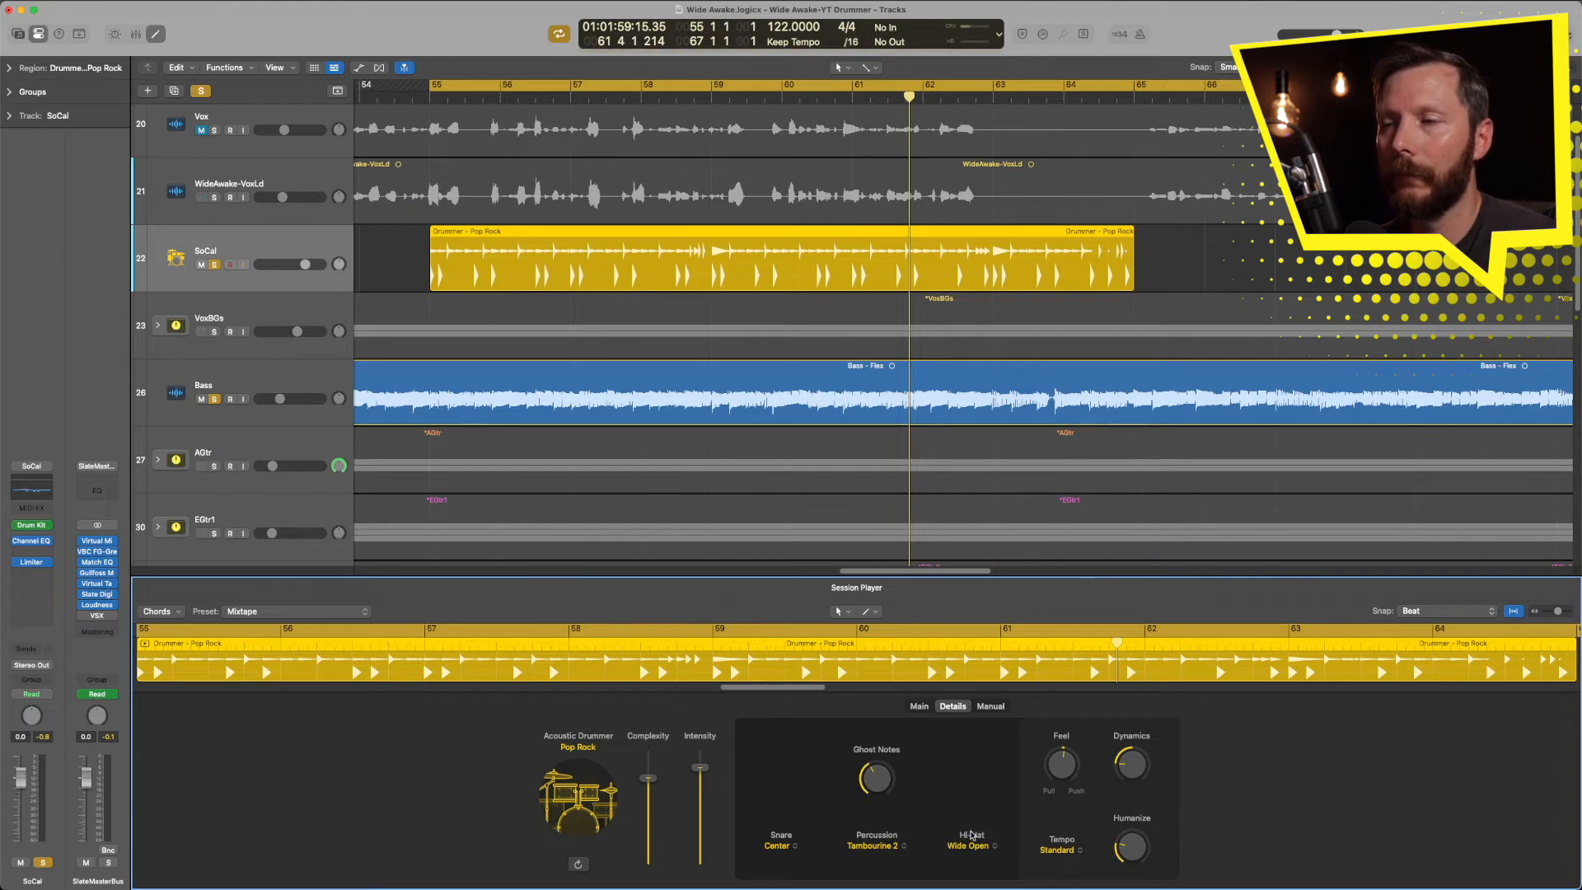
{"action": "key", "text": "space"}
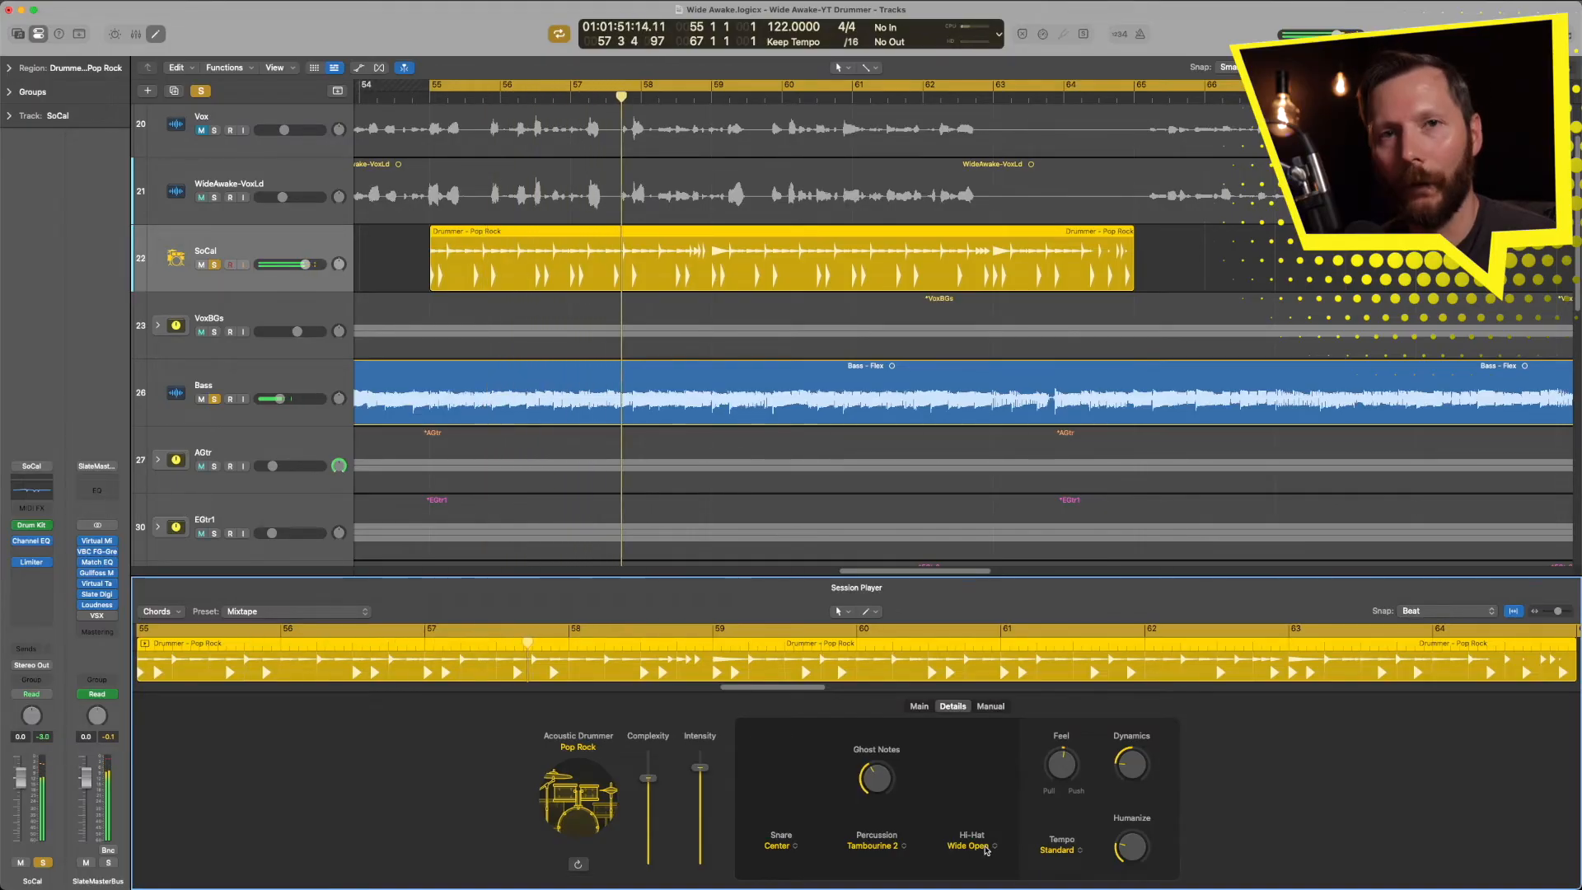
{"action": "left_click", "coordinate": [987, 846]}
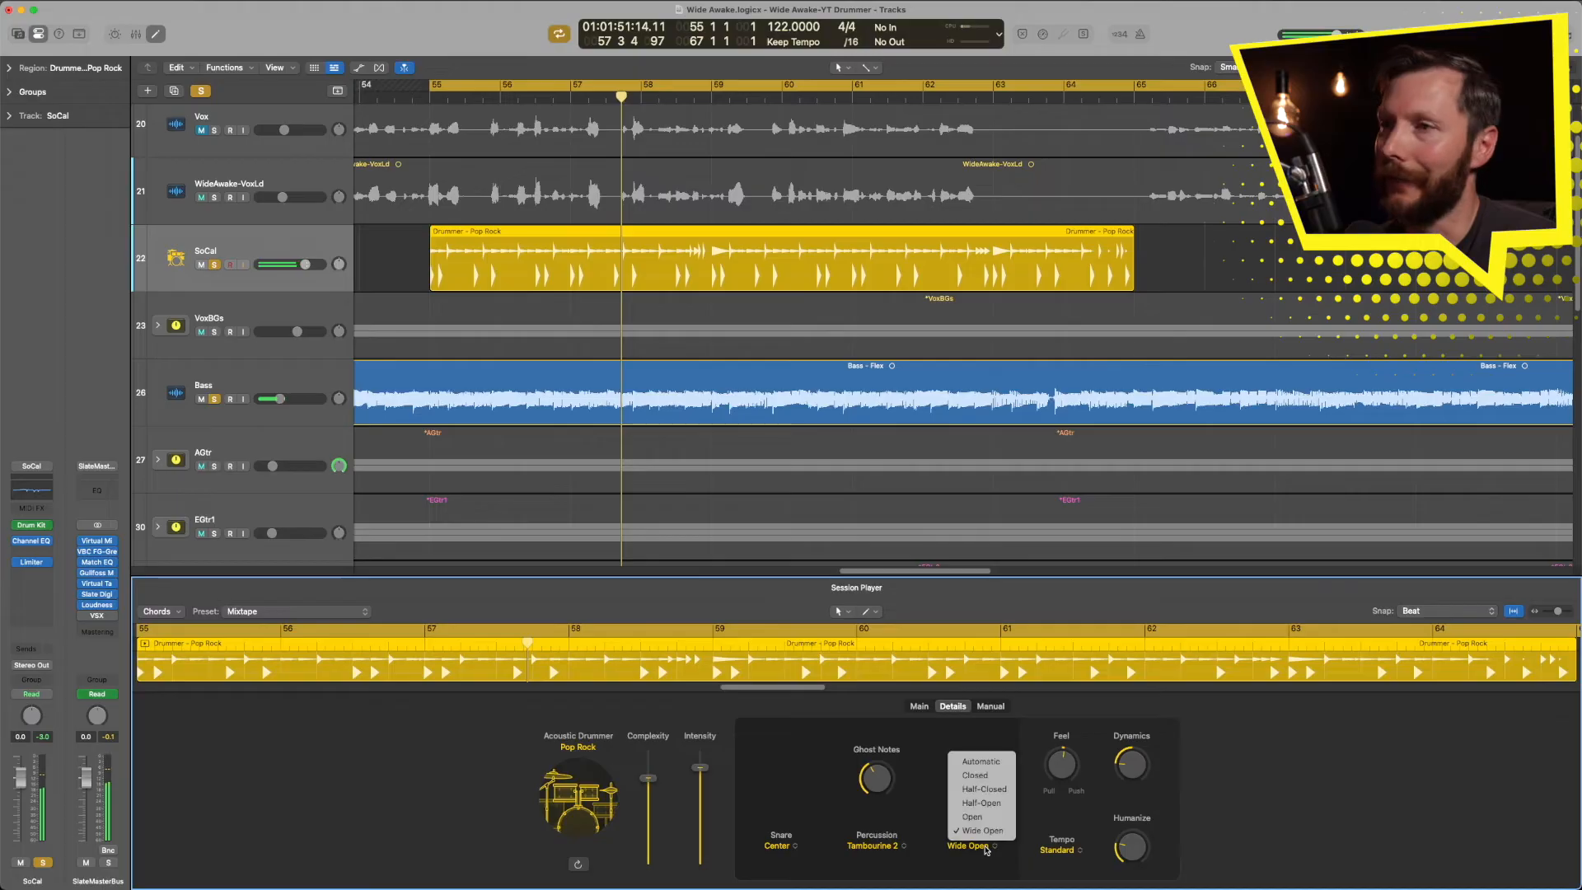
{"action": "left_click", "coordinate": [981, 762]}
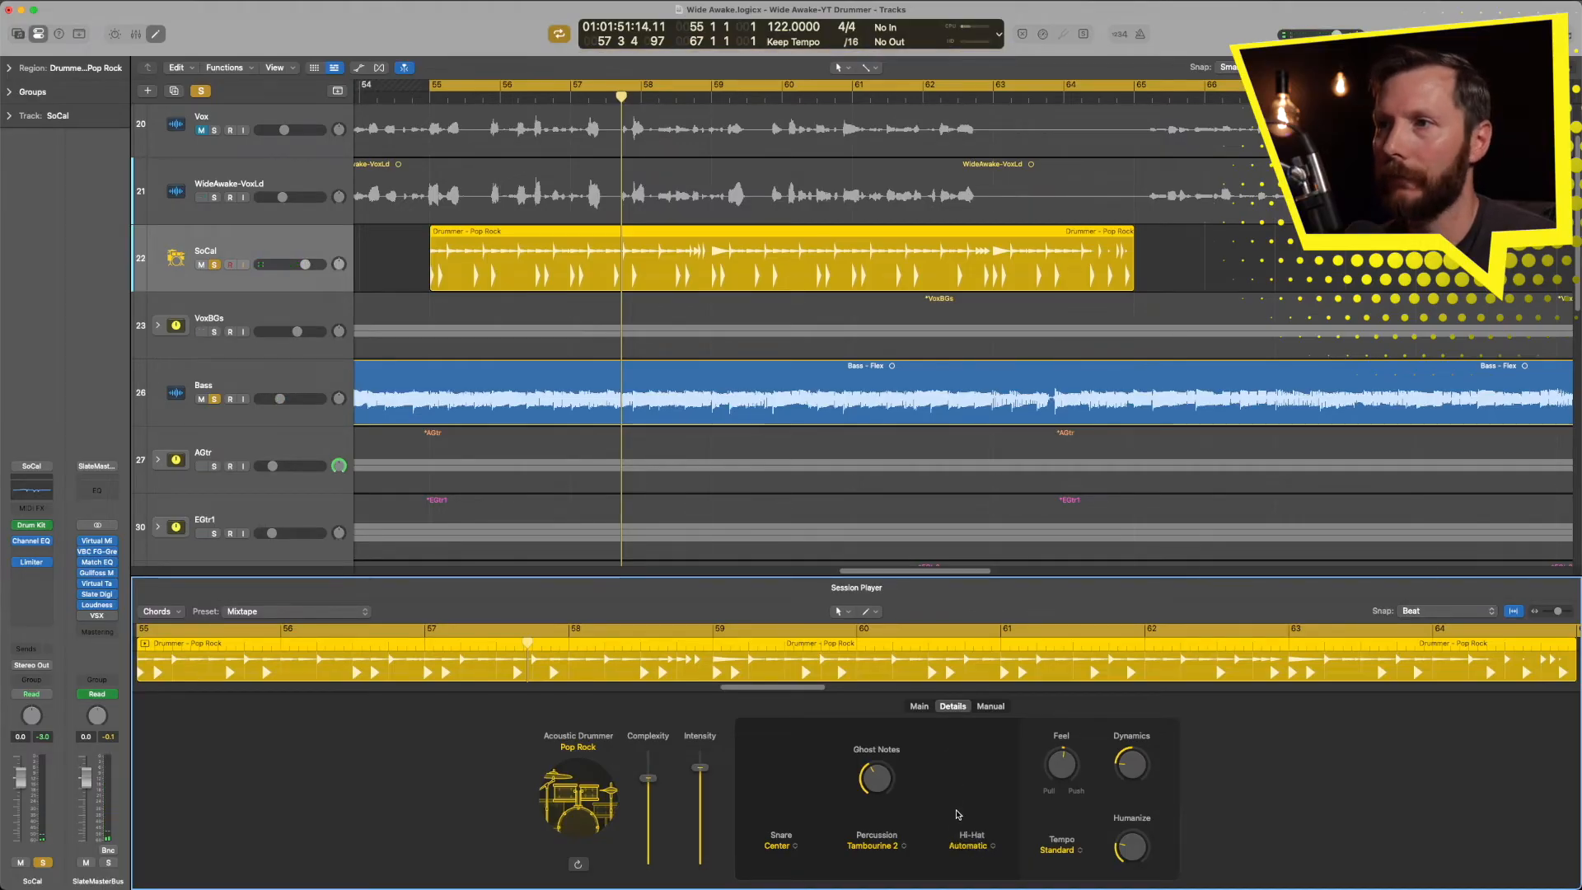
{"action": "key", "text": "space"}
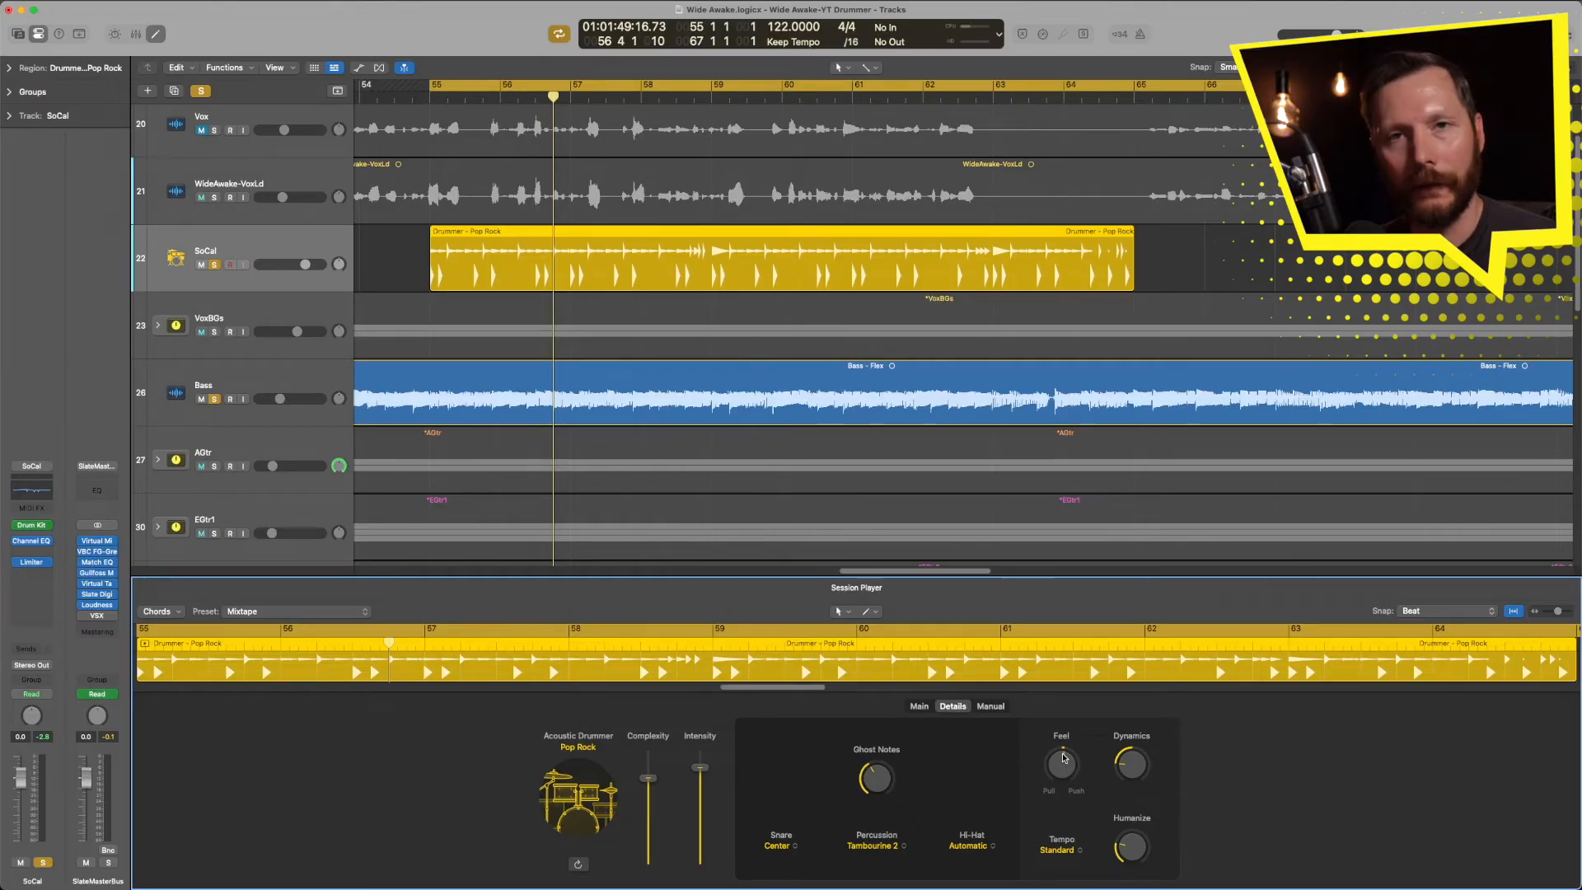
Try the drummer's Feel at the full Pull and full Push extremes, and return it to the center
{"action": "mouse_move", "coordinate": [1064, 758]}
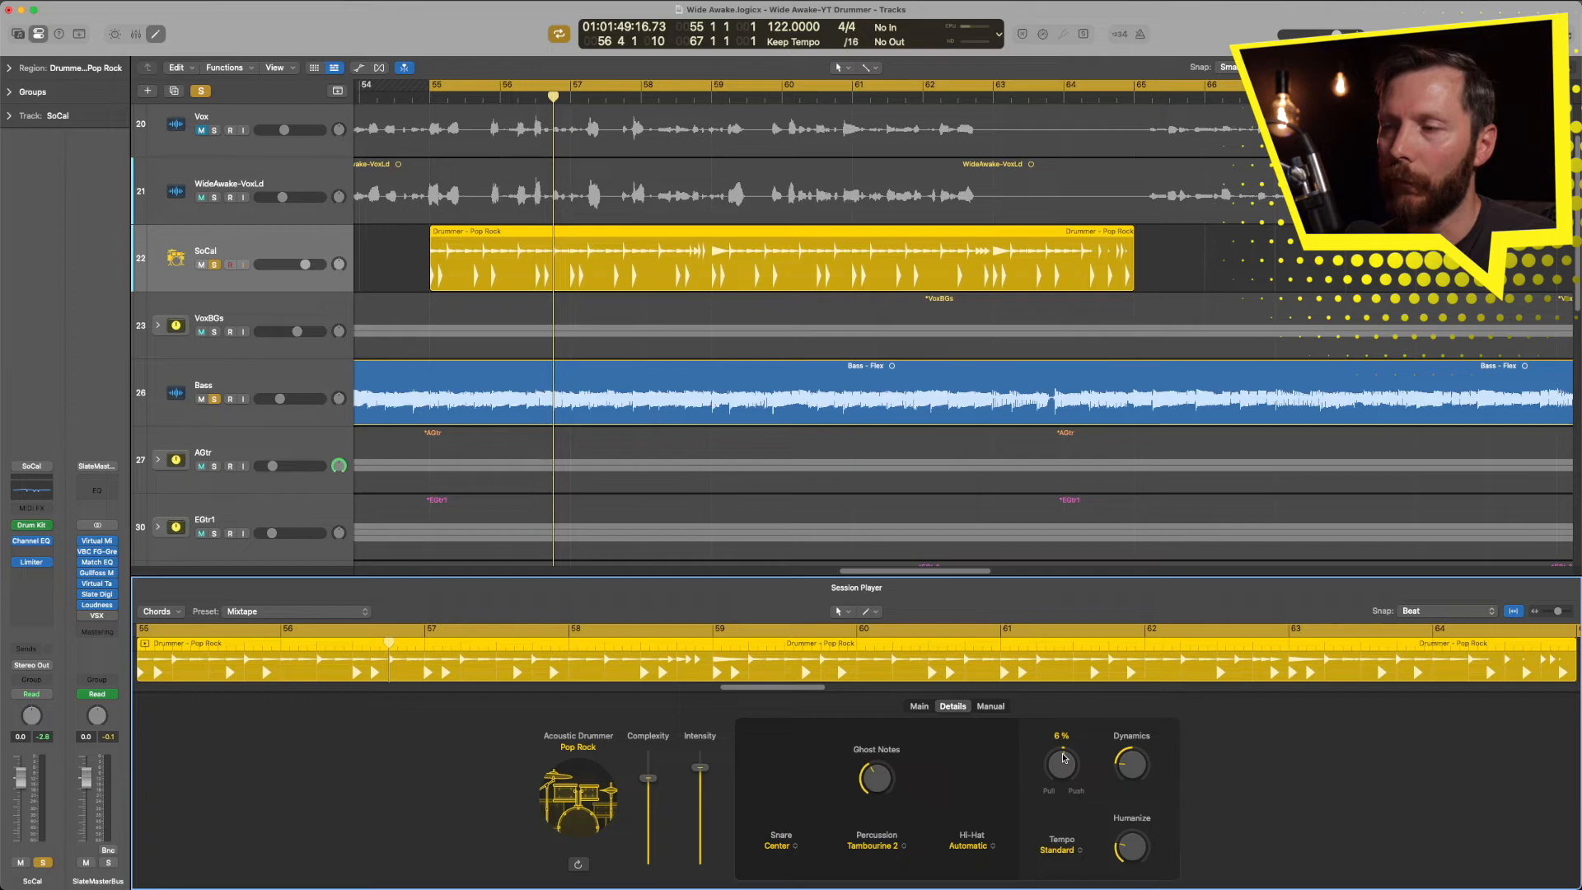
{"action": "left_click_drag", "start_coordinate": [1063, 758], "coordinate": [1055, 804]}
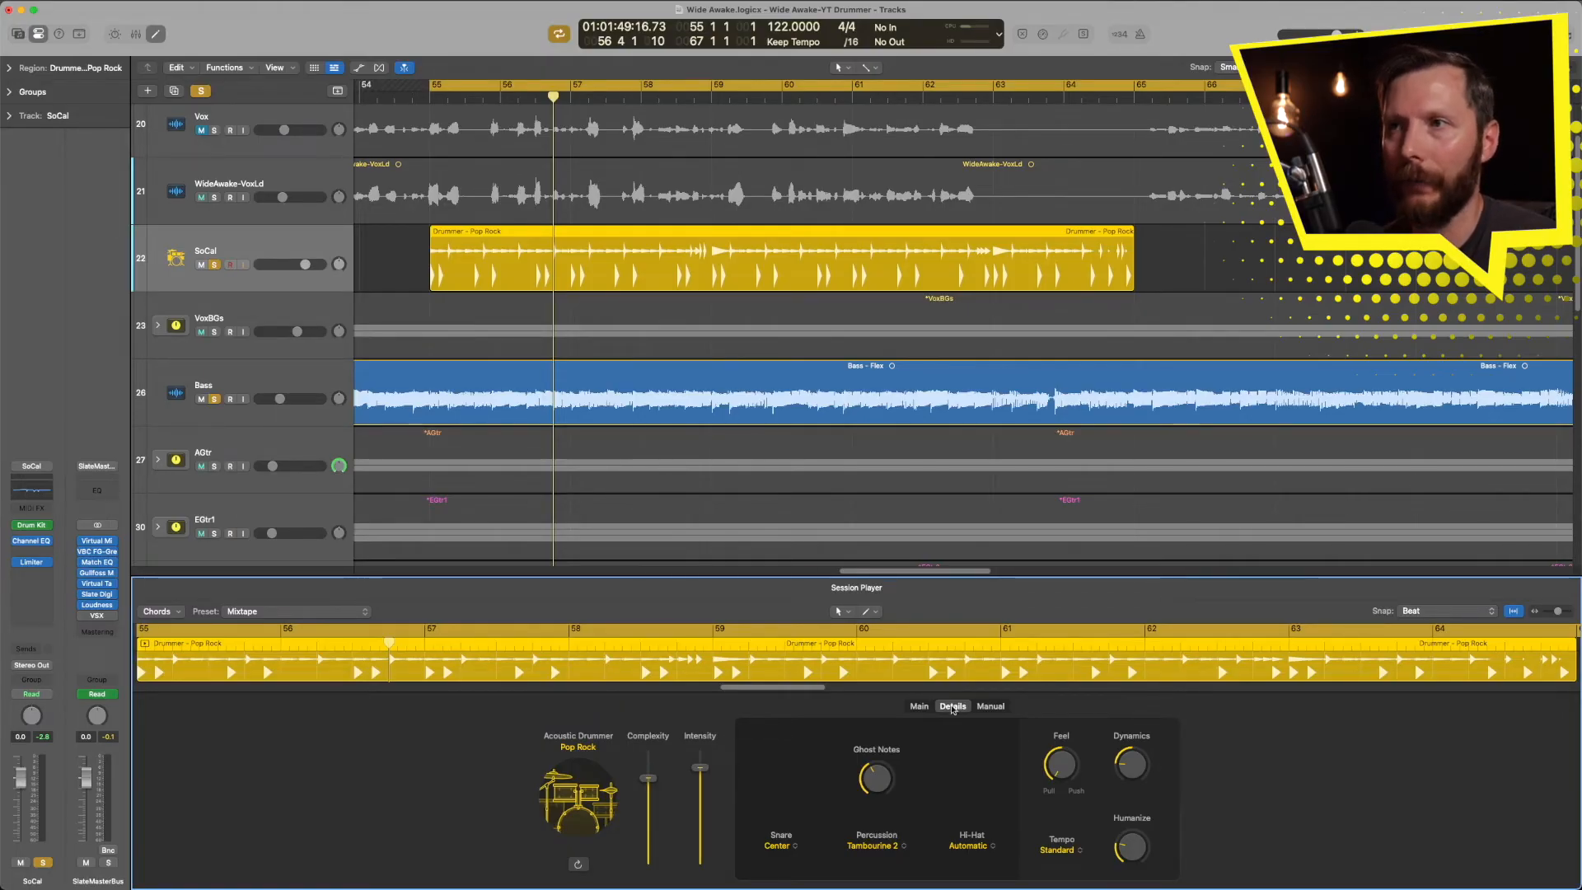
{"action": "left_click_drag", "start_coordinate": [1068, 766], "coordinate": [1063, 563]}
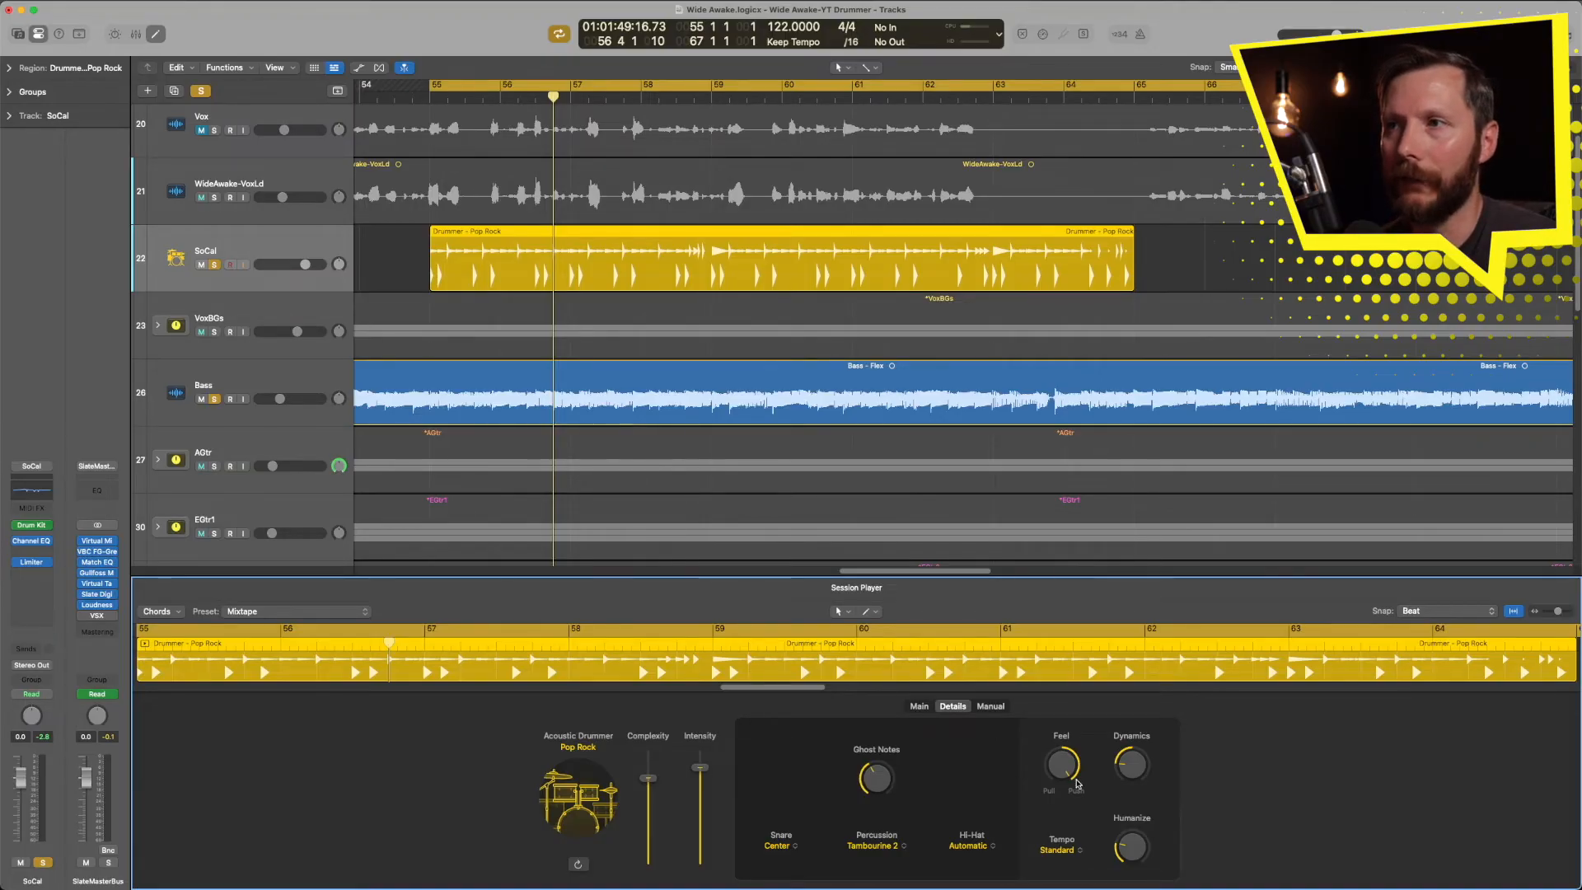
{"action": "left_click_drag", "start_coordinate": [1063, 761], "coordinate": [1056, 849]}
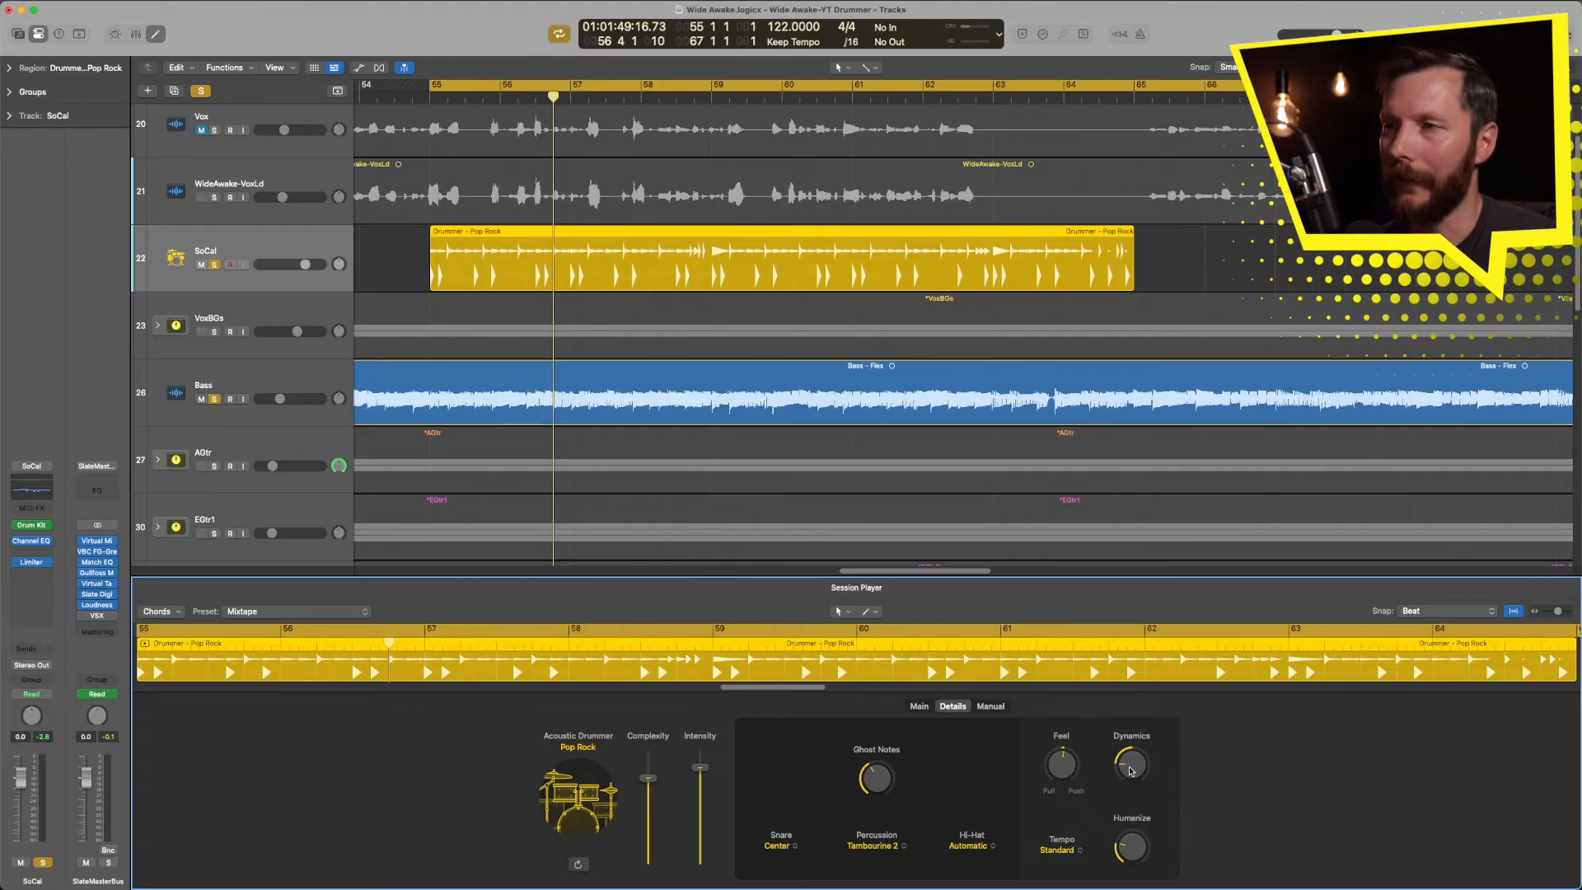
Try the drummer's Dynamics at maximum and minimum, and settle it around the middle of its range
{"action": "left_click_drag", "start_coordinate": [1130, 770], "coordinate": [1152, 766]}
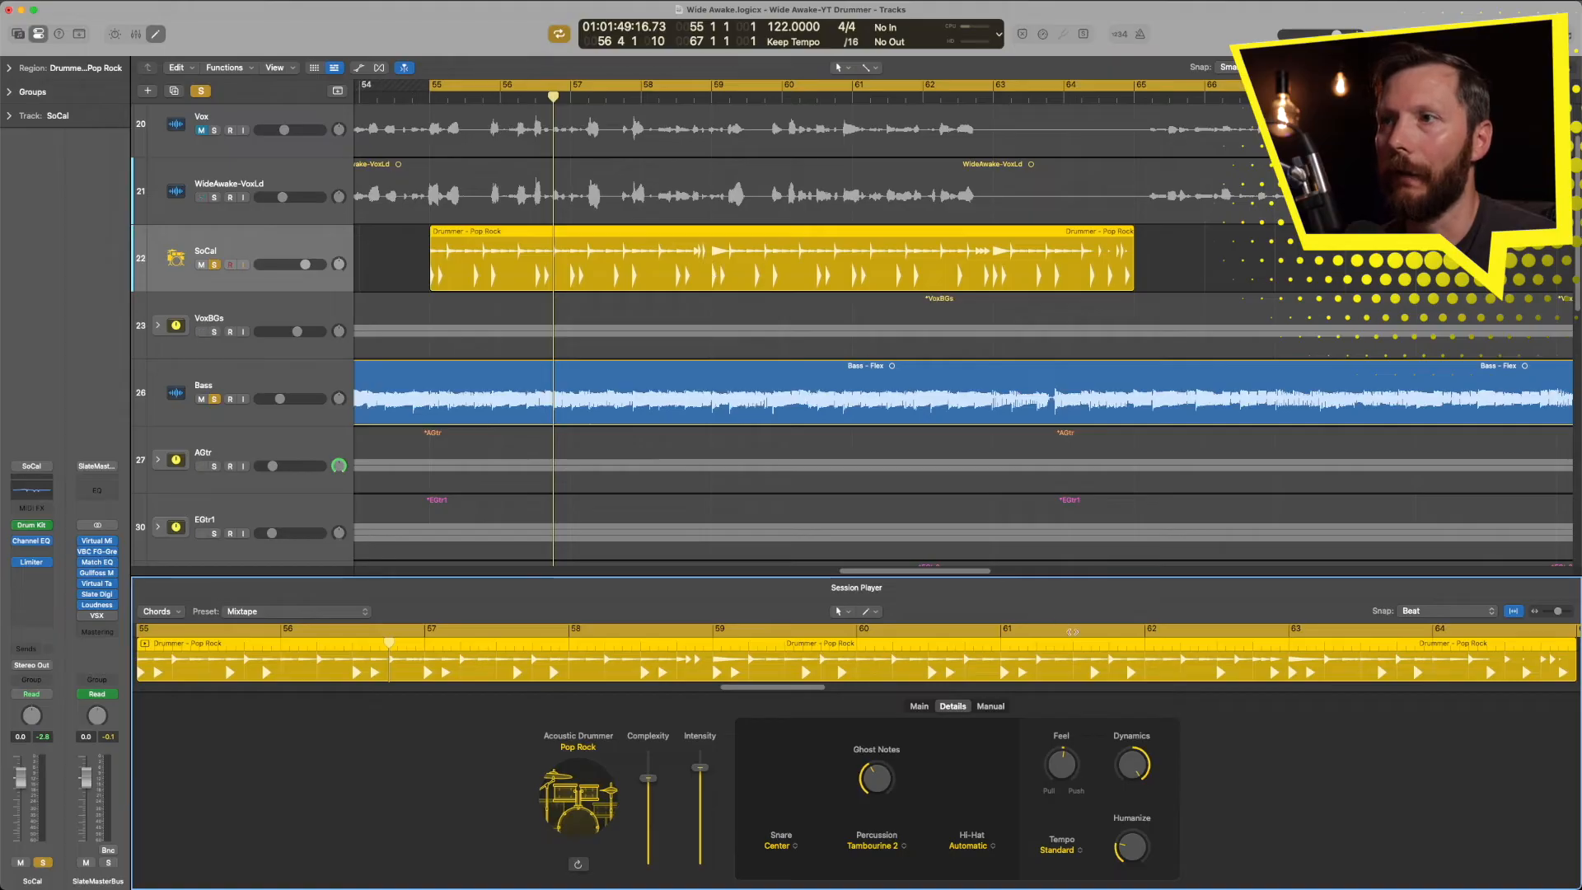
{"action": "left_click_drag", "start_coordinate": [1133, 757], "coordinate": [1132, 809]}
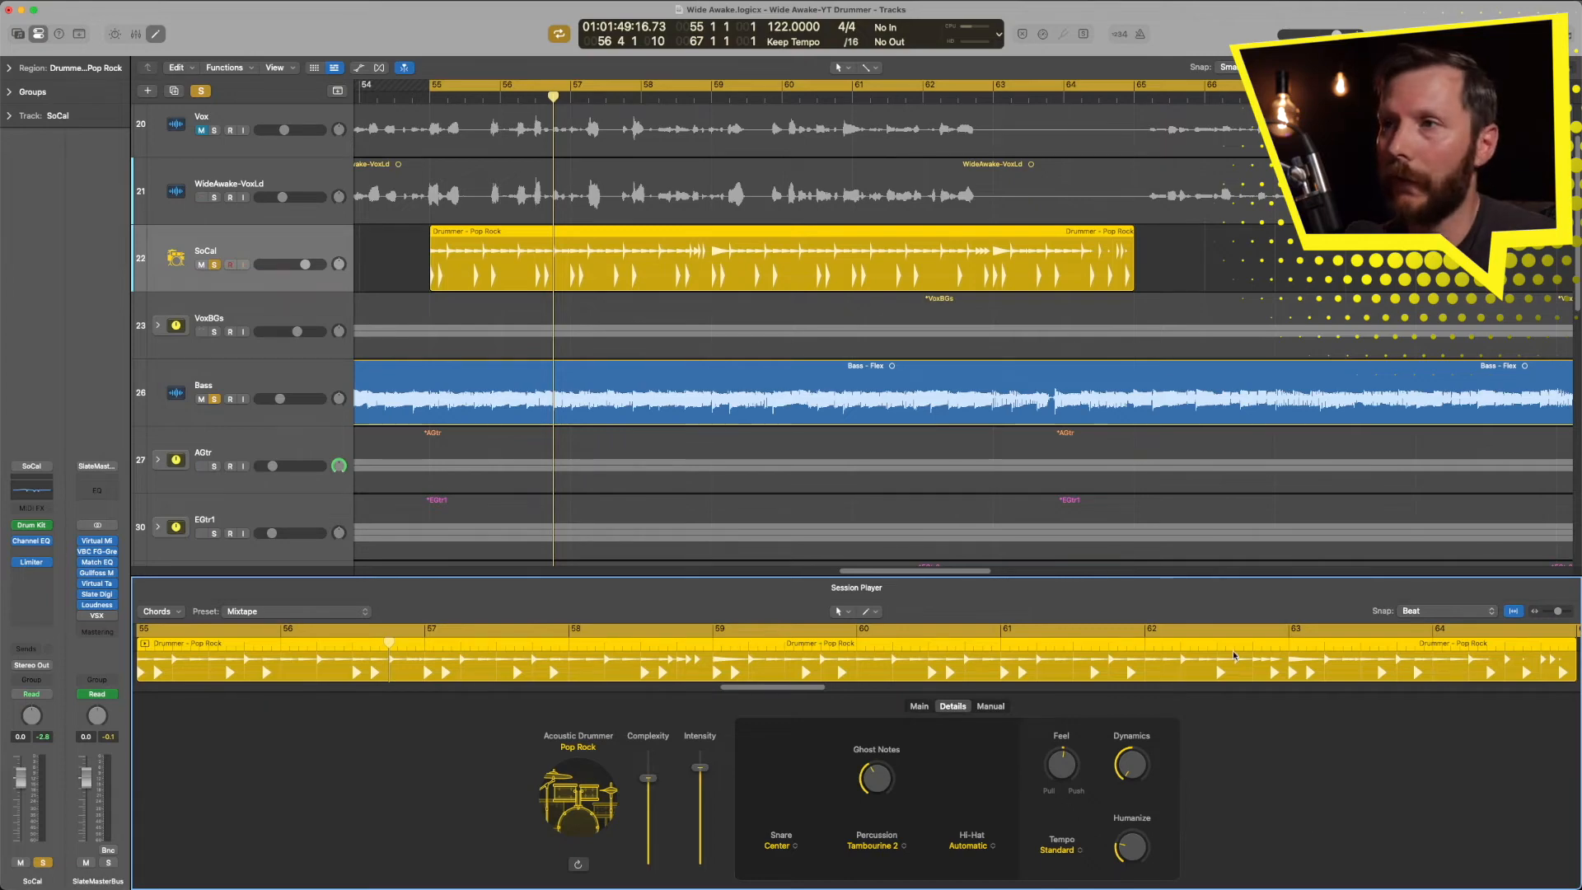
{"action": "left_click_drag", "start_coordinate": [1128, 783], "coordinate": [1120, 669]}
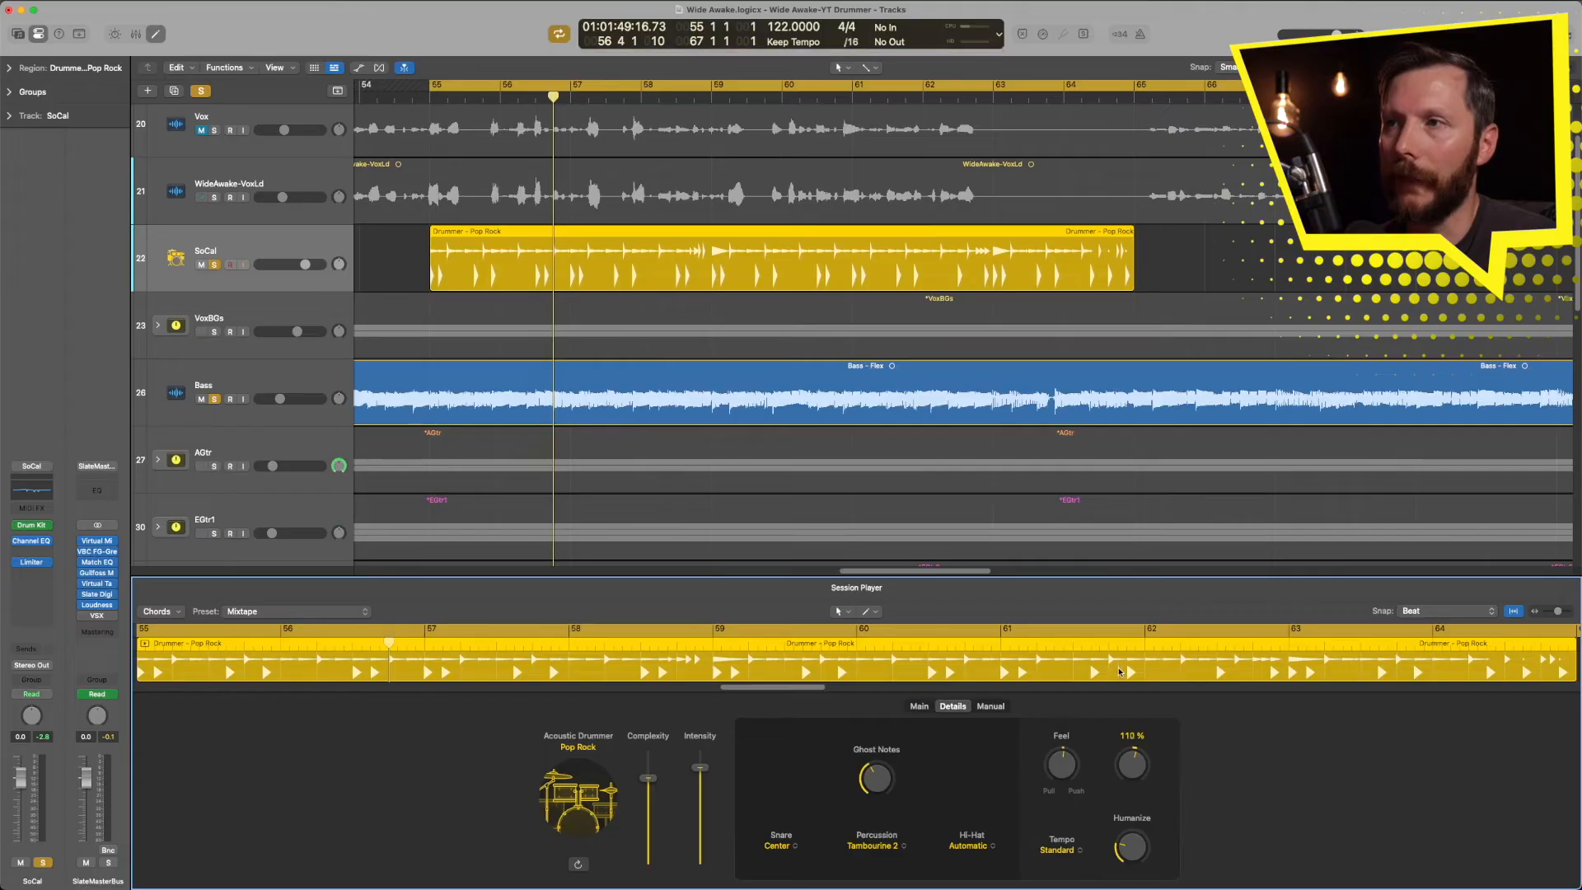
{"action": "left_click_drag", "start_coordinate": [1141, 757], "coordinate": [1144, 770]}
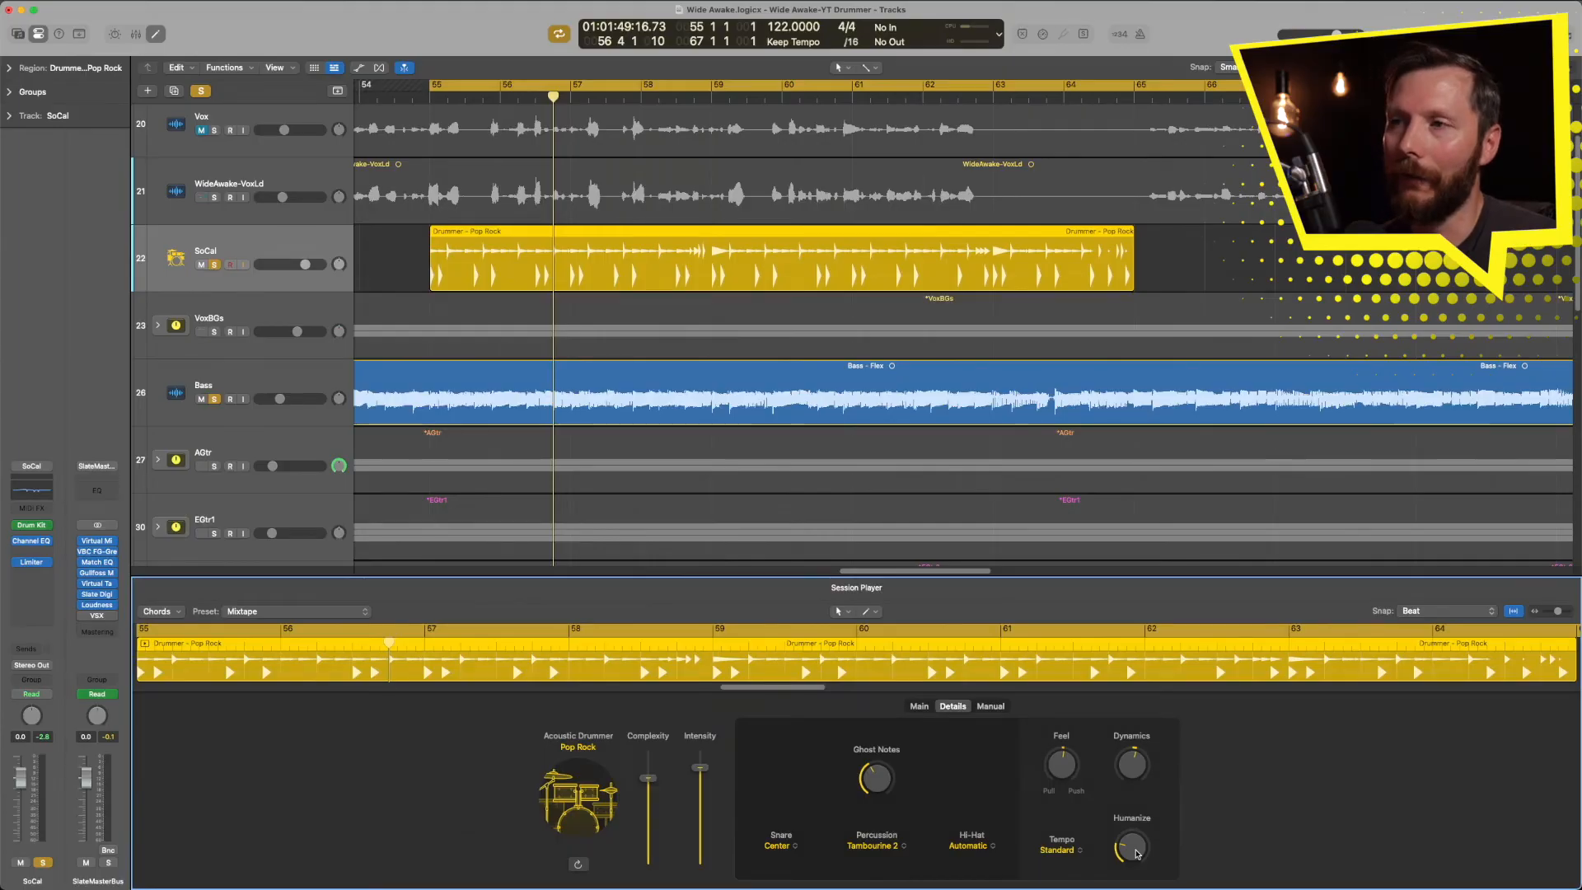
Try the drummer's Humanize at minimum and maximum, and set it to about the middle of its range
{"action": "left_click_drag", "start_coordinate": [1126, 846], "coordinate": [1128, 876]}
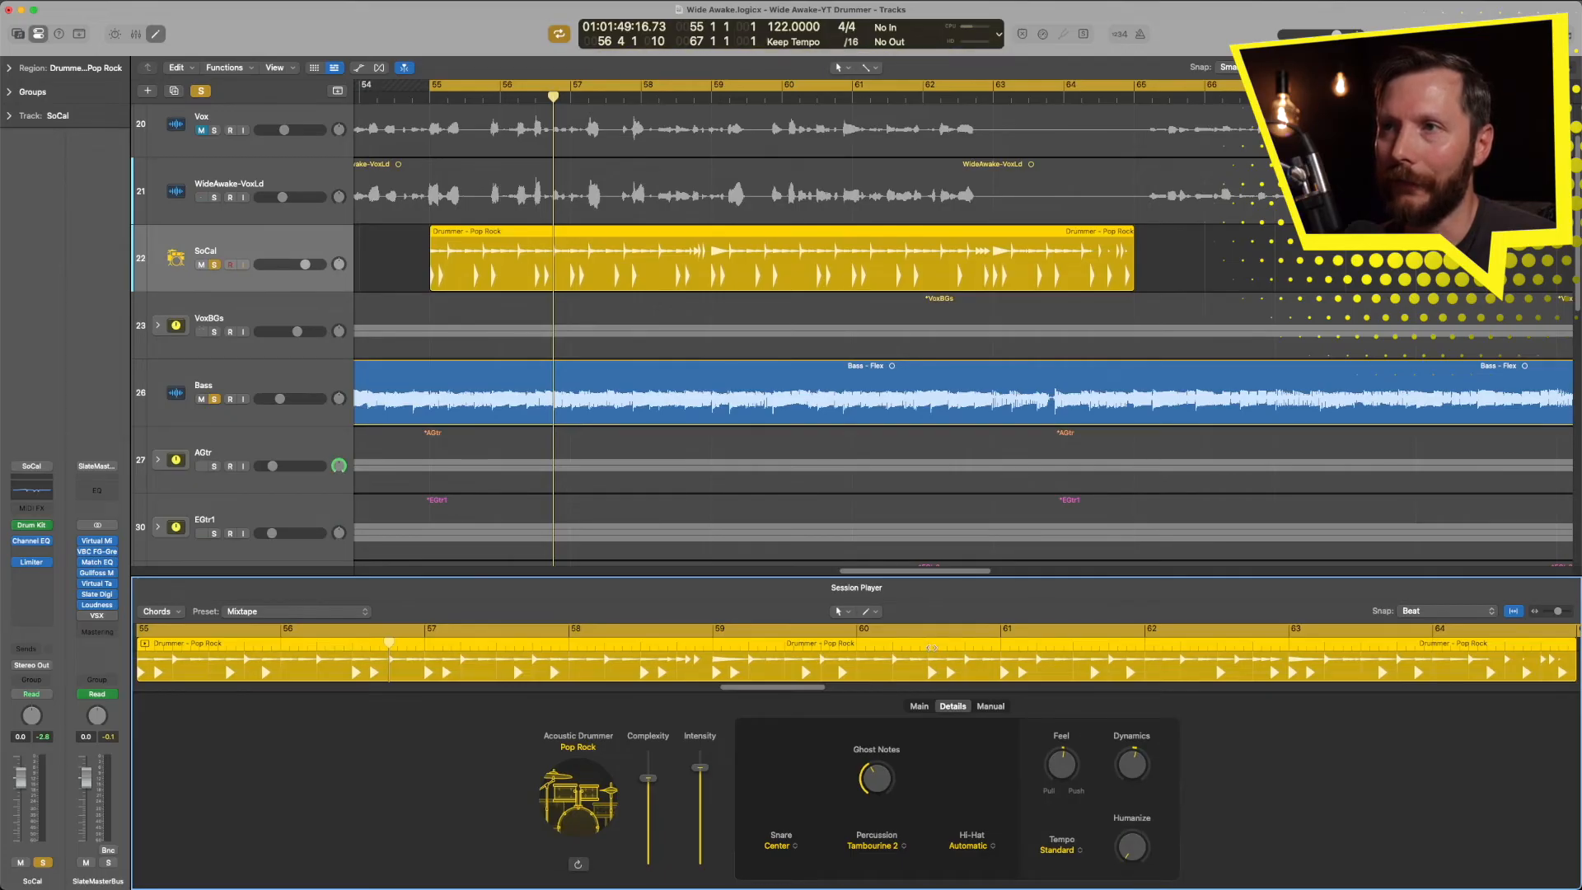
{"action": "left_click", "coordinate": [928, 644]}
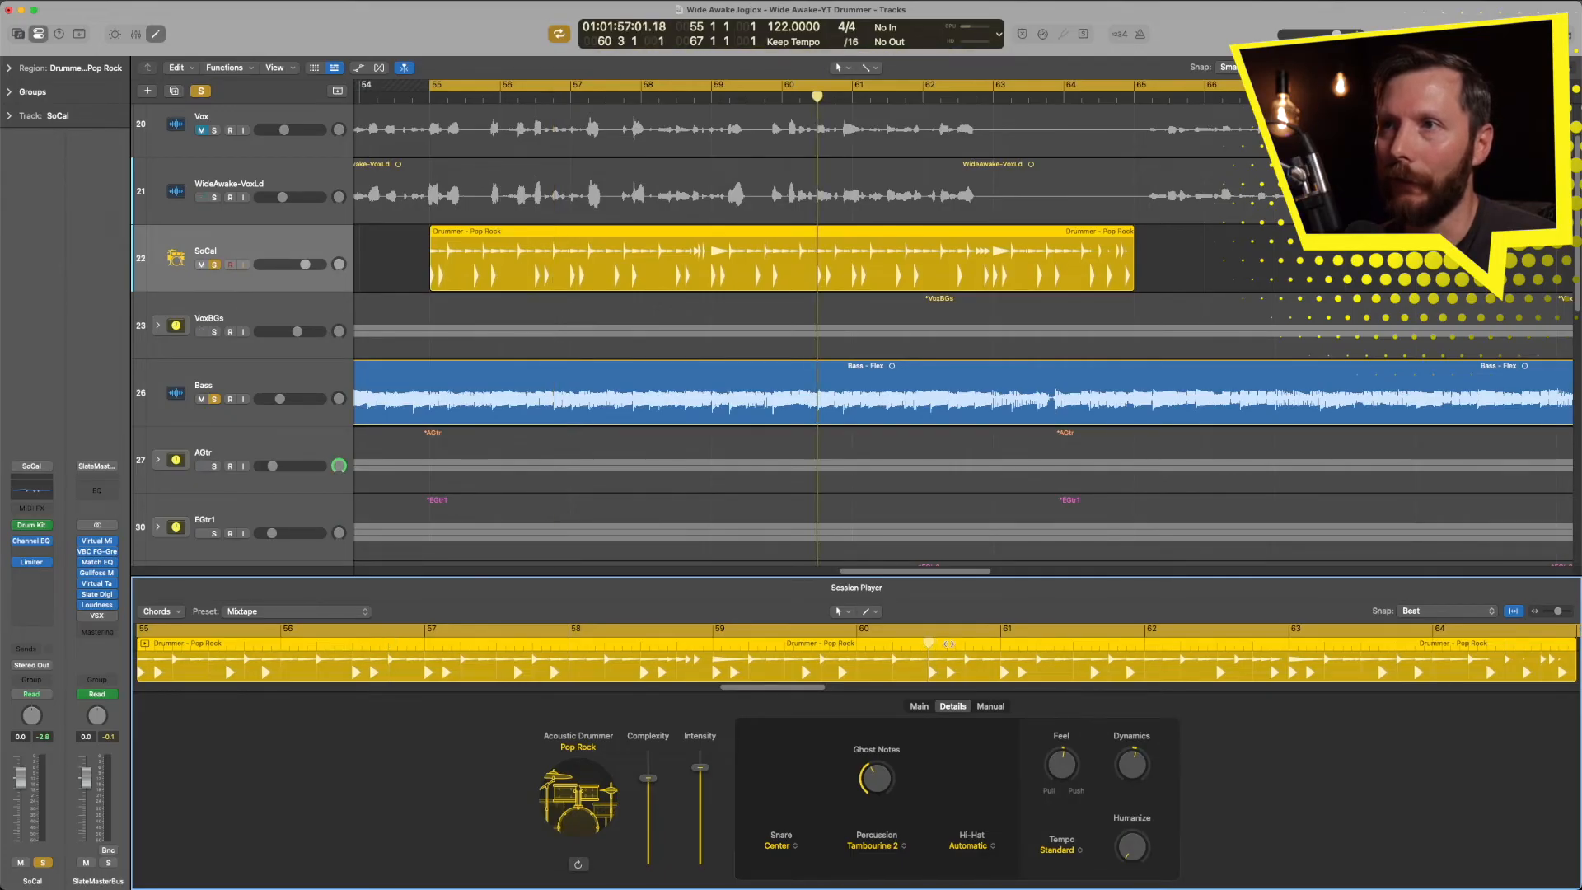
{"action": "key", "text": "space"}
{"action": "left_click_drag", "start_coordinate": [1133, 857], "coordinate": [1114, 745]}
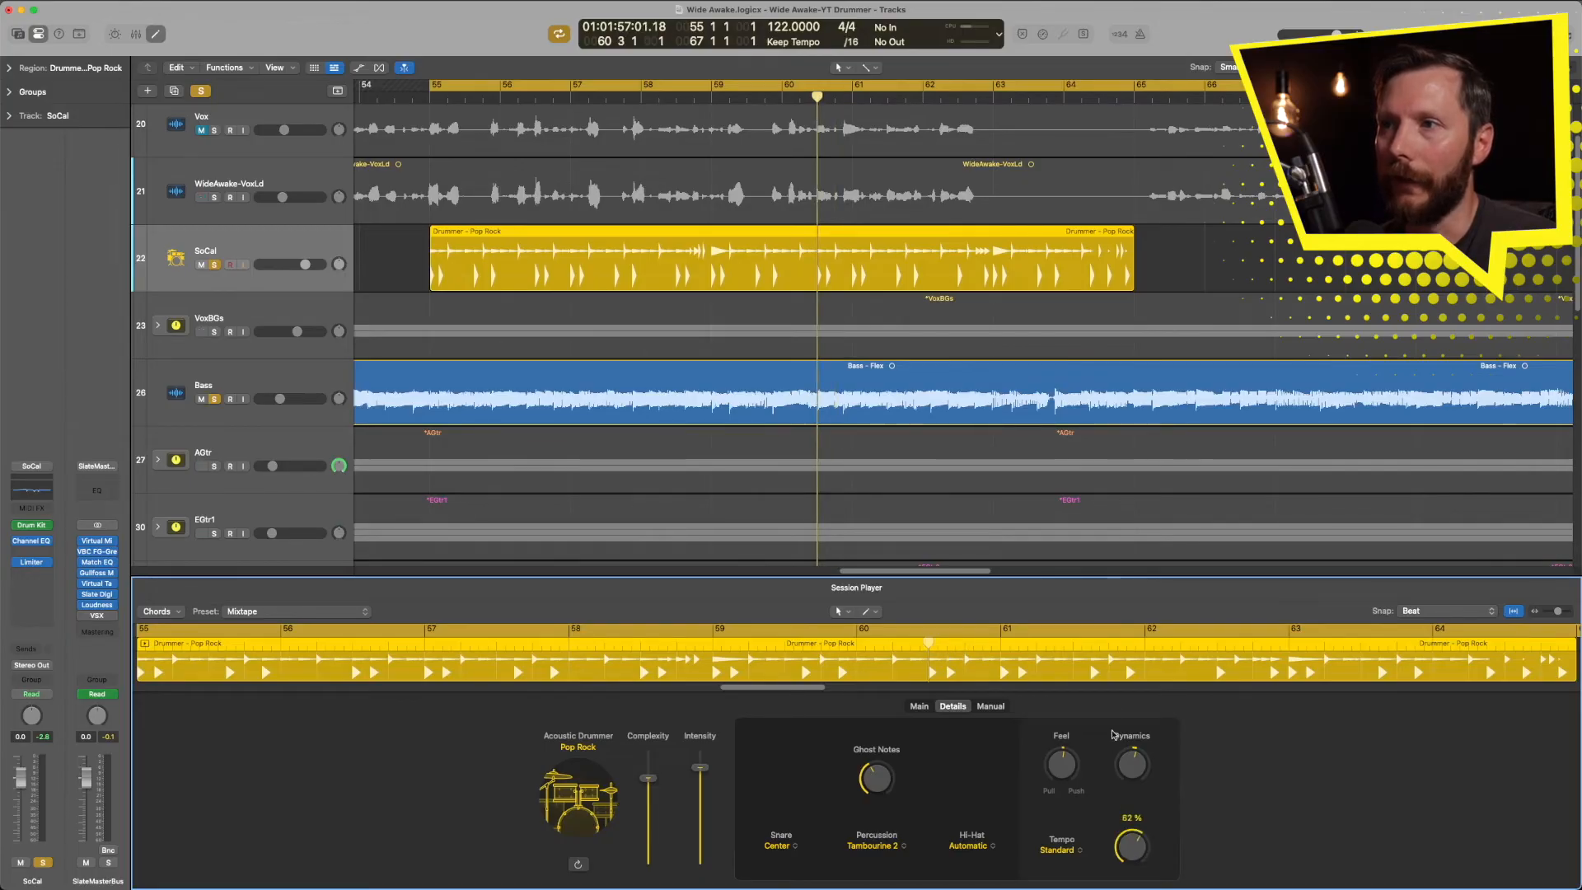
{"action": "left_click_drag", "start_coordinate": [1115, 674], "coordinate": [1116, 655]}
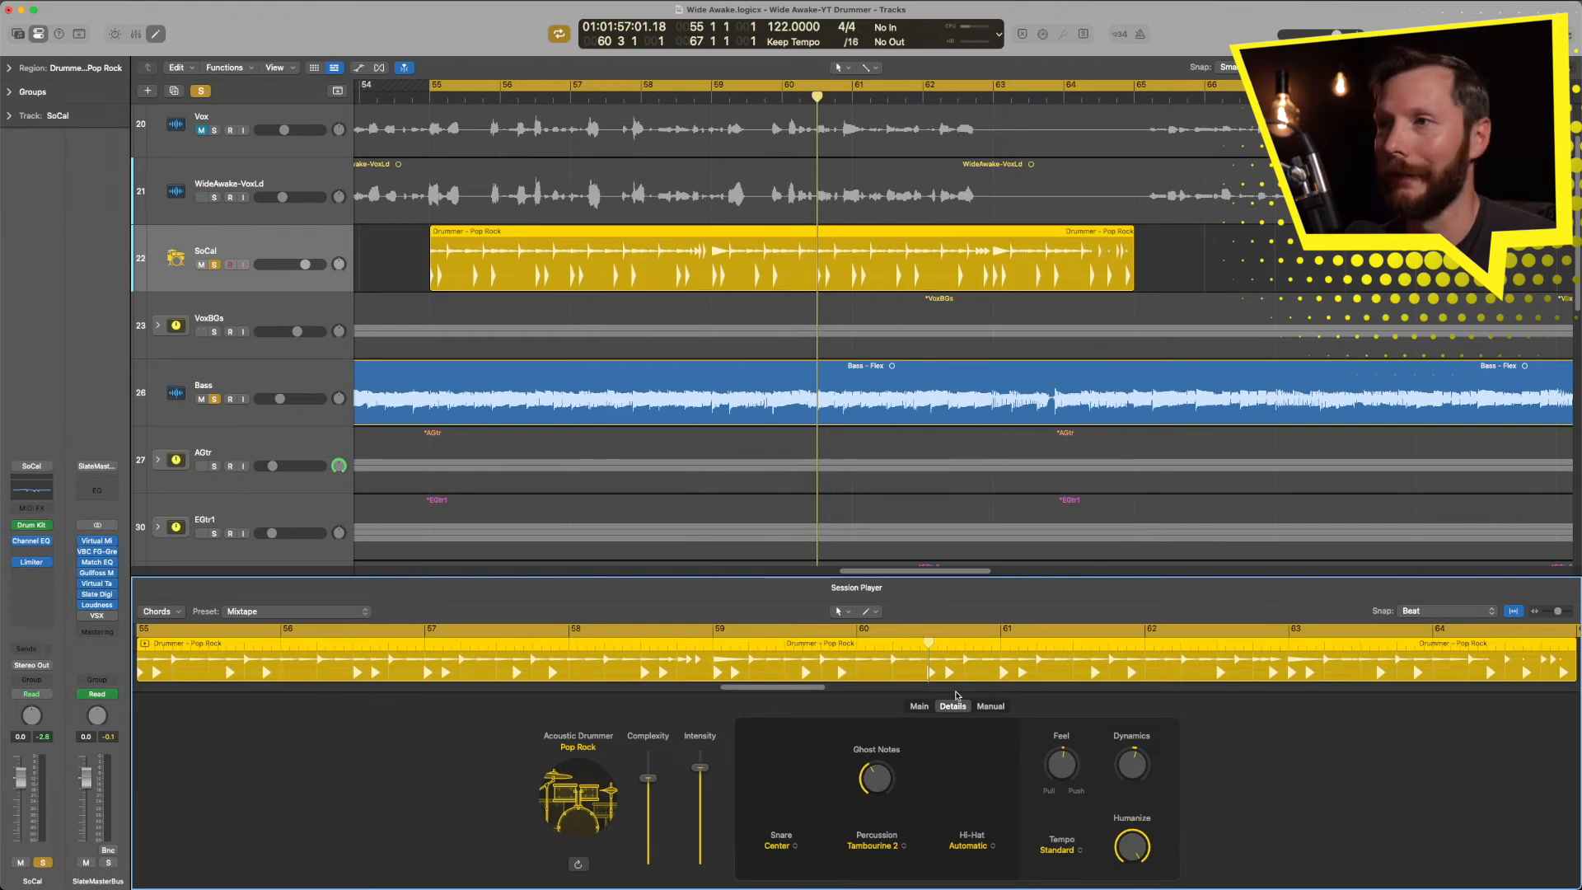
{"action": "left_click_drag", "start_coordinate": [1138, 853], "coordinate": [1136, 854]}
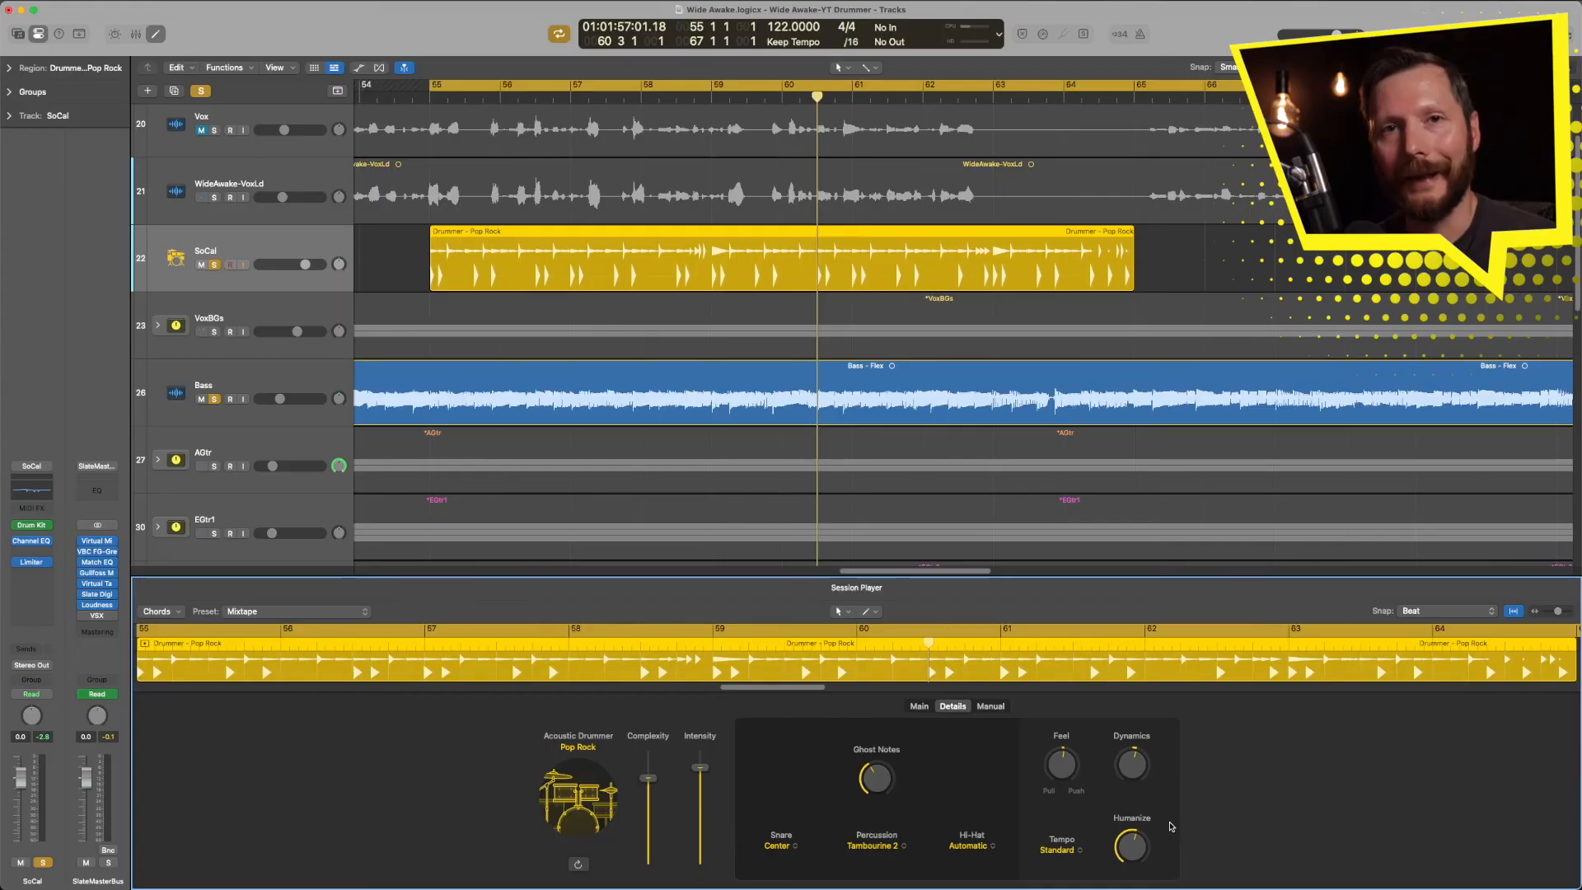
Audition the Half Time and Double Time tempo options for the drummer during playback, and return the tempo to Standard
{"action": "left_click", "coordinate": [1056, 850]}
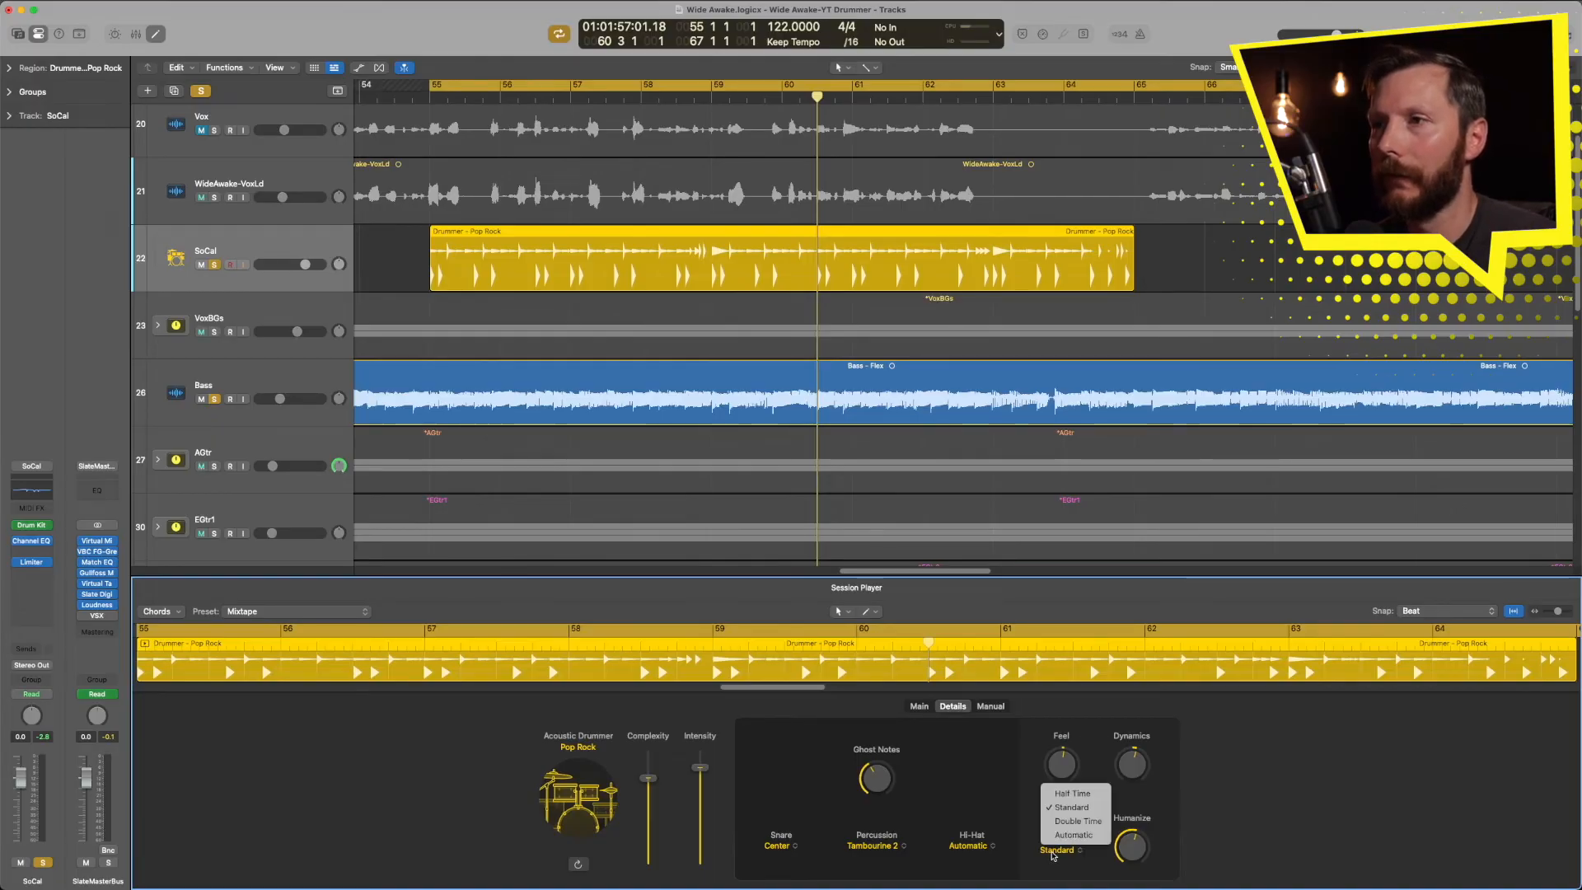
{"action": "left_click", "coordinate": [1064, 795]}
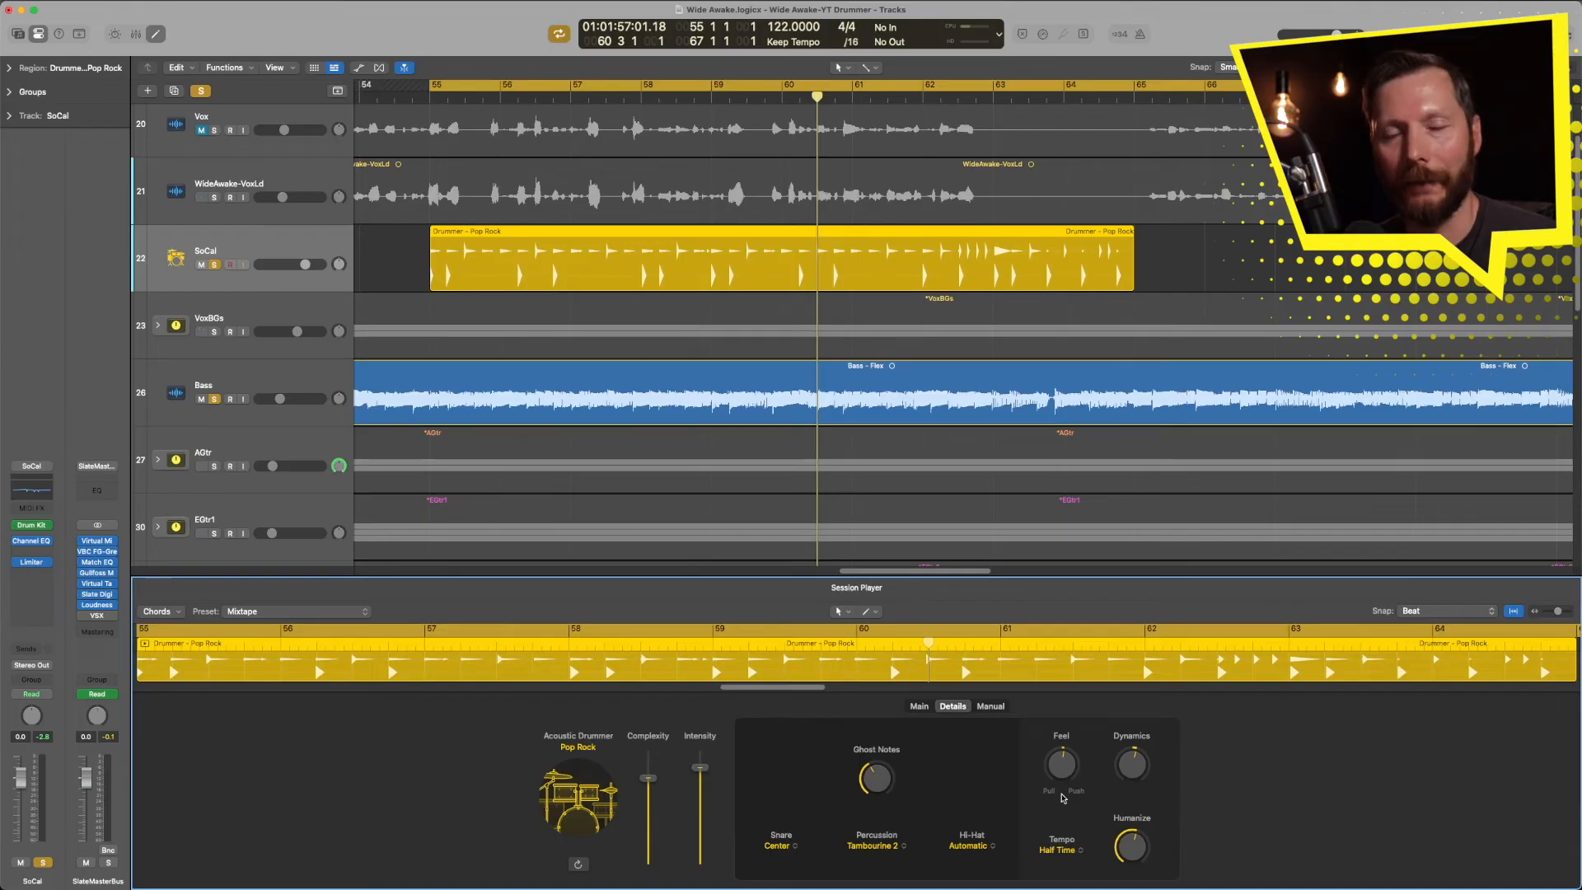
{"action": "key", "text": "space"}
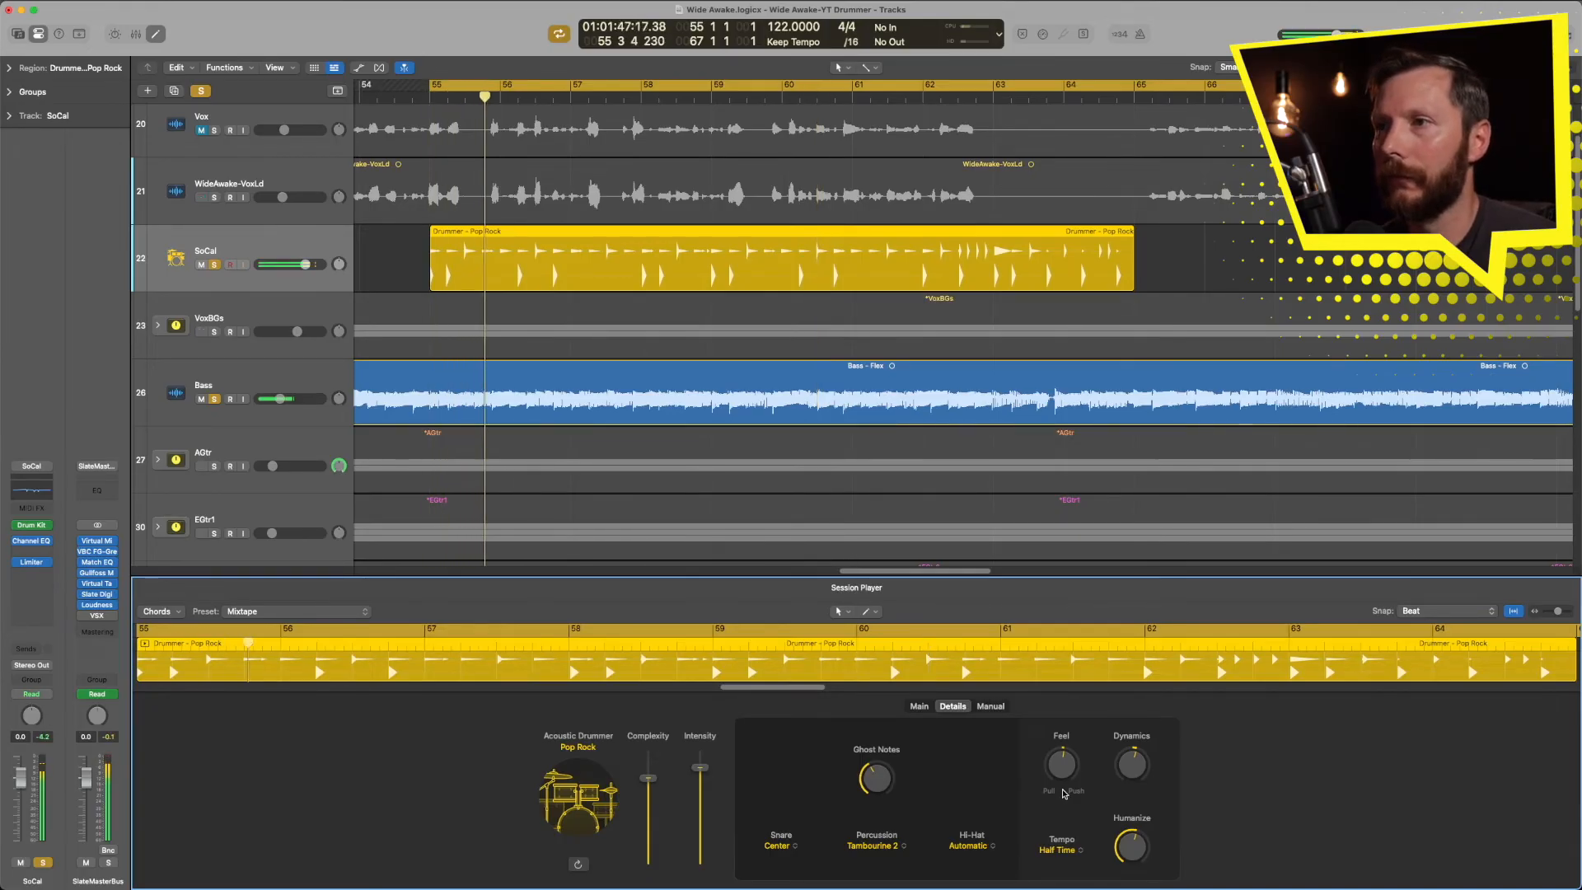
{"action": "left_click", "coordinate": [1073, 851]}
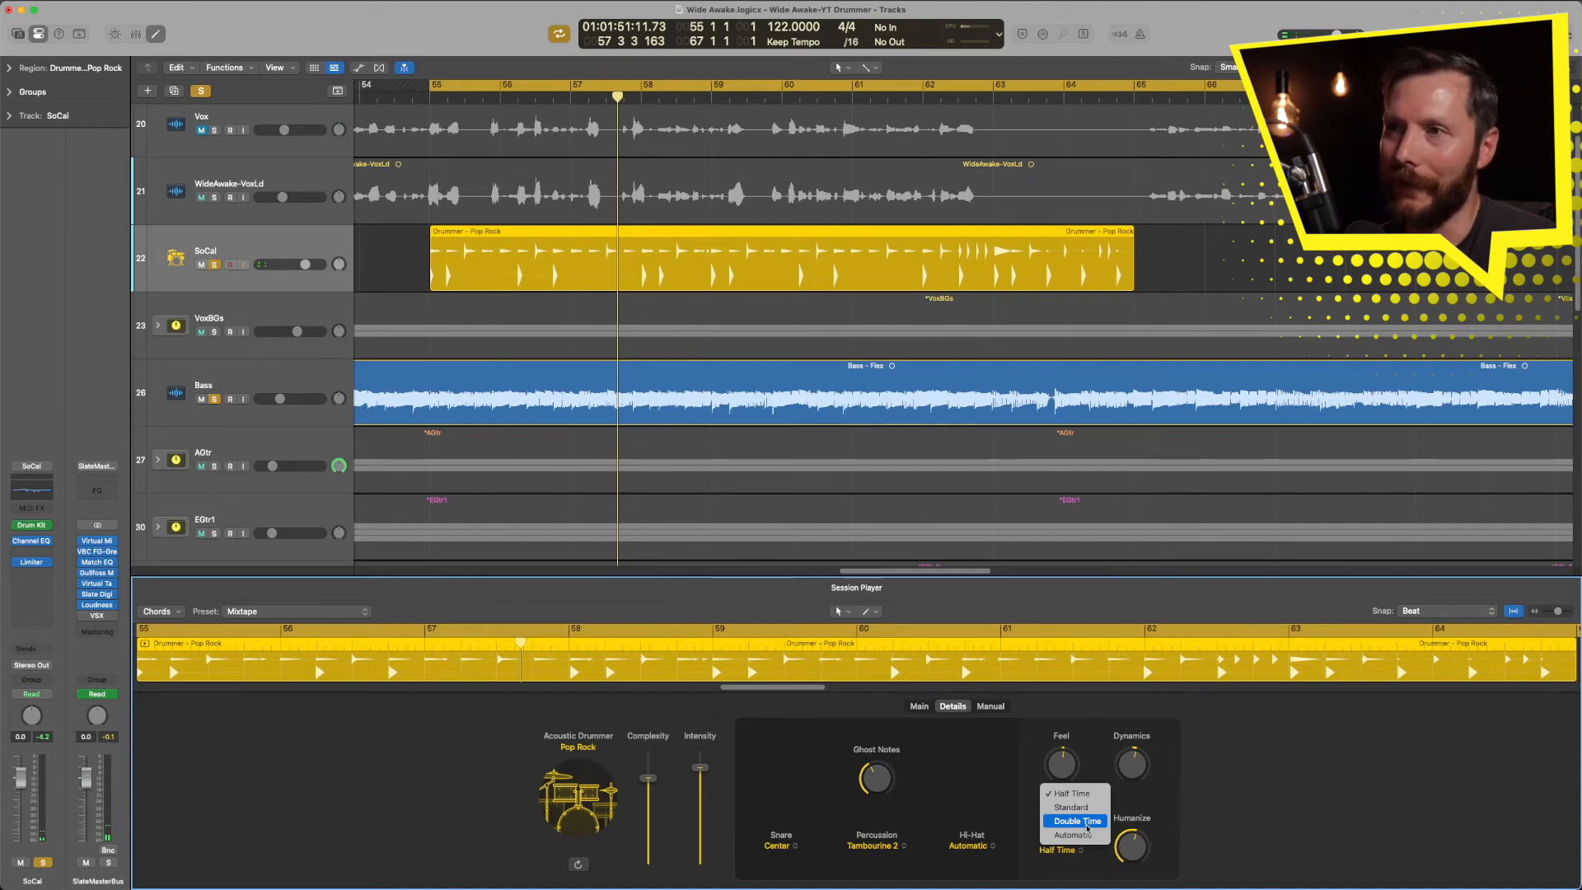
{"action": "left_click", "coordinate": [1088, 822]}
{"action": "key", "text": "space"}
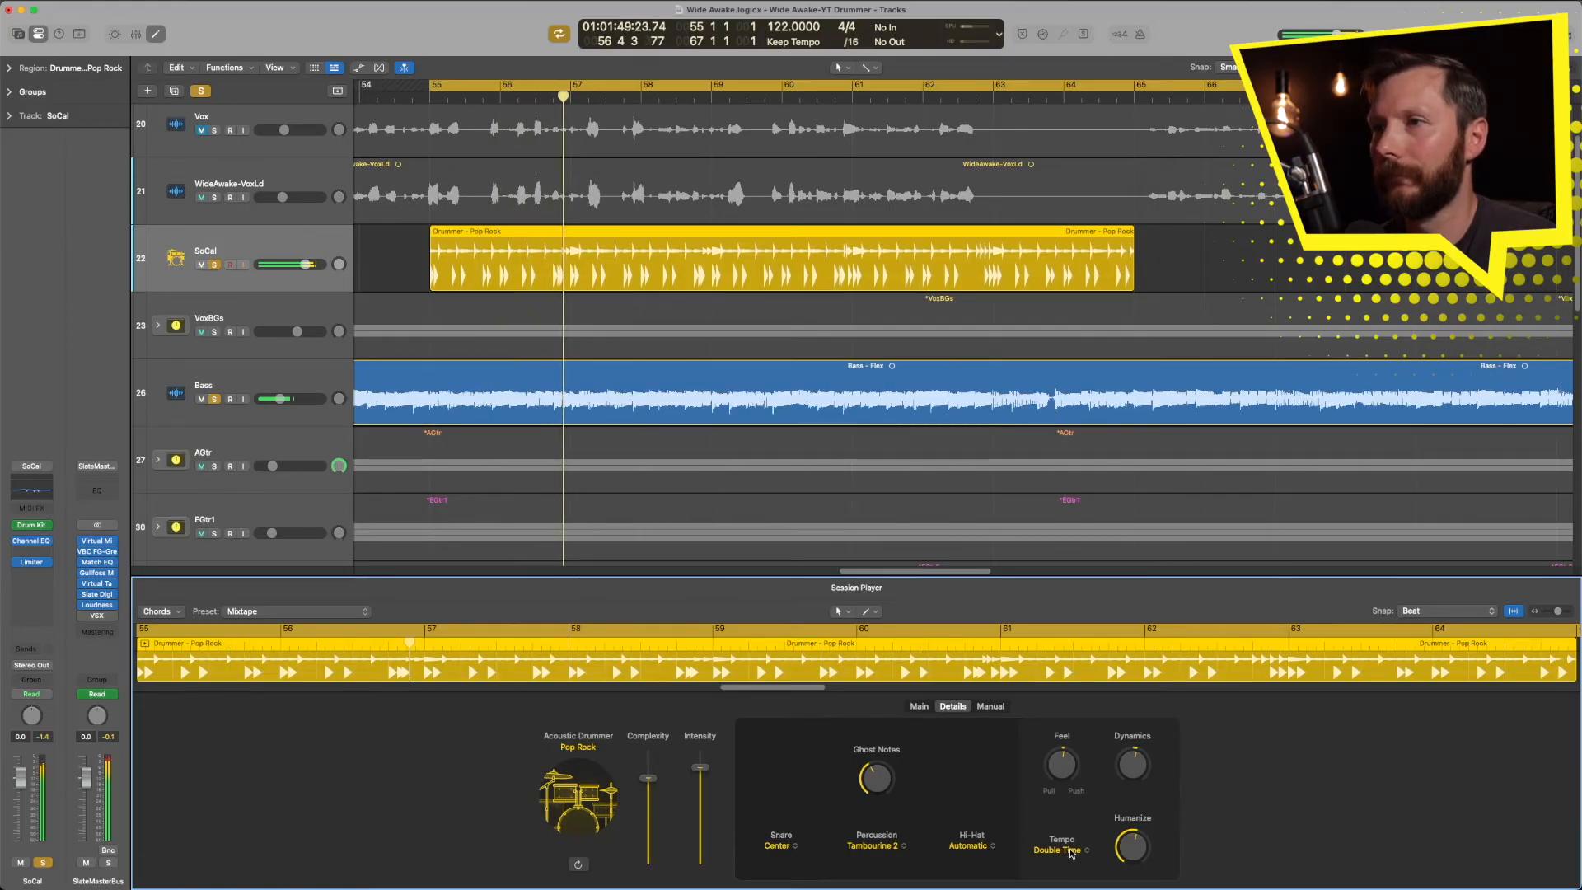
{"action": "left_click", "coordinate": [1071, 850]}
{"action": "left_click", "coordinate": [1066, 808]}
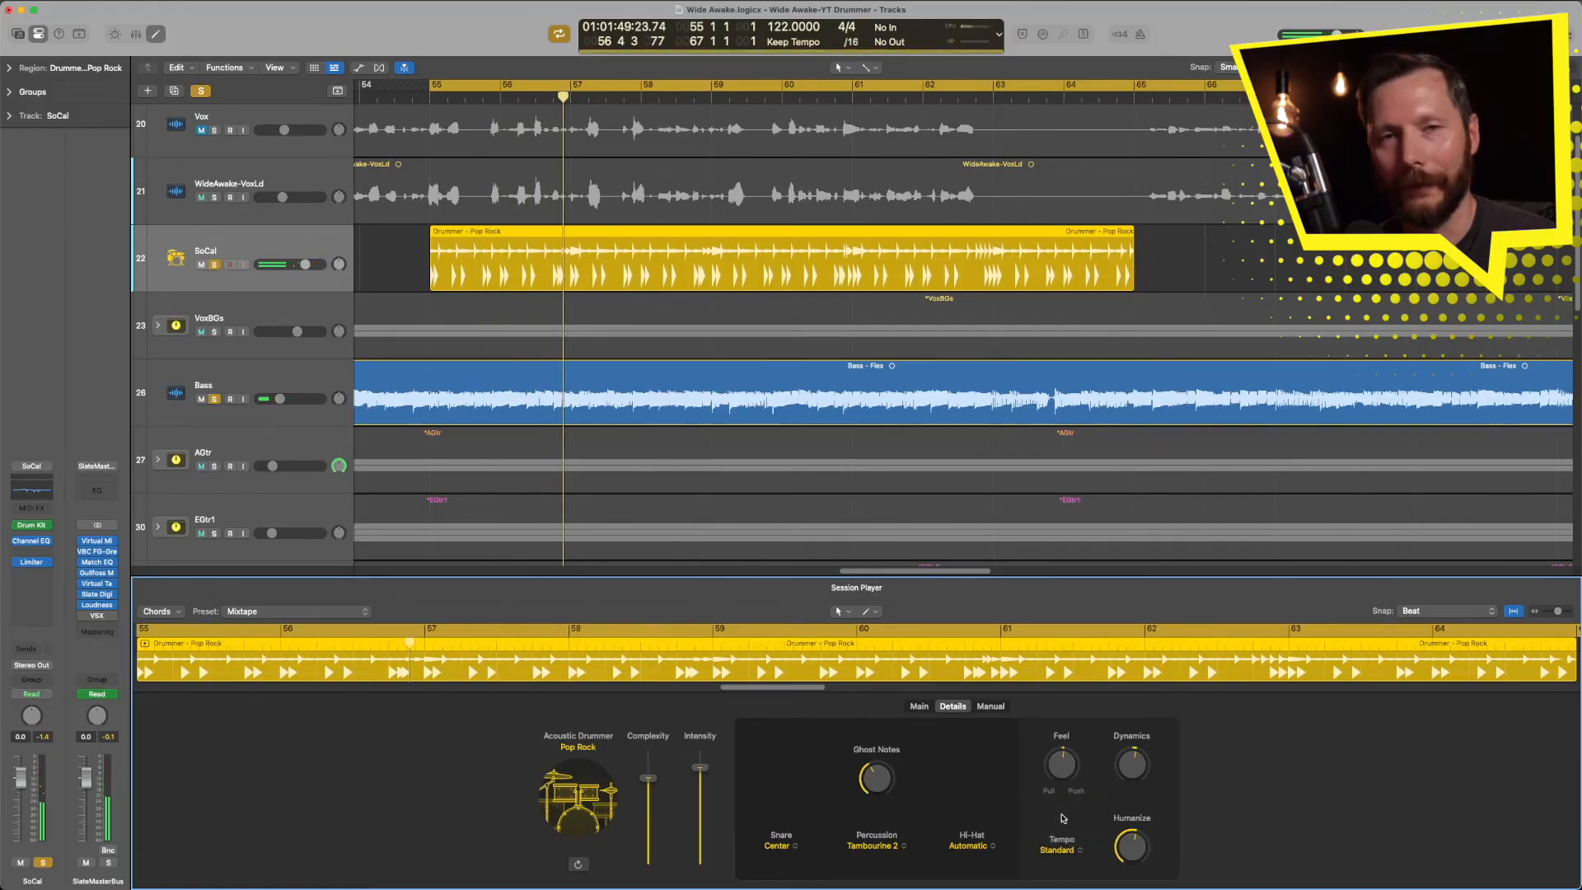
{"action": "key", "text": "space"}
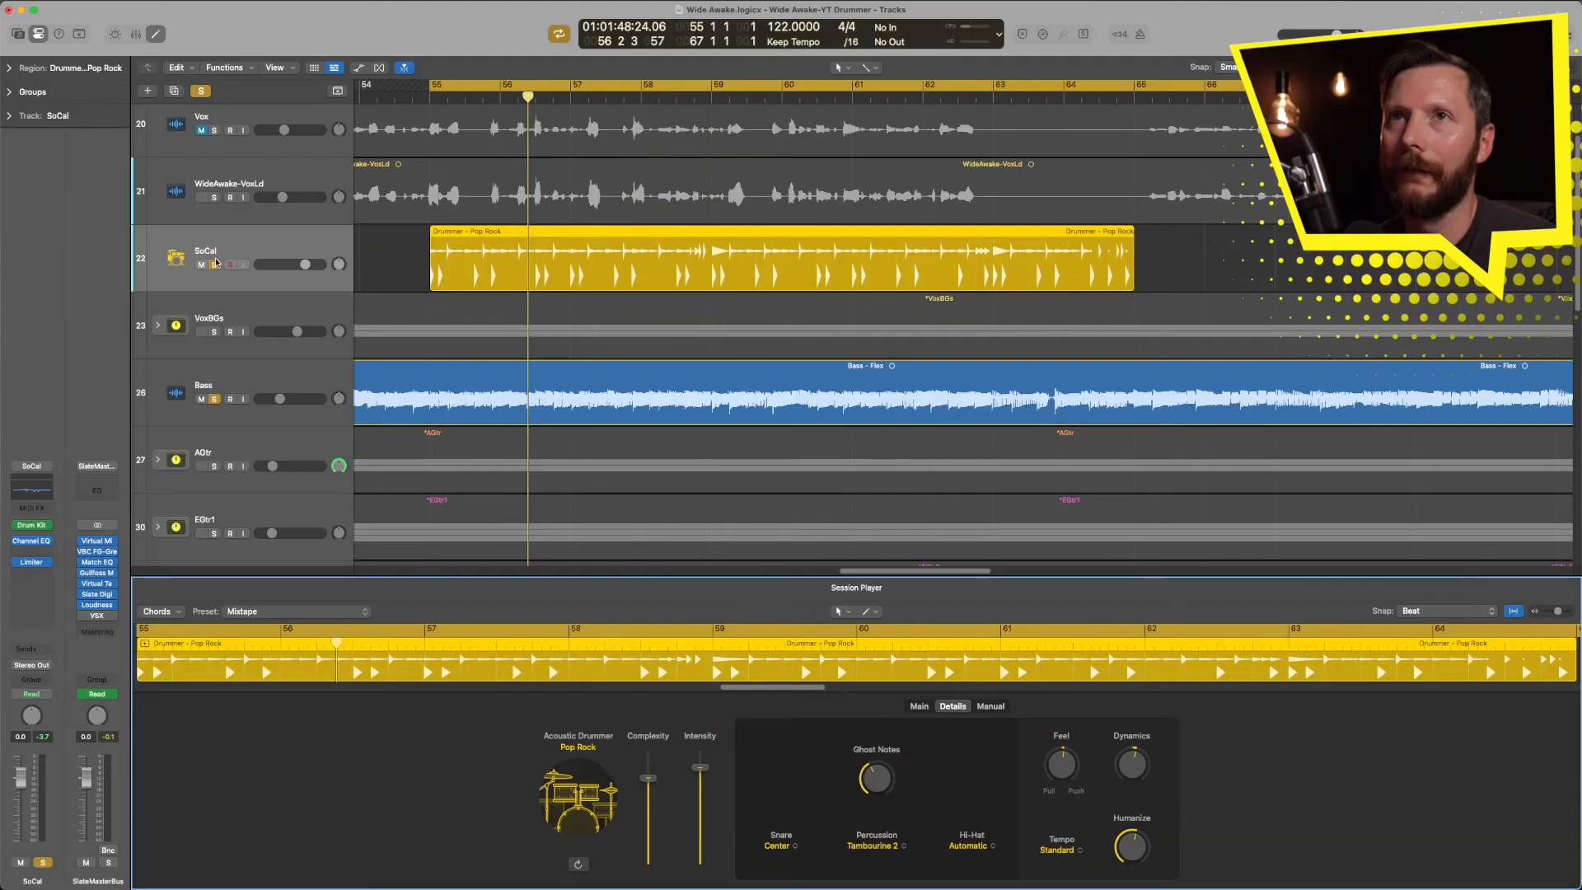
Turn off all track solos and play the chorus drummer together with the full mix
{"action": "left_click", "coordinate": [204, 93]}
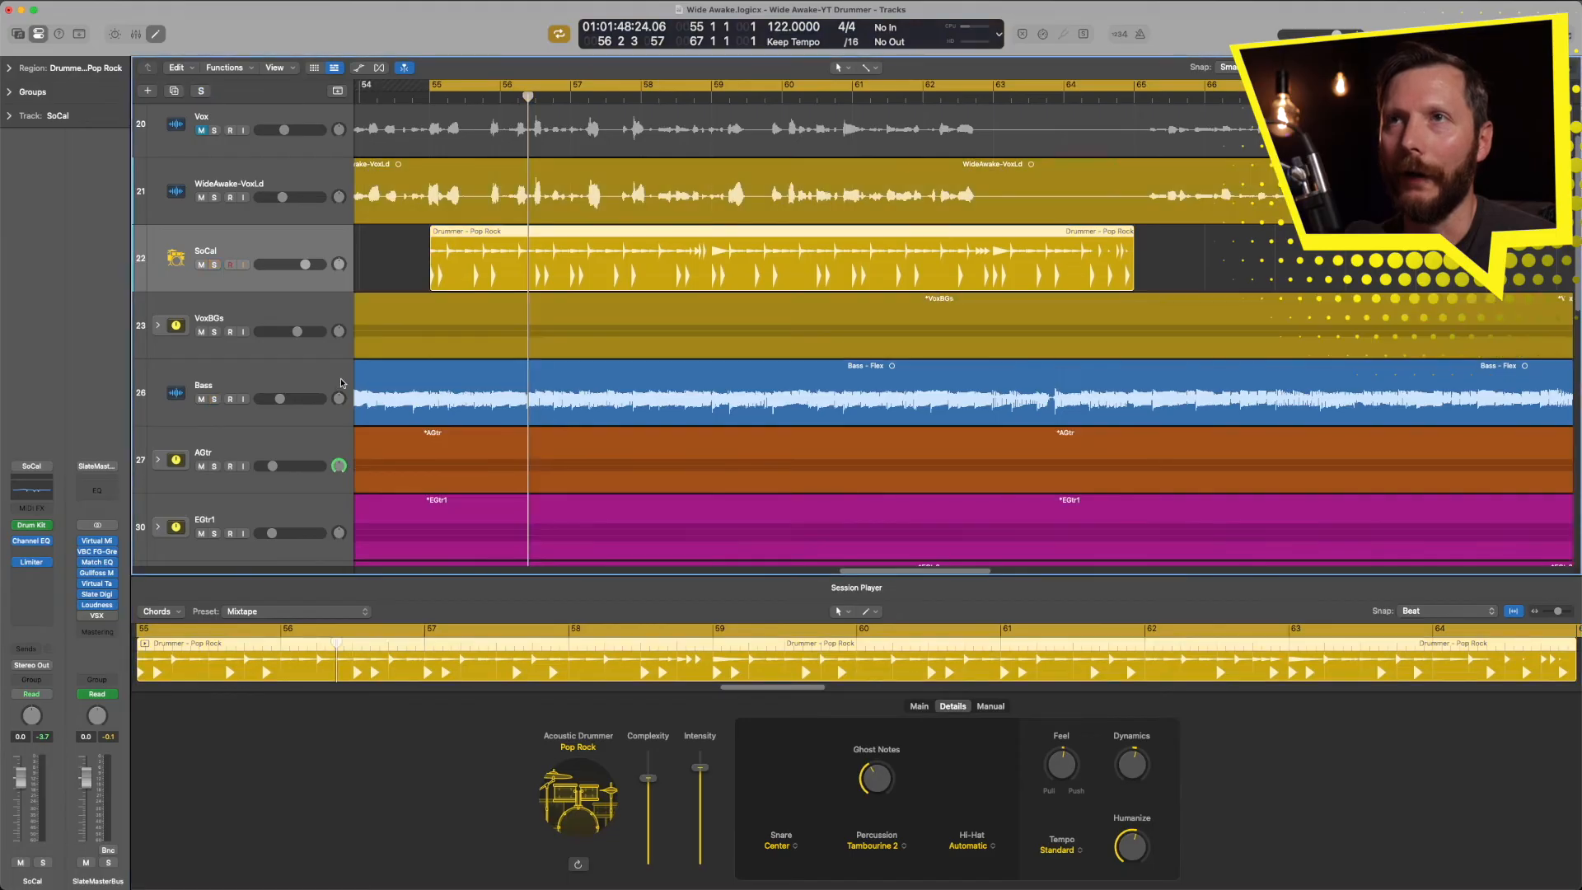
{"action": "key", "text": "space"}
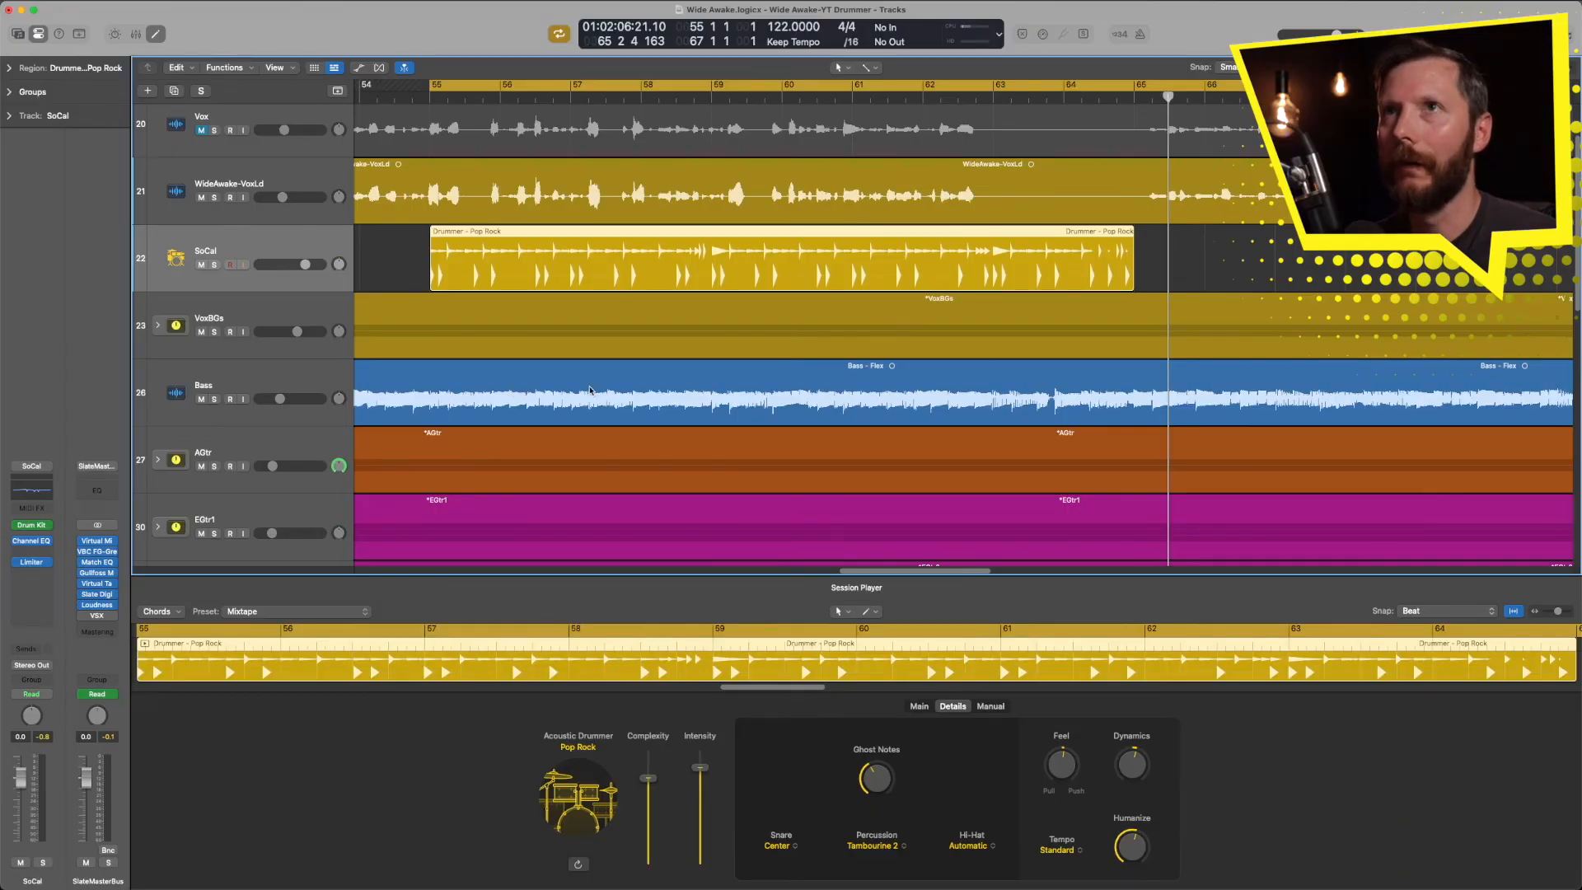
Show the marker track, create a Session Player region over the Pre section on the SoCal track, and reselect the chorus drummer region
{"action": "key", "text": "super+Down"}
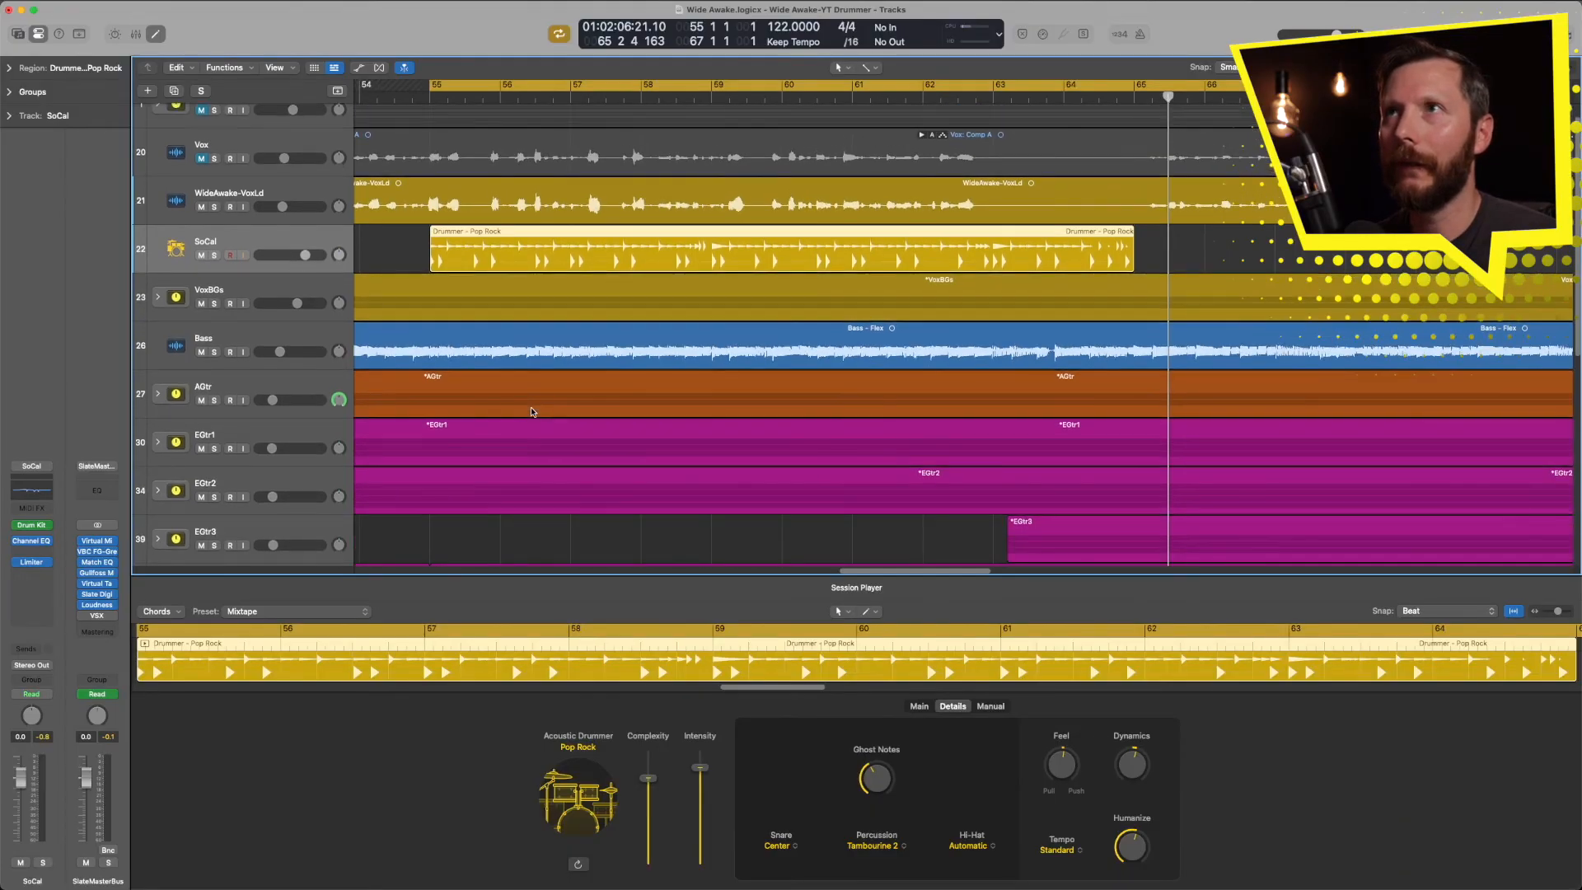
{"action": "key", "text": "super+Left"}
{"action": "scroll", "coordinate": [532, 412], "scroll_direction": "left", "scroll_amount": 5}
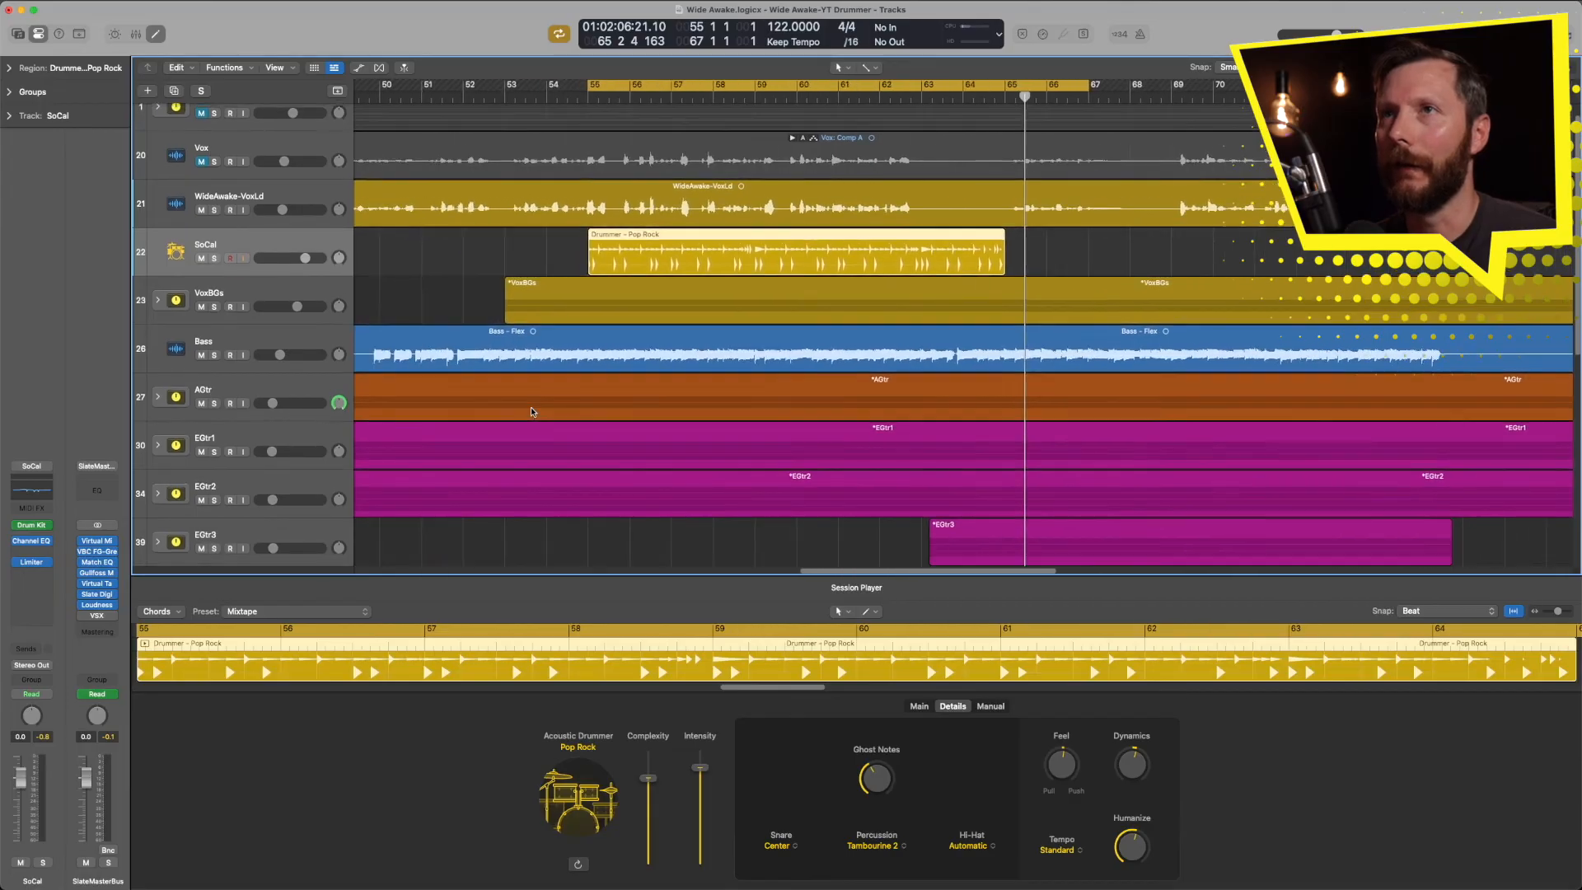
{"action": "scroll", "coordinate": [531, 412], "scroll_direction": "up", "scroll_amount": 1}
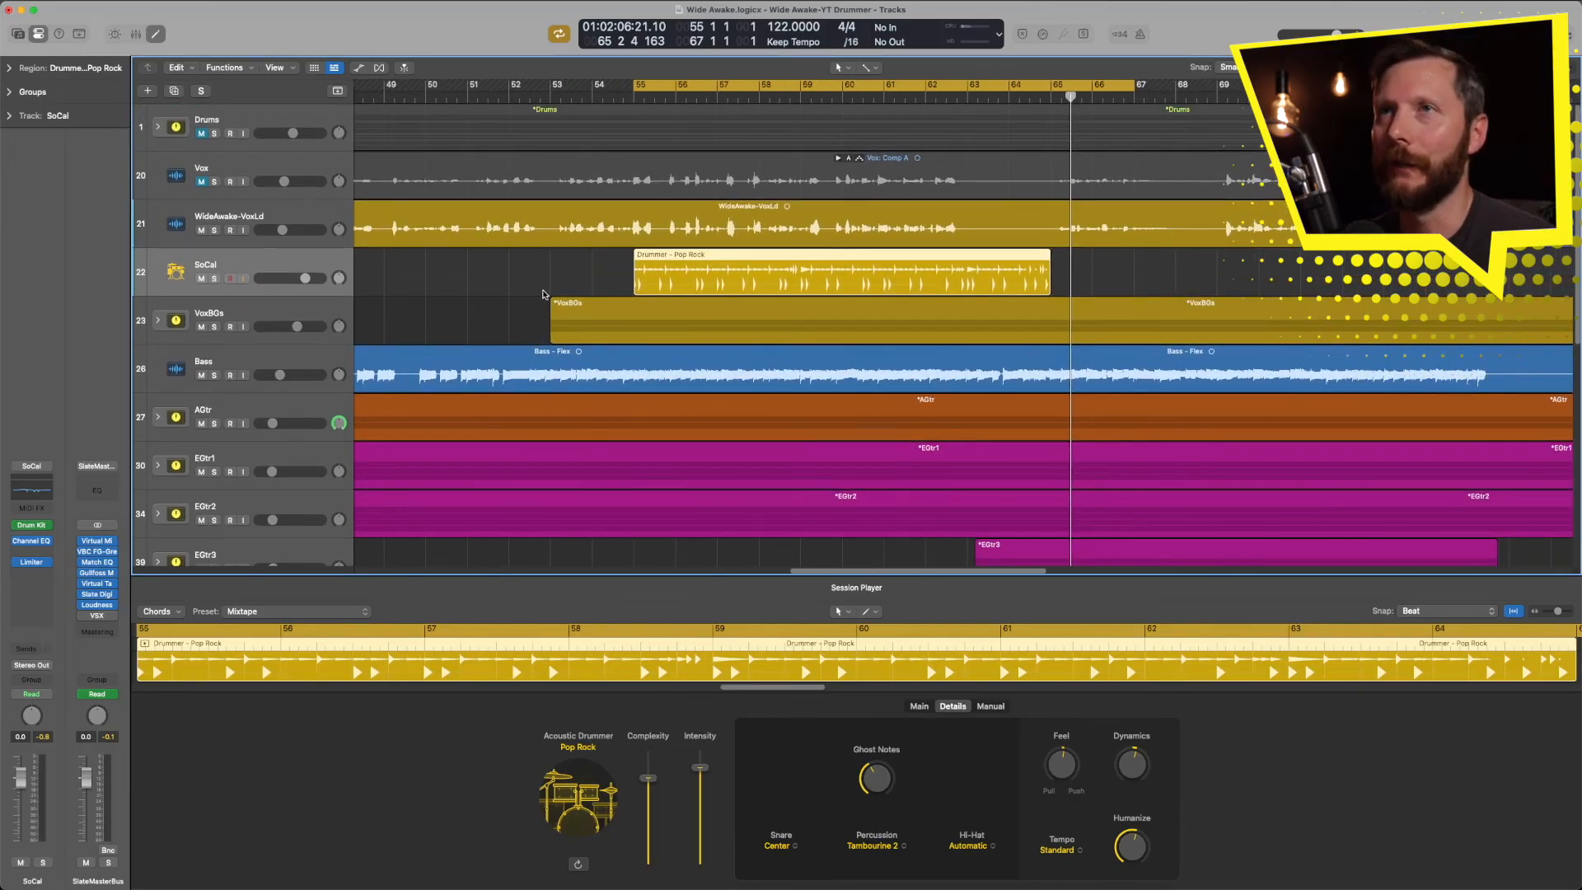
{"action": "left_click", "coordinate": [338, 91]}
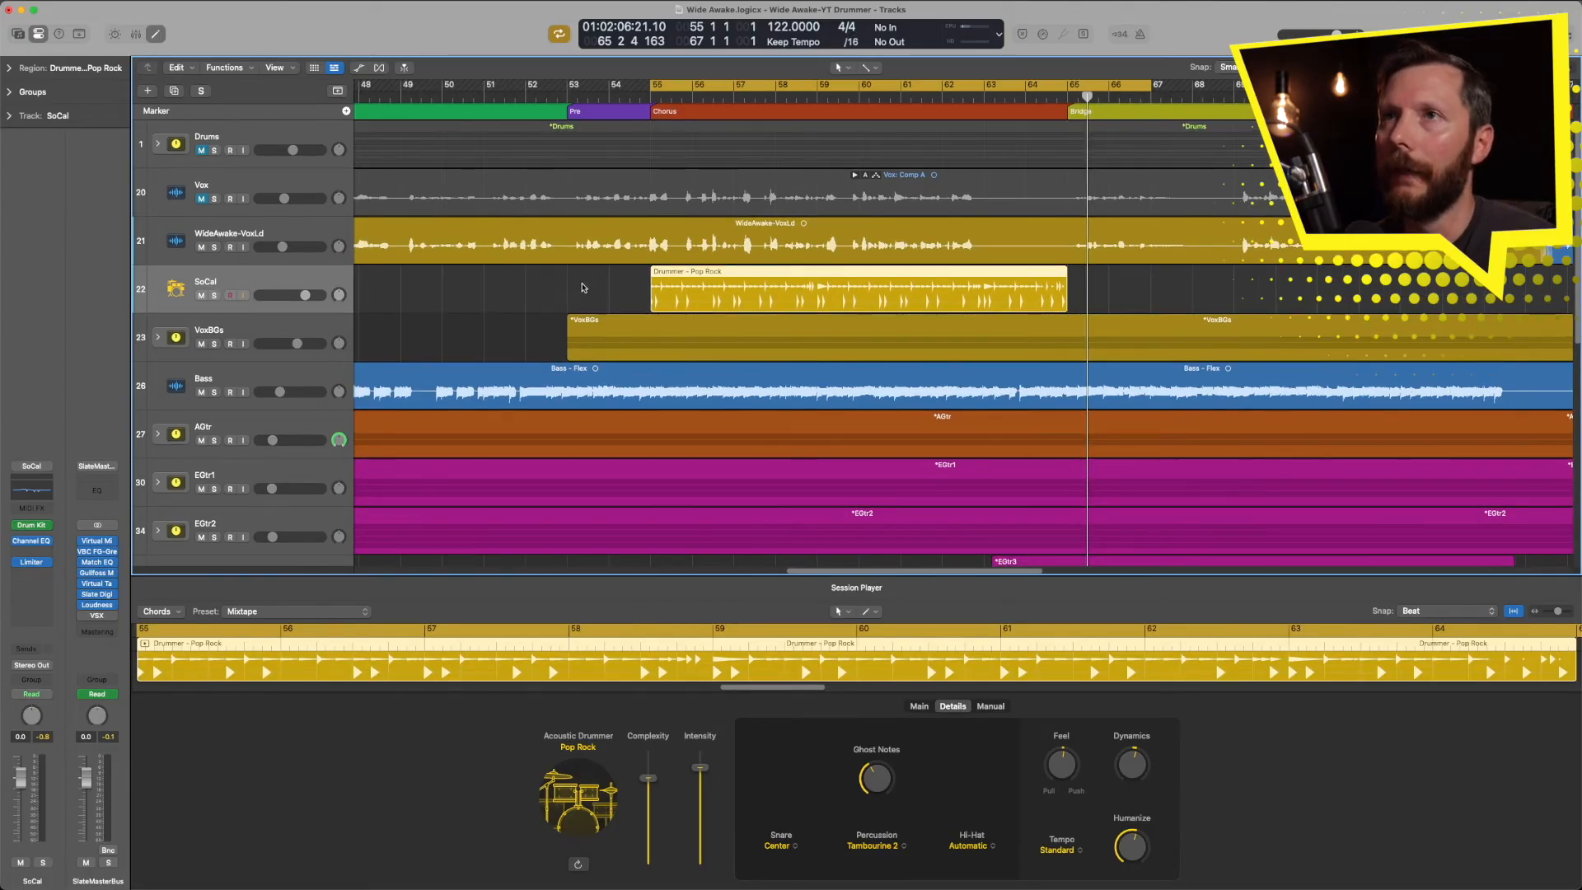
{"action": "right_click", "coordinate": [582, 287]}
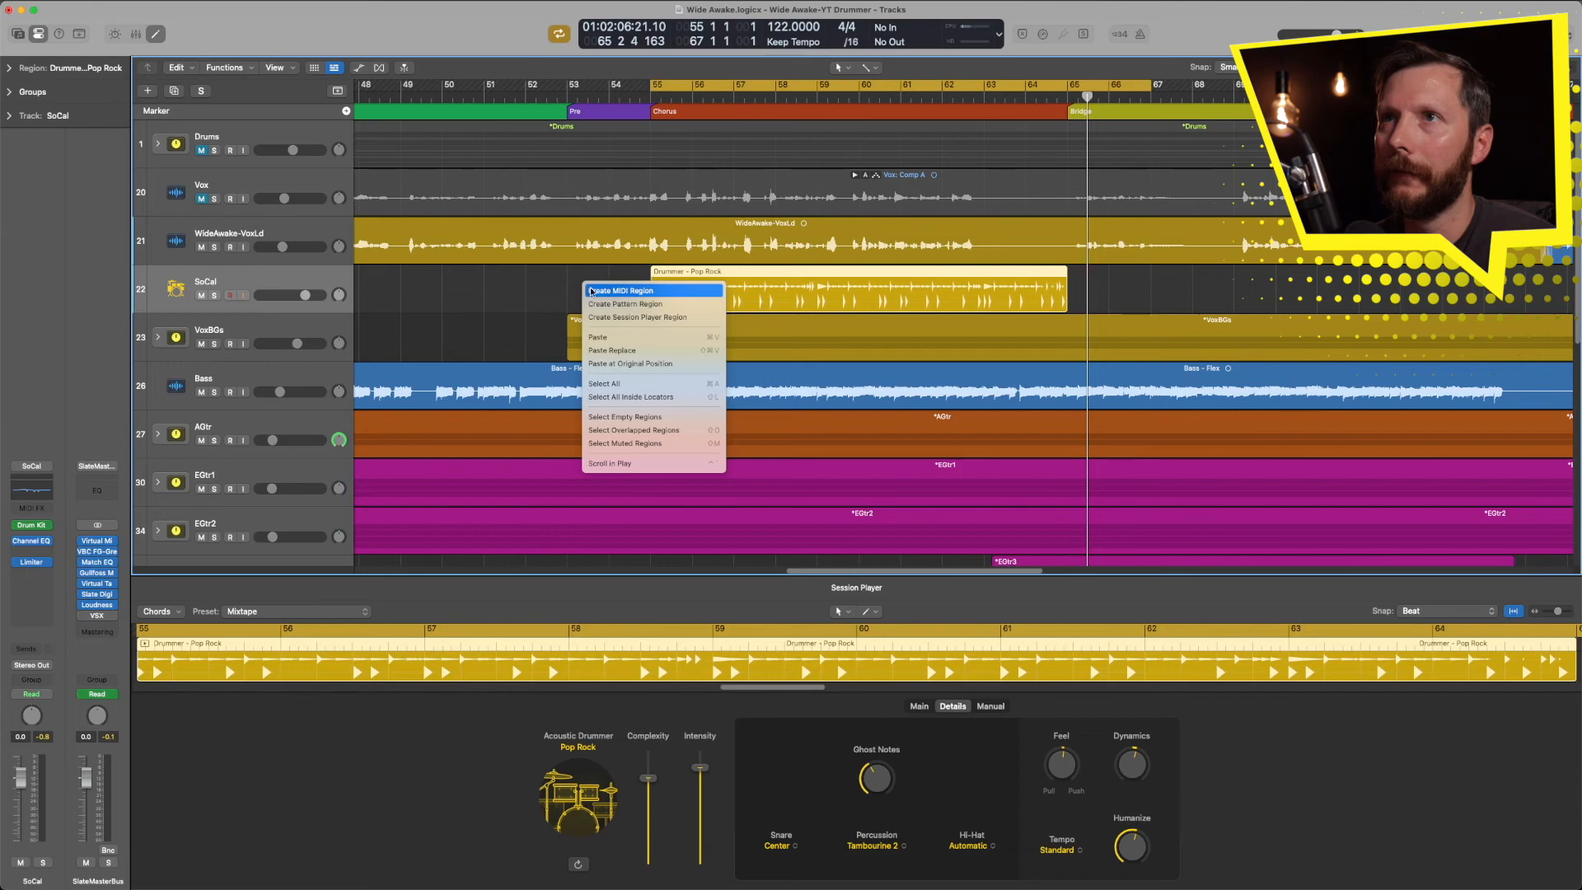
{"action": "left_click", "coordinate": [645, 317]}
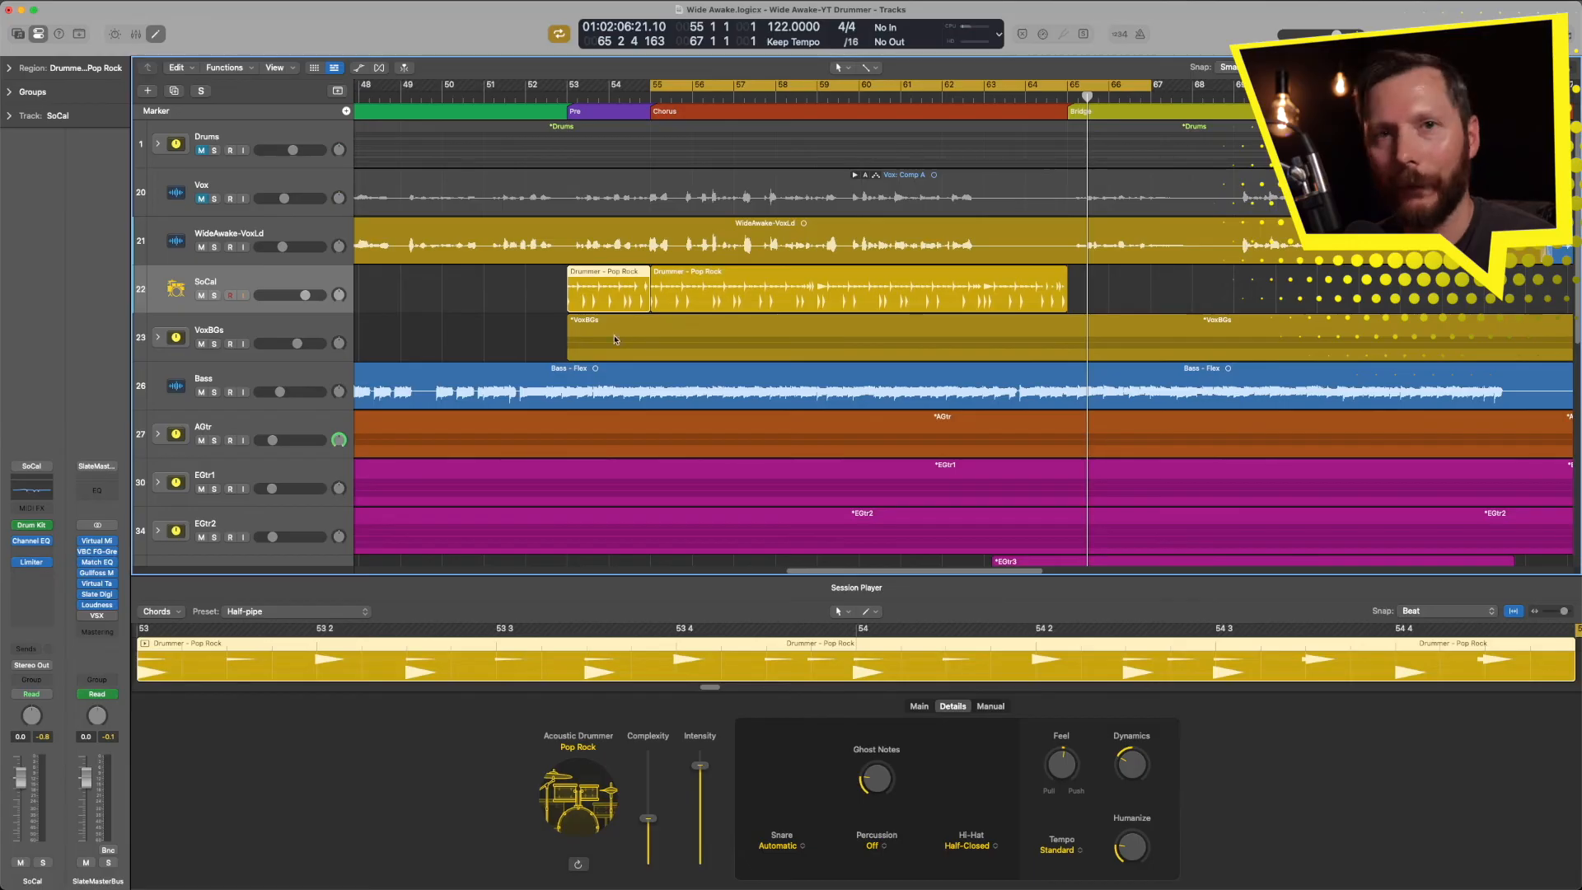
{"action": "left_click", "coordinate": [682, 285]}
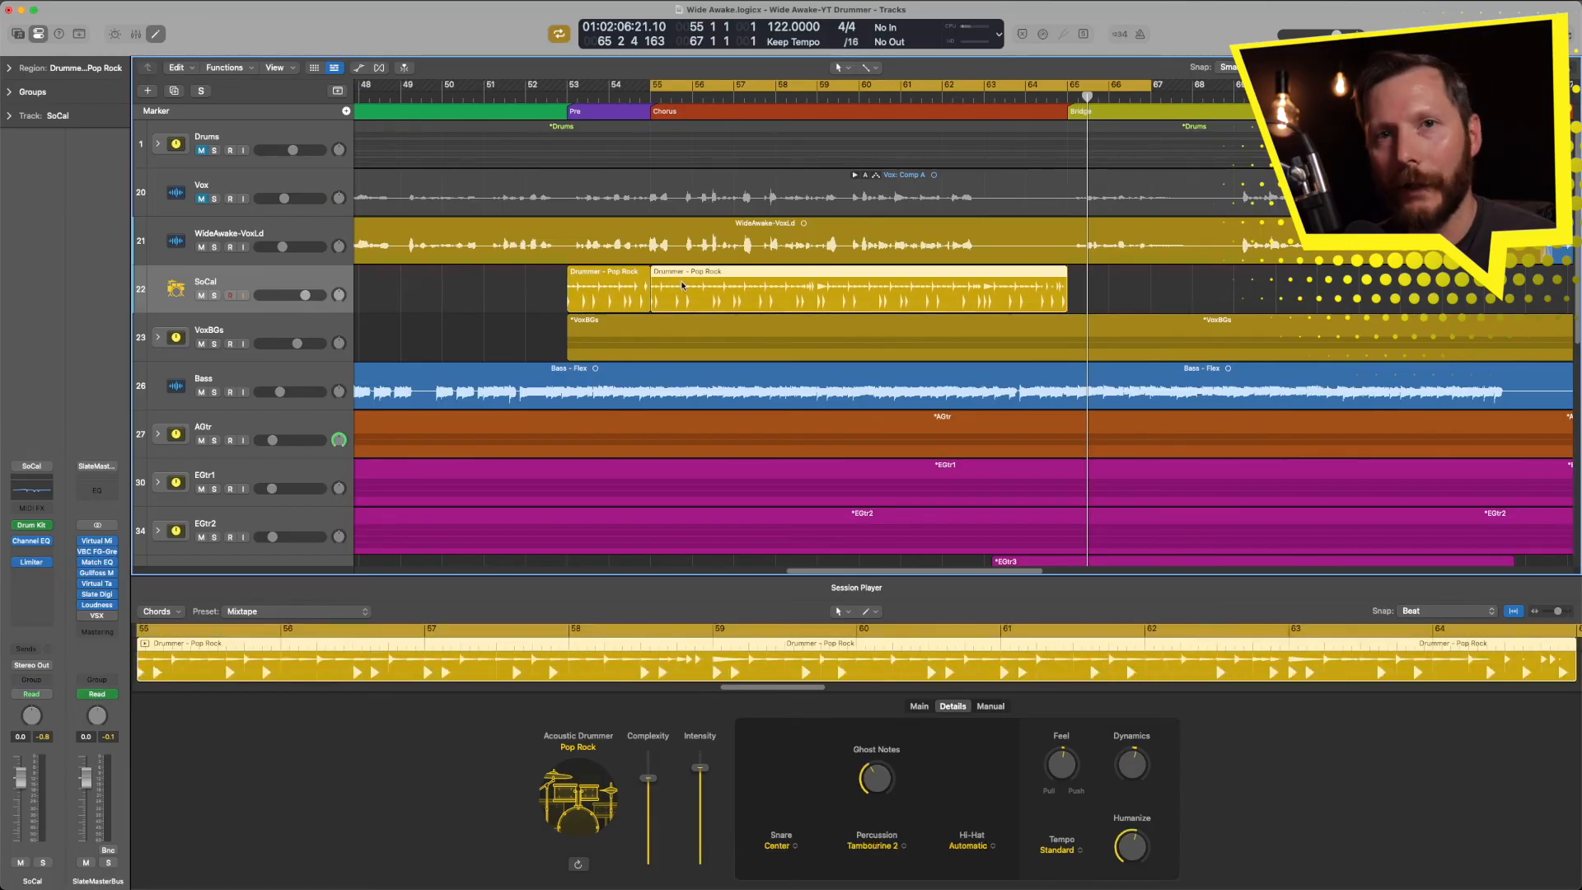
Lower the pre-chorus drummer region's Intensity to about two-thirds of its range, and play the cycle area from bar 53 into the chorus
{"action": "left_click", "coordinate": [625, 290]}
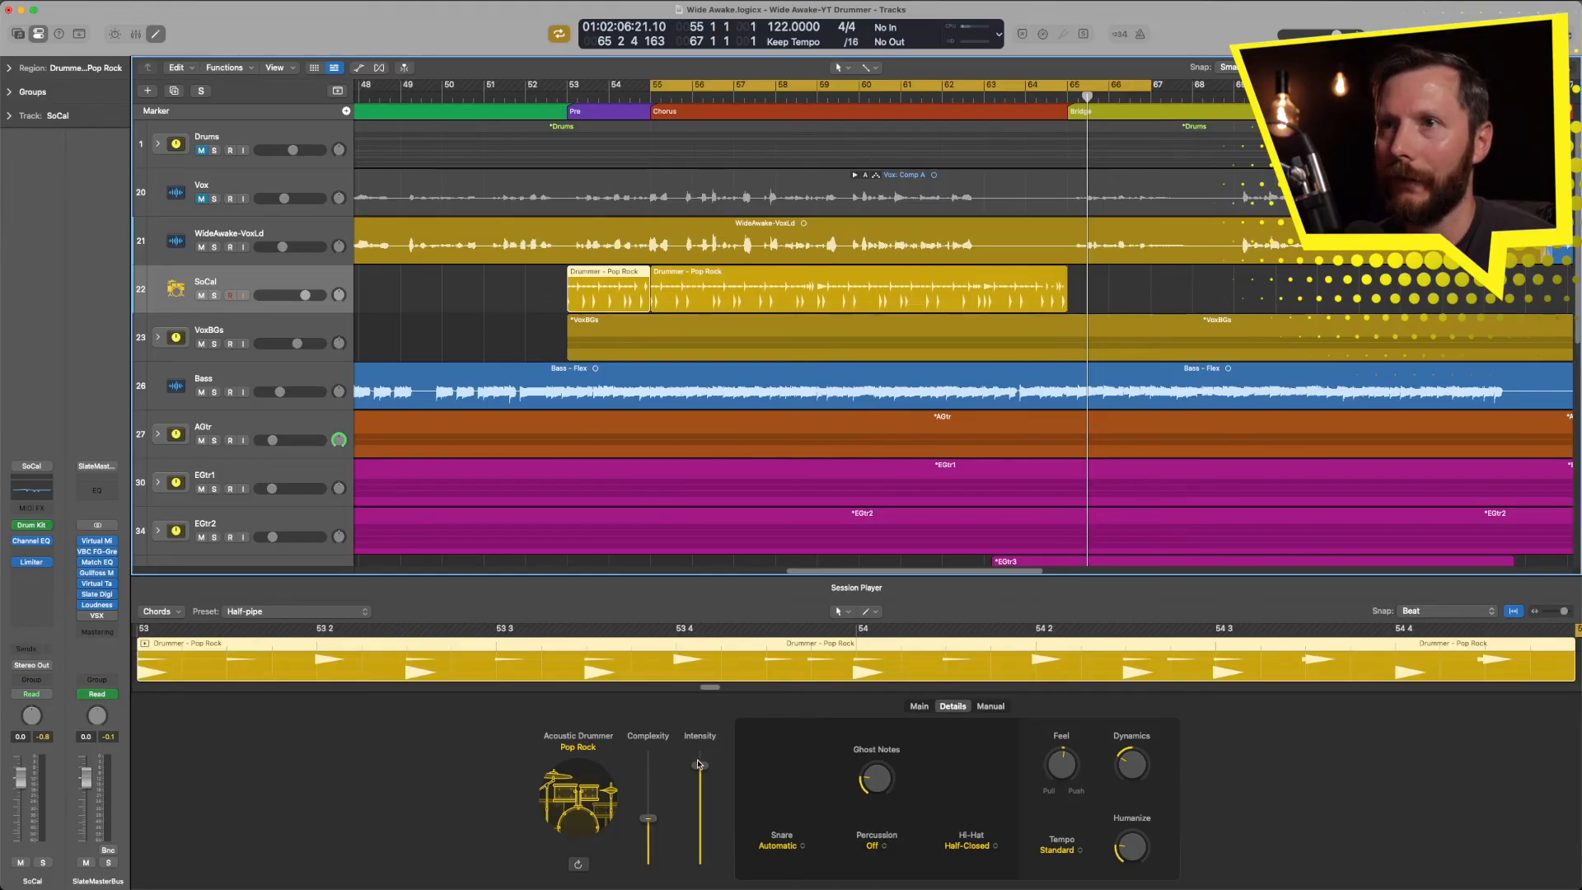
{"action": "left_click_drag", "start_coordinate": [702, 769], "coordinate": [700, 842]}
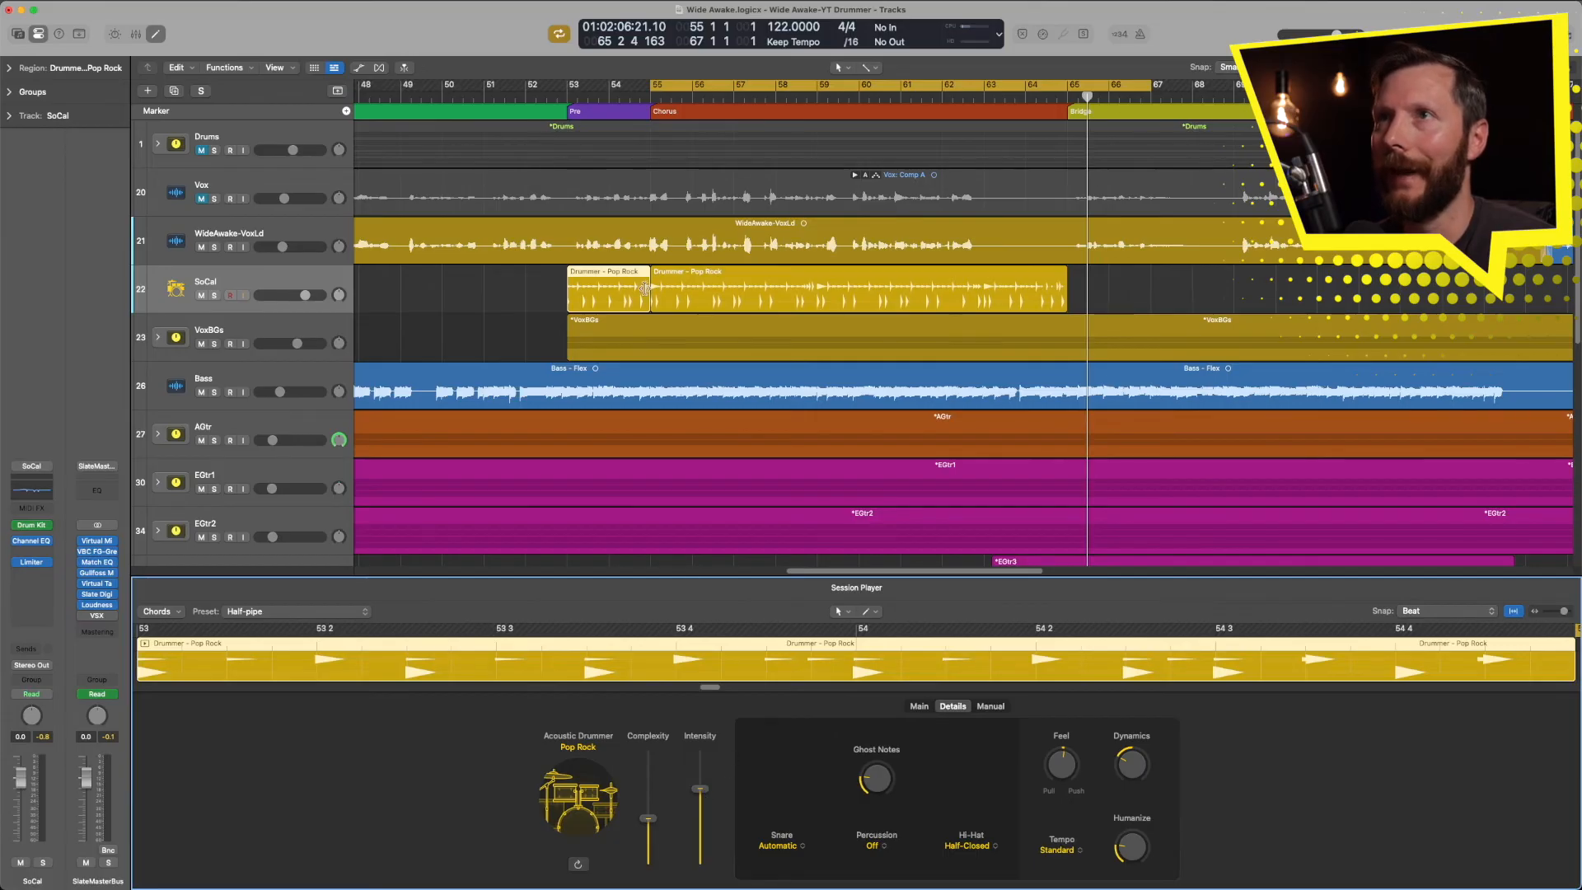
{"action": "left_click_drag", "start_coordinate": [652, 85], "coordinate": [569, 86]}
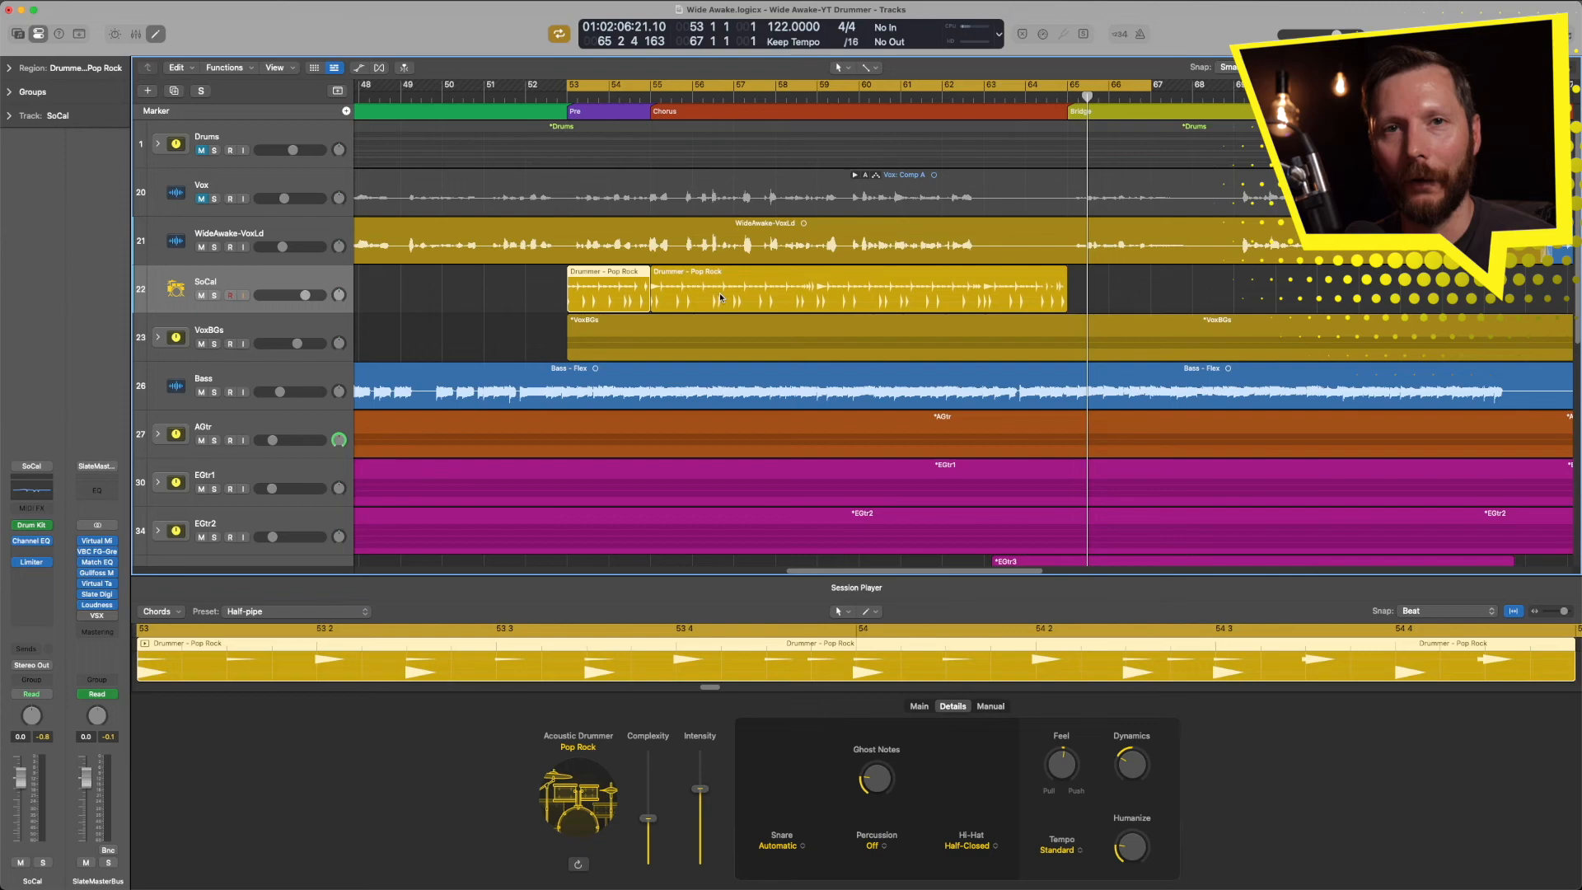
{"action": "key", "text": "space"}
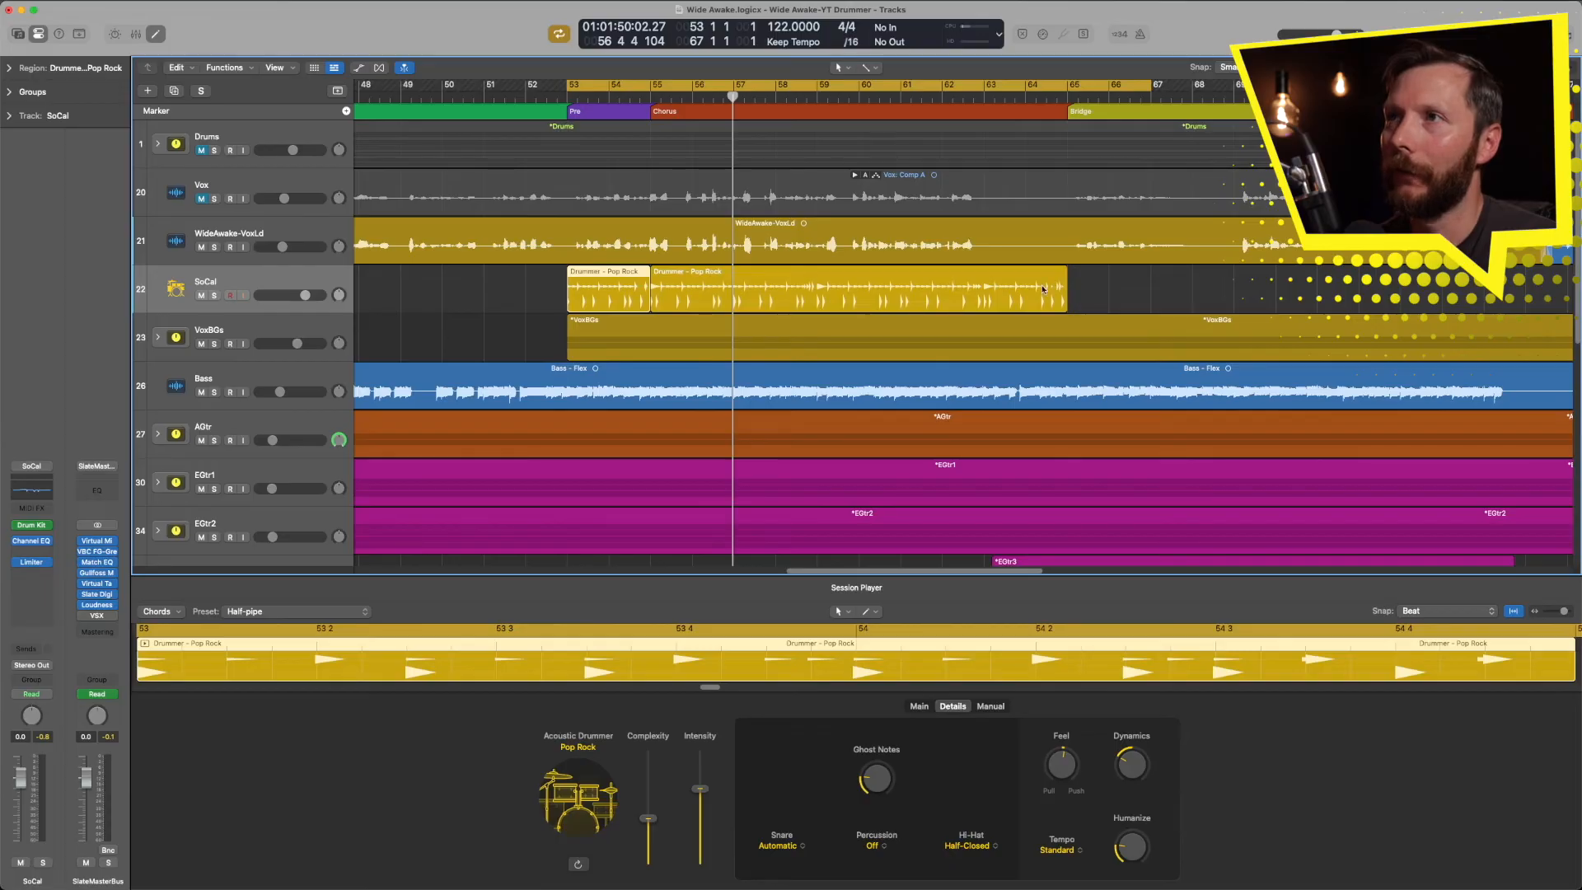
Create a drummer region directly after the chorus at bar 65 and extend its end to bar 75
{"action": "left_click", "coordinate": [1076, 290]}
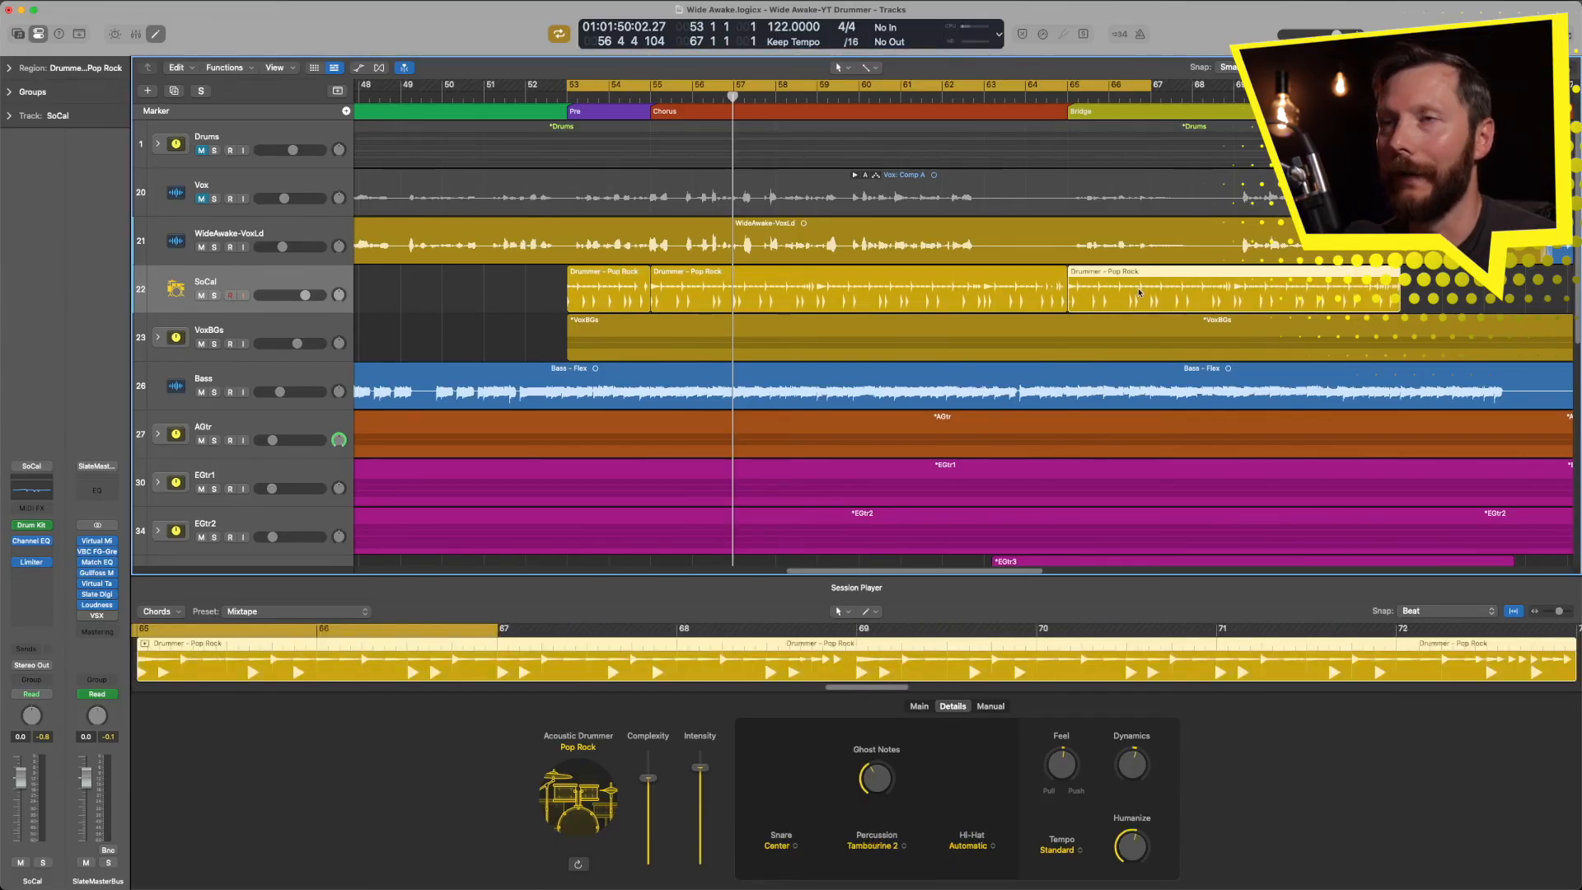
{"action": "left_click_drag", "start_coordinate": [1401, 307], "coordinate": [1483, 311]}
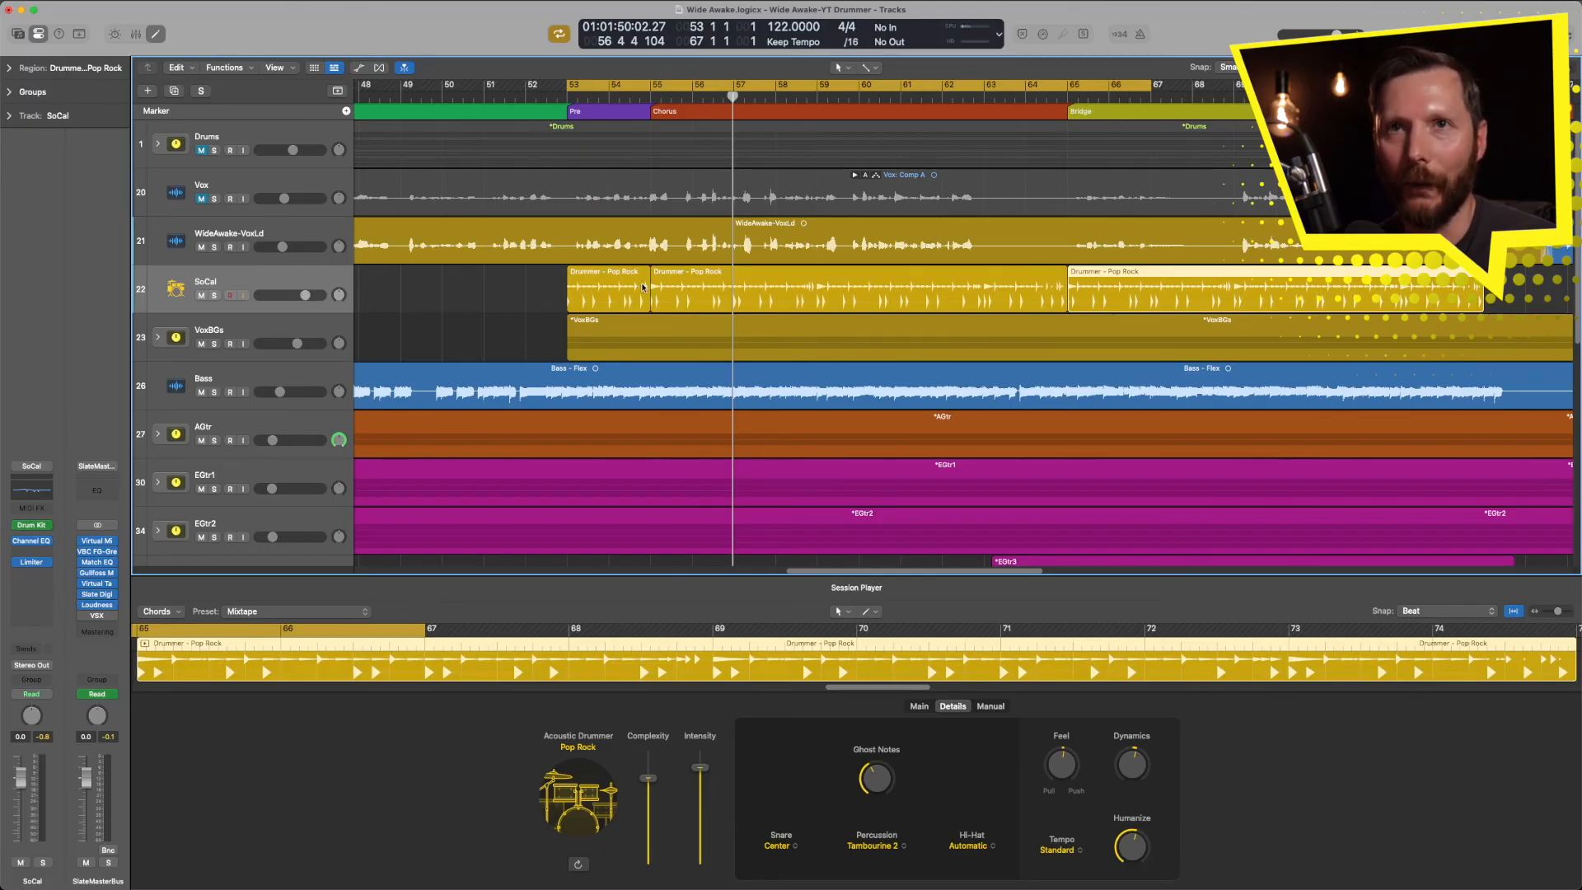
Open the SoCal kit in Drum Kit Designer and audition the kicks from Blue Ridge through East Bay
{"action": "left_click", "coordinate": [32, 530]}
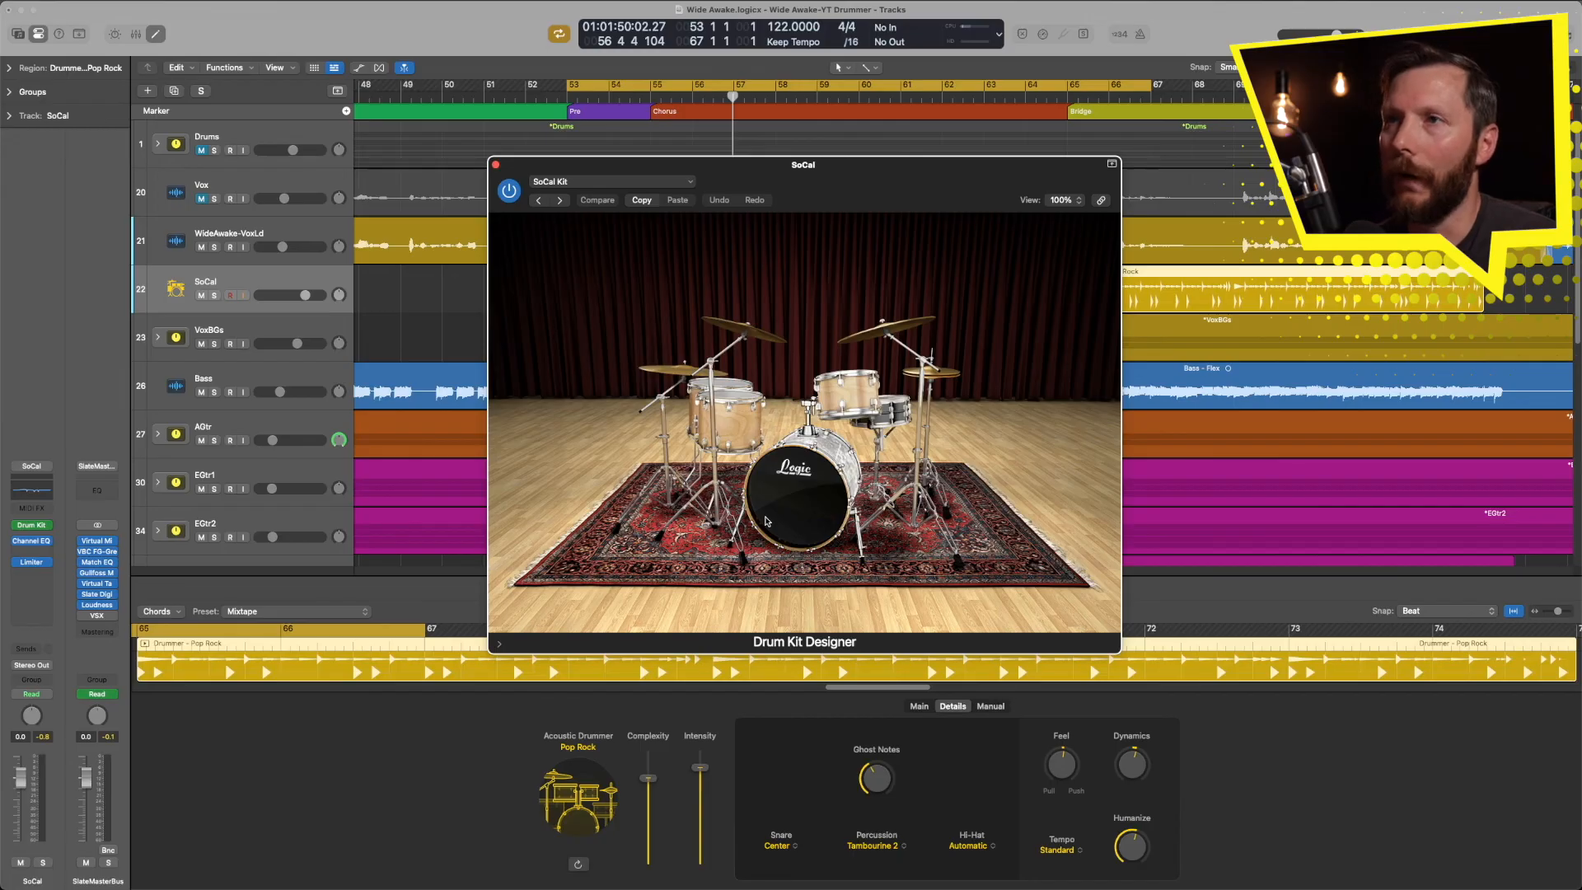
{"action": "left_click", "coordinate": [813, 487]}
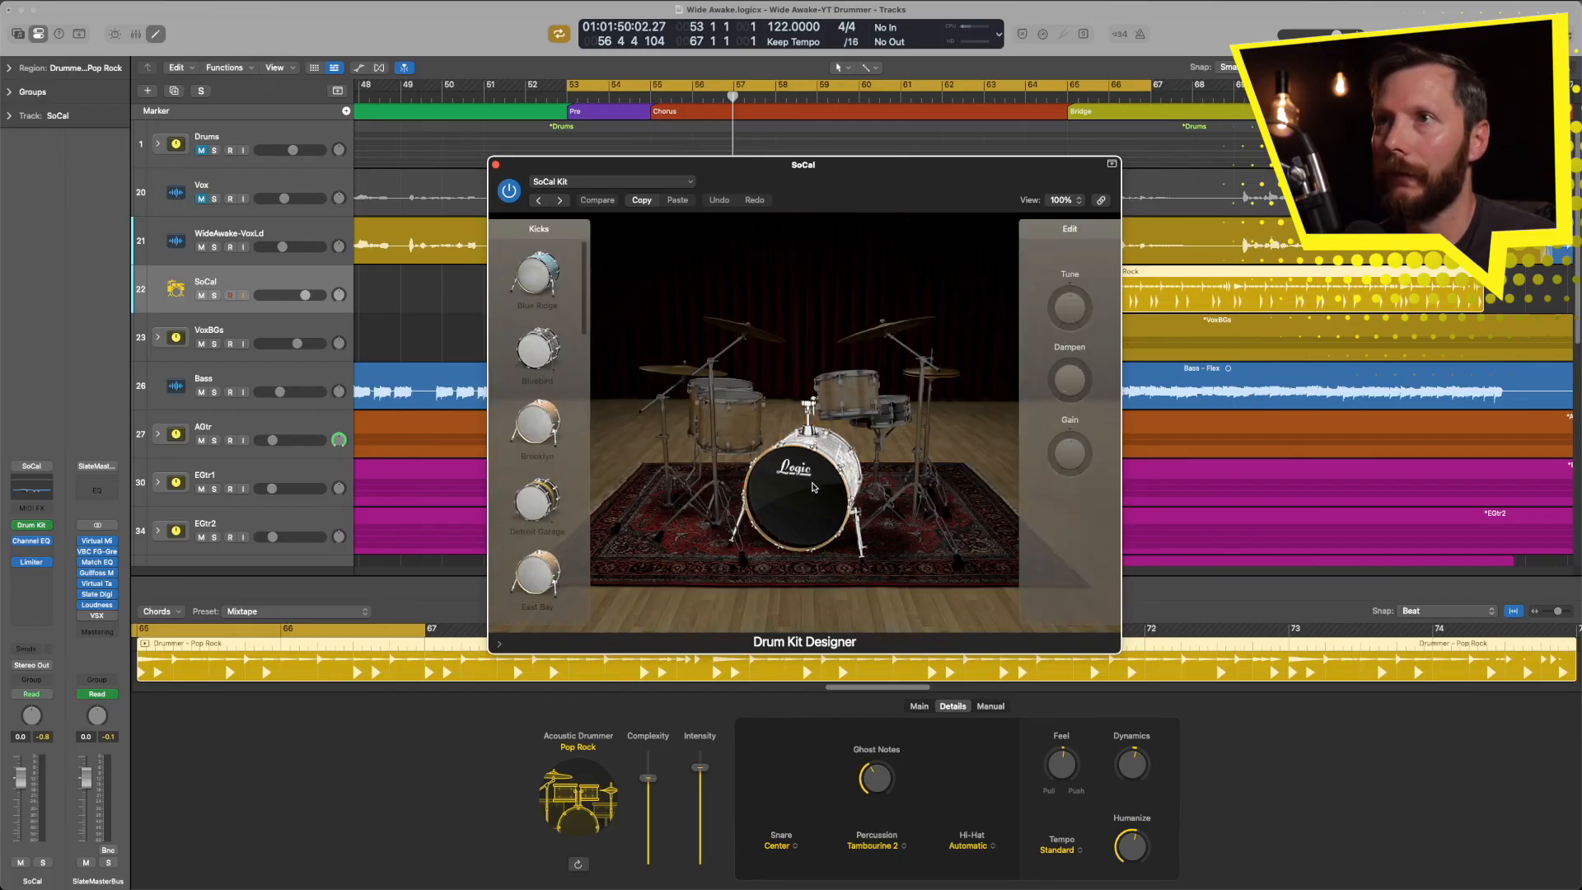
{"action": "left_click", "coordinate": [539, 285]}
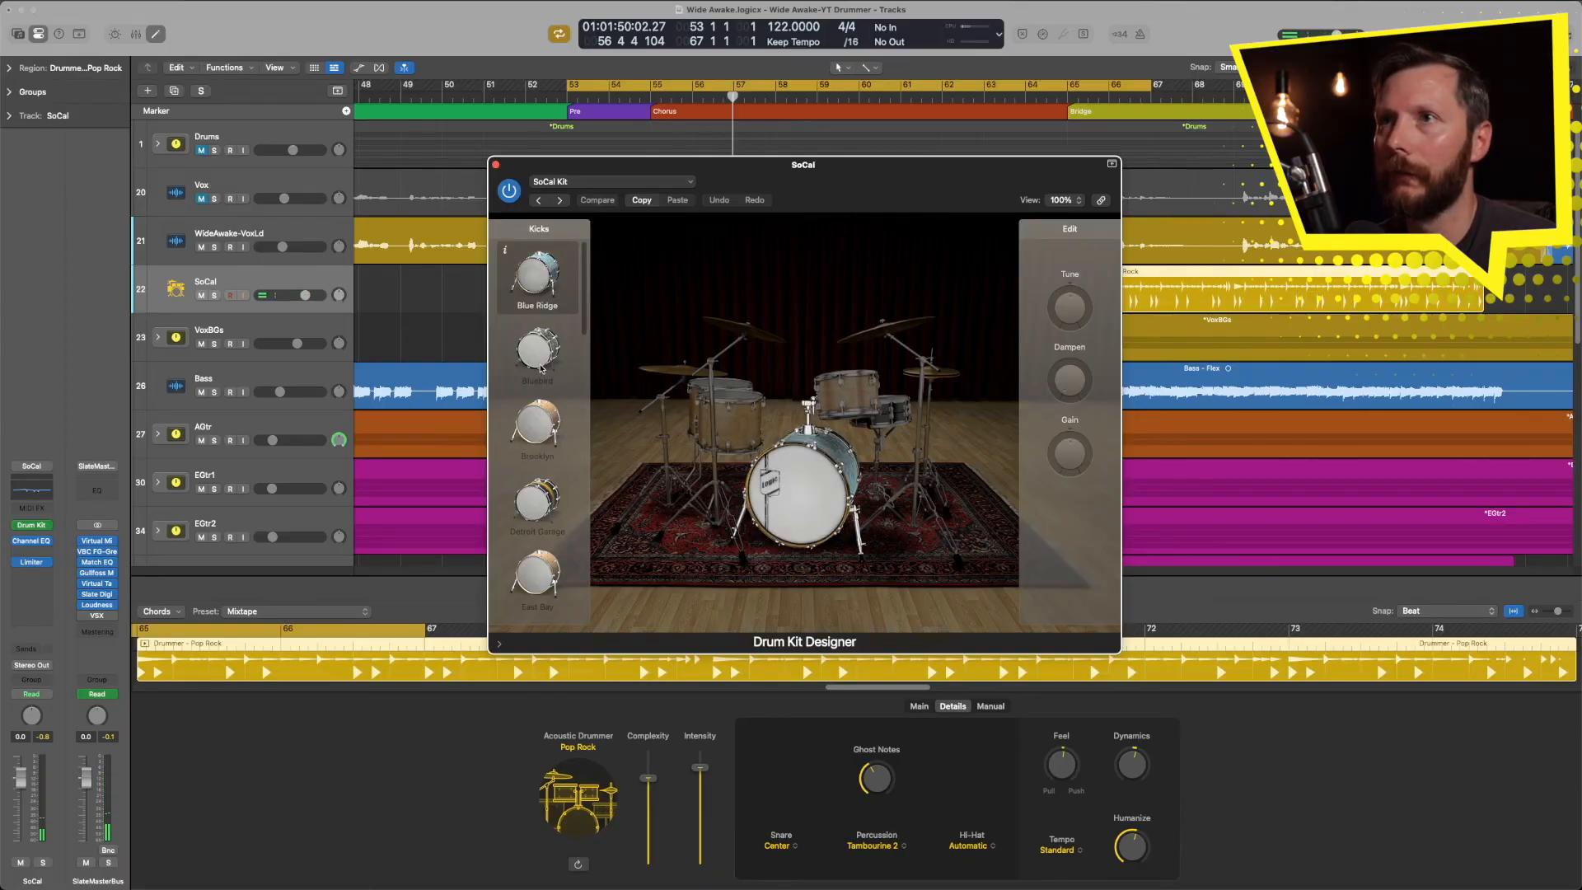
{"action": "left_click", "coordinate": [542, 367]}
{"action": "left_click", "coordinate": [538, 432]}
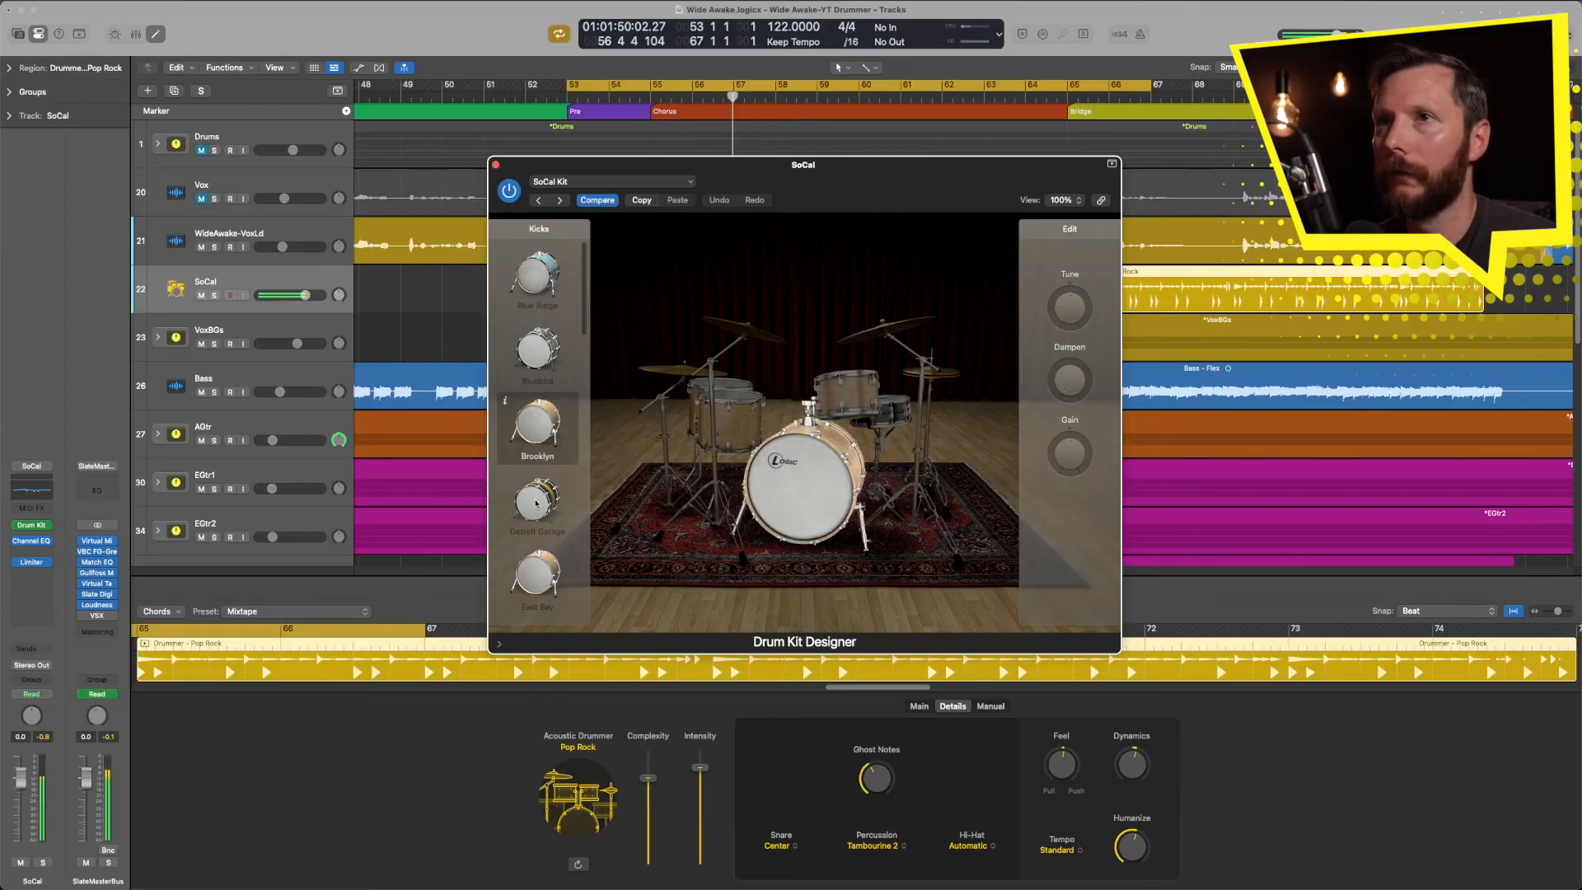
{"action": "left_click", "coordinate": [534, 511]}
{"action": "left_click", "coordinate": [539, 584]}
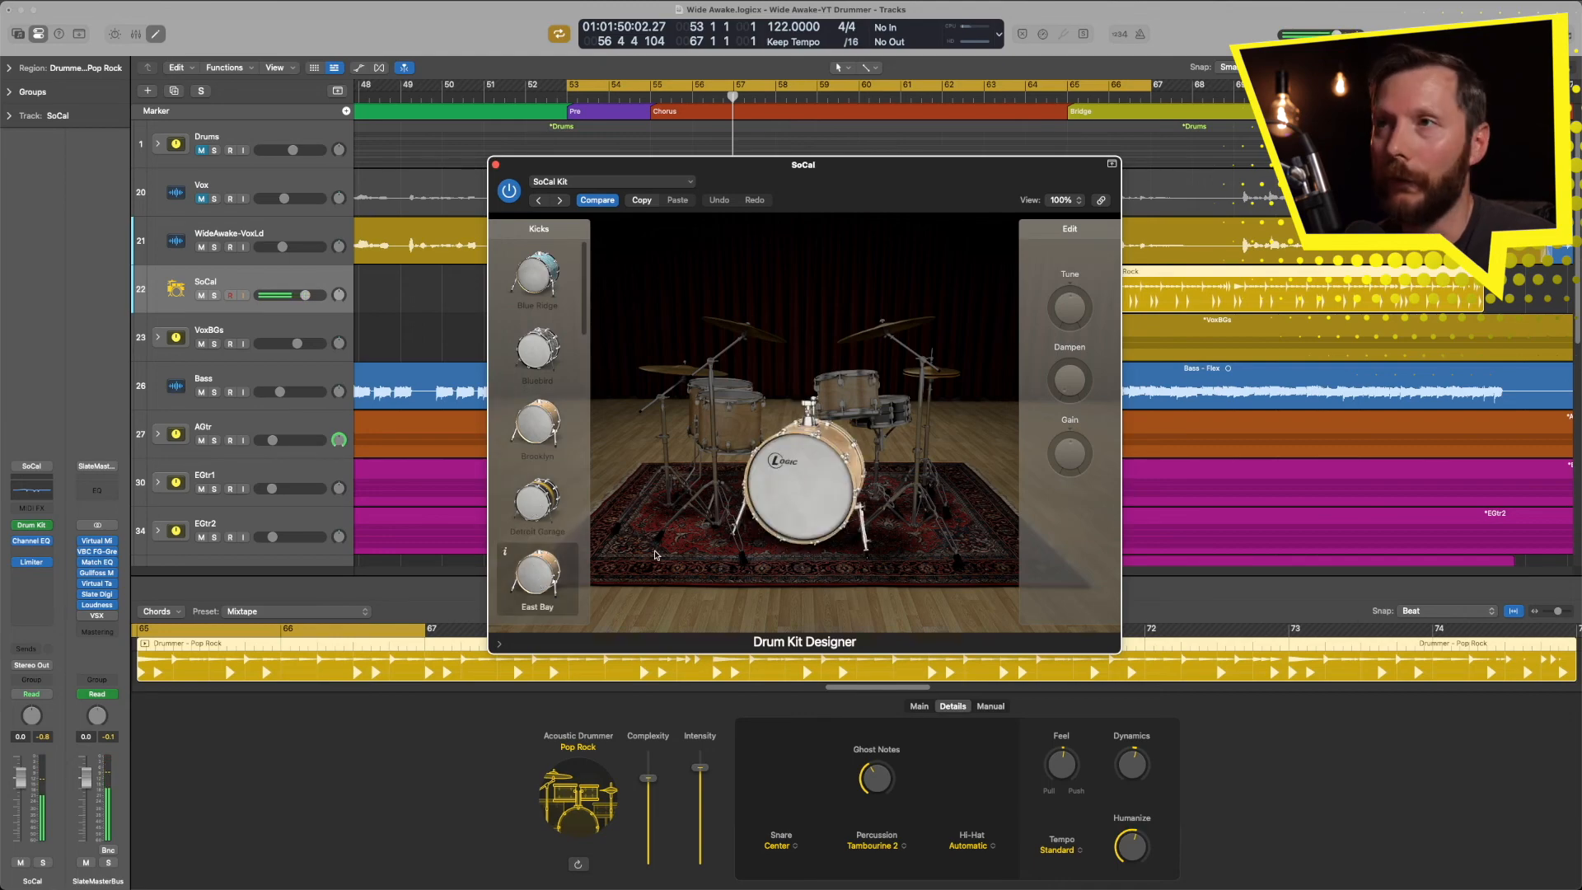
Look at the alternative toms, crash cymbals and snares available in Drum Kit Designer
{"action": "left_click", "coordinate": [728, 429]}
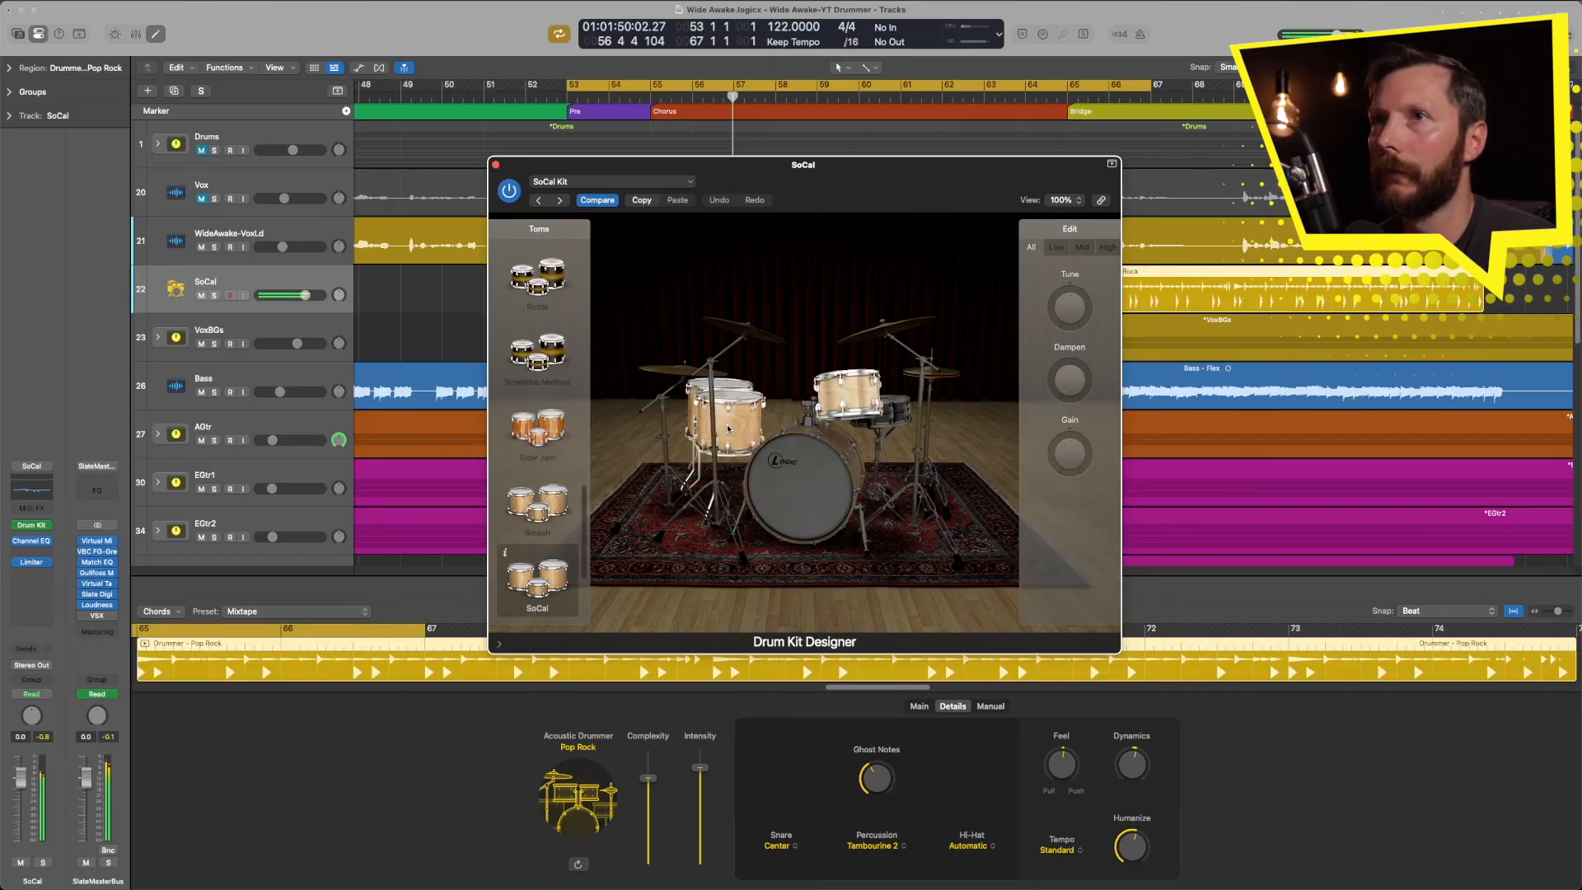
{"action": "left_click", "coordinate": [741, 338]}
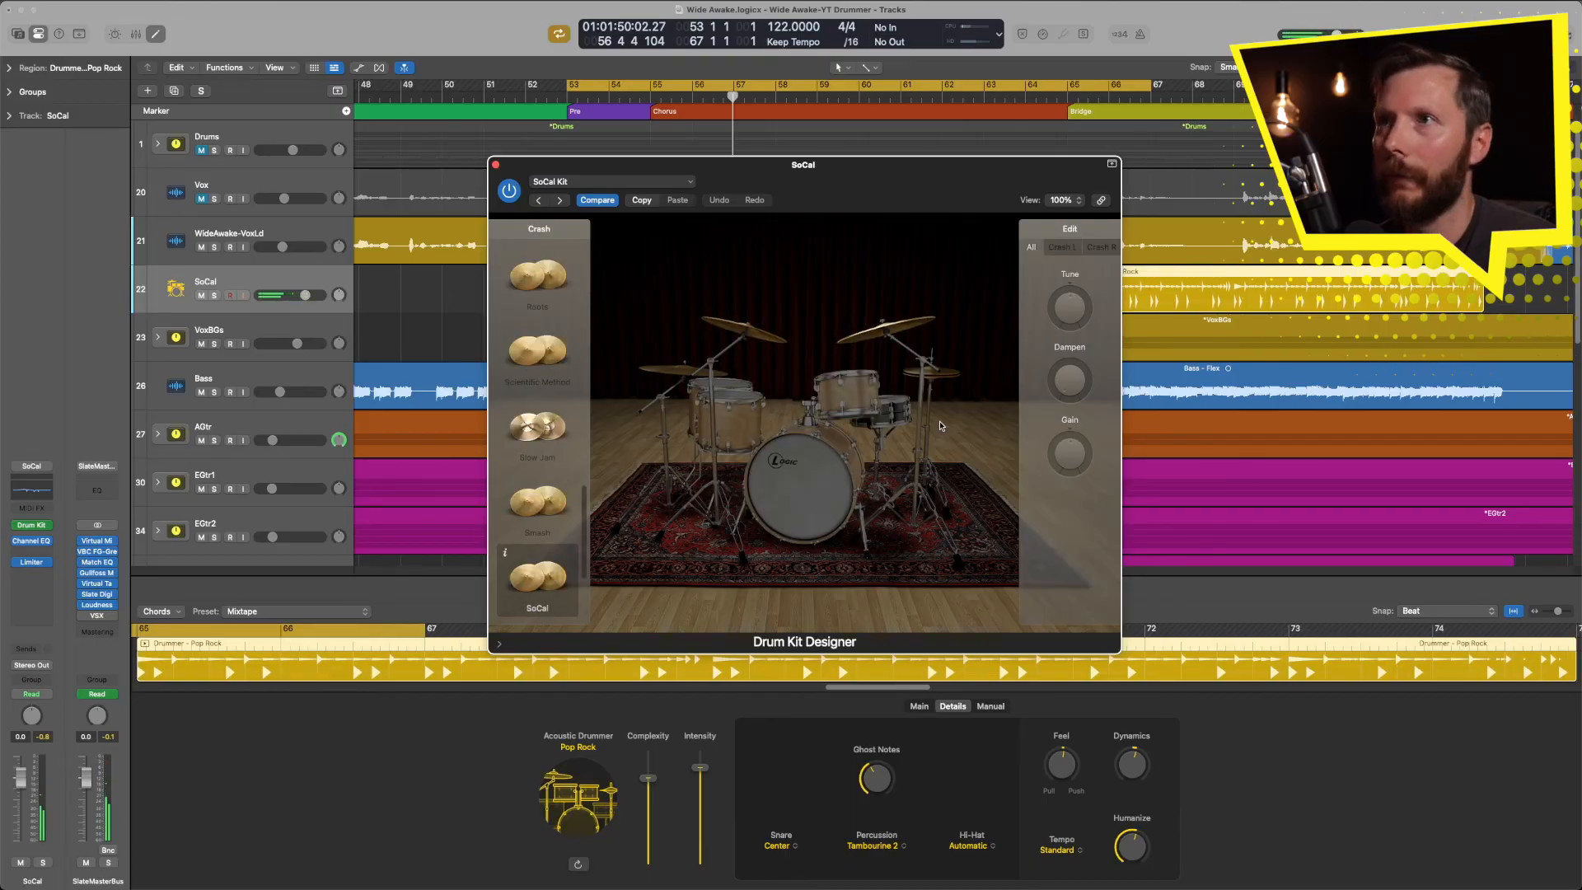
{"action": "left_click", "coordinate": [894, 416]}
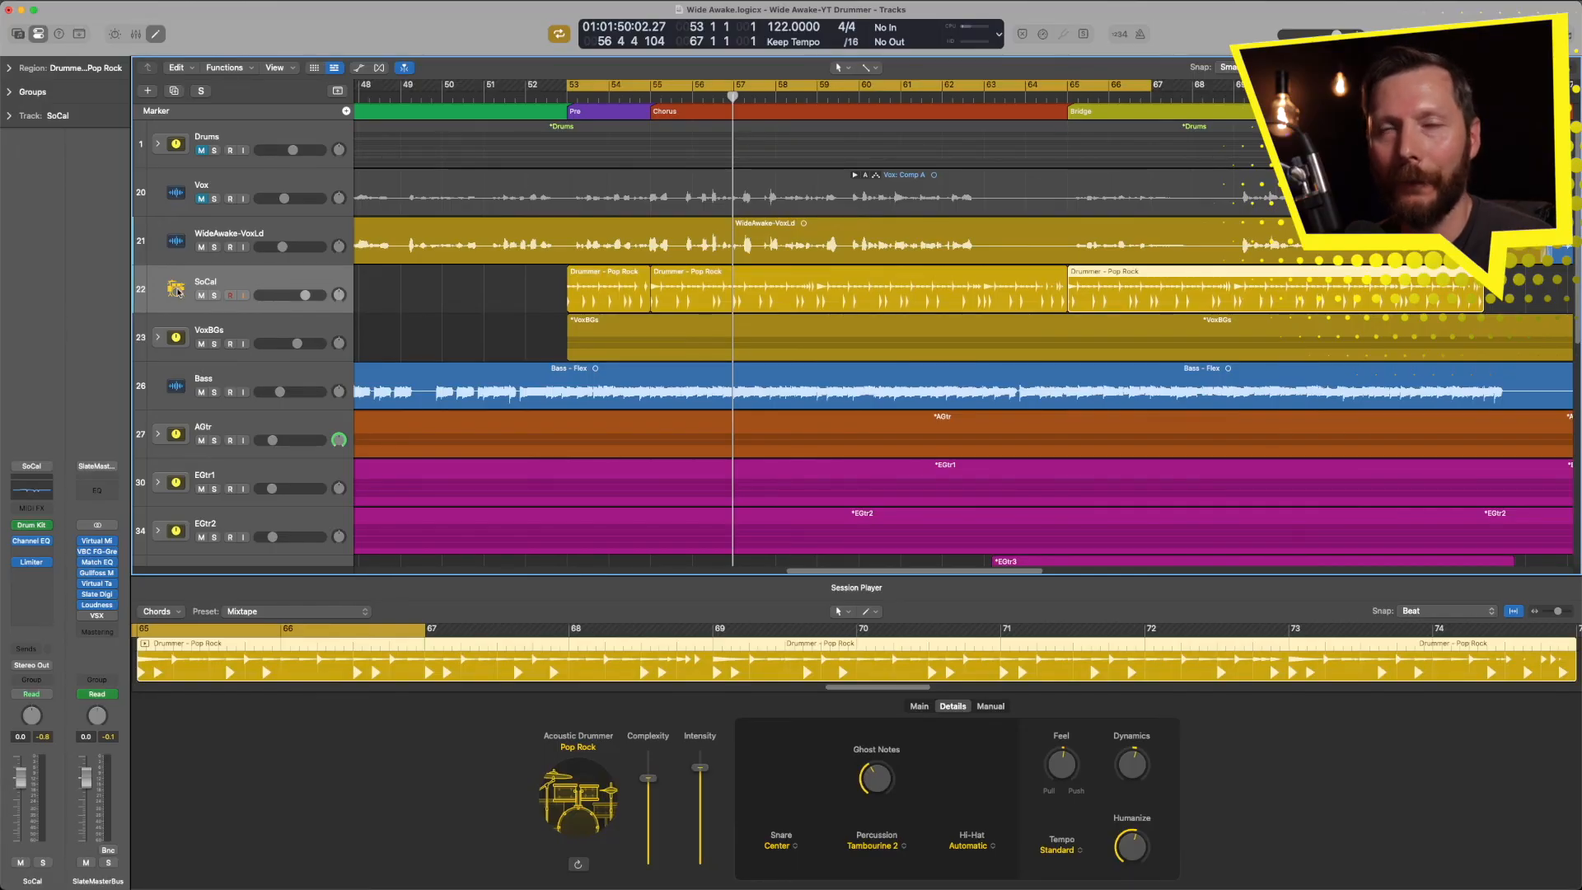
Replace the drummer track's sound with the SoCal+ multi-channel kit from the Library
{"action": "left_click", "coordinate": [17, 35]}
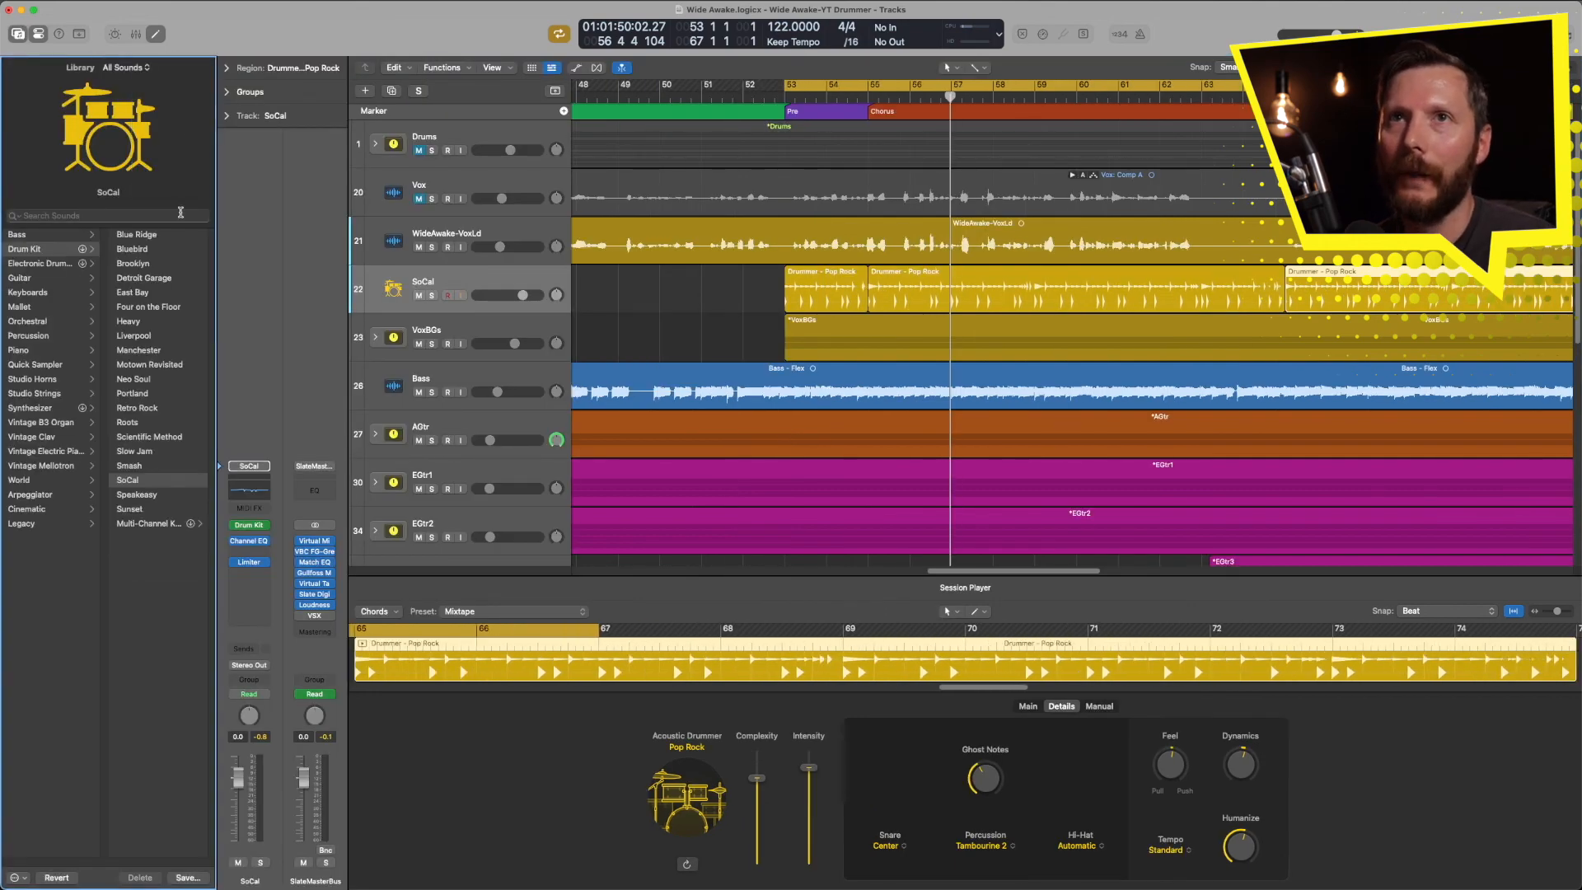
{"action": "left_click", "coordinate": [151, 525]}
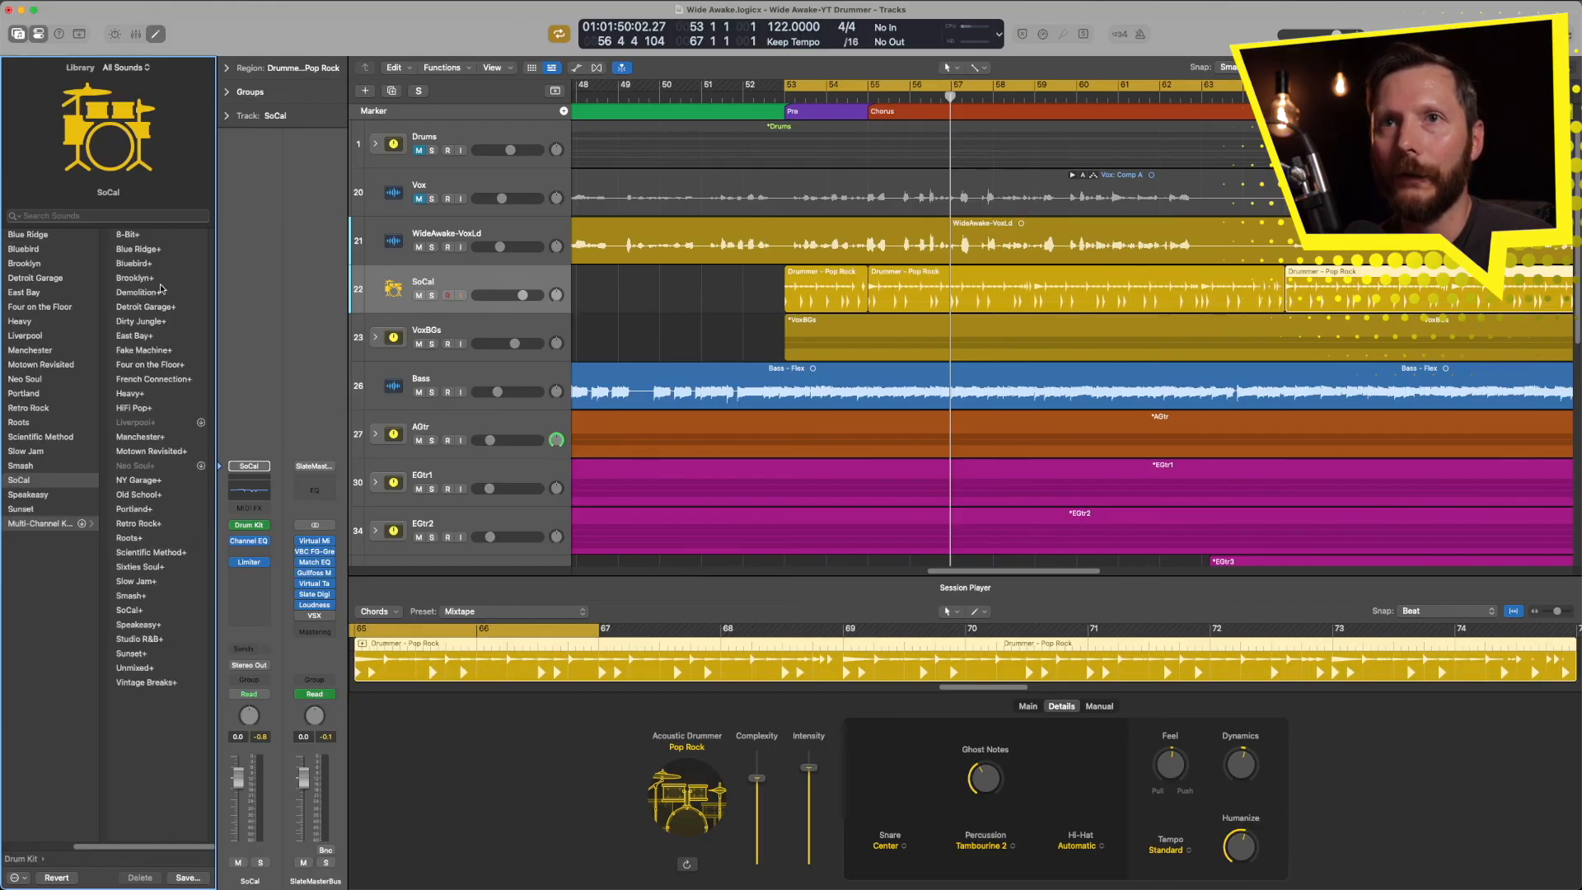
{"action": "left_click", "coordinate": [142, 611]}
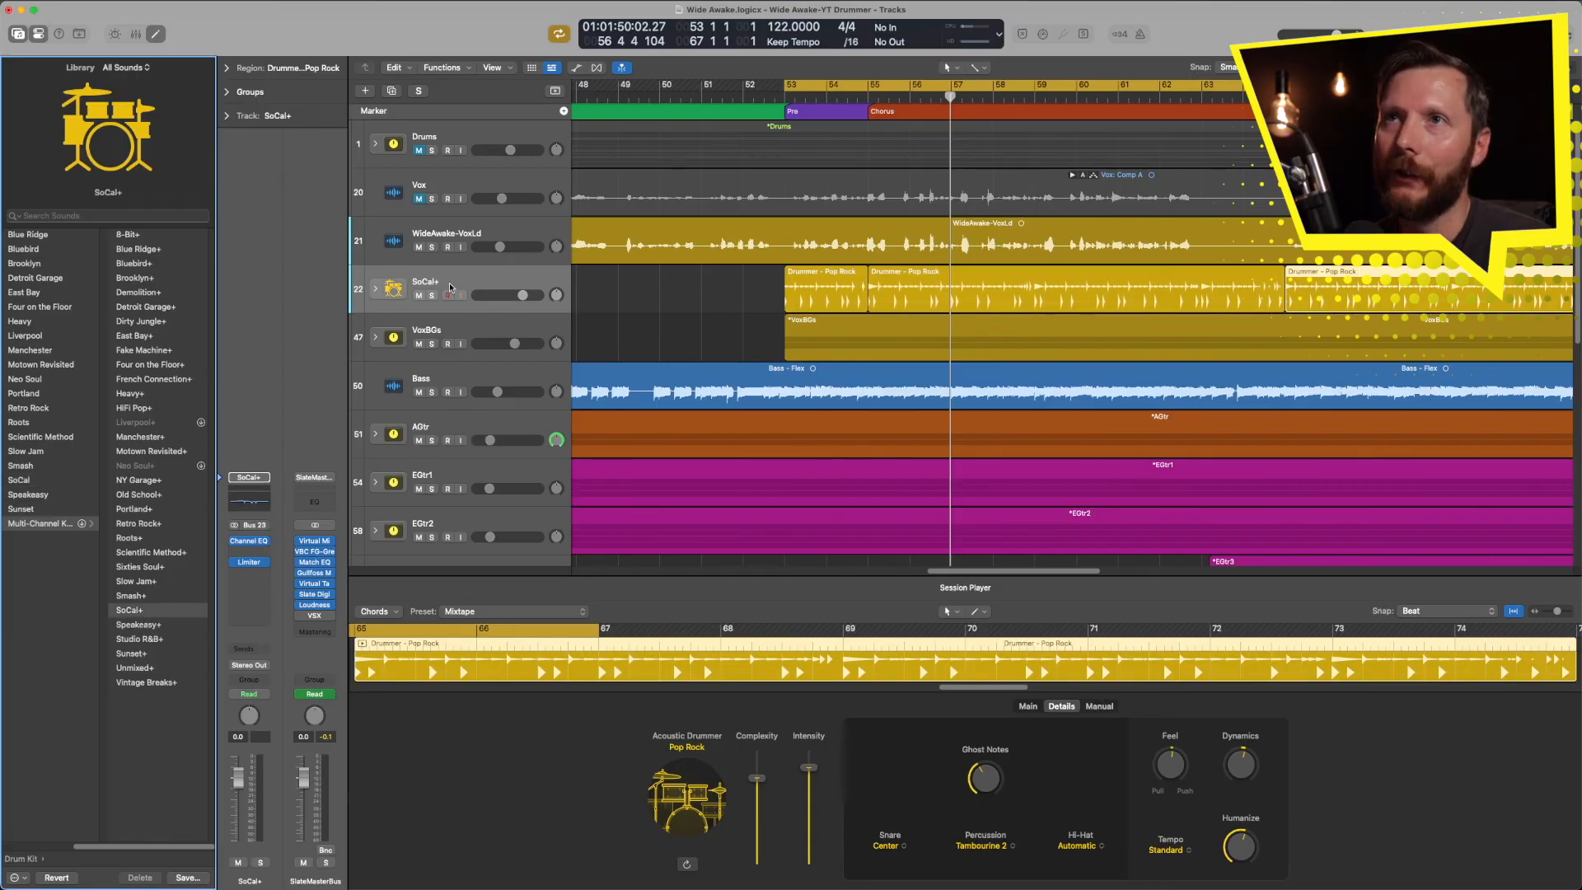
Expand the SoCal+ track stack and look through its individual microphone, percussion and effects tracks
{"action": "left_click", "coordinate": [376, 291]}
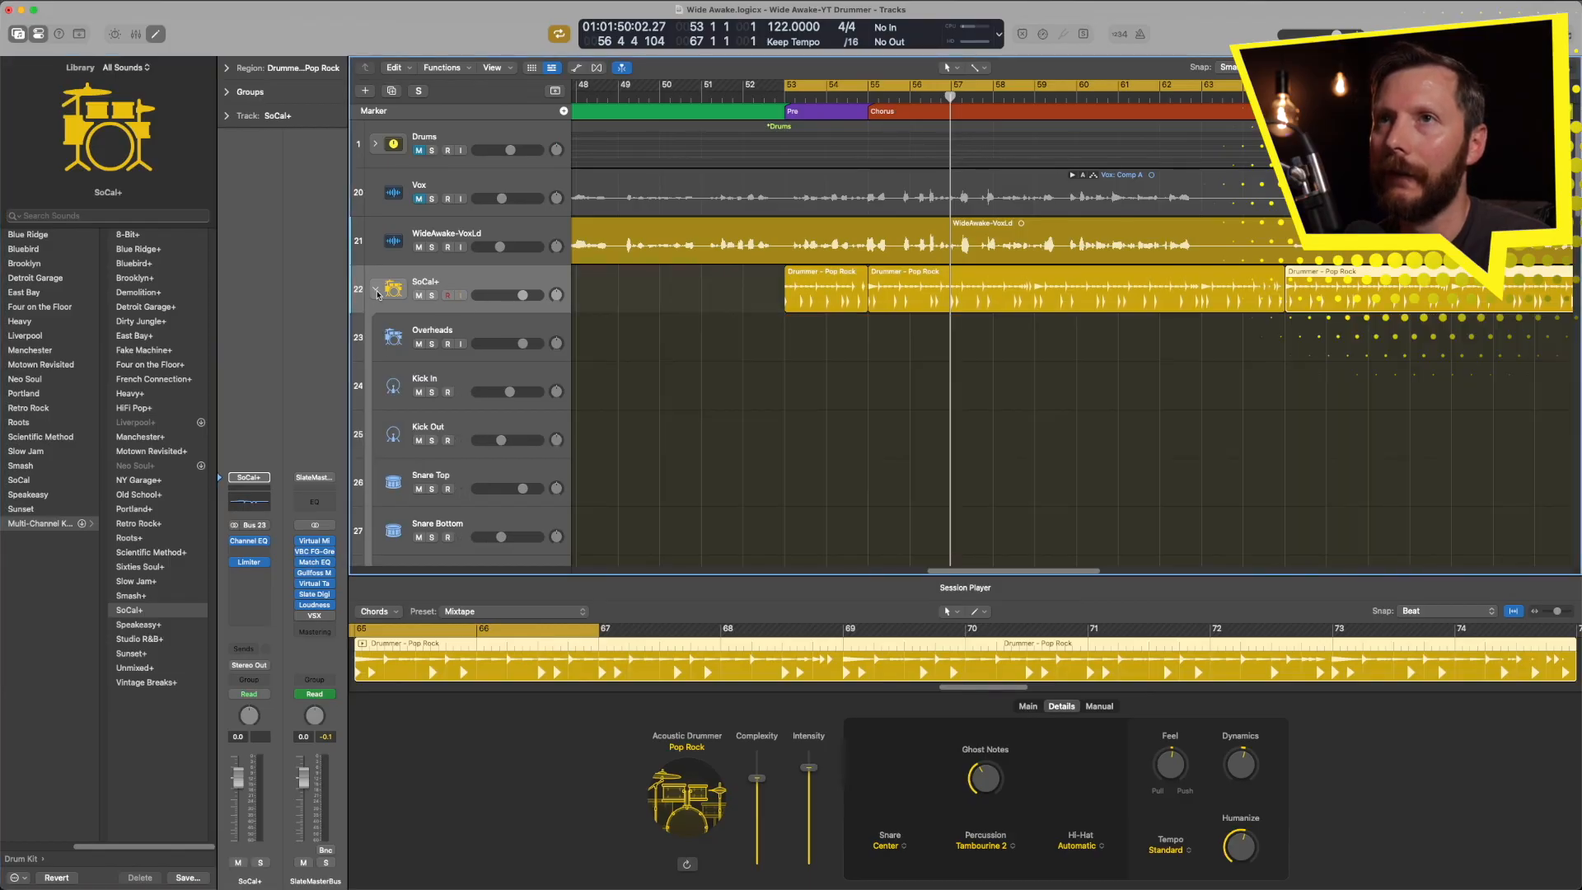
{"action": "scroll", "coordinate": [532, 341], "scroll_direction": "down", "scroll_amount": 15}
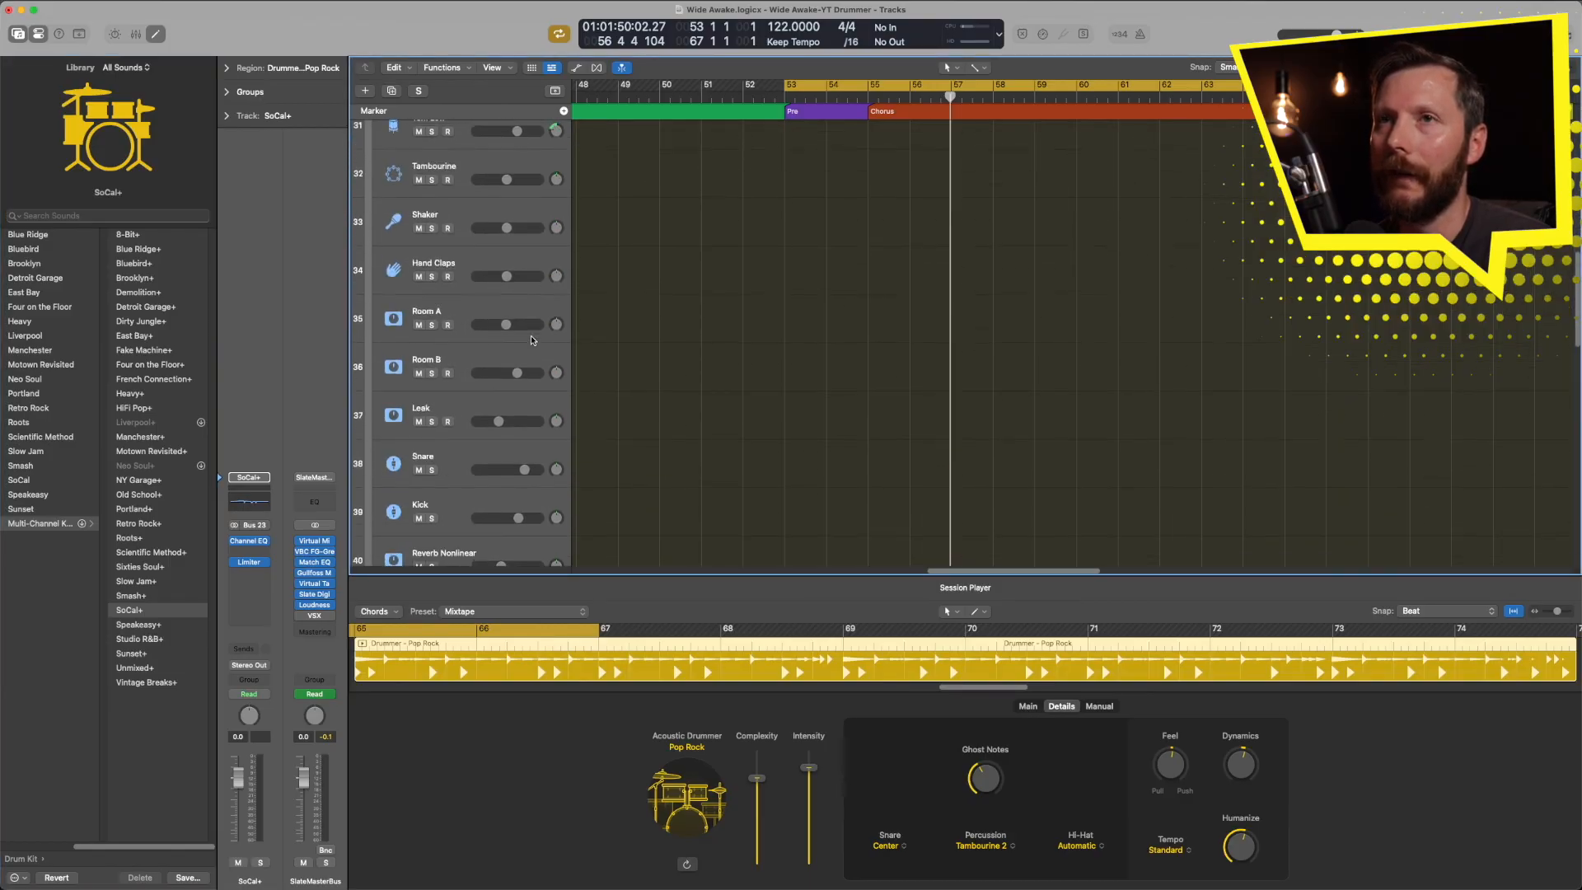
{"action": "scroll", "coordinate": [532, 340], "scroll_direction": "down", "scroll_amount": 6}
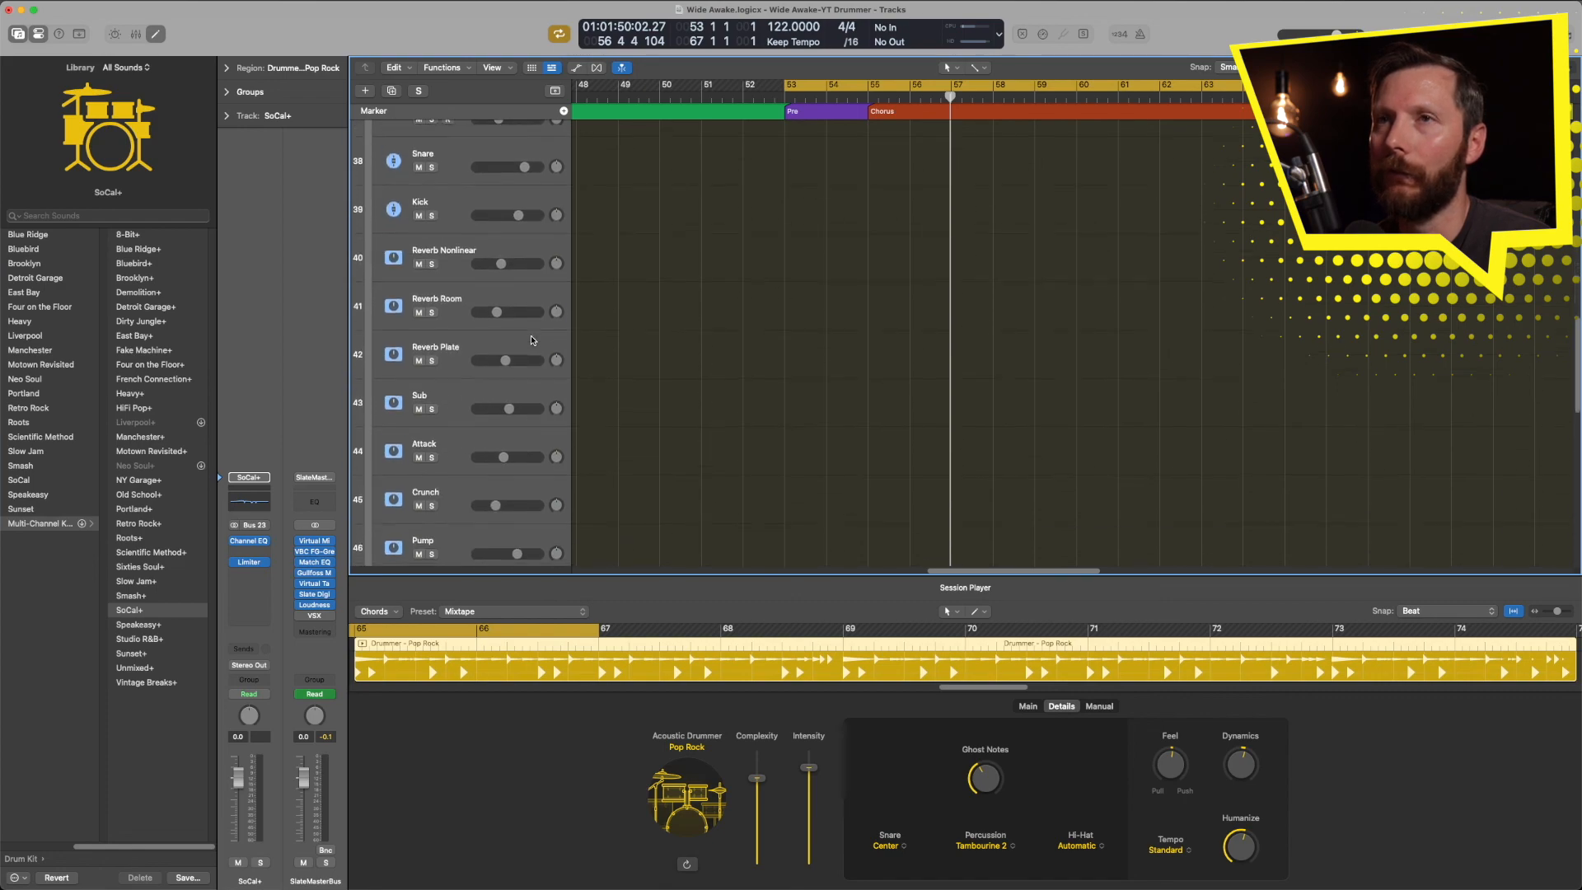
{"action": "scroll", "coordinate": [531, 340], "scroll_direction": "up", "scroll_amount": 19}
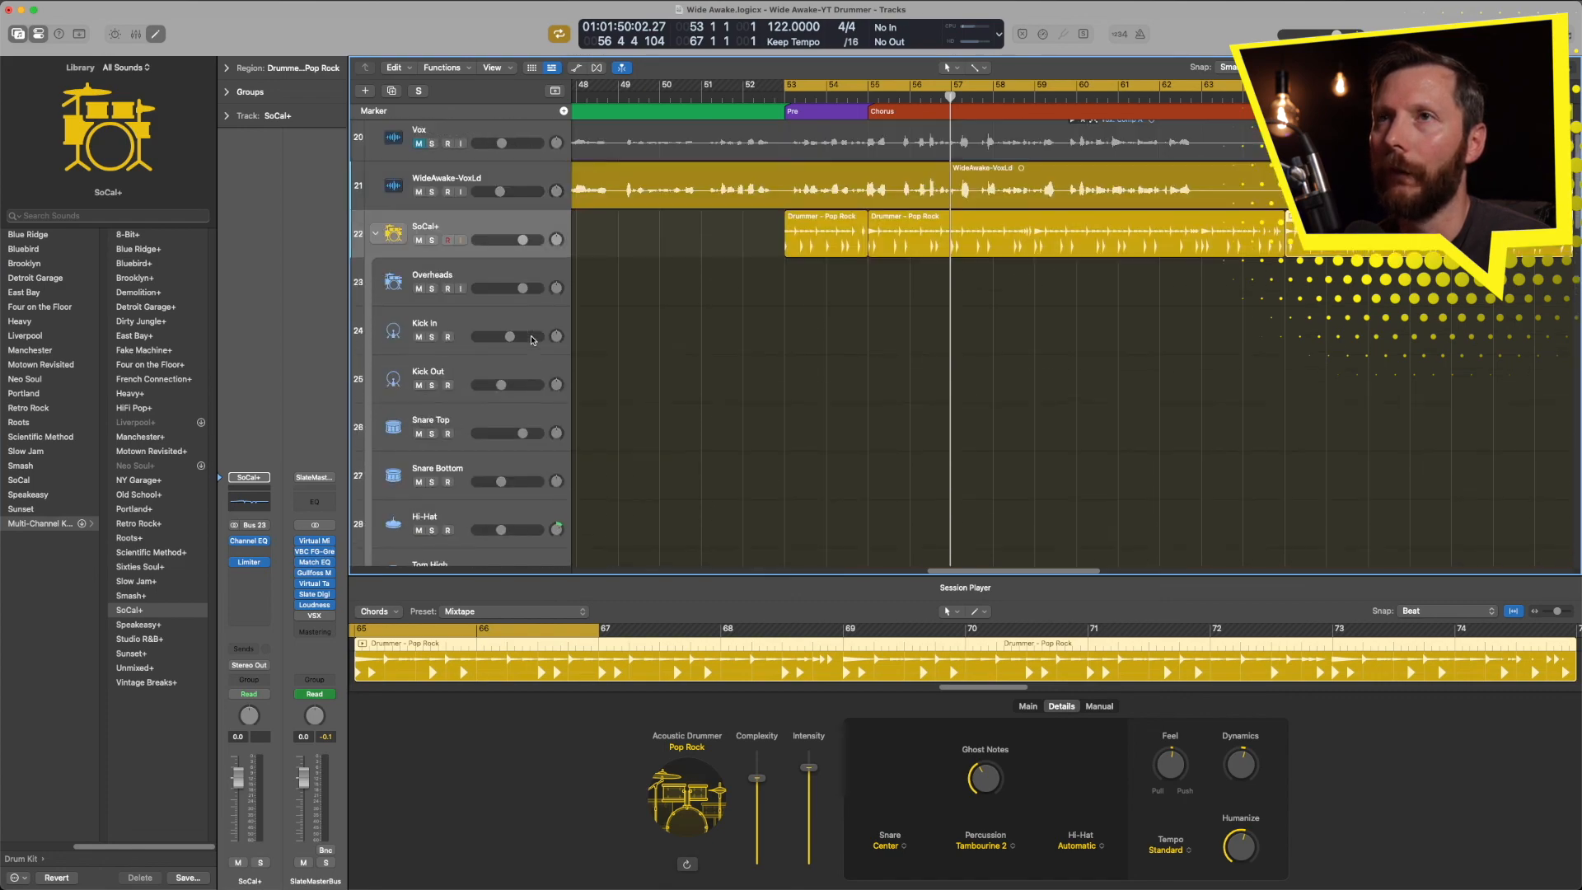
{"action": "left_click", "coordinate": [466, 281]}
{"action": "key", "text": "Down"}
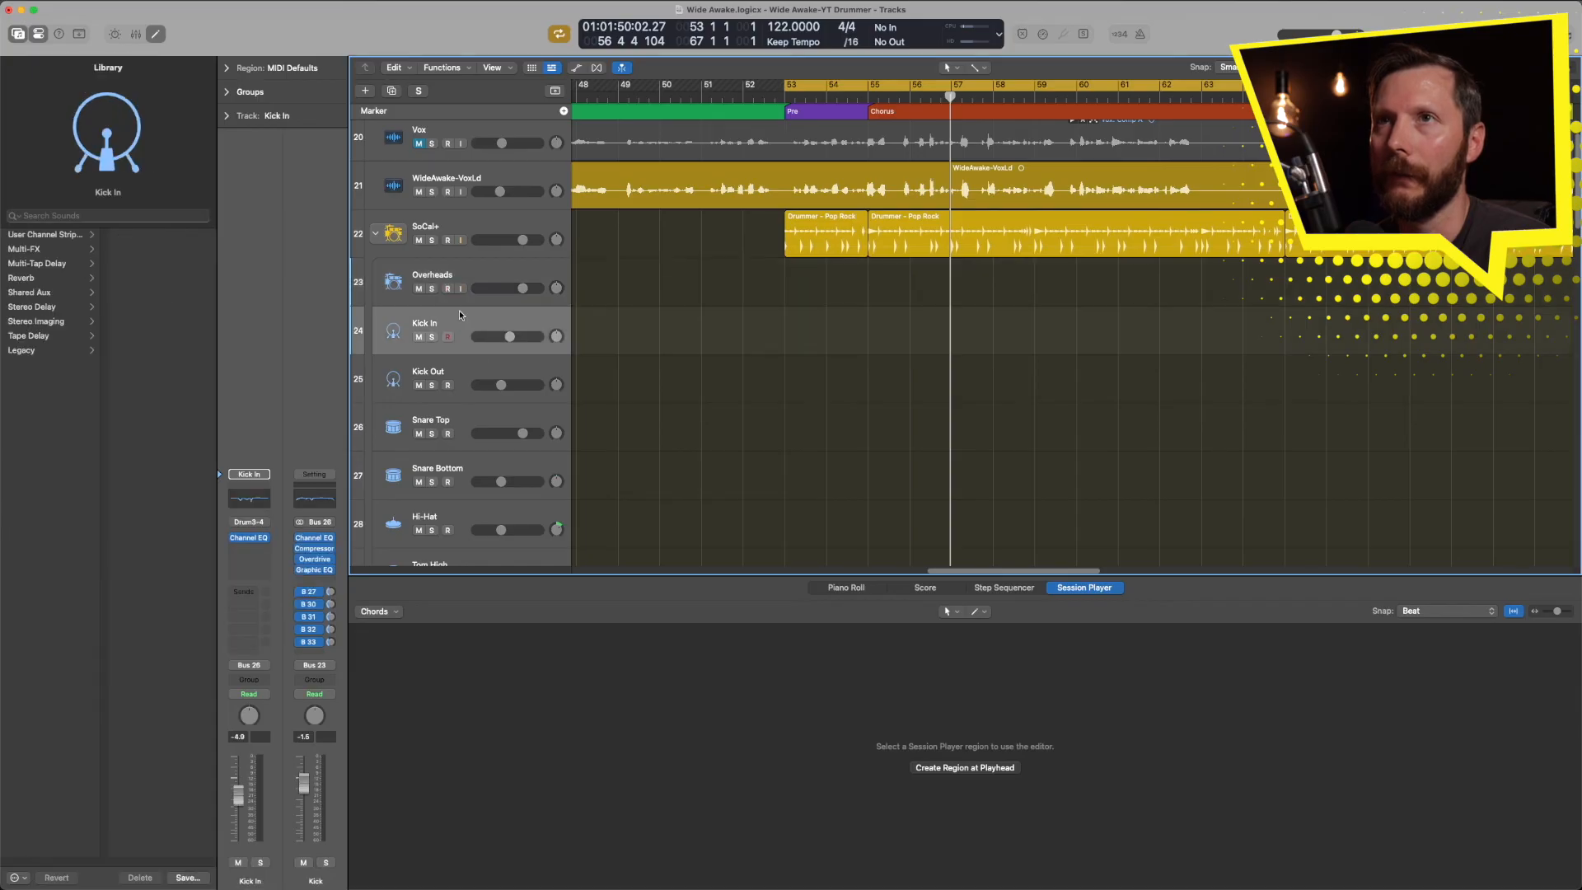
{"action": "left_click", "coordinate": [456, 269]}
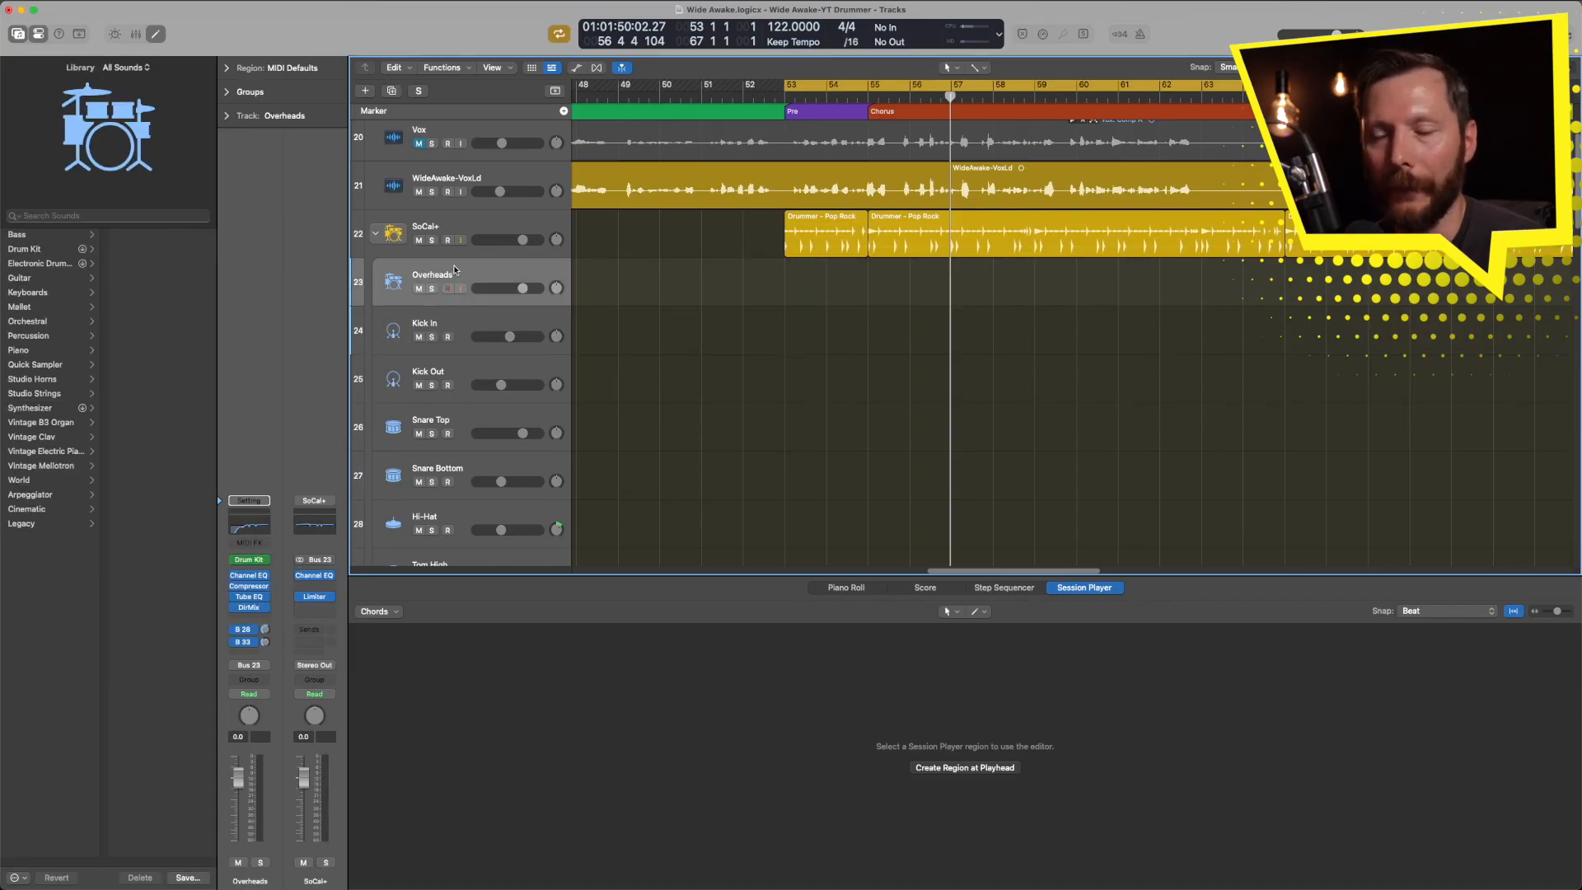
Show the mixer and step through the kit's channels from Overheads to Snare Top
{"action": "key", "text": "x"}
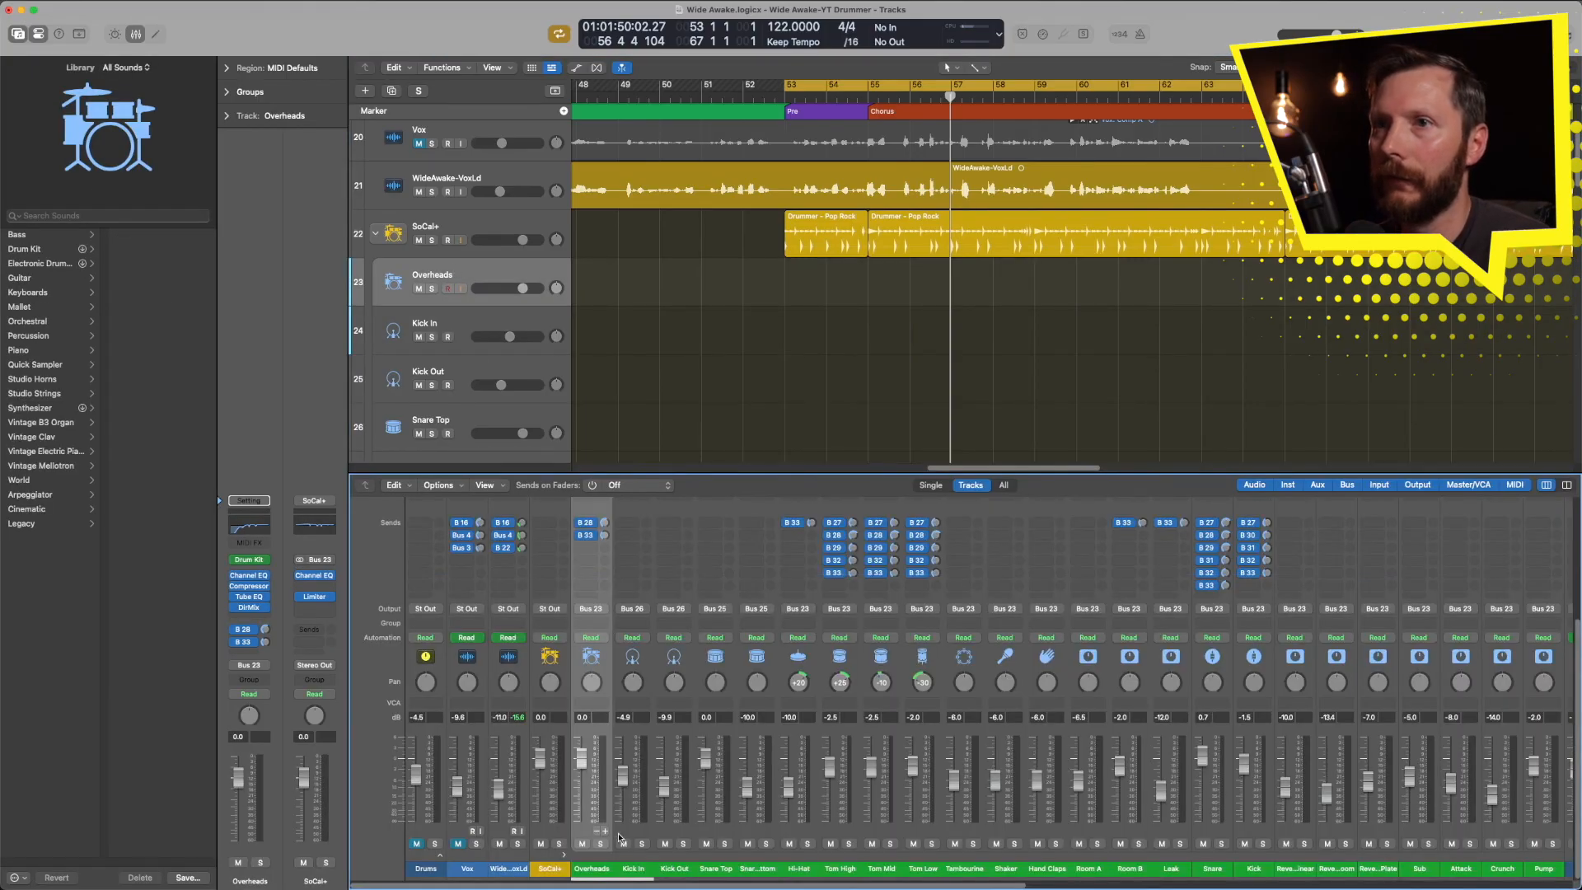
{"action": "scroll", "coordinate": [626, 814], "scroll_direction": "up", "scroll_amount": 5}
{"action": "scroll", "coordinate": [613, 680], "scroll_direction": "down", "scroll_amount": 5}
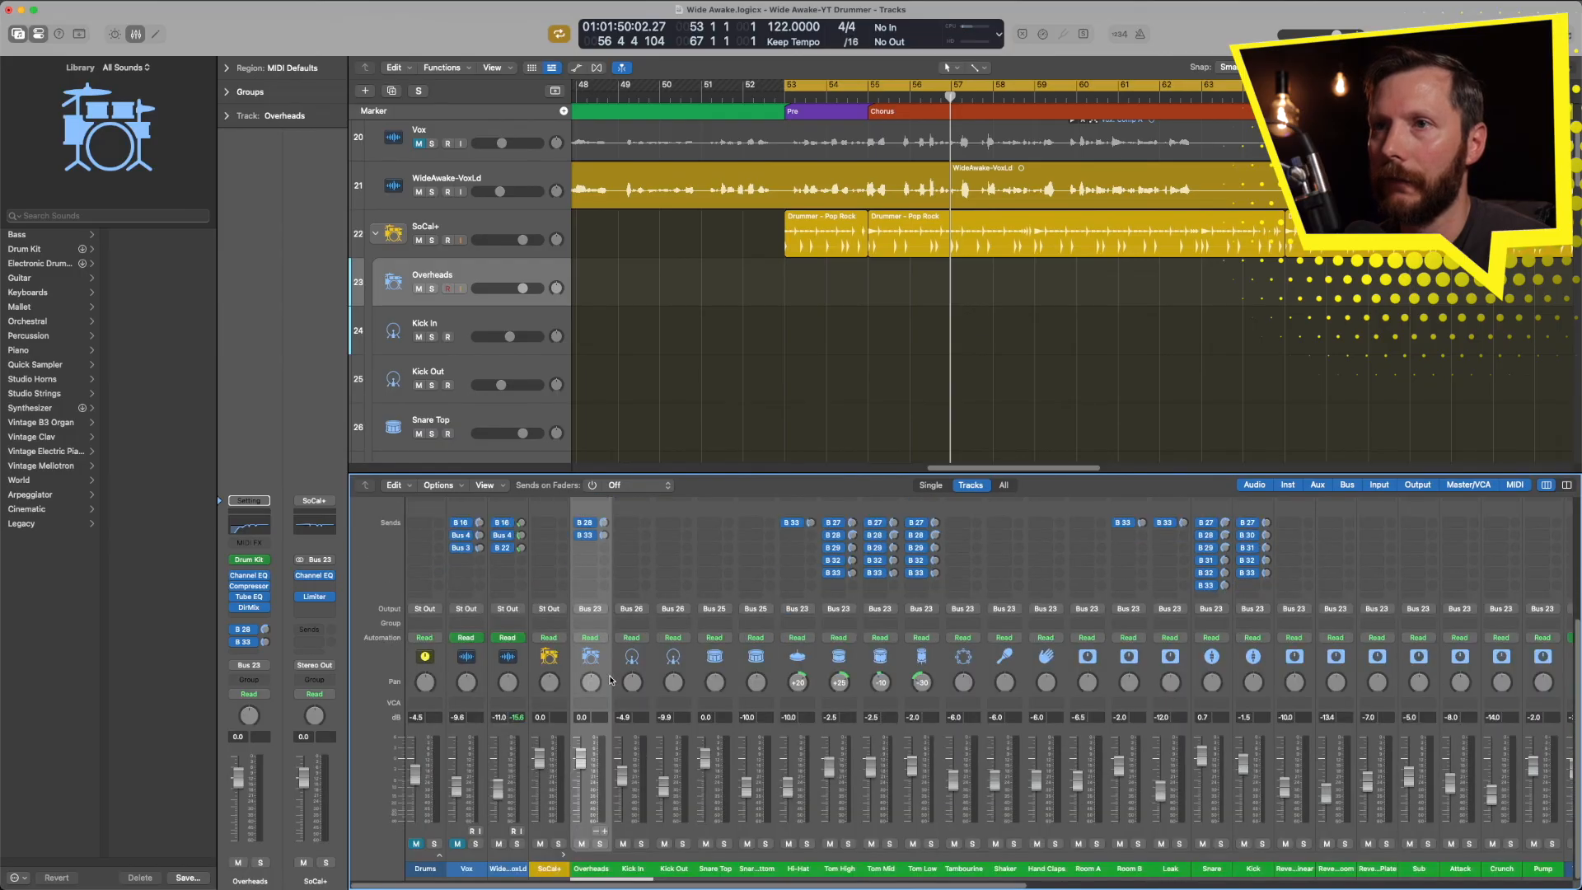
{"action": "key", "text": "Down"}
{"action": "key", "text": "Down"}
{"action": "key", "text": "Down"}
{"action": "key", "text": "Down"}
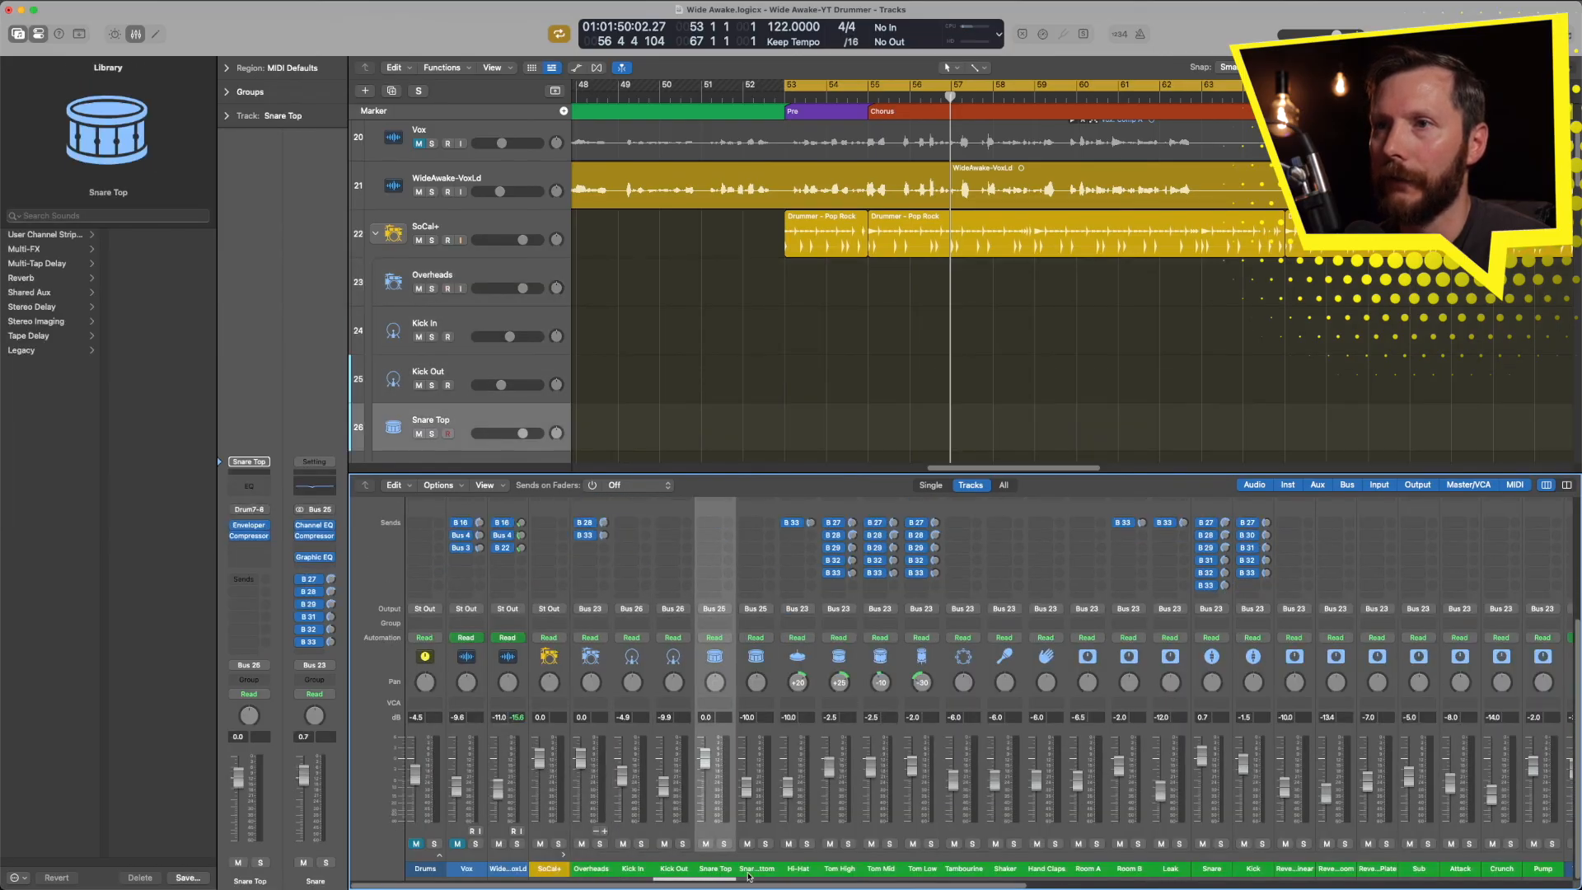
Lower the Snare Top and Snare Bottom channels together to -4.4 dB and -14.4 dB
{"action": "left_click", "coordinate": [703, 870]}
{"action": "left_click", "coordinate": [736, 865], "text": "shift"}
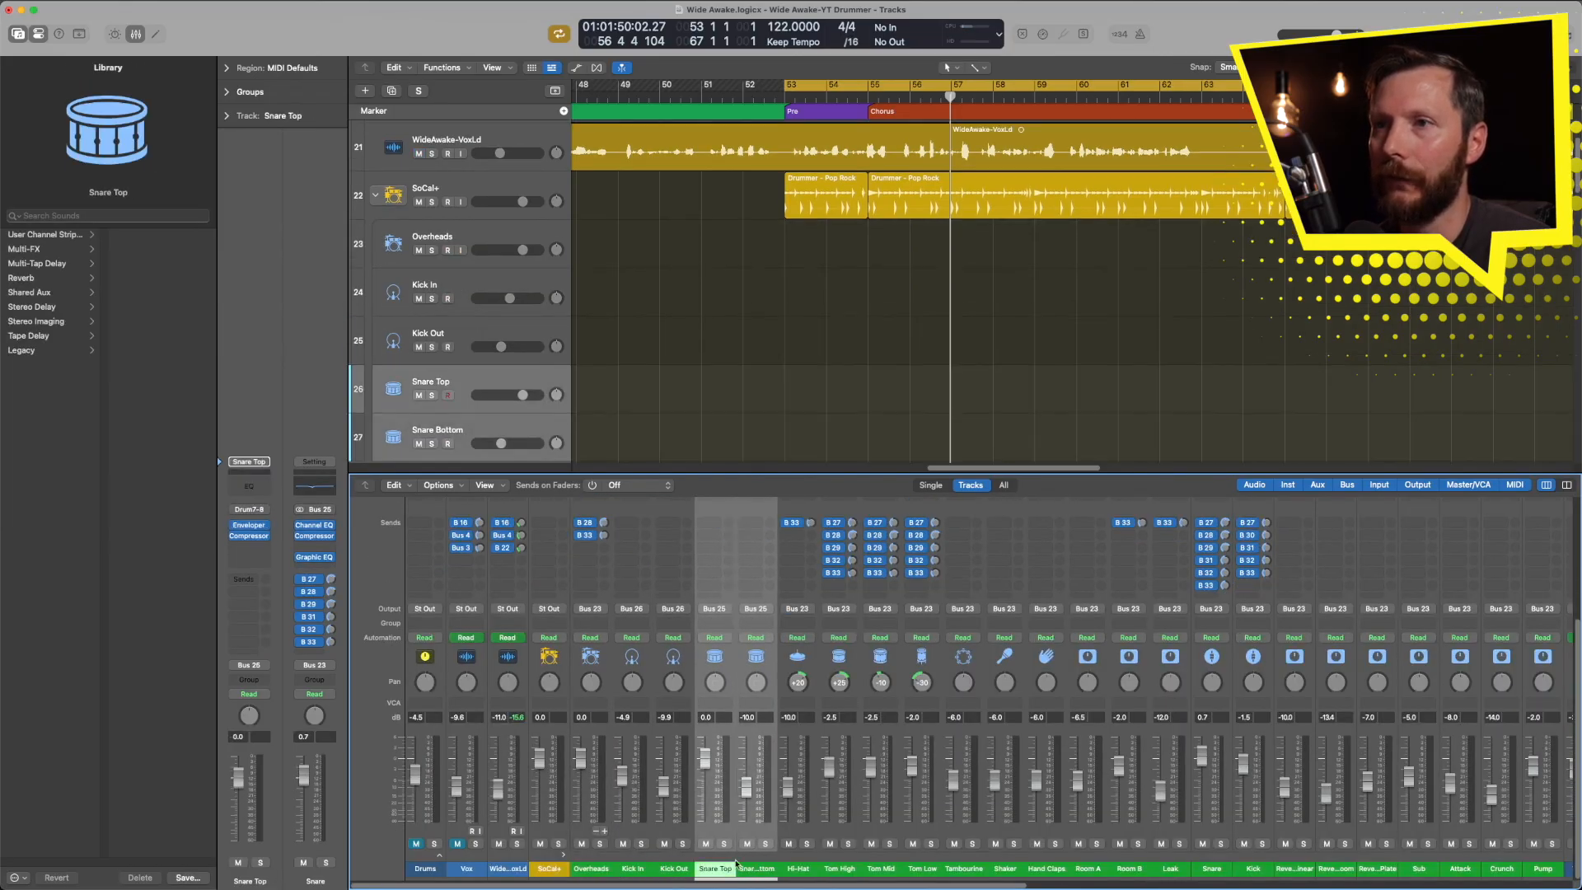
{"action": "left_click_drag", "start_coordinate": [700, 770], "coordinate": [701, 786]}
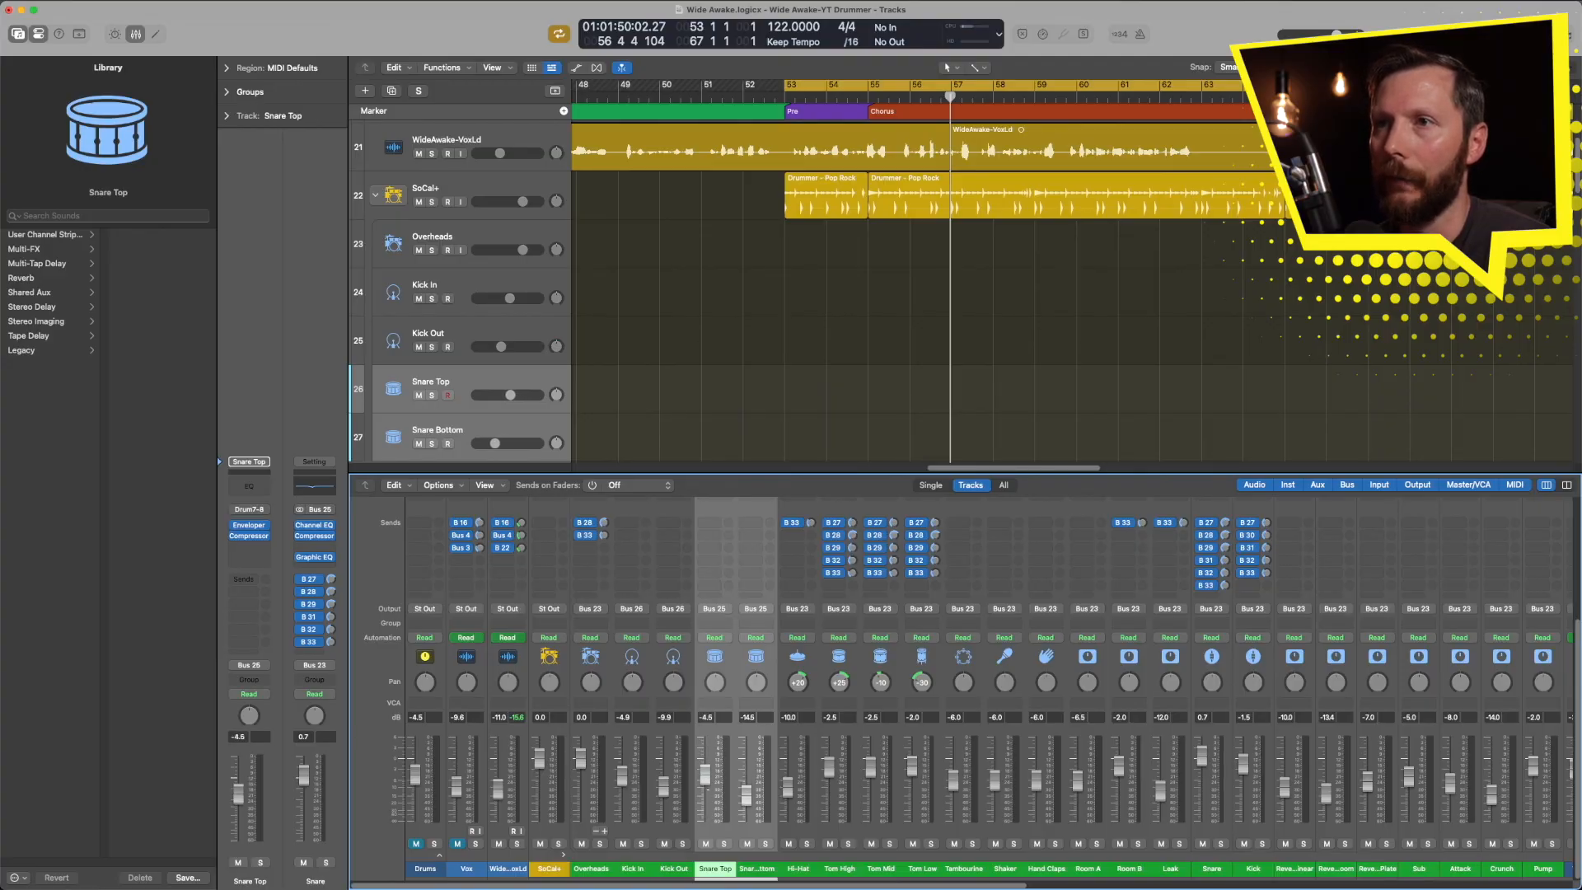
{"action": "scroll", "coordinate": [714, 816], "scroll_direction": "up", "scroll_amount": 5}
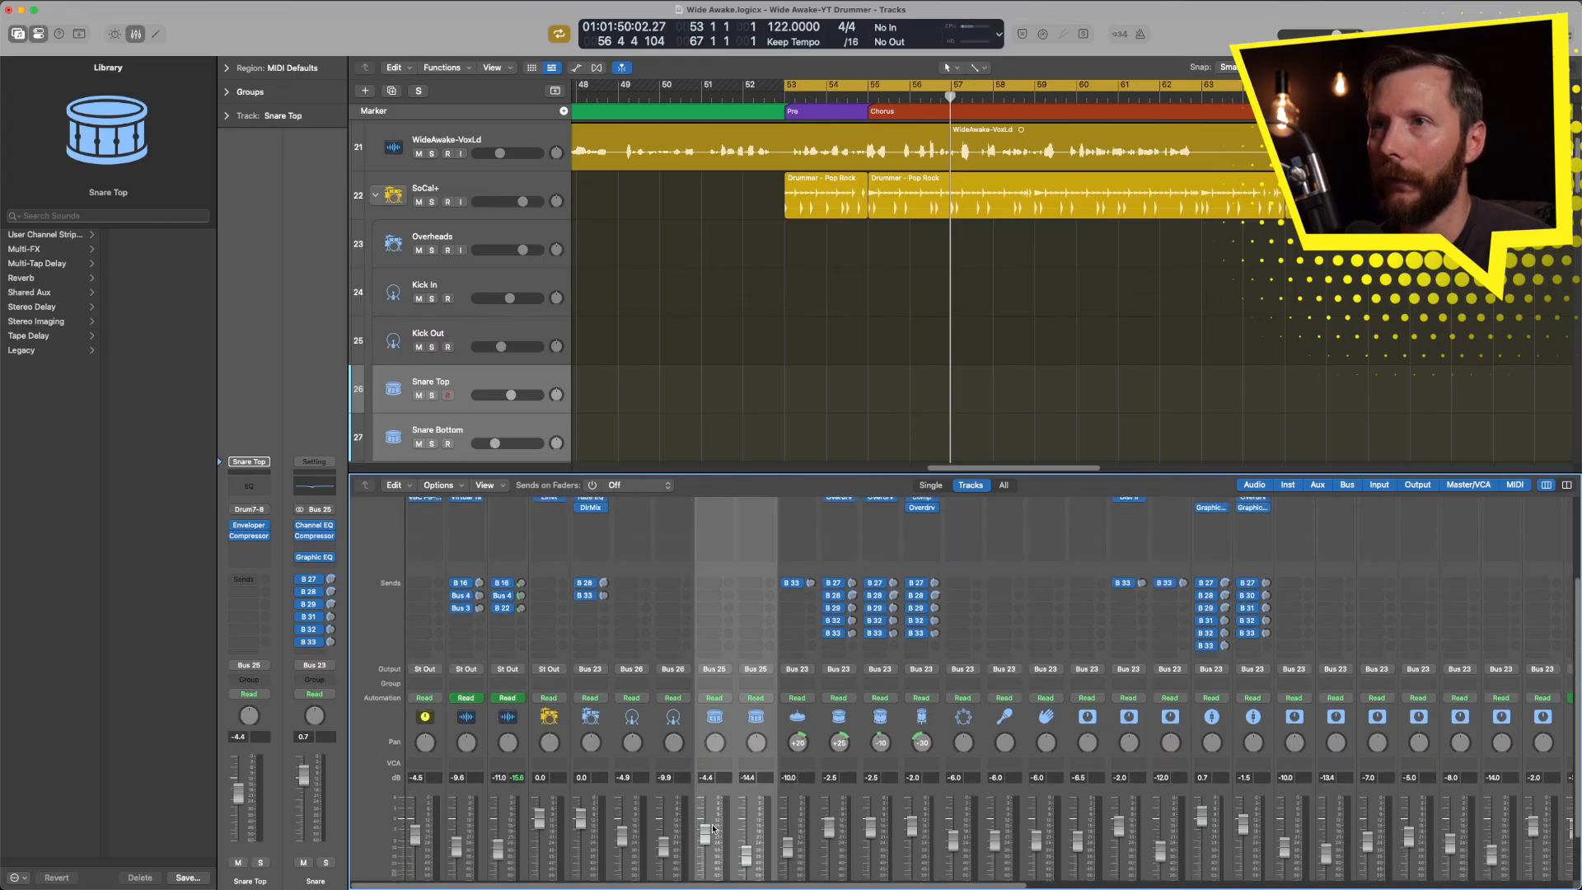
{"action": "scroll", "coordinate": [729, 776], "scroll_direction": "down", "scroll_amount": 2}
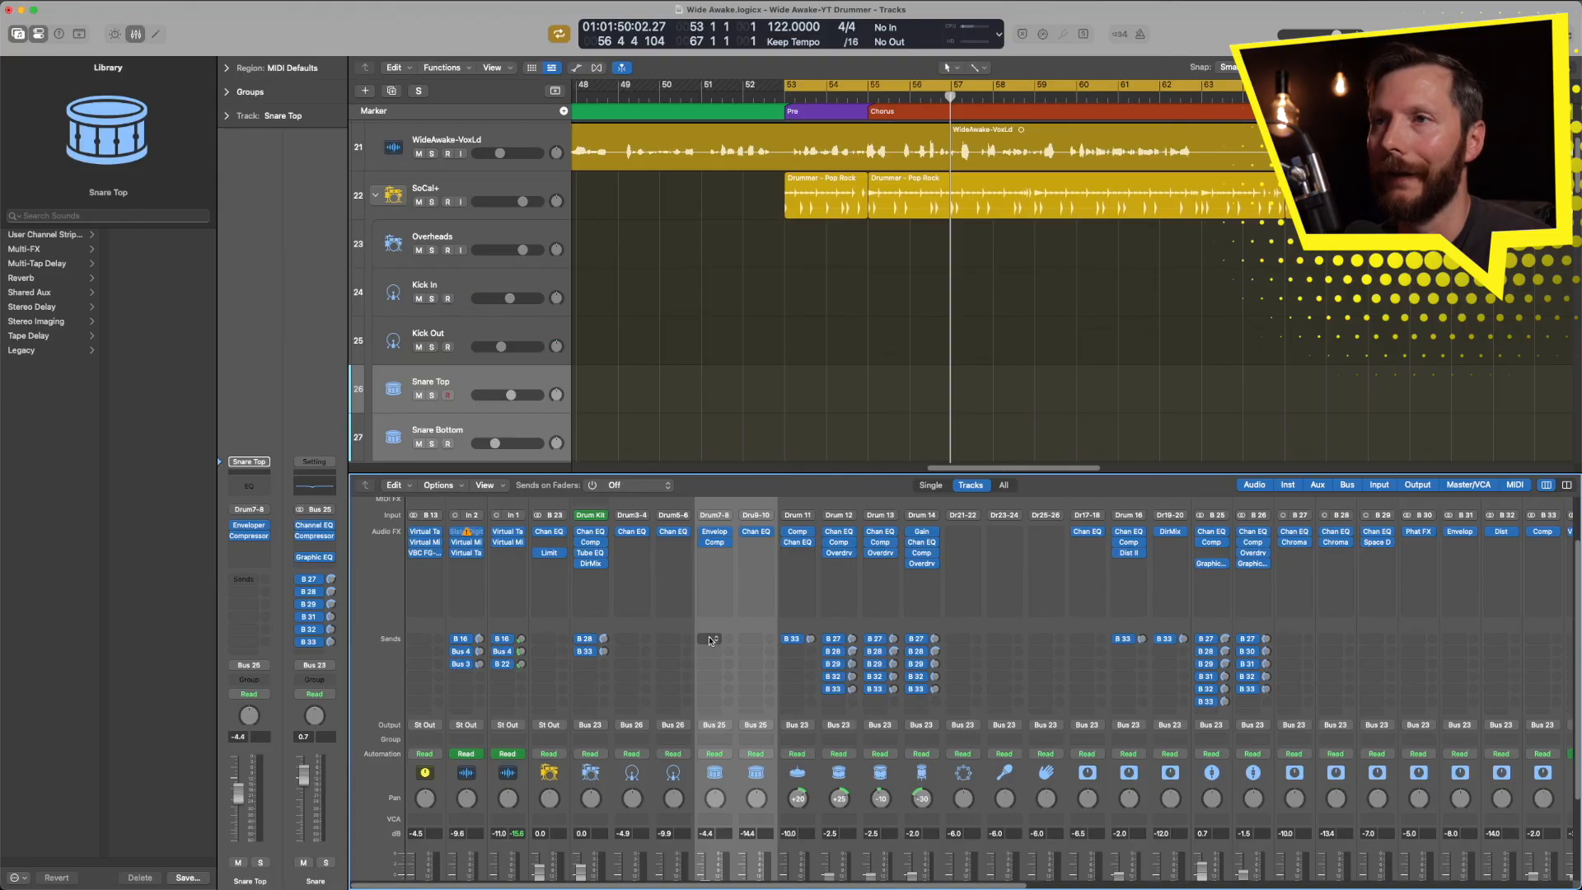
{"action": "scroll", "coordinate": [713, 647], "scroll_direction": "down", "scroll_amount": 5}
Select the main SoCal+ channel in the mixer and examine the effects and sends across the kit
{"action": "left_click", "coordinate": [549, 869]}
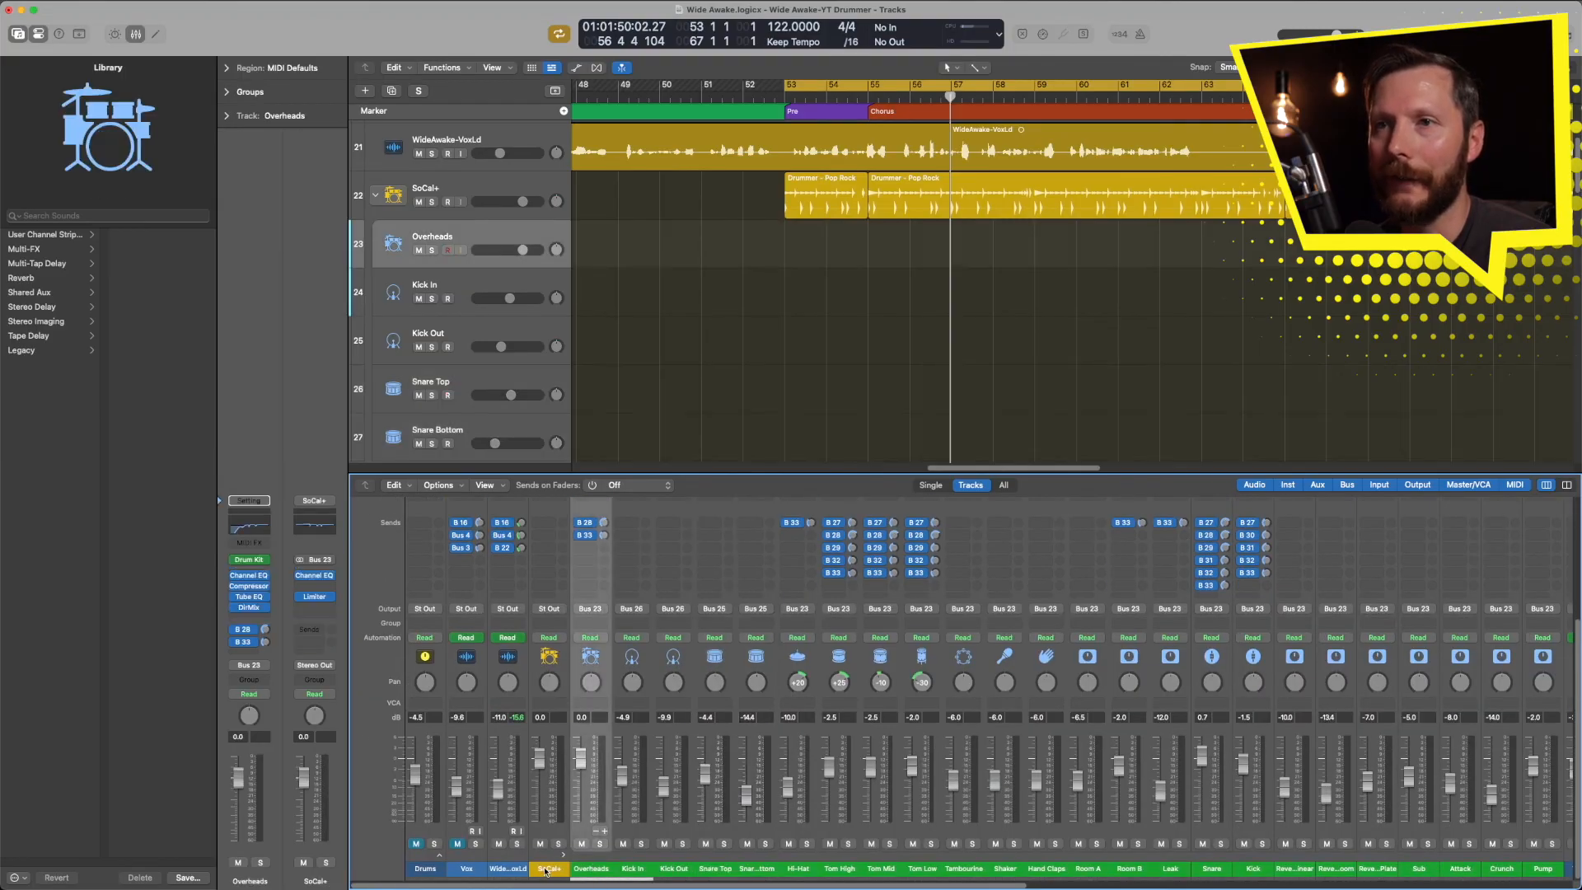
{"action": "scroll", "coordinate": [664, 857], "scroll_direction": "up", "scroll_amount": 7}
{"action": "scroll", "coordinate": [664, 857], "scroll_direction": "down", "scroll_amount": 8}
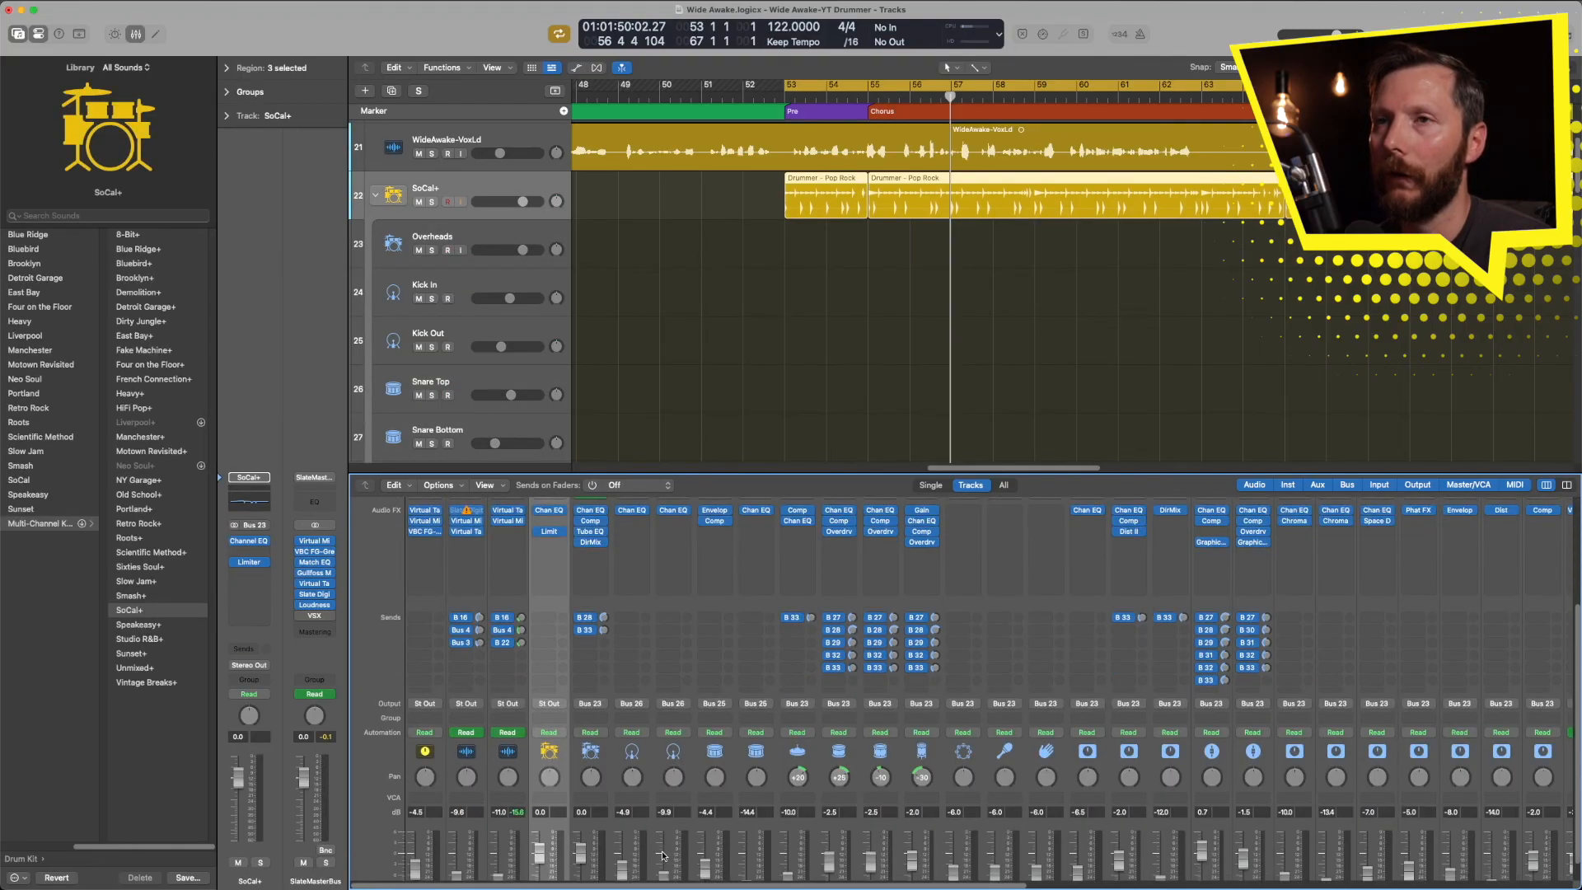